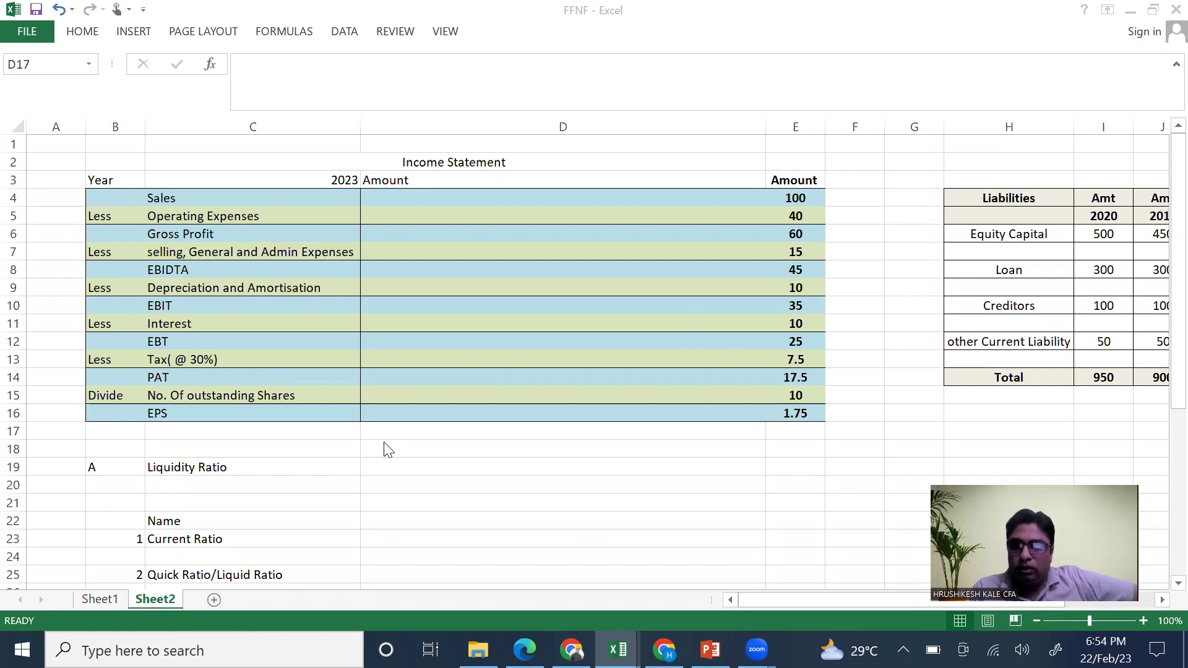
# Review the income statement table B4:E16 and its Sales, Operating Expenses and Gross Profit lines
pyautogui.click(433, 427)
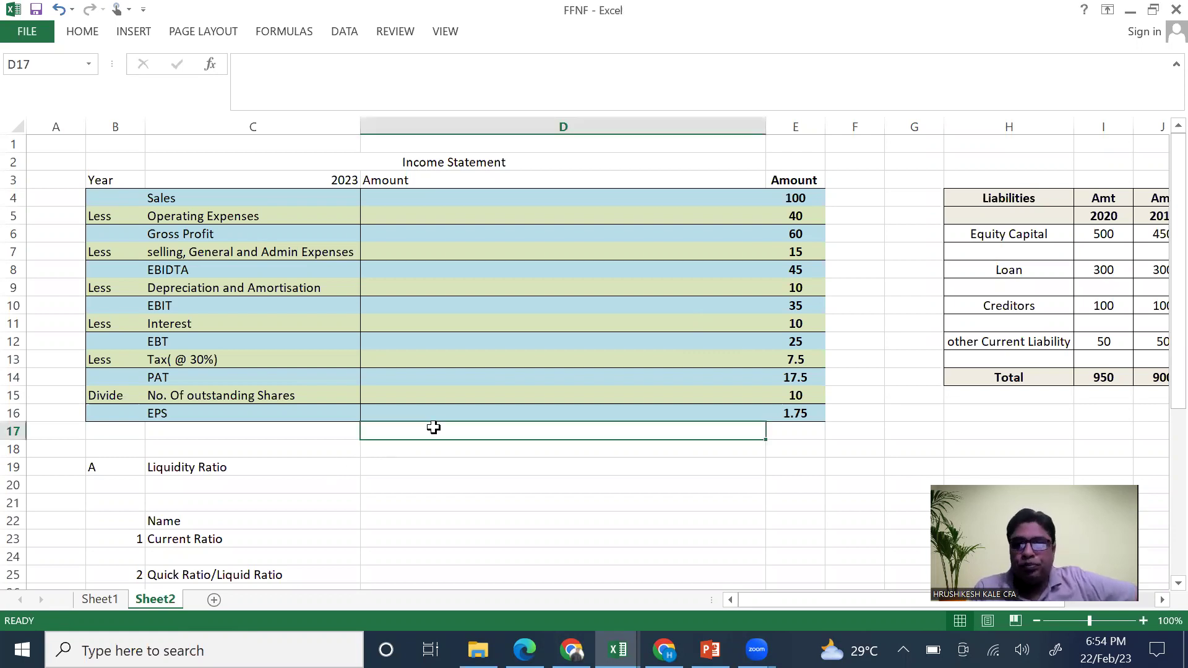
pyautogui.moveTo(142, 203); pyautogui.dragTo(784, 413)
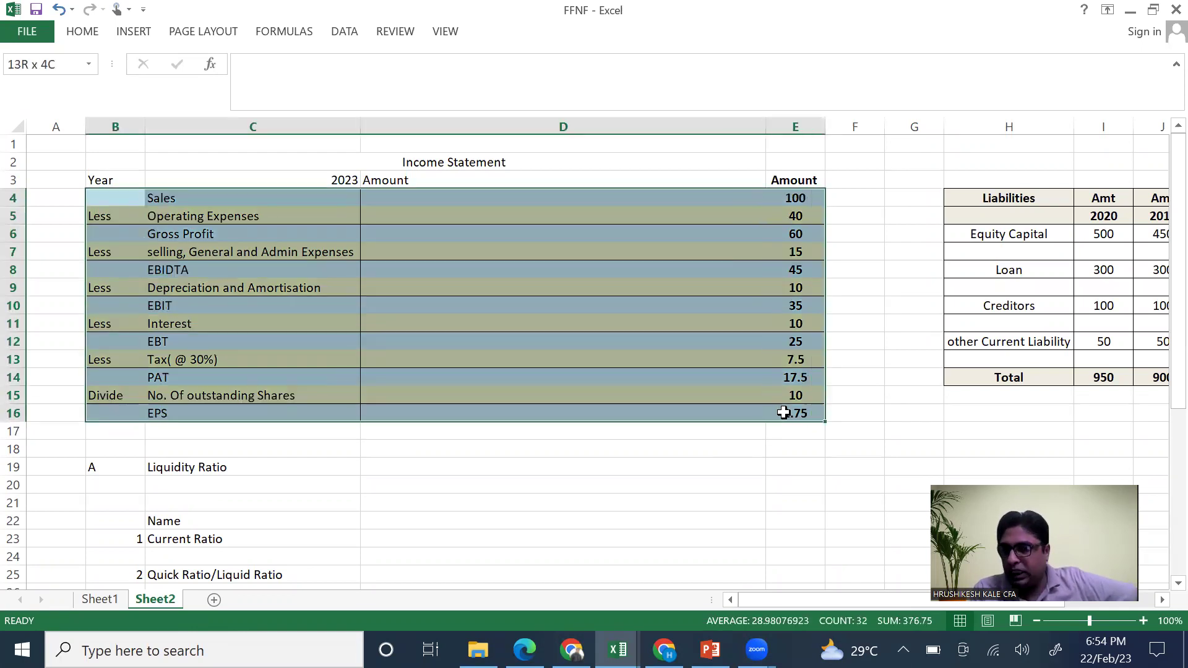
pyautogui.click(601, 502)
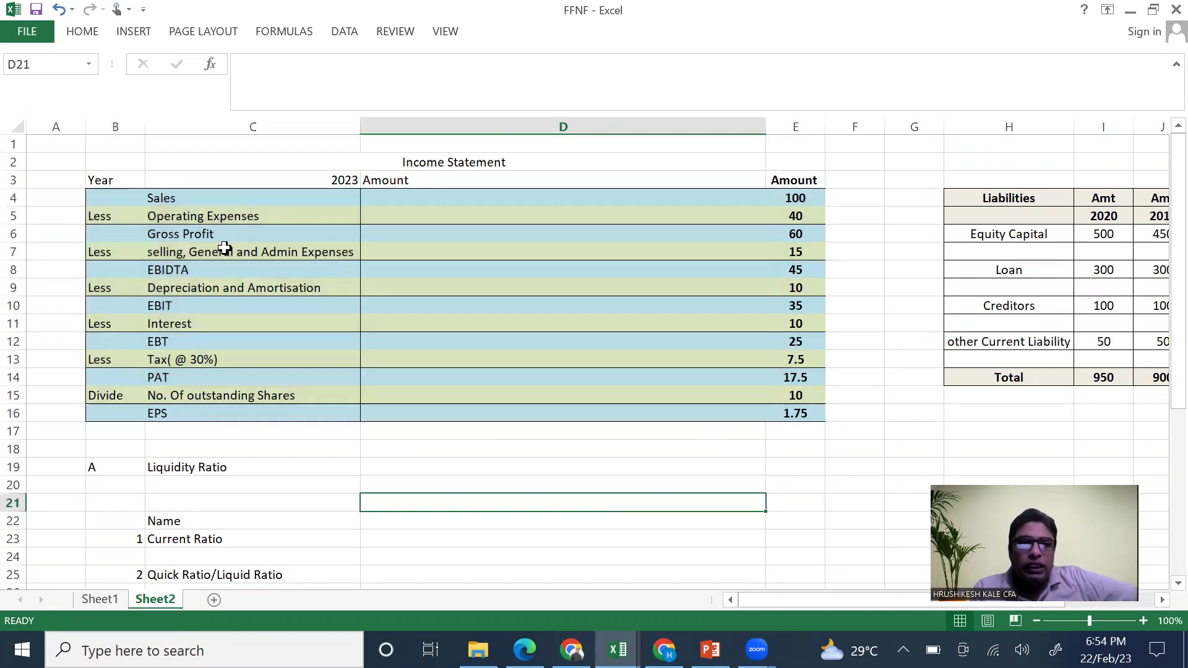
pyautogui.click(206, 197)
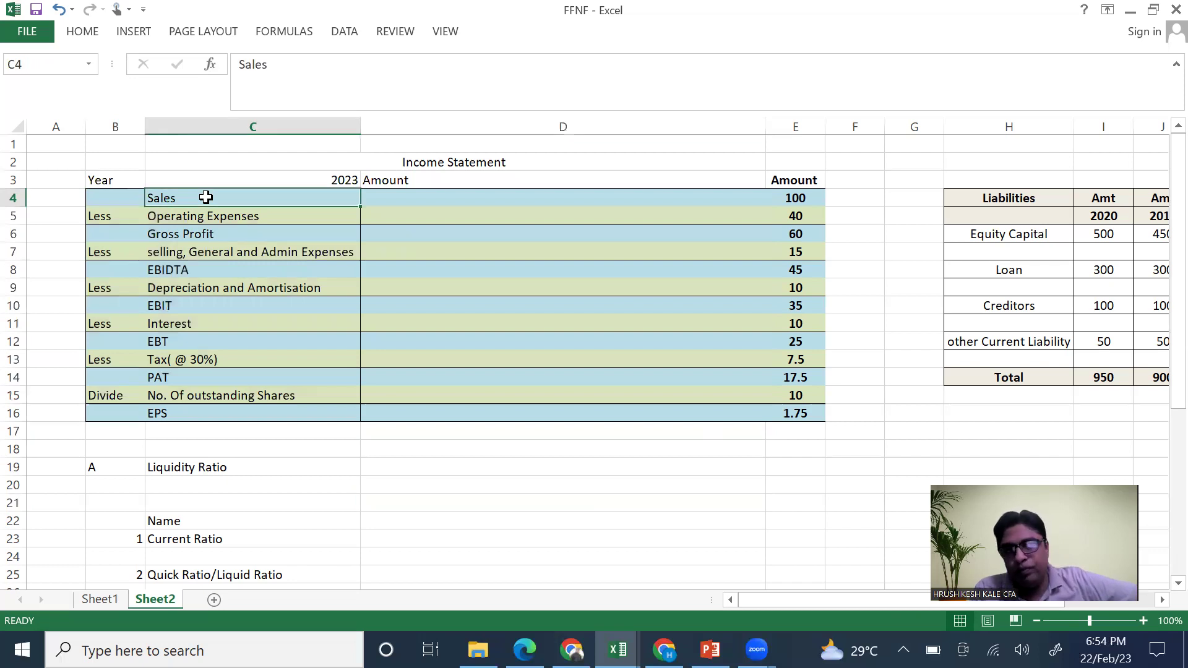
pyautogui.click(208, 215)
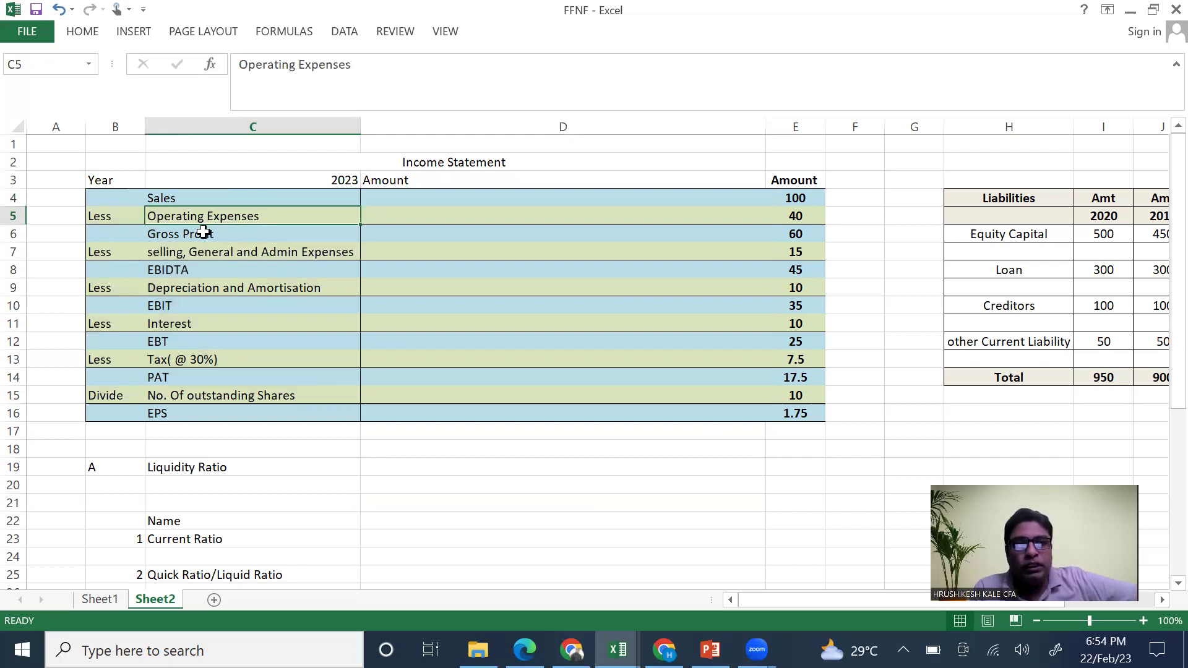
pyautogui.click(204, 233)
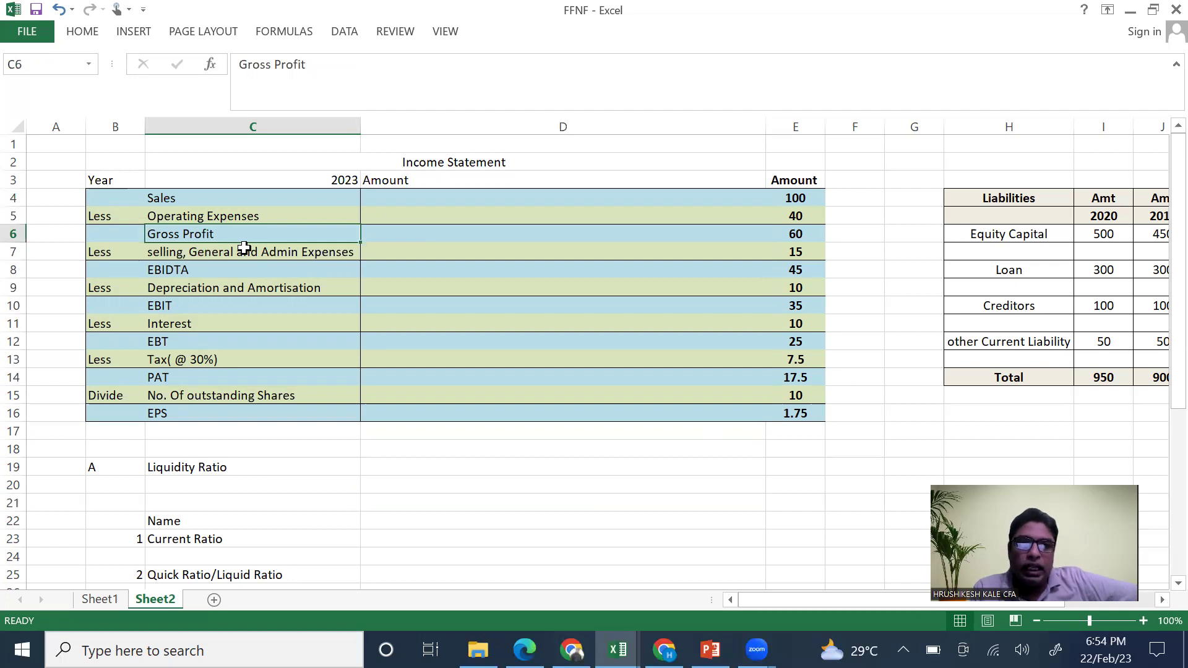
# Capitalise the first letter of the label in C7 so it reads "Selling, General and Admin Expenses"
pyautogui.doubleClick(156, 254)
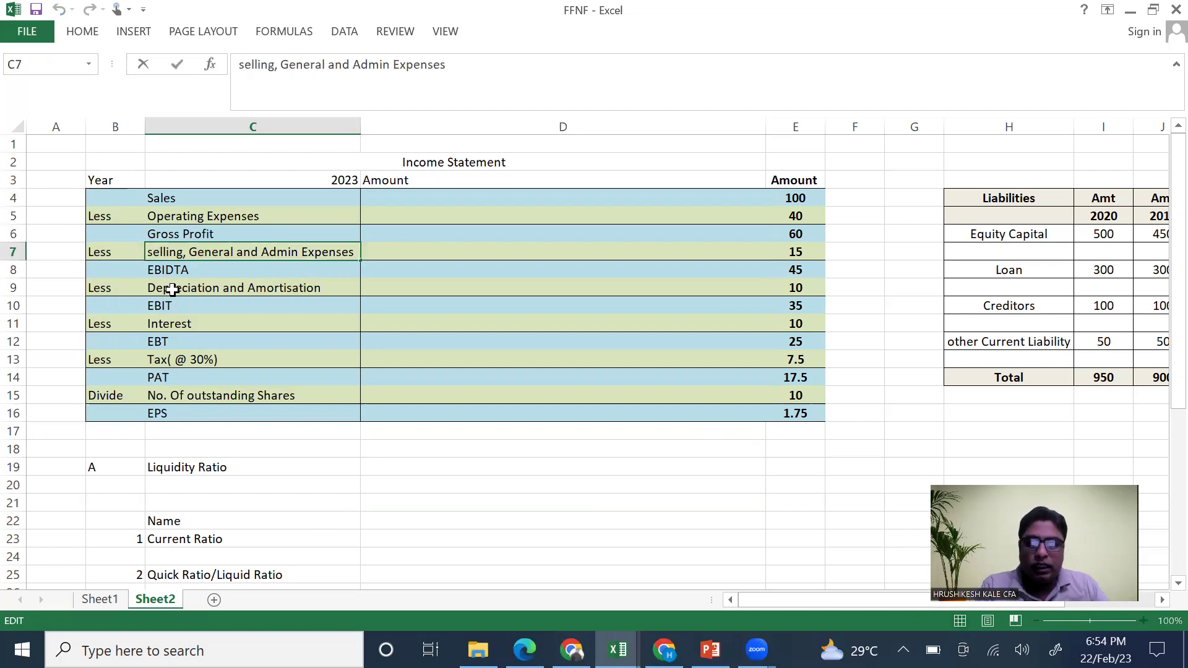
pyautogui.press('BackSpace')
pyautogui.write('S')
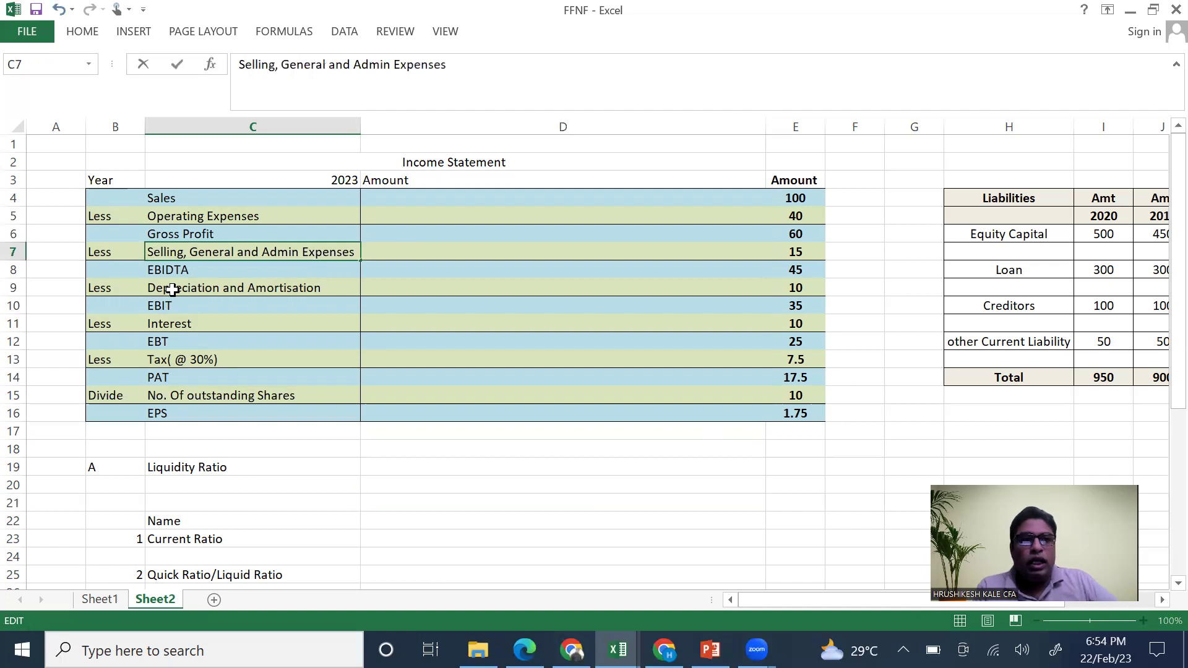
pyautogui.click(248, 302)
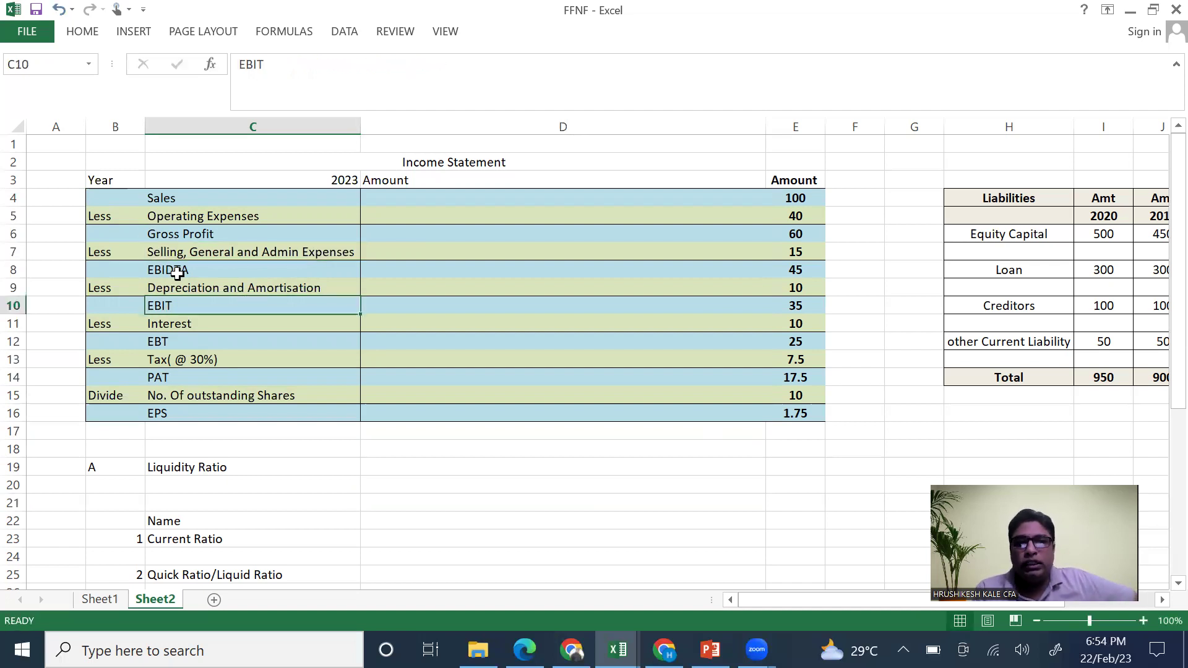
# Examine the income statement lines from Depreciation and Amortisation through interest, tax and PAT to outstanding shares and EPS
pyautogui.click(205, 282)
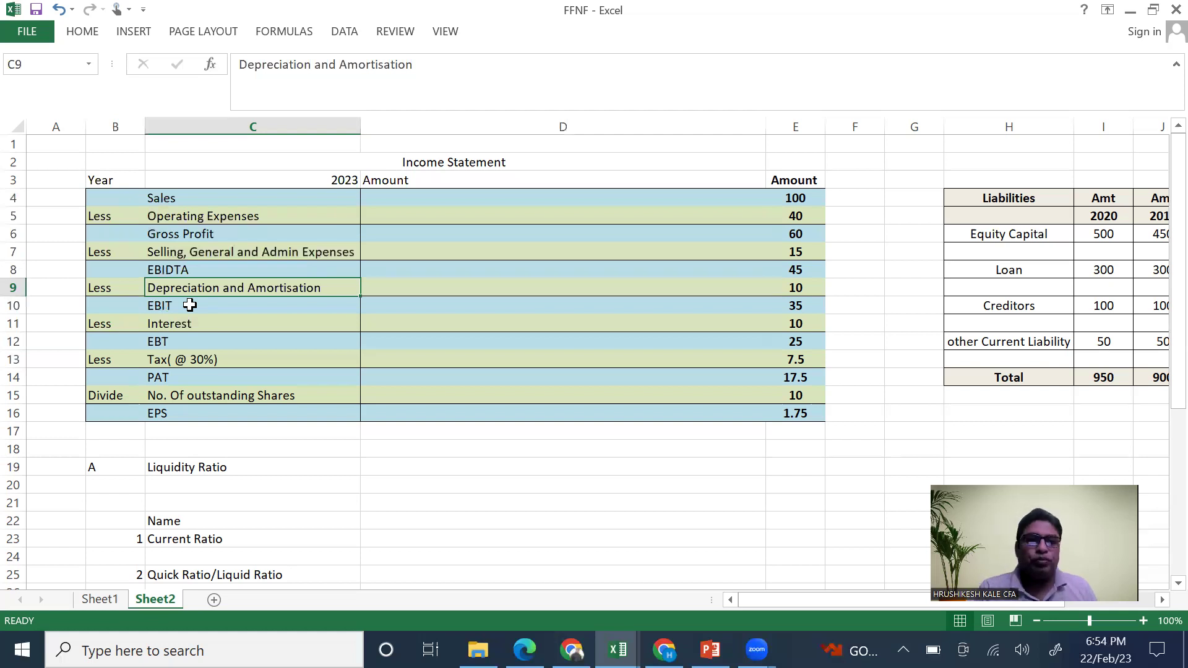
pyautogui.click(189, 305)
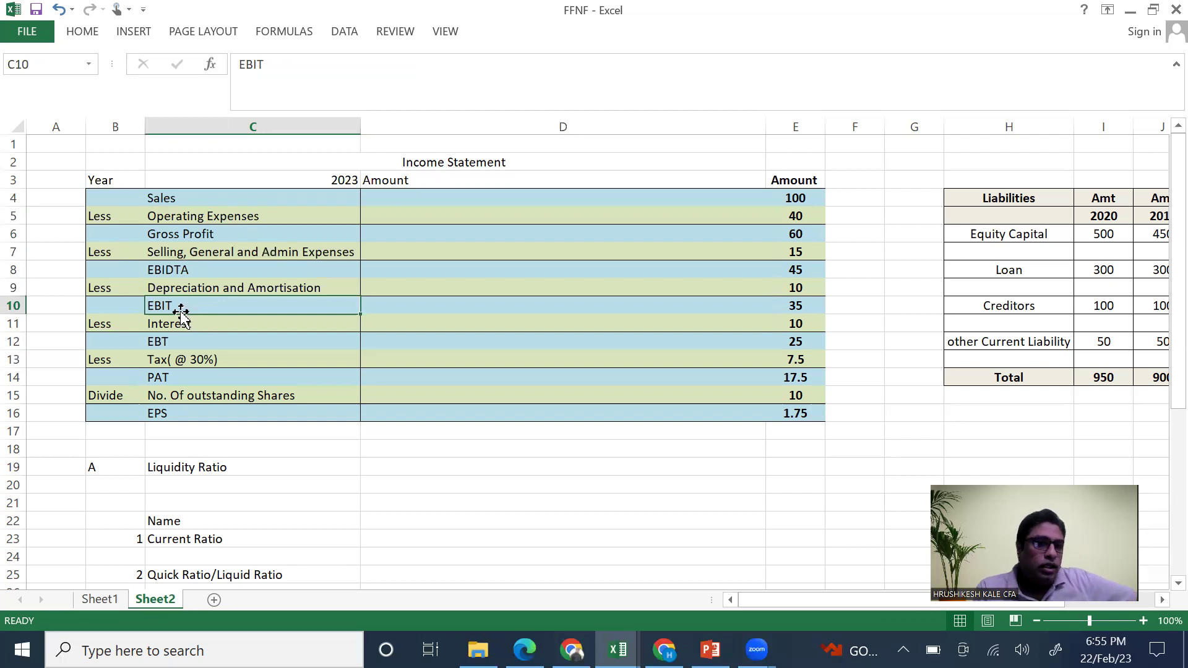
pyautogui.click(168, 326)
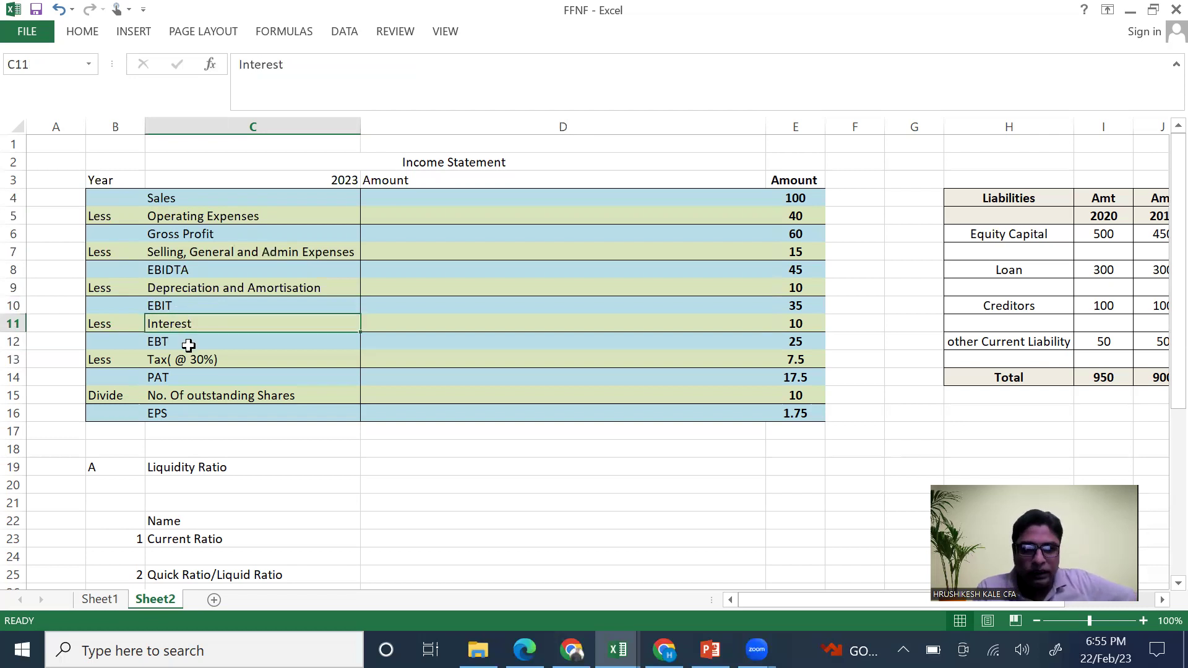
pyautogui.click(166, 342)
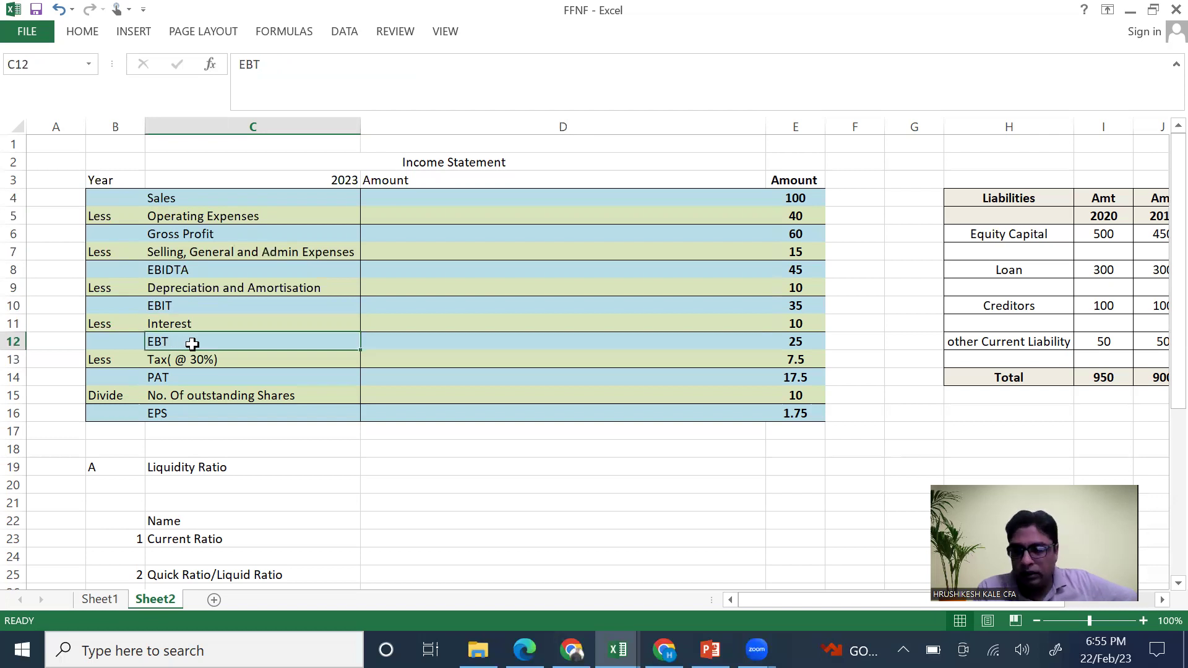
pyautogui.click(187, 359)
pyautogui.click(189, 327)
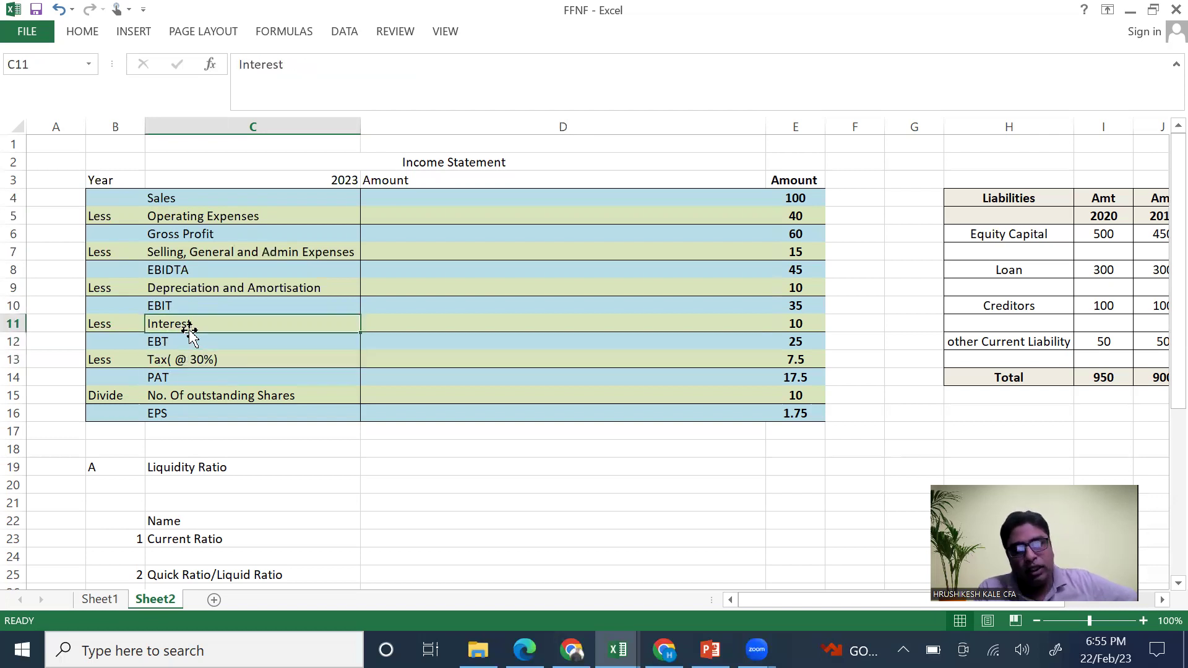
pyautogui.click(188, 341)
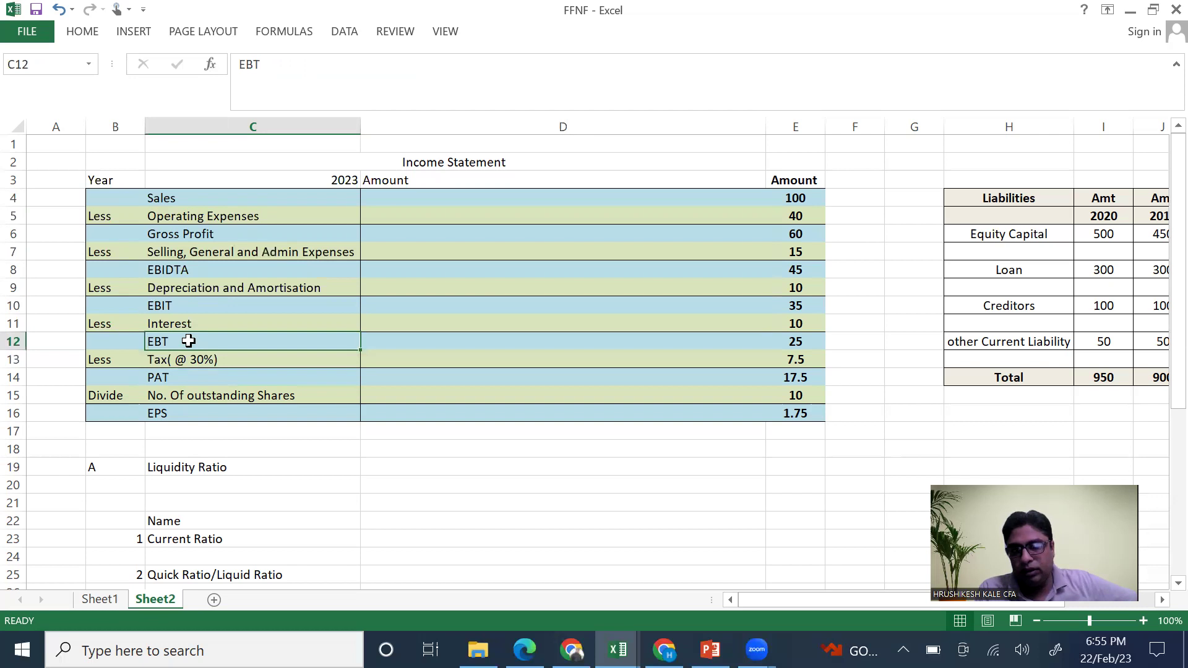
pyautogui.click(195, 358)
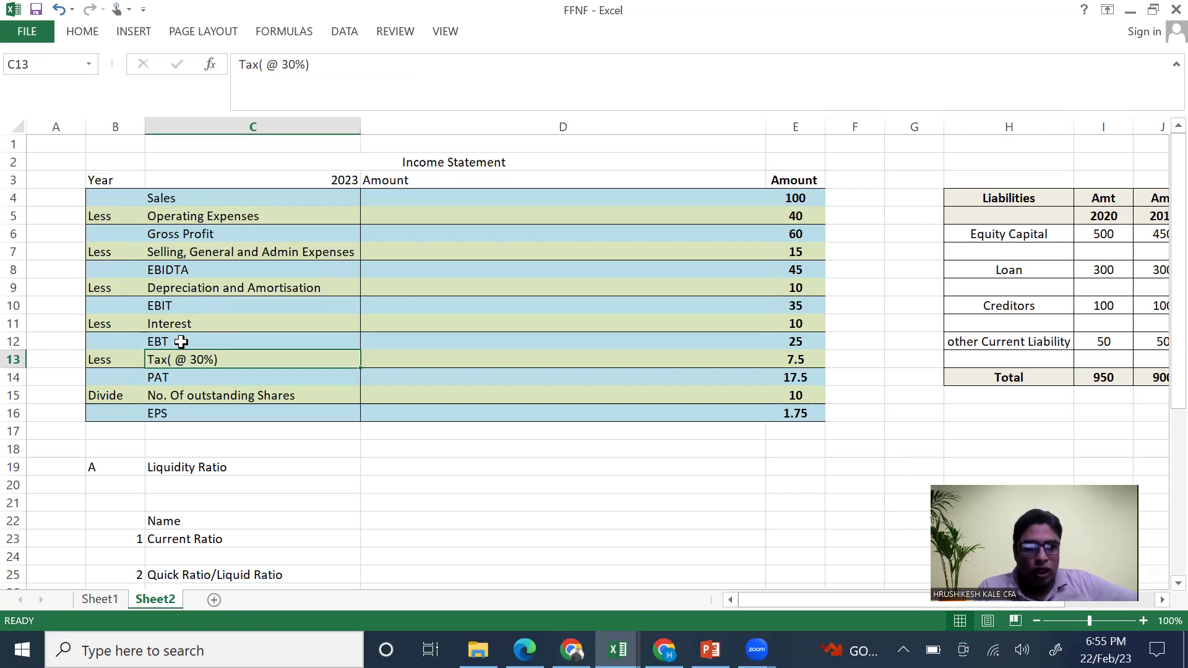
pyautogui.click(180, 341)
pyautogui.click(187, 359)
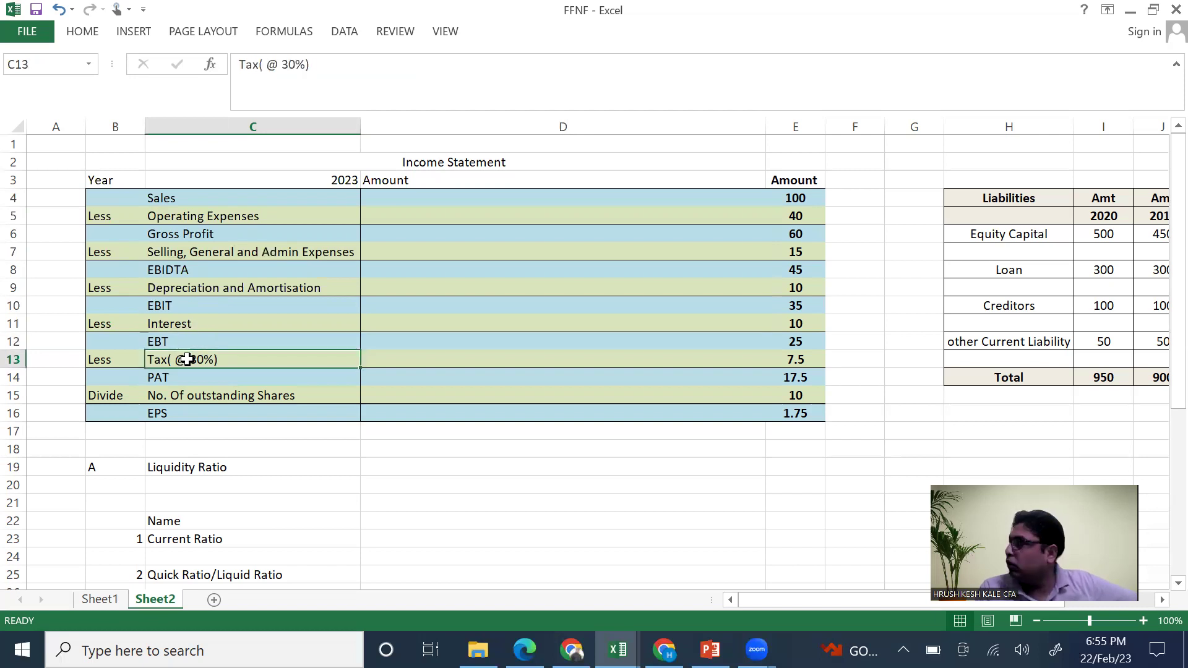
pyautogui.click(188, 378)
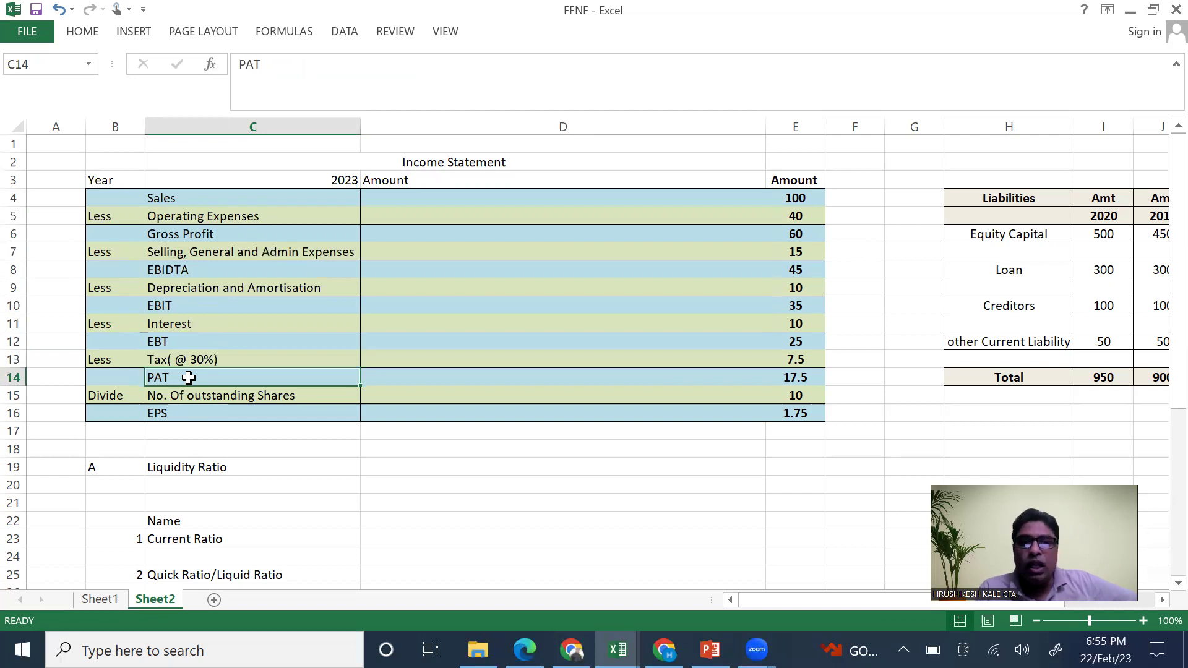
pyautogui.click(165, 396)
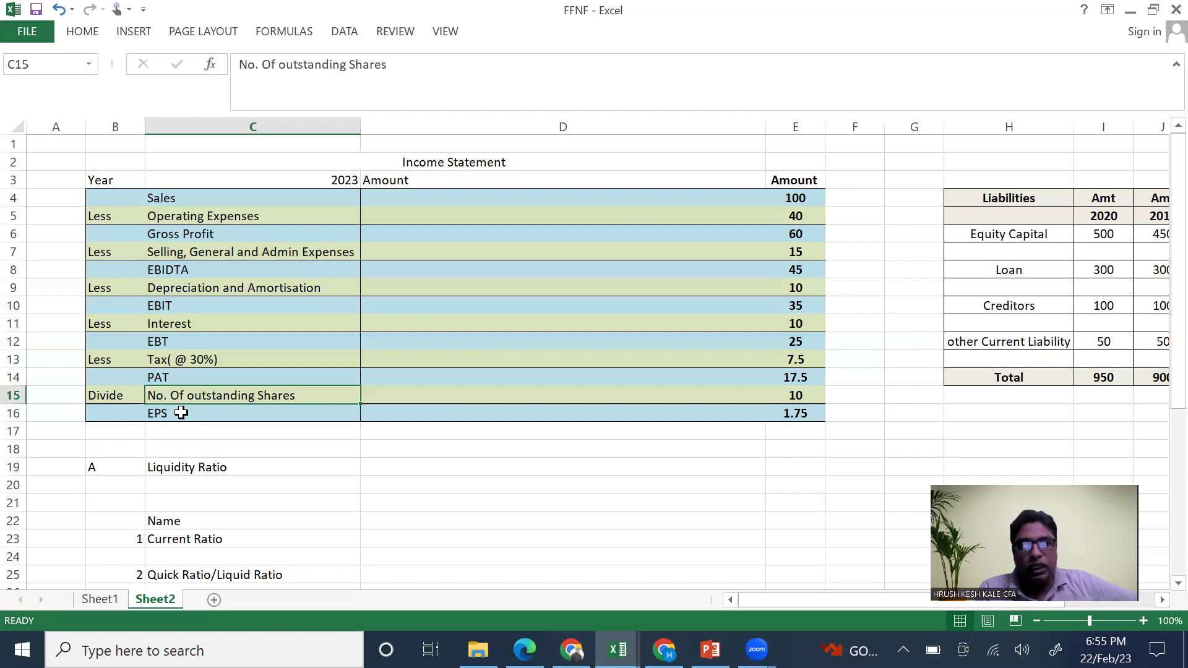
pyautogui.click(186, 413)
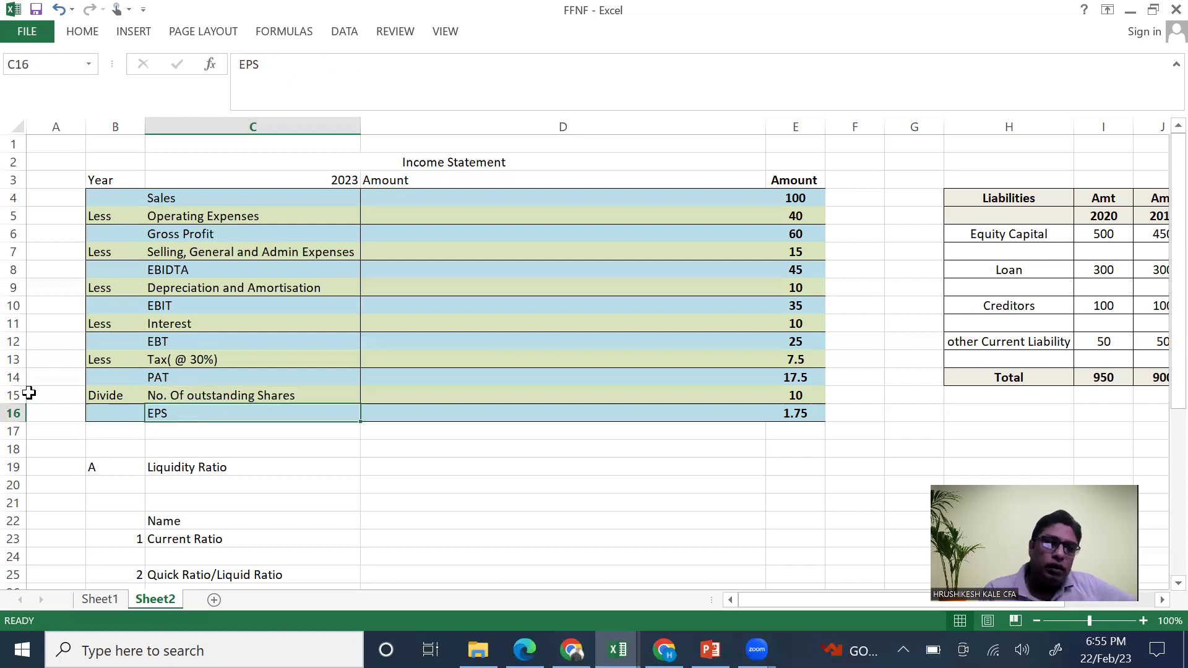
pyautogui.moveTo(14, 395); pyautogui.dragTo(16, 404)
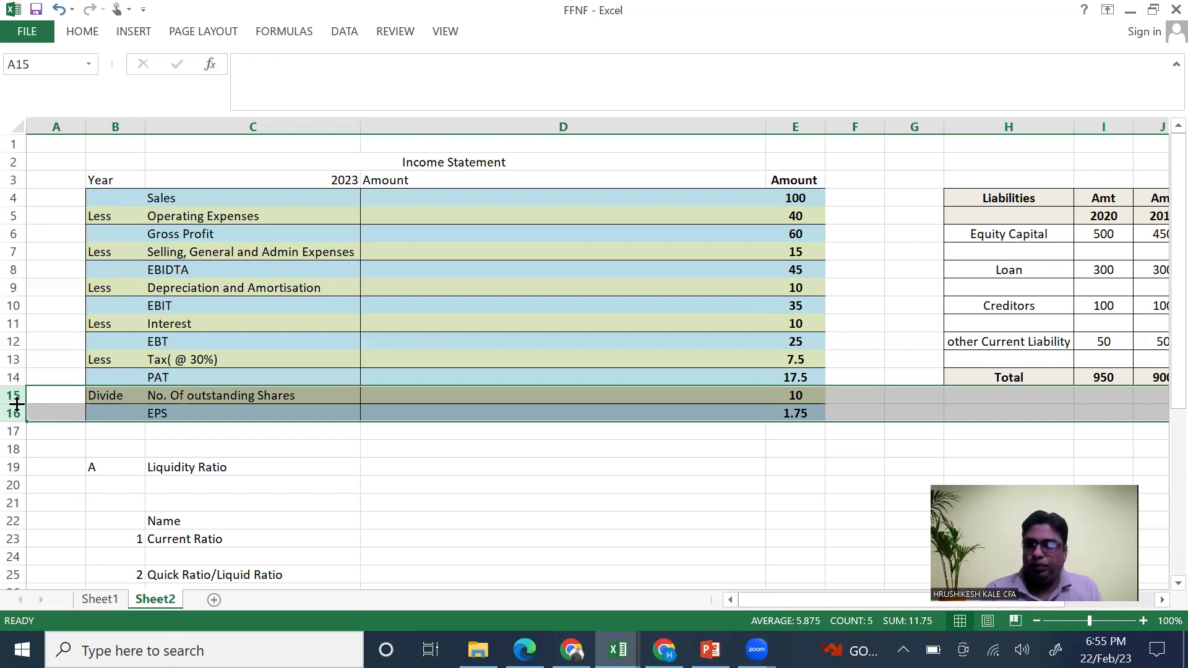
# Look over the liabilities and assets tables, and highlight the full income statement range B4:E16 for comparison
pyautogui.click(392, 467)
pyautogui.hscroll(2, 392, 466)
pyautogui.hscroll(3, 391, 466)
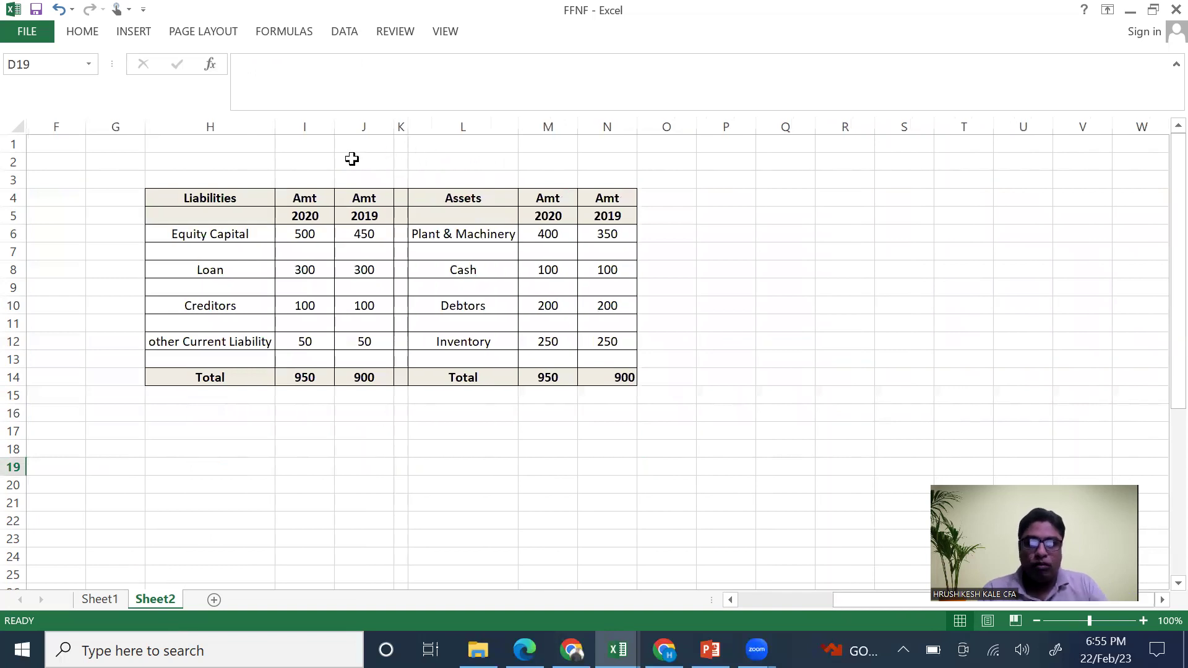
pyautogui.hscroll(-5, 351, 160)
pyautogui.moveTo(143, 195); pyautogui.dragTo(774, 415)
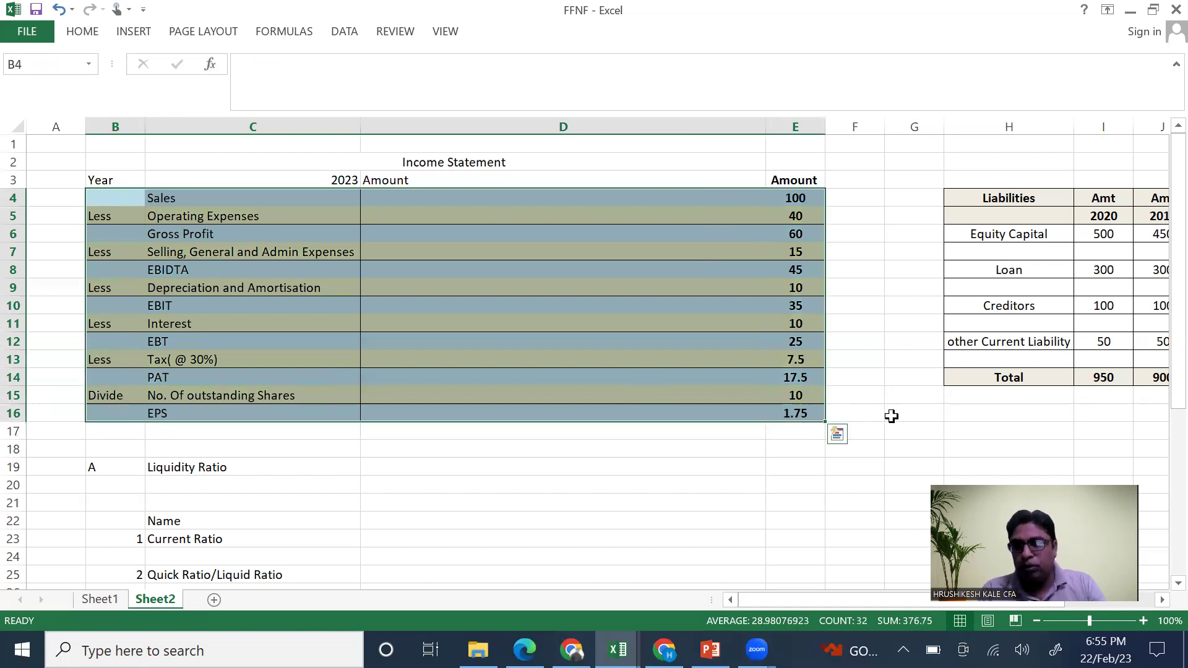
# Enter the heading "Balance Sheet" in cell J2 above the liabilities and assets tables
pyautogui.hscroll(4, 892, 418)
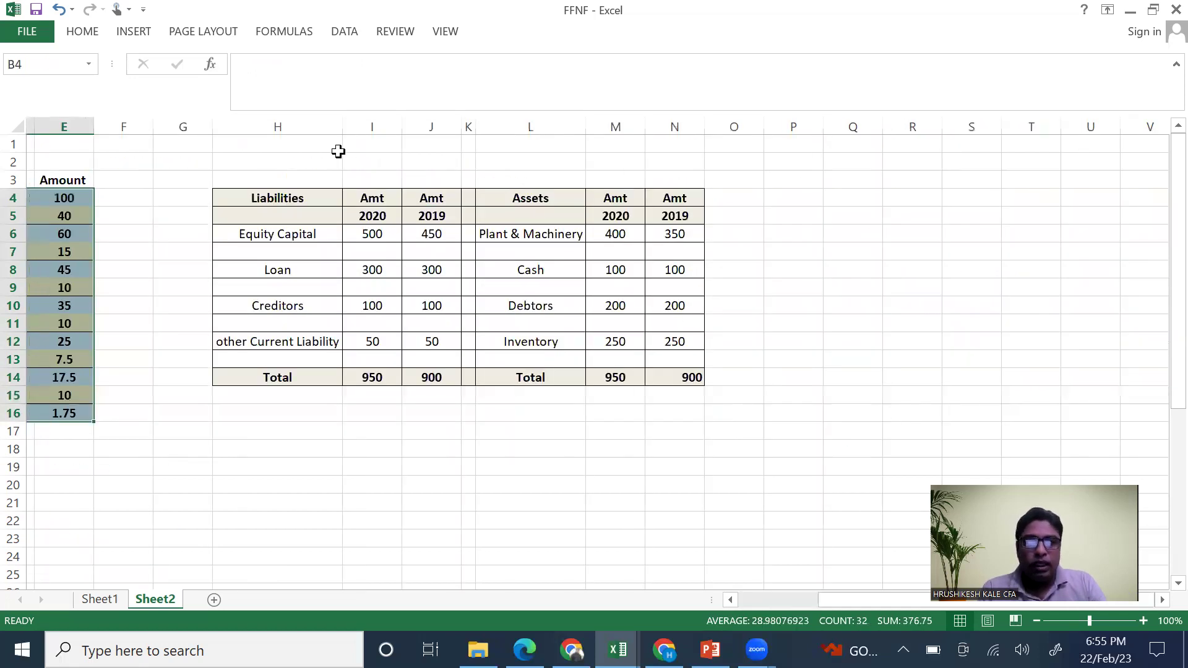
pyautogui.click(415, 156)
pyautogui.write('Ba')
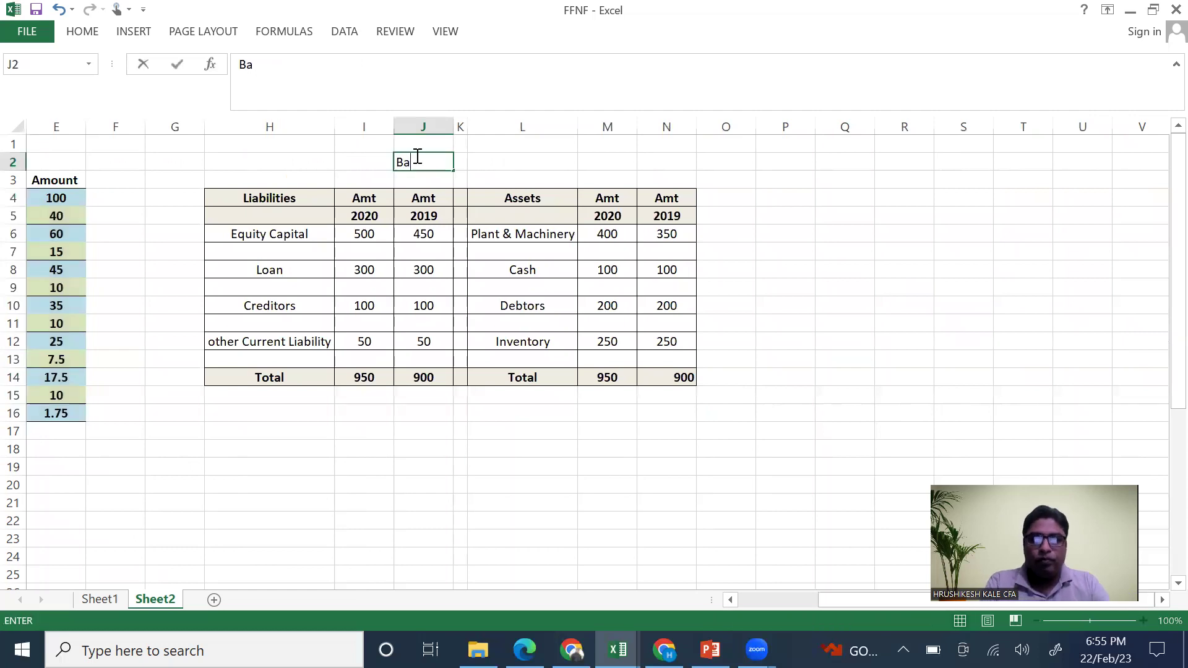
pyautogui.write('lance SHeet')
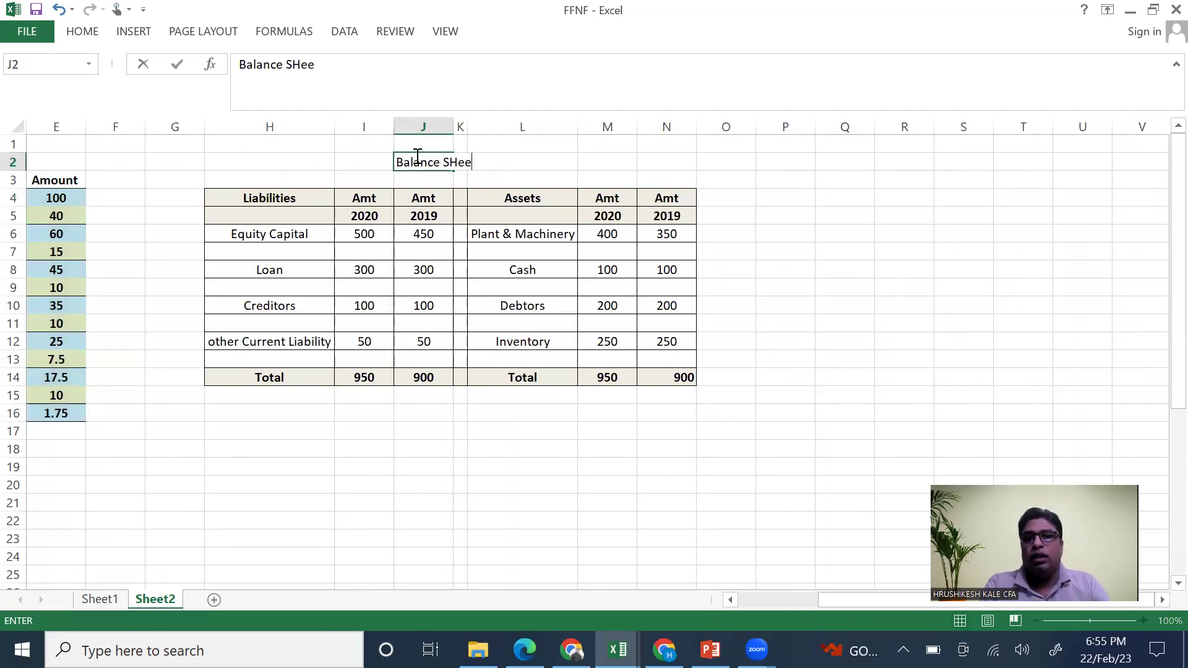
pyautogui.press('BackSpace')
pyautogui.press('BackSpace')
pyautogui.press('BackSpace')
pyautogui.press('BackSpace')
pyautogui.write('heet')
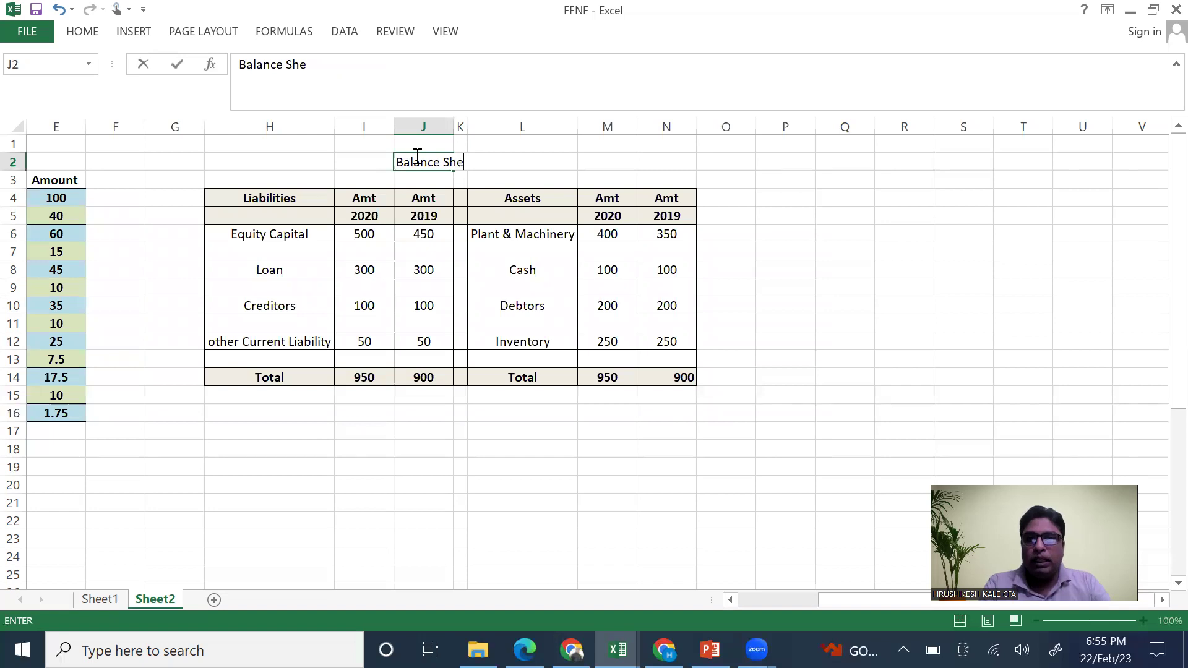
# Label the balance sheet date with "As on Date" in M2 and "31st mar" in N2
pyautogui.click(606, 167)
pyautogui.write('As')
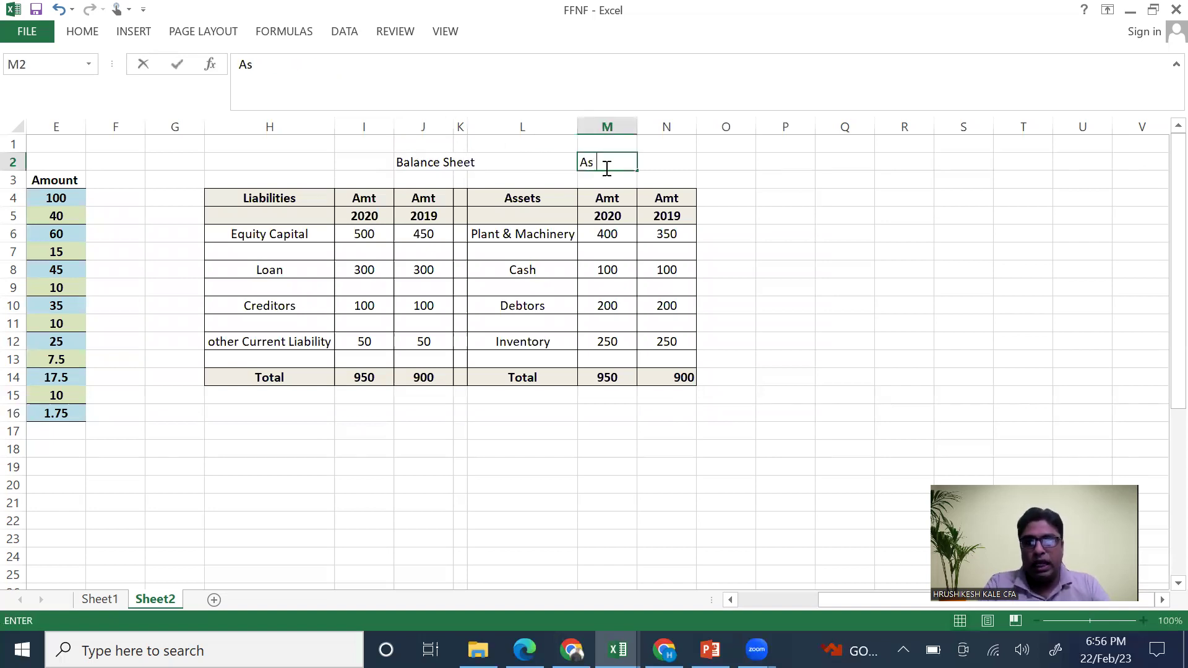
pyautogui.write(' on Date')
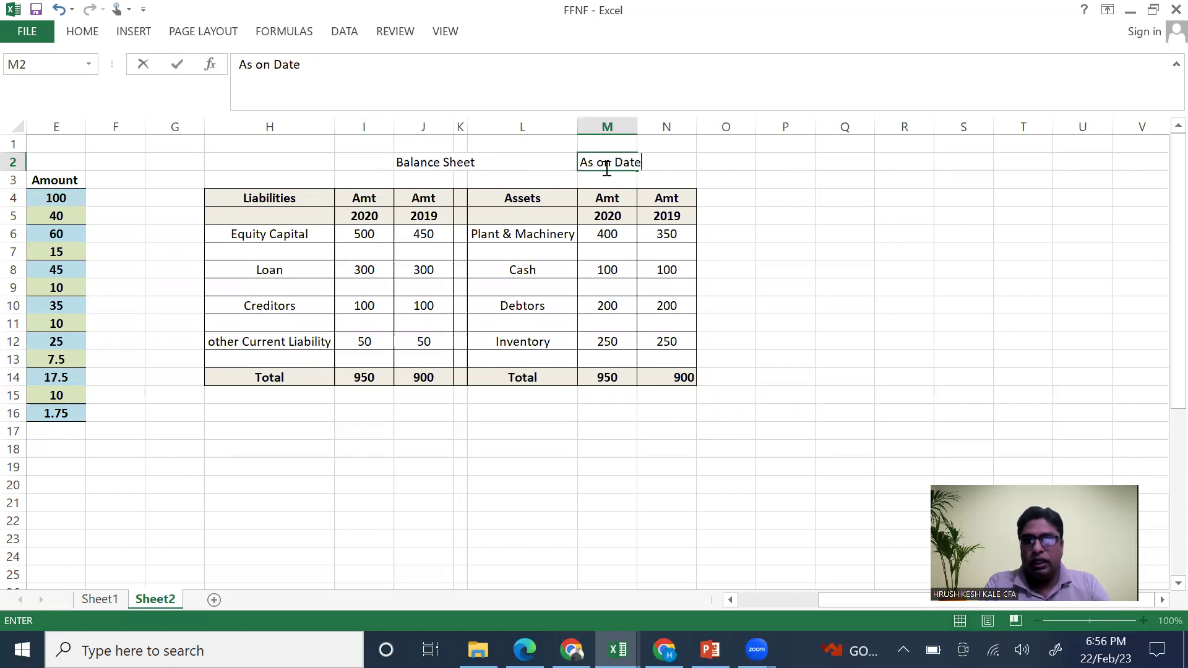
pyautogui.click(902, 230)
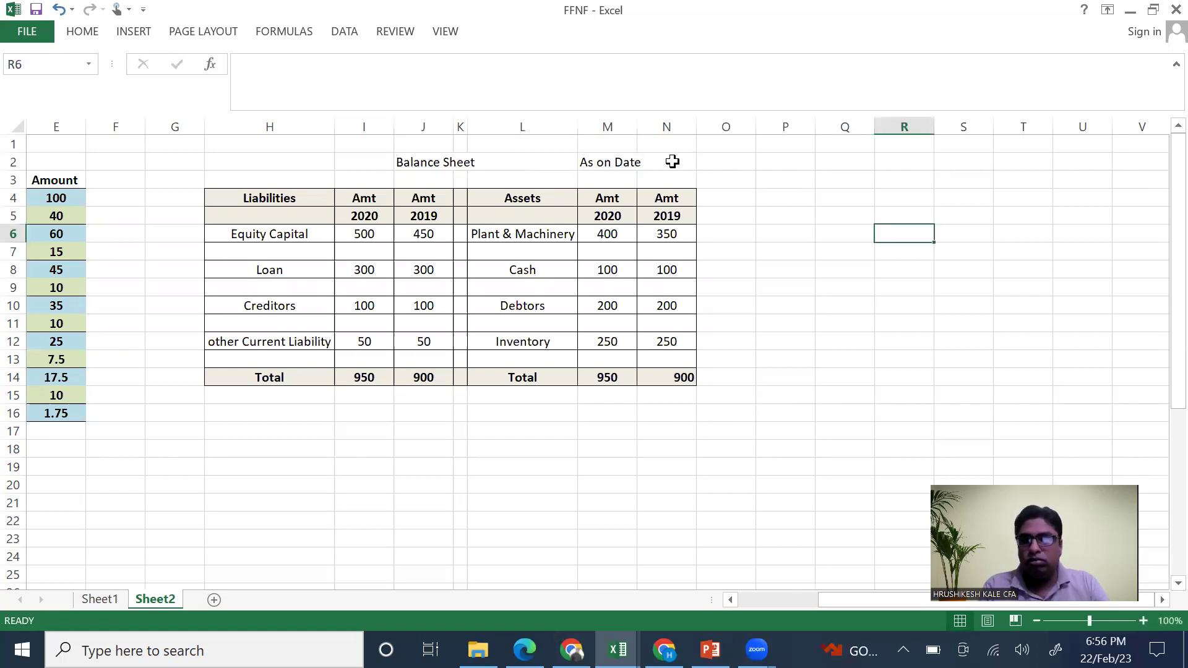
pyautogui.click(673, 162)
pyautogui.write('31st mar')
pyautogui.click(817, 270)
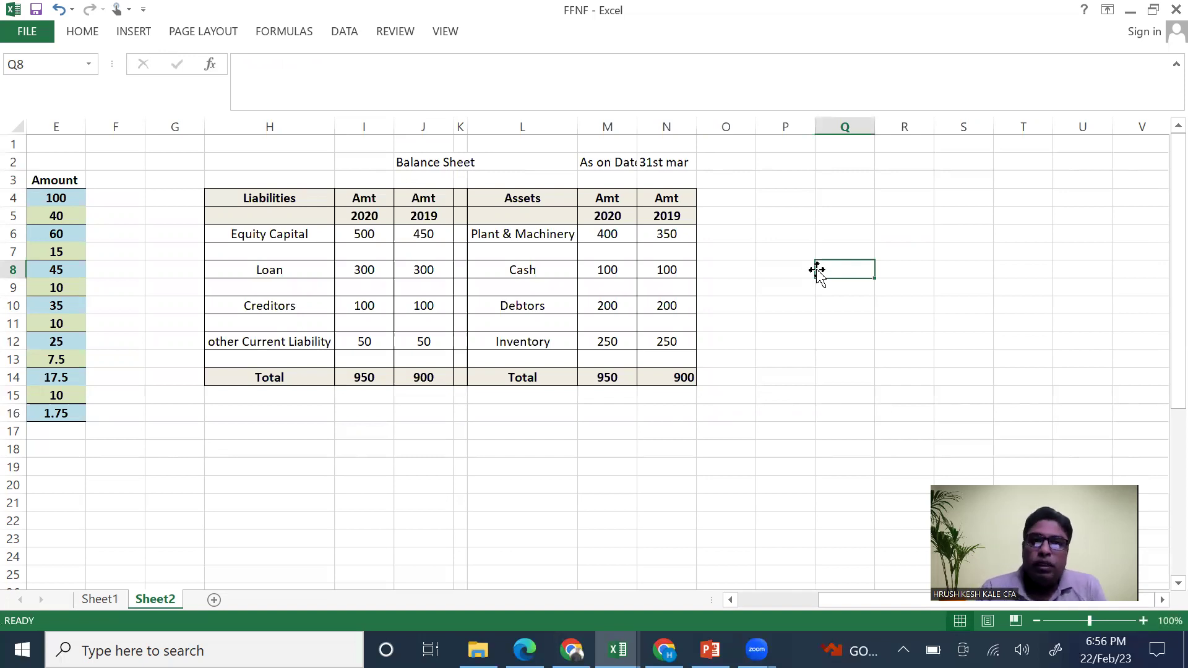
pyautogui.click(805, 270)
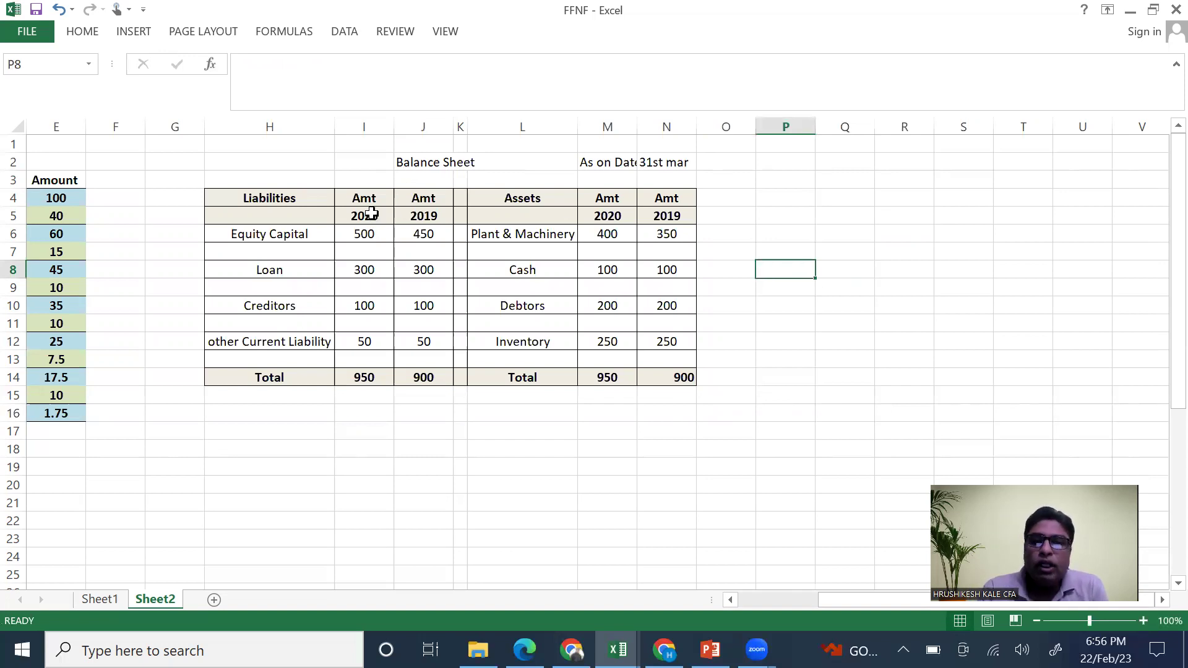
# Examine the balance sheet's 2020 and 2019 amounts, highlighting the liabilities block H4:J14 and the assets block L4:N14
pyautogui.click(370, 233)
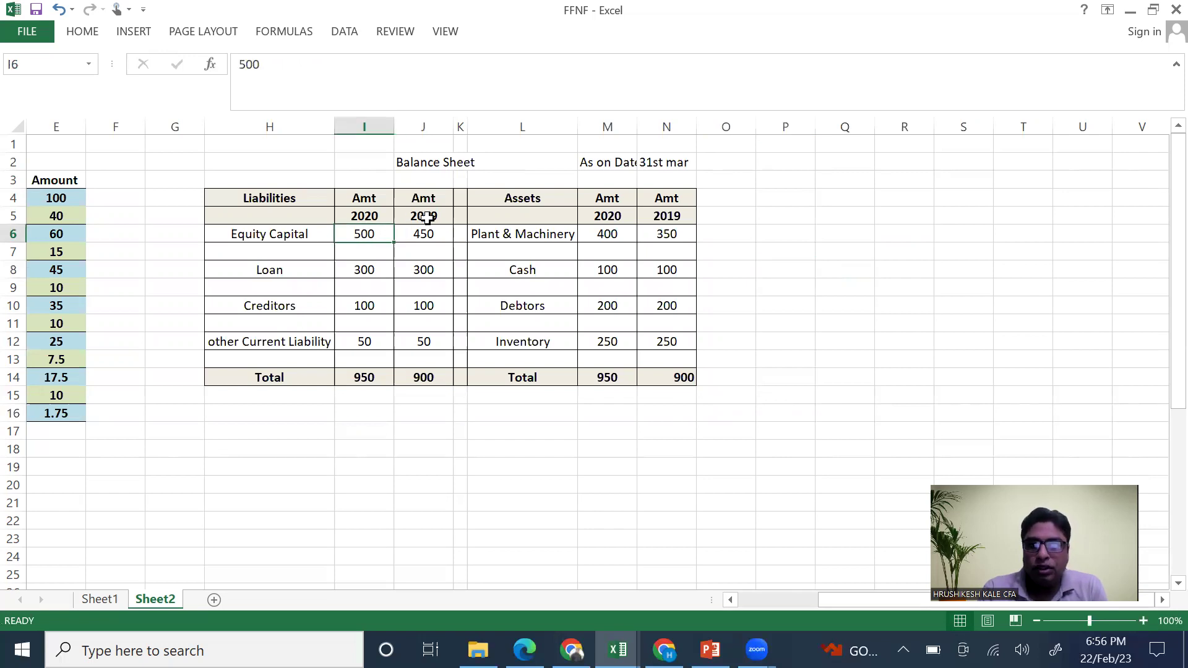
pyautogui.moveTo(425, 218); pyautogui.dragTo(425, 377)
pyautogui.moveTo(379, 217); pyautogui.dragTo(372, 376)
pyautogui.click(251, 196)
pyautogui.moveTo(298, 232); pyautogui.dragTo(426, 379)
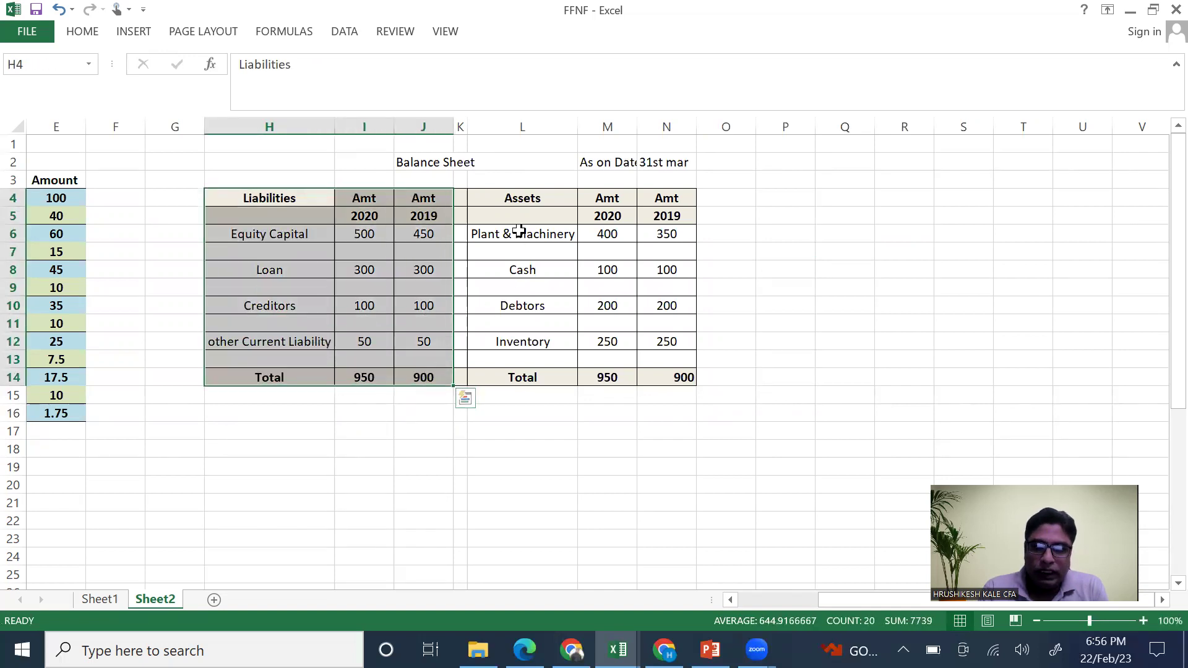
pyautogui.moveTo(519, 197); pyautogui.dragTo(674, 374)
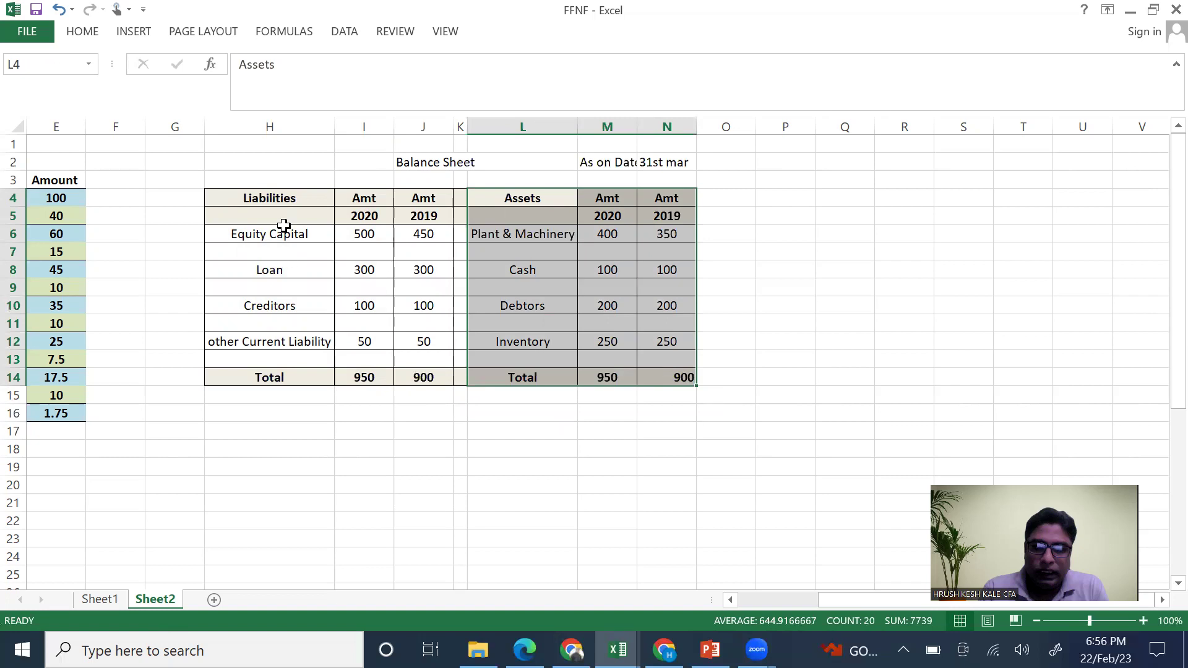
# Highlight the full assets table L4:N14 to review the asset side of the balance sheet
pyautogui.click(510, 235)
pyautogui.click(614, 291)
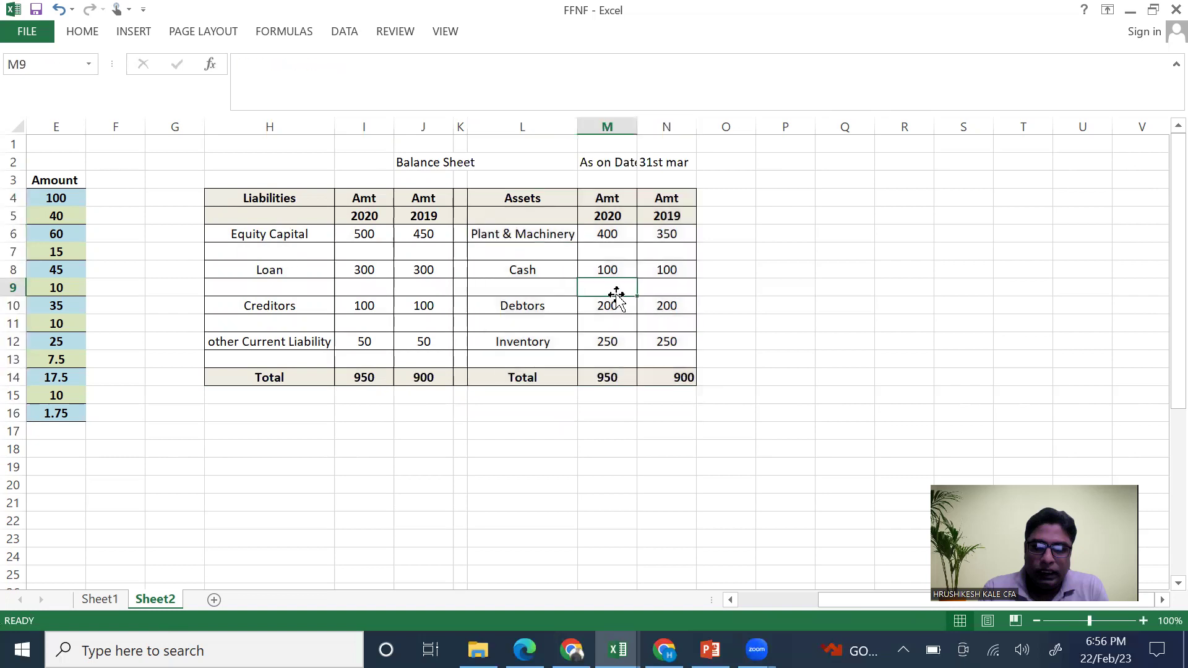
pyautogui.moveTo(541, 196); pyautogui.dragTo(654, 373)
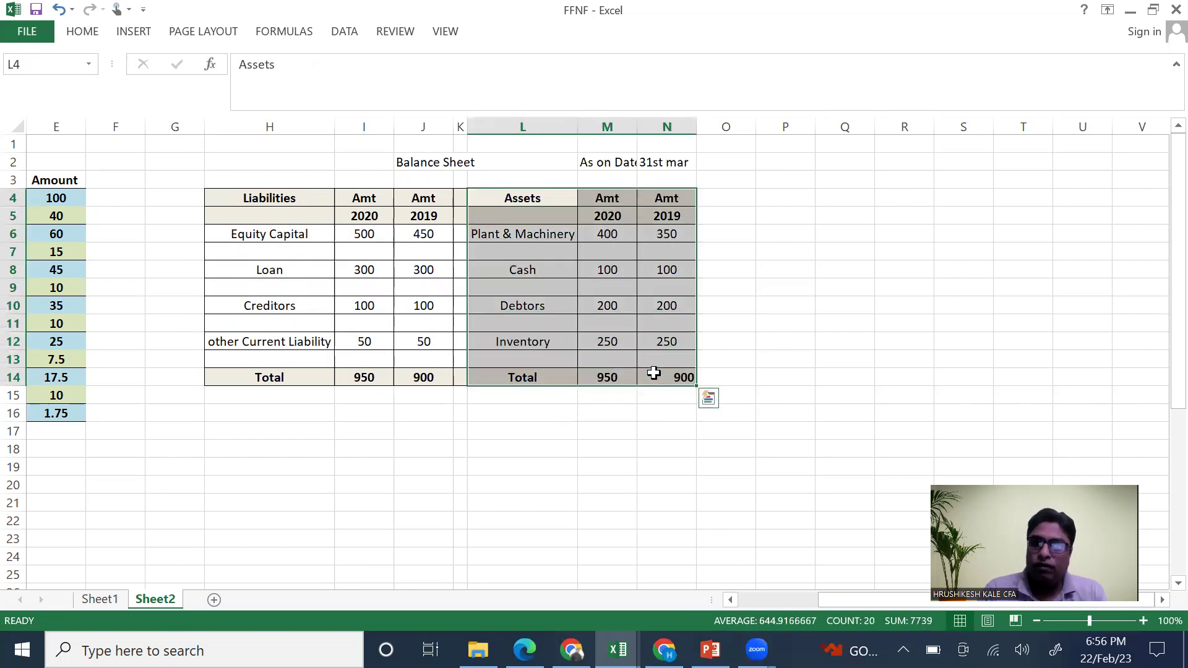
pyautogui.click(371, 399)
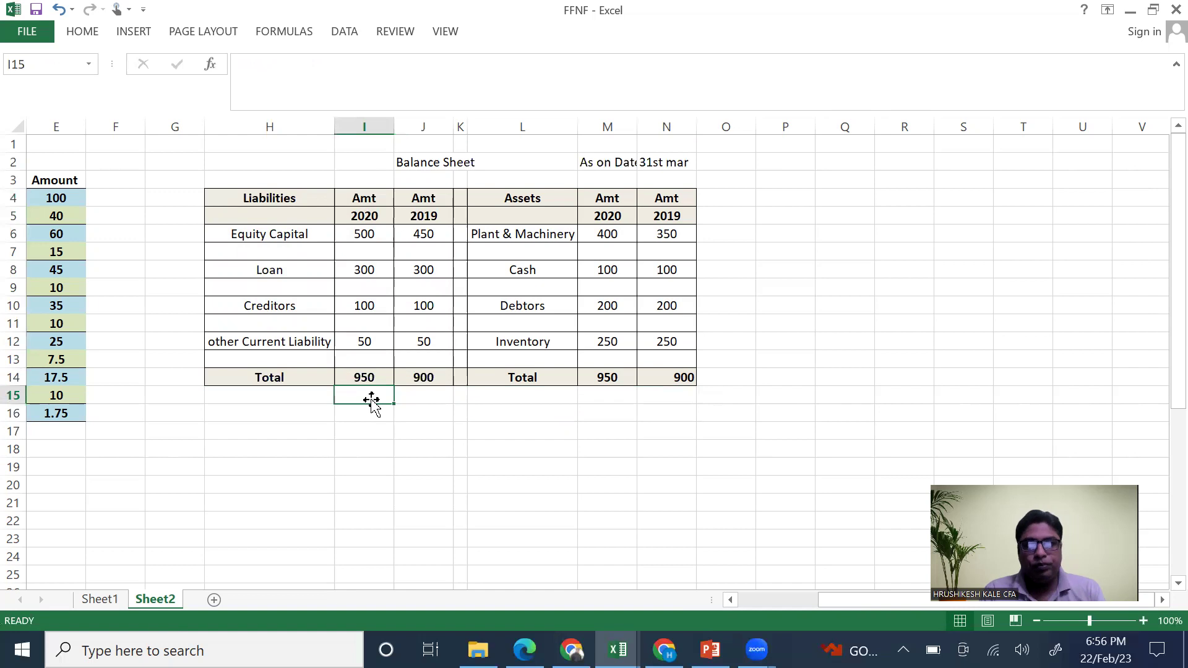
# Examine the 2020 and 2019 amounts of each liability item, from equity capital and loan to creditors and other current liability
pyautogui.click(282, 232)
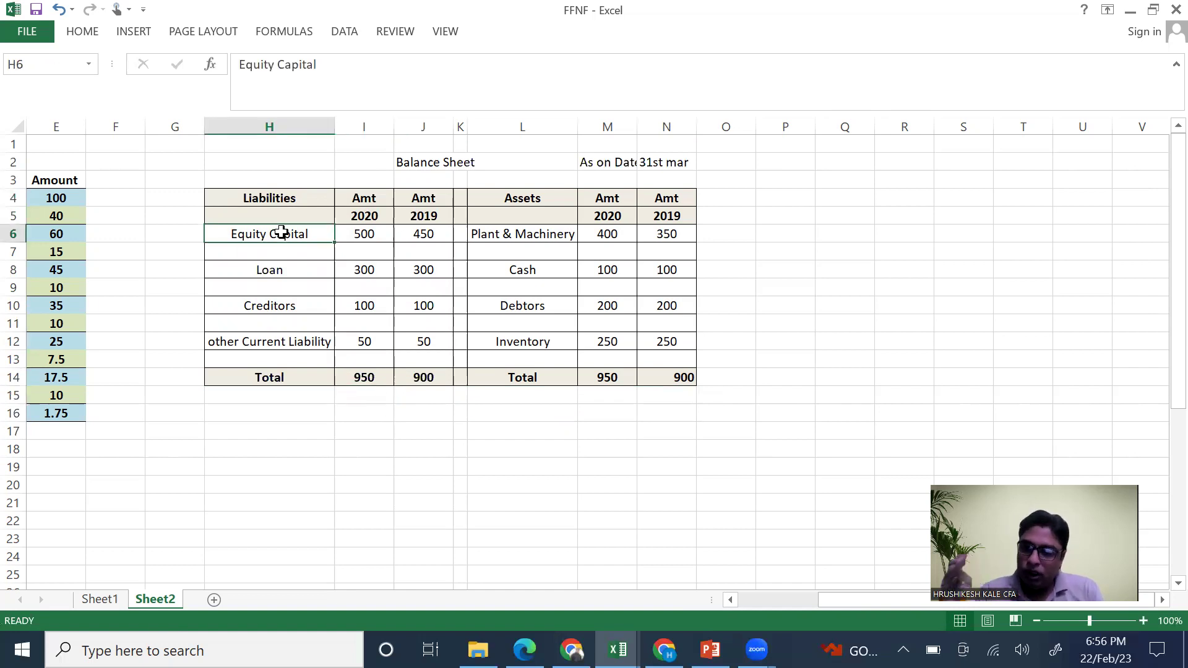
pyautogui.click(369, 286)
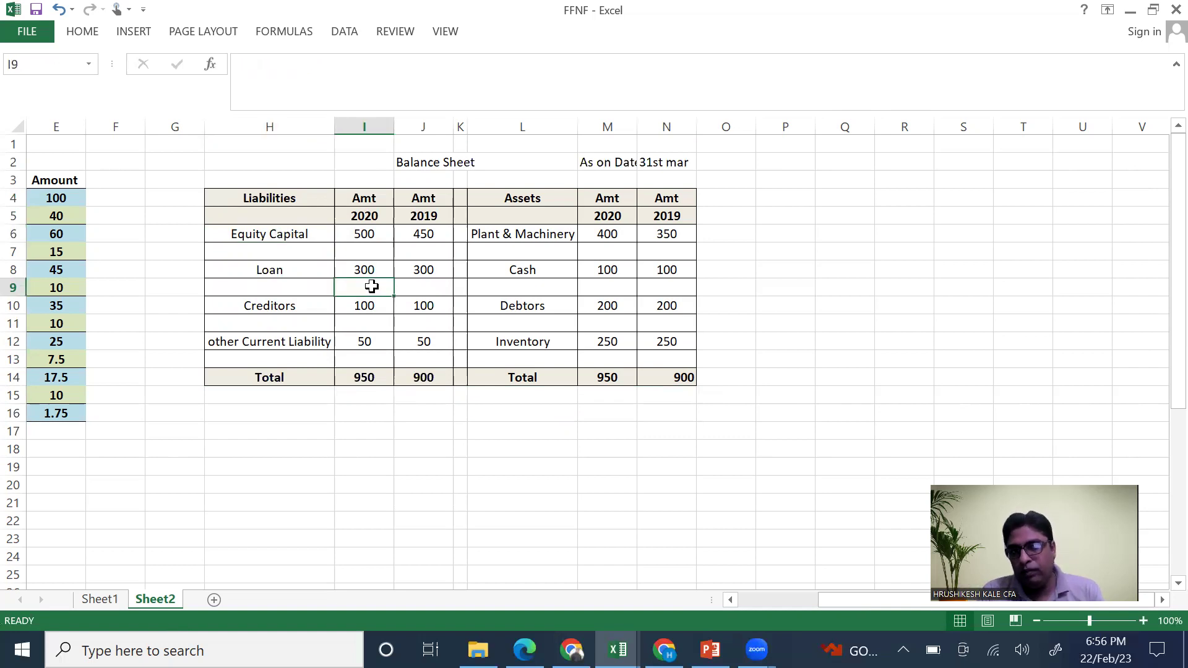
pyautogui.click(433, 229)
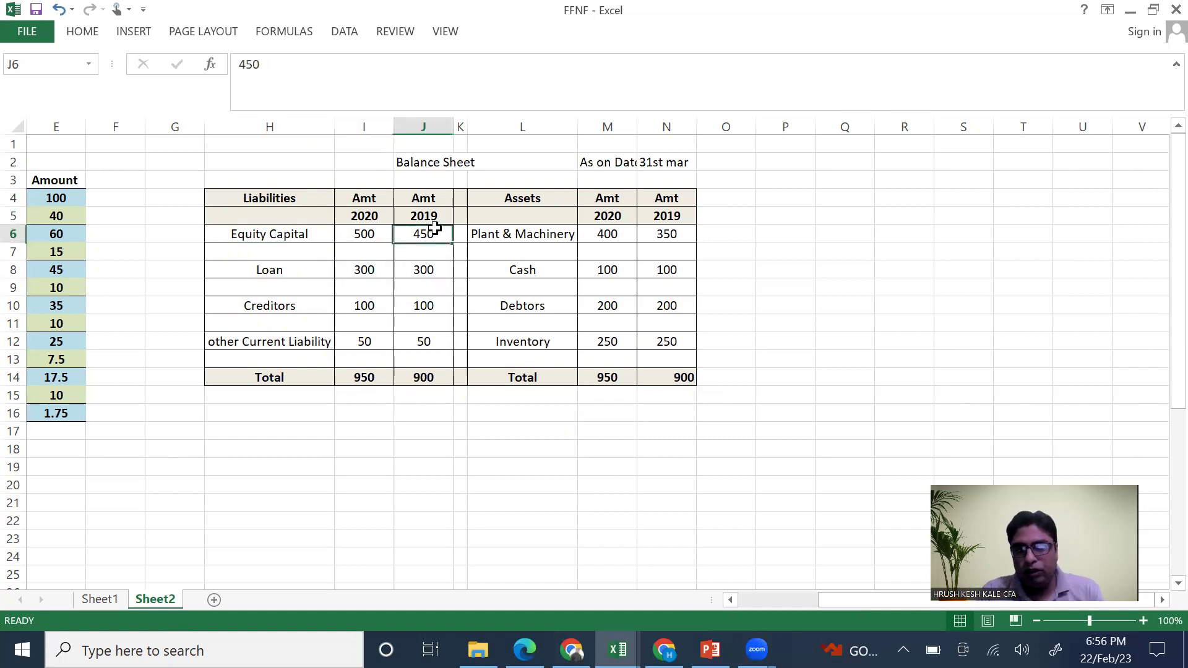
pyautogui.click(378, 232)
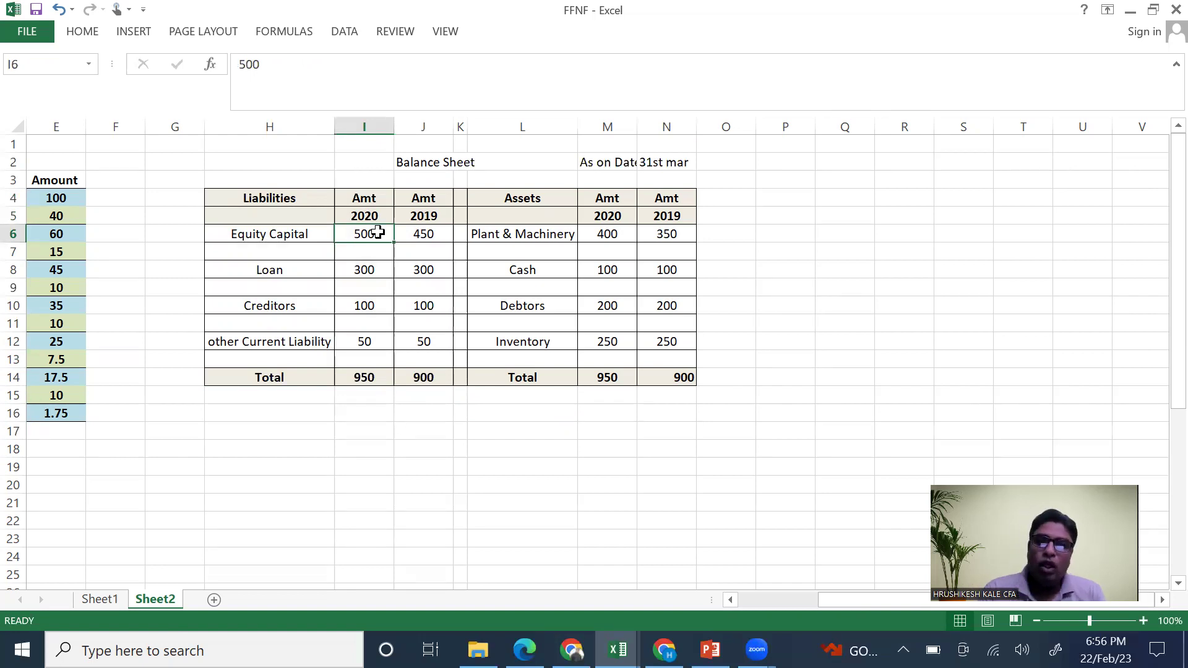
pyautogui.moveTo(377, 268); pyautogui.dragTo(384, 307)
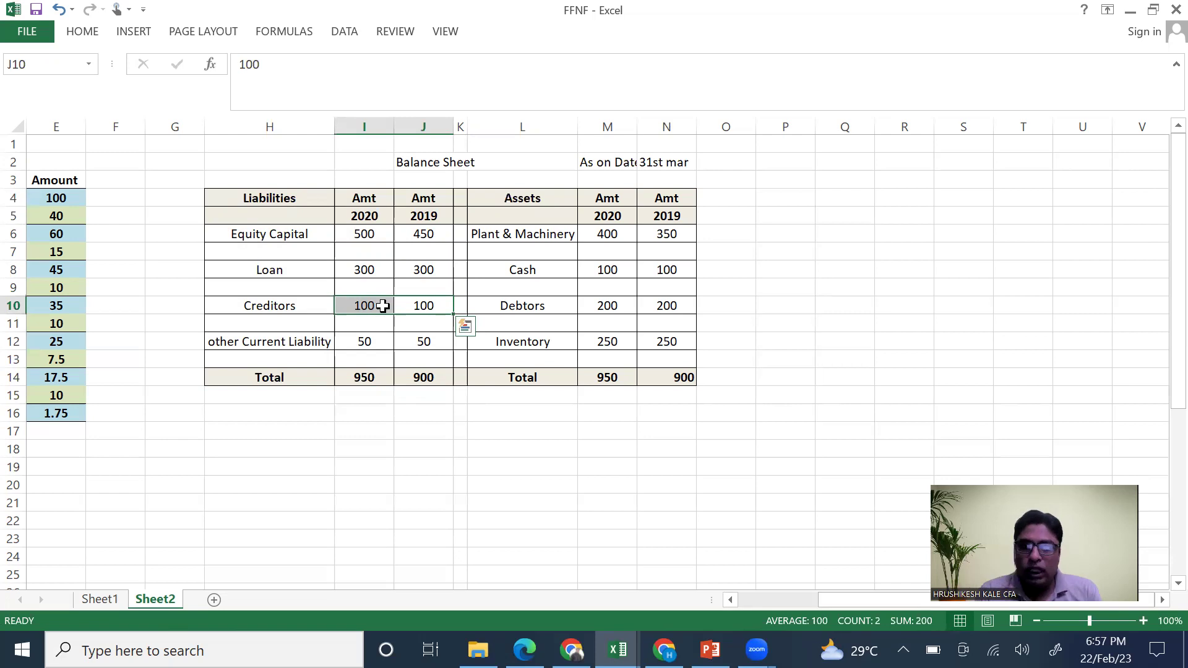
pyautogui.click(360, 327)
pyautogui.moveTo(447, 305); pyautogui.dragTo(345, 309)
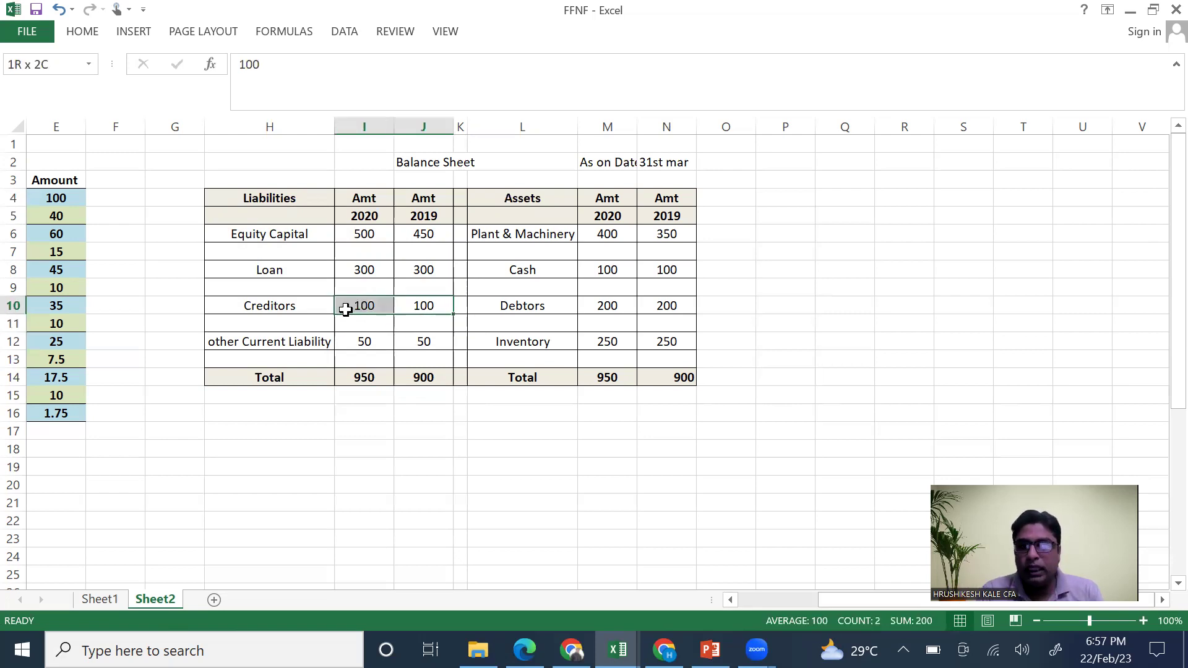
pyautogui.click(314, 339)
pyautogui.click(472, 339)
pyautogui.moveTo(440, 342); pyautogui.dragTo(383, 342)
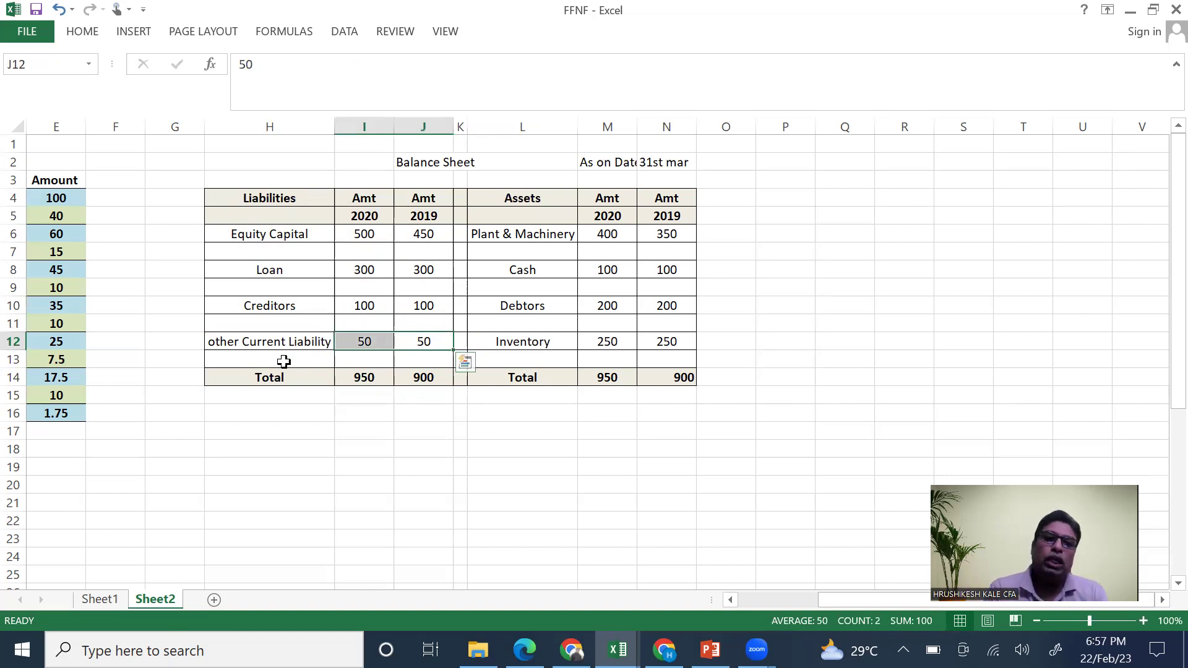
# Capitalize the first letter of the label in H12 so it reads "Other Current Liability"
pyautogui.doubleClick(216, 342)
pyautogui.press('BackSpace')
pyautogui.write('O')
pyautogui.click(510, 496)
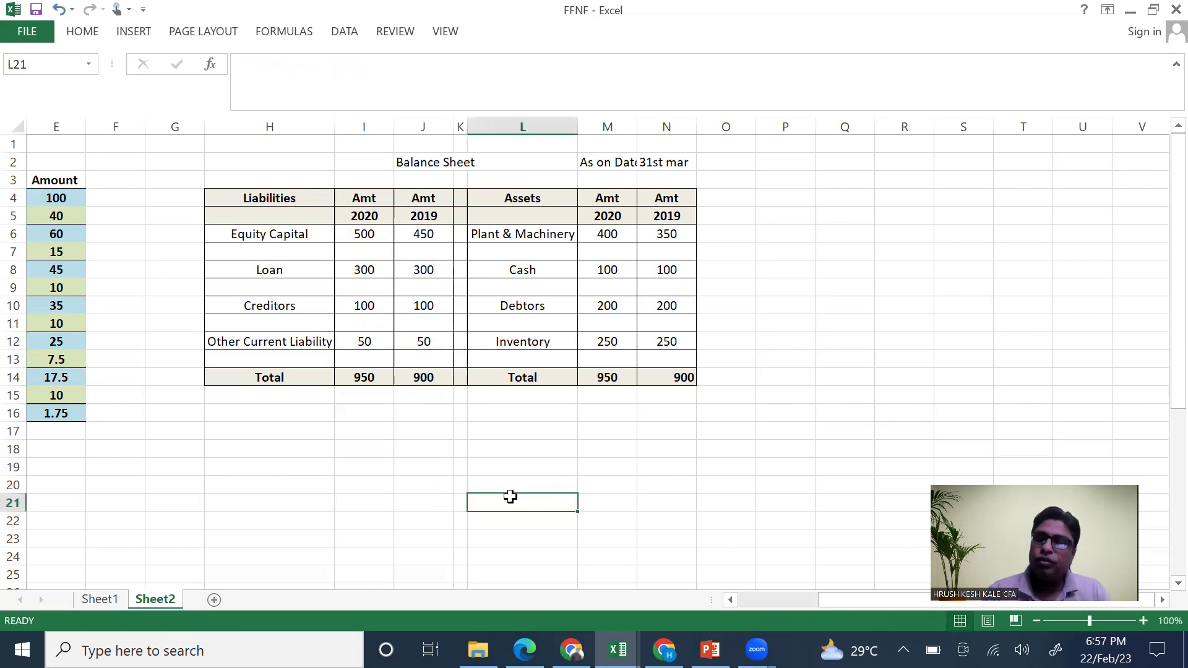
# Examine the 2020 and 2019 amounts of each asset item: plant and machinery, cash, debtors and inventory
pyautogui.moveTo(554, 233); pyautogui.dragTo(661, 234)
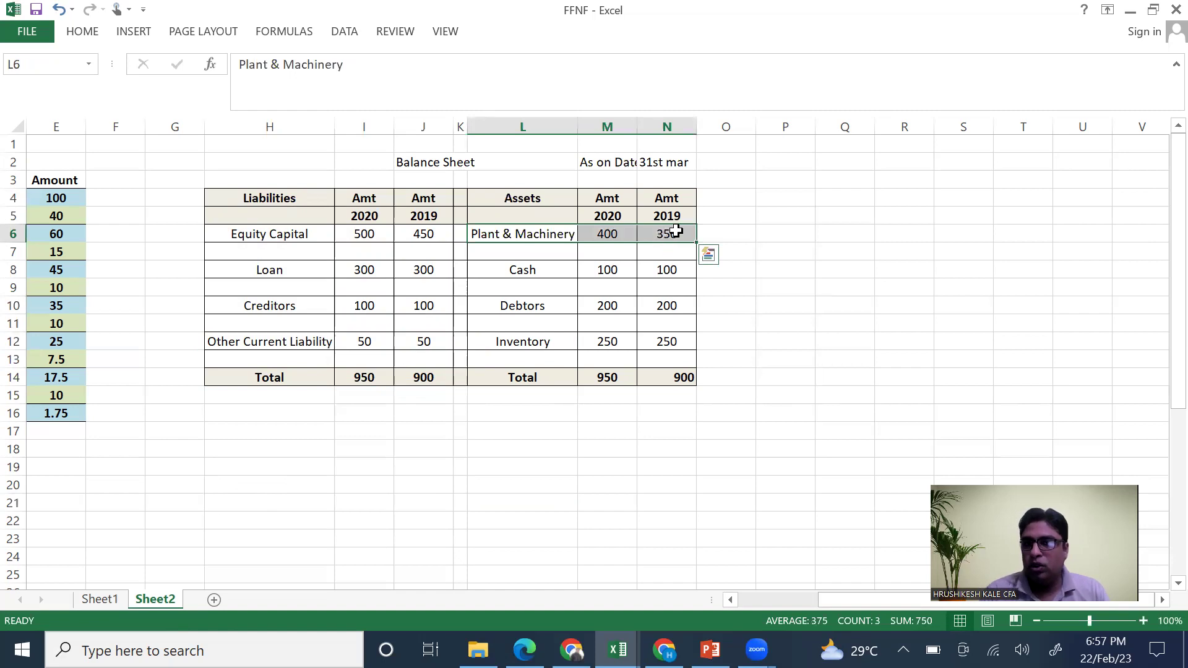
pyautogui.click(680, 236)
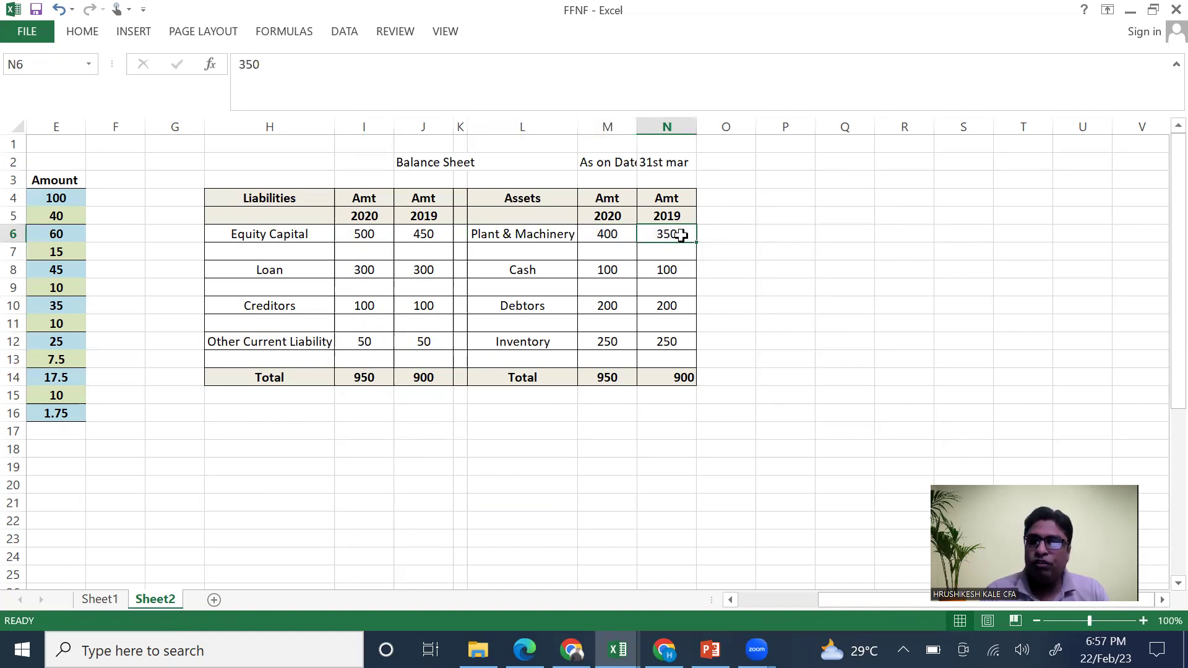
pyautogui.click(601, 232)
pyautogui.click(624, 354)
pyautogui.moveTo(675, 286); pyautogui.dragTo(614, 274)
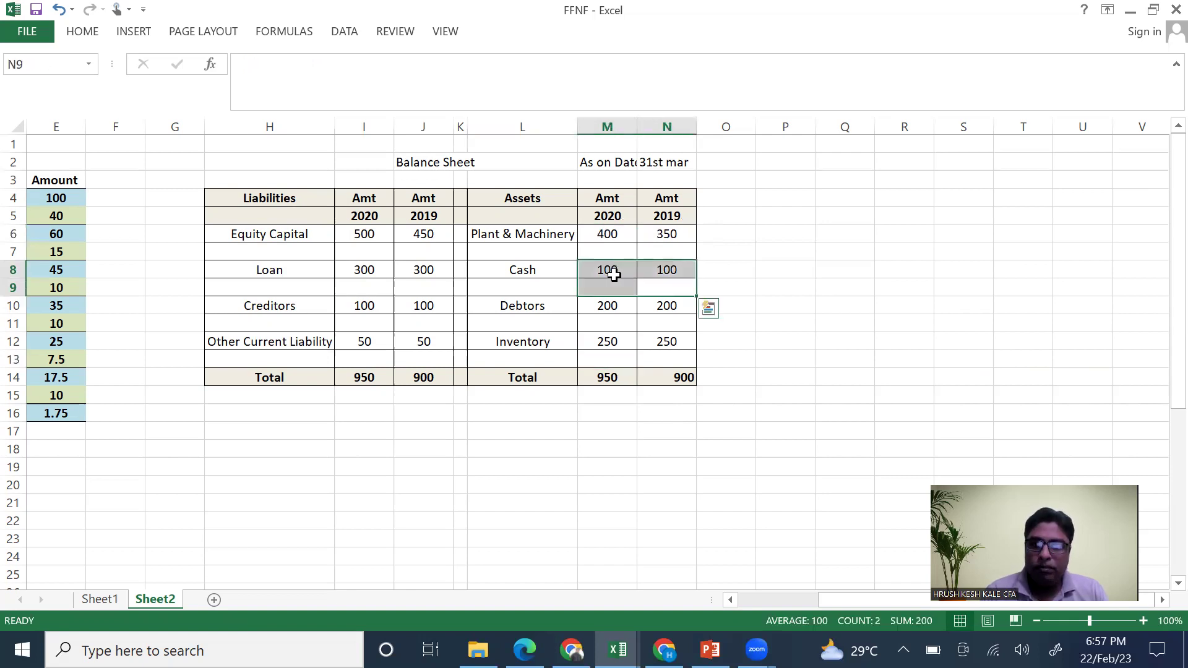
pyautogui.moveTo(674, 310); pyautogui.dragTo(617, 340)
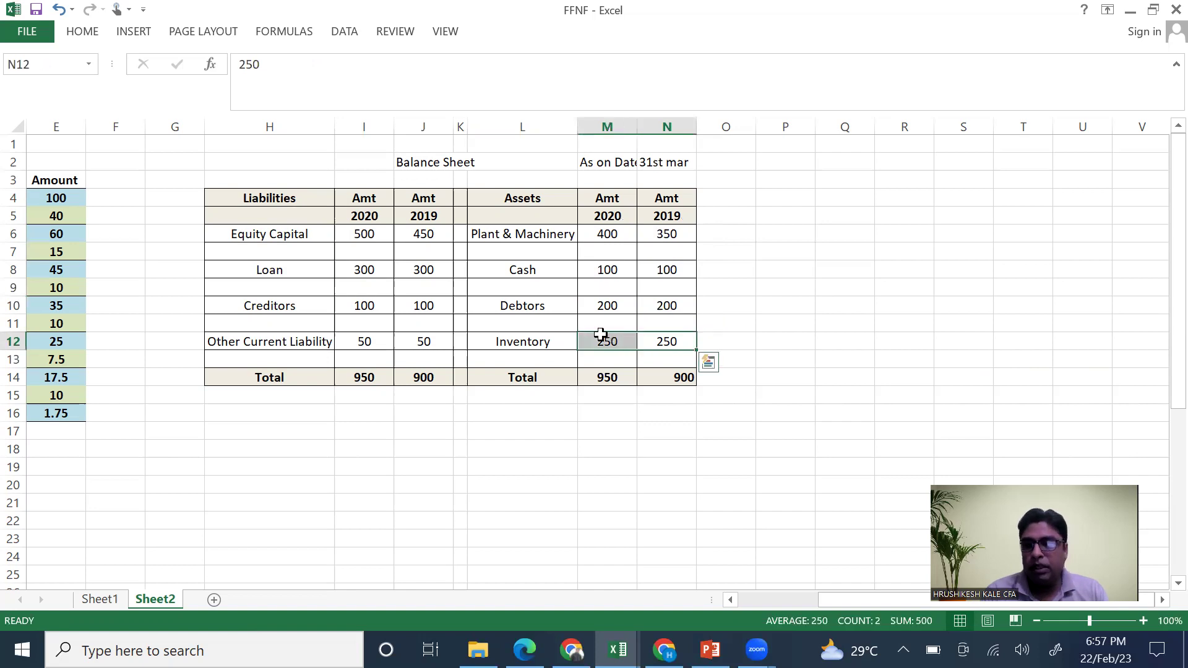
pyautogui.click(560, 303)
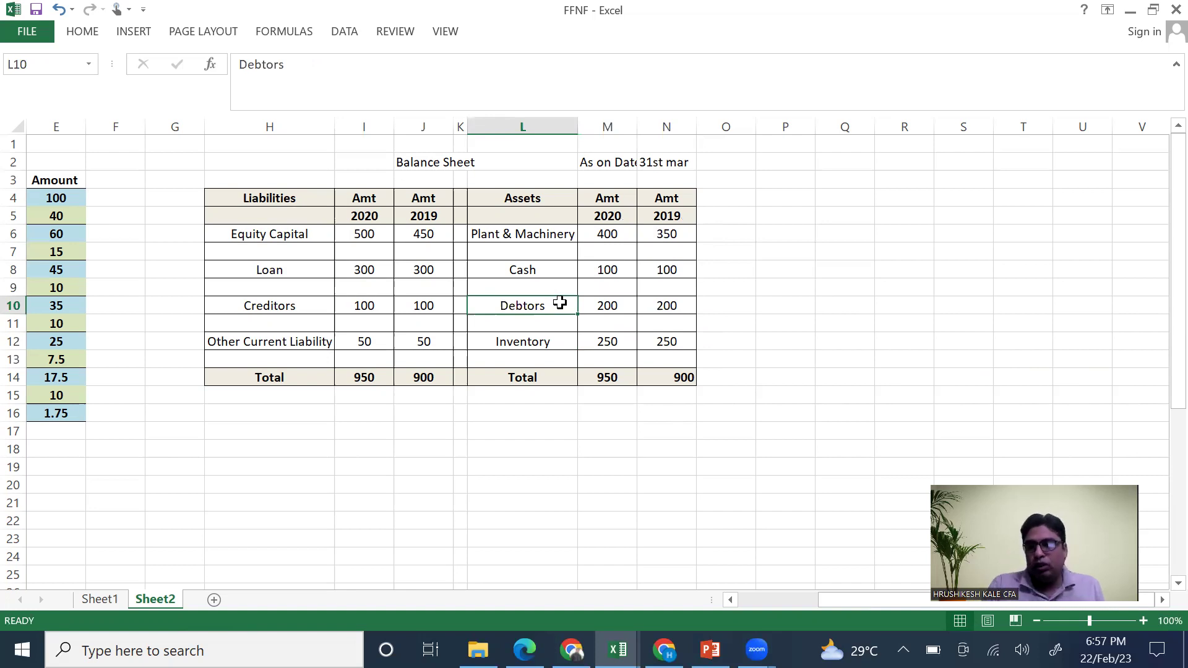
pyautogui.moveTo(560, 302); pyautogui.dragTo(658, 303)
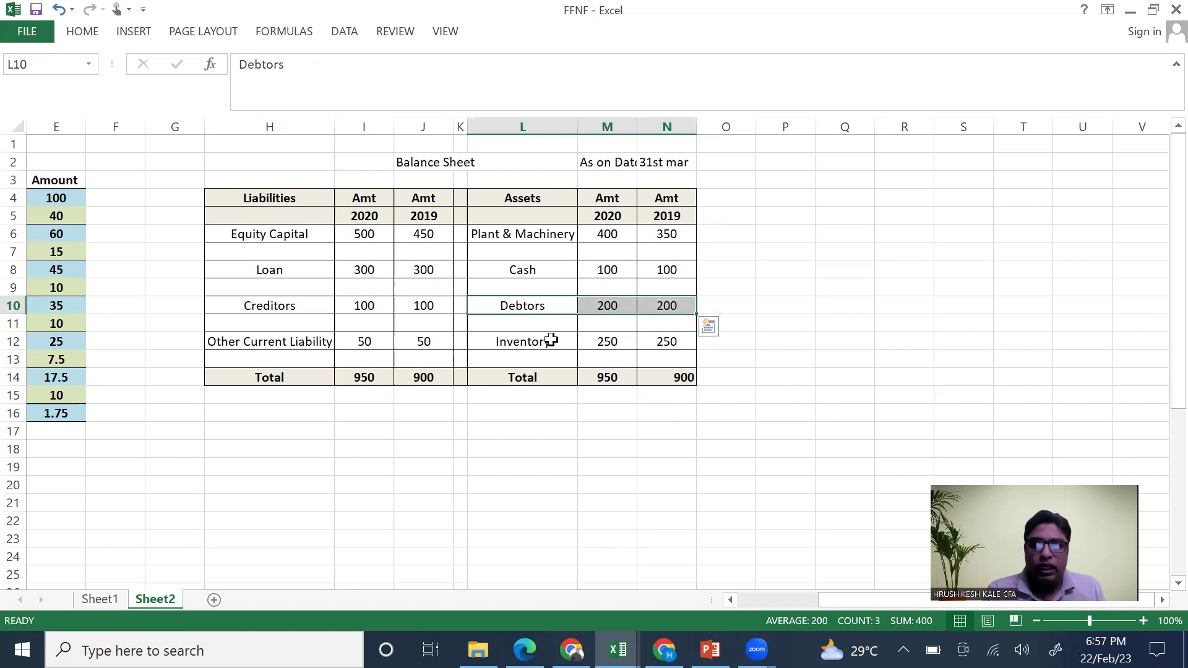
pyautogui.click(550, 340)
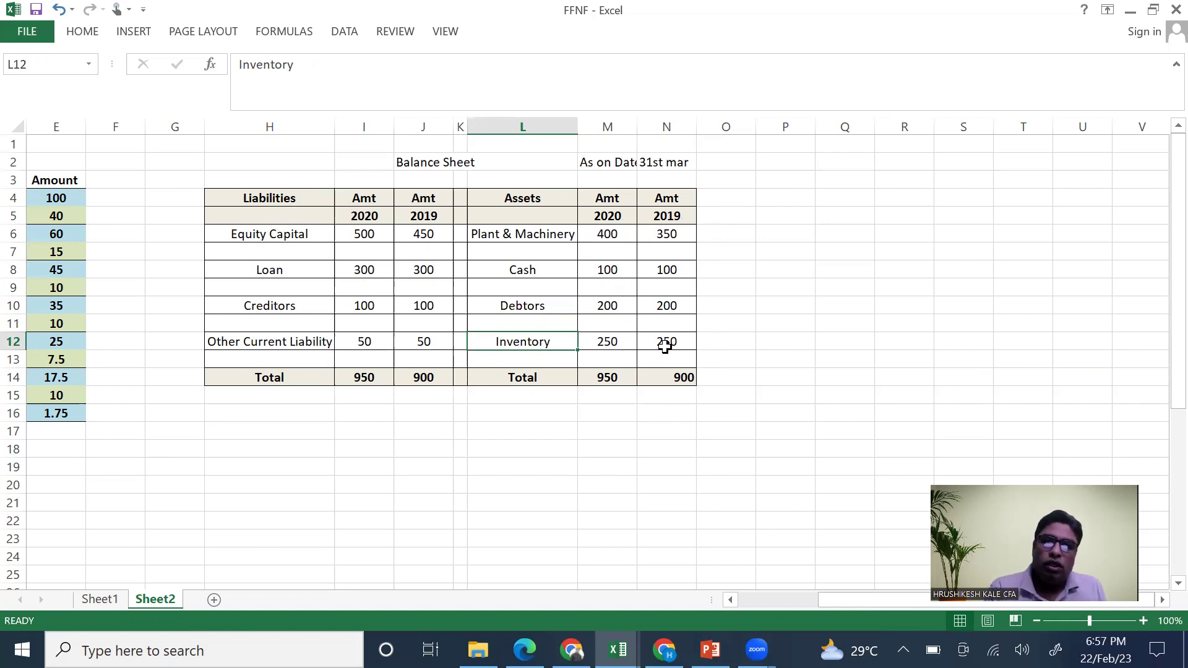
# Compare the 2019 and 2020 totals in row 14 between the assets and liabilities sides
pyautogui.click(673, 379)
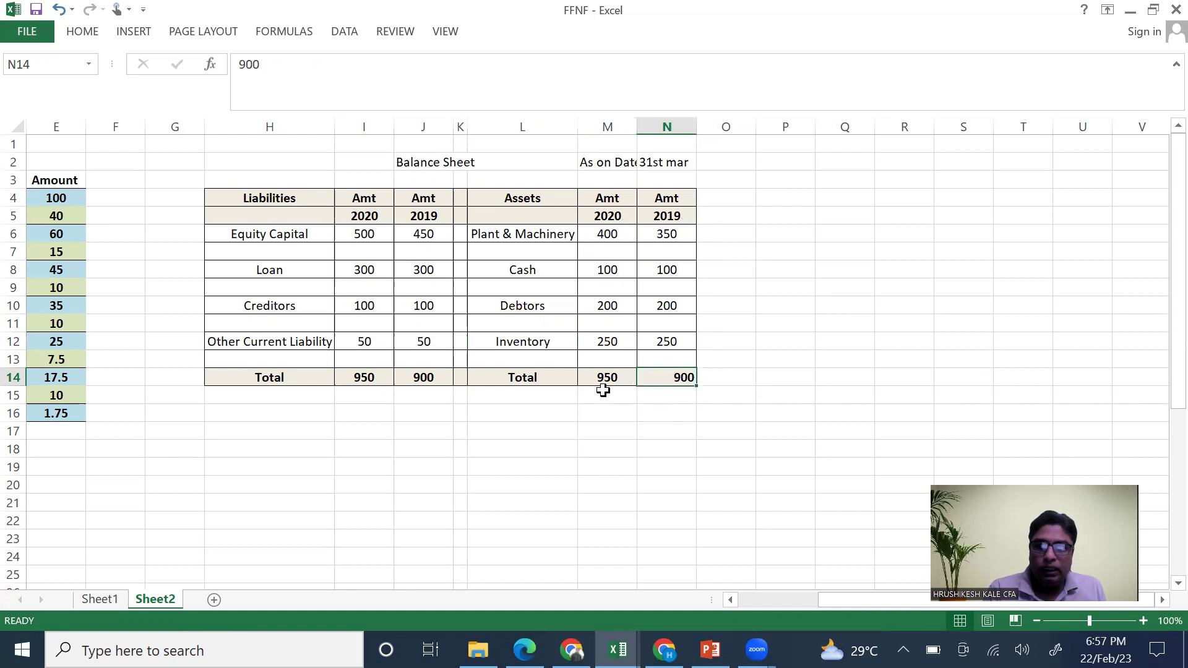
pyautogui.click(422, 378)
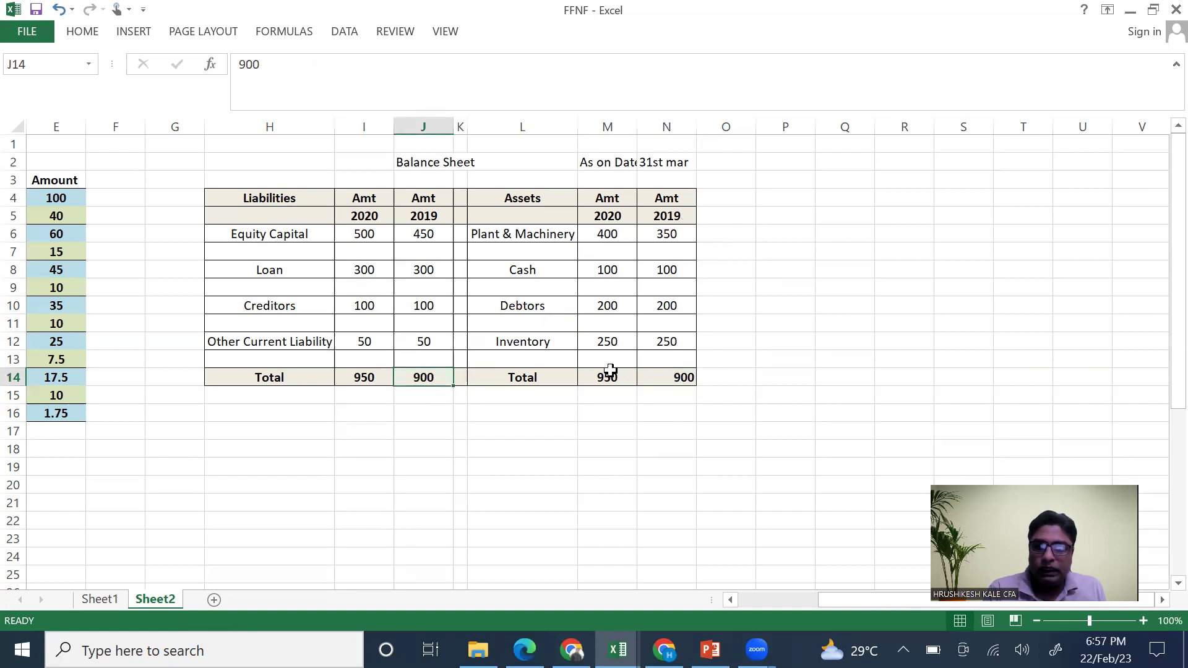
pyautogui.click(650, 374)
pyautogui.click(619, 373)
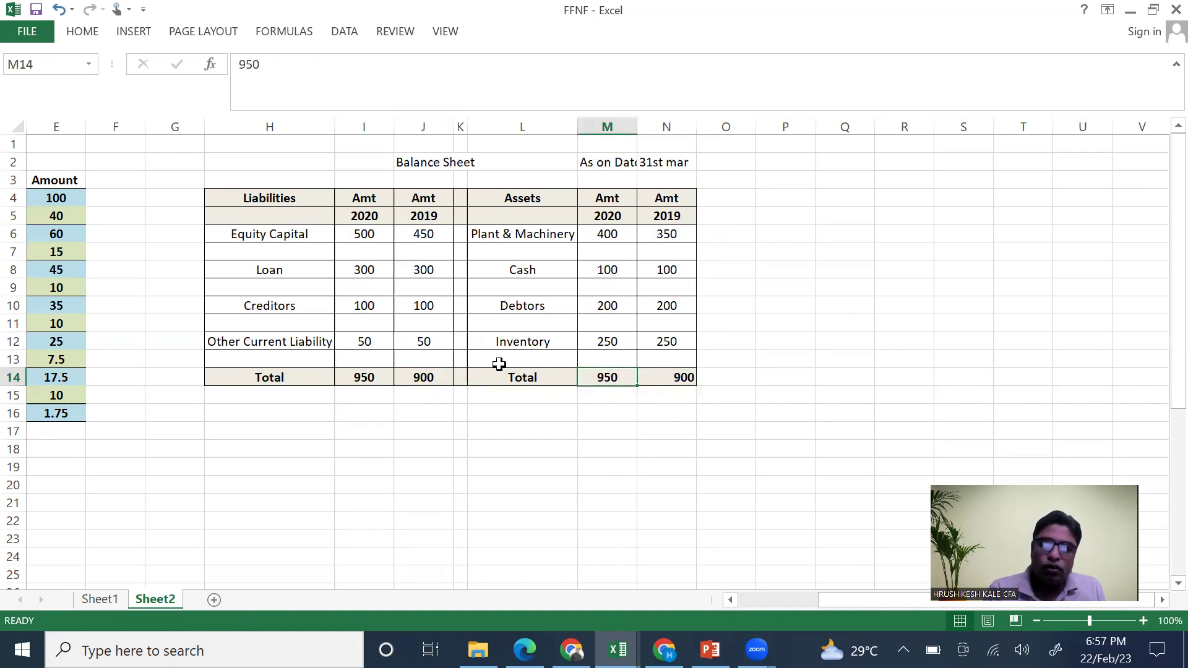
pyautogui.click(385, 373)
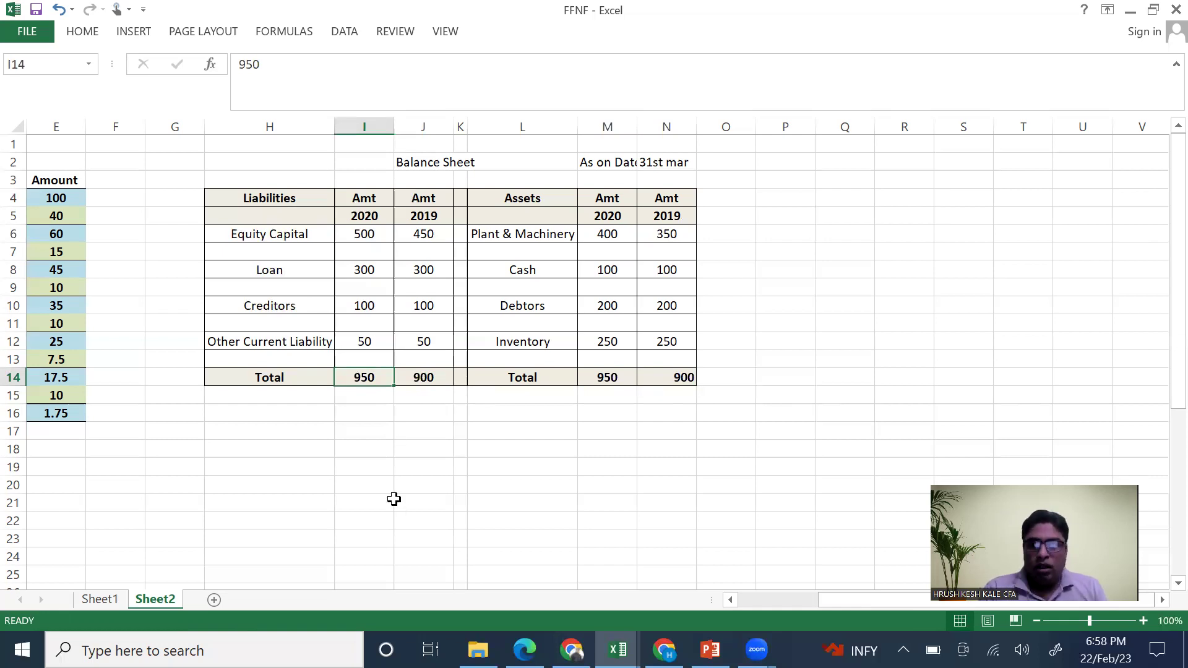
# Review the liquidity ratio names below the income statement and enter the heading "Formulas" in D21
pyautogui.hscroll(-2, 394, 498)
pyautogui.hscroll(-2, 394, 499)
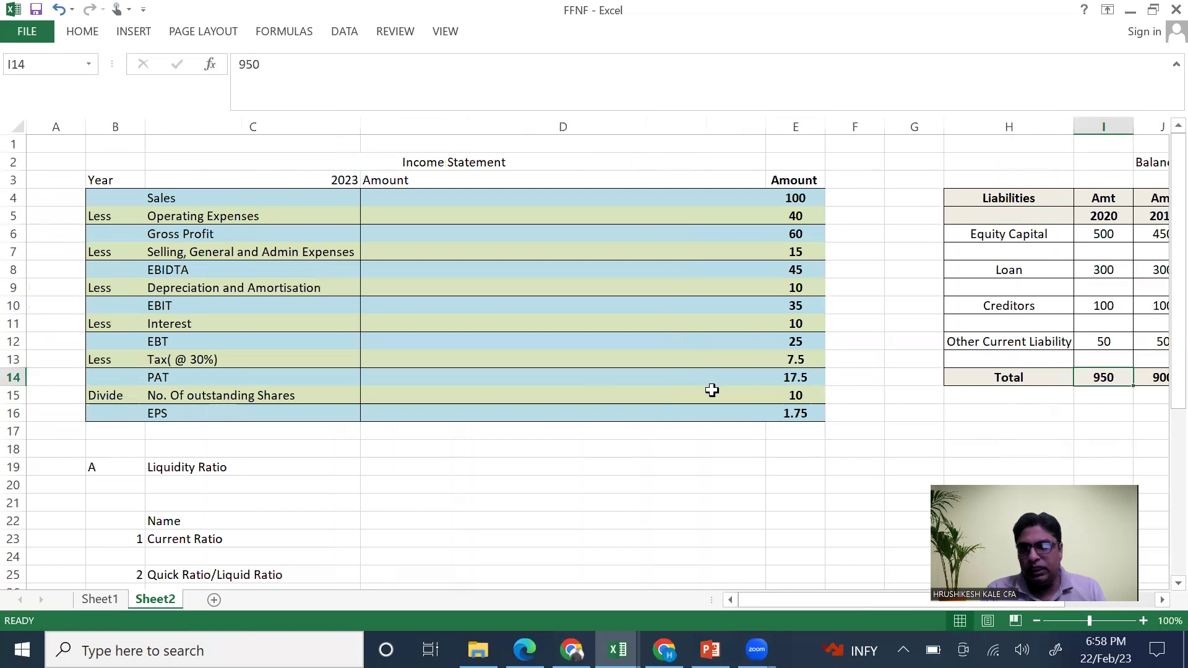
pyautogui.scroll(-4, 639, 399)
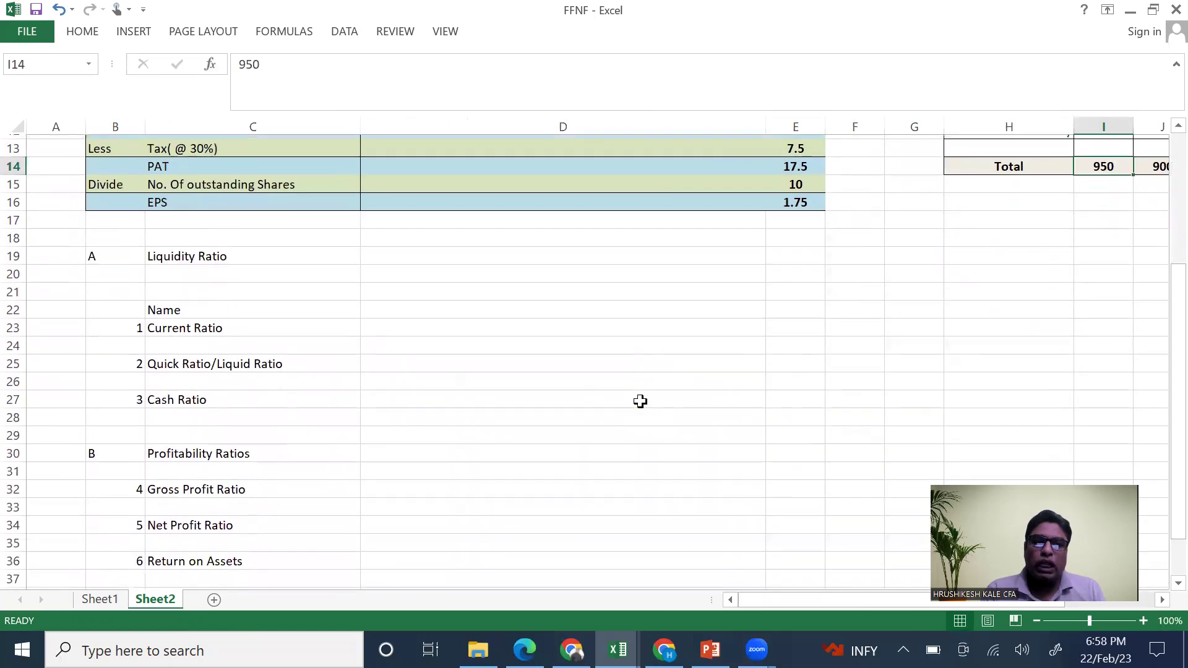
pyautogui.moveTo(228, 318); pyautogui.dragTo(306, 446)
pyautogui.click(565, 336)
pyautogui.click(596, 323)
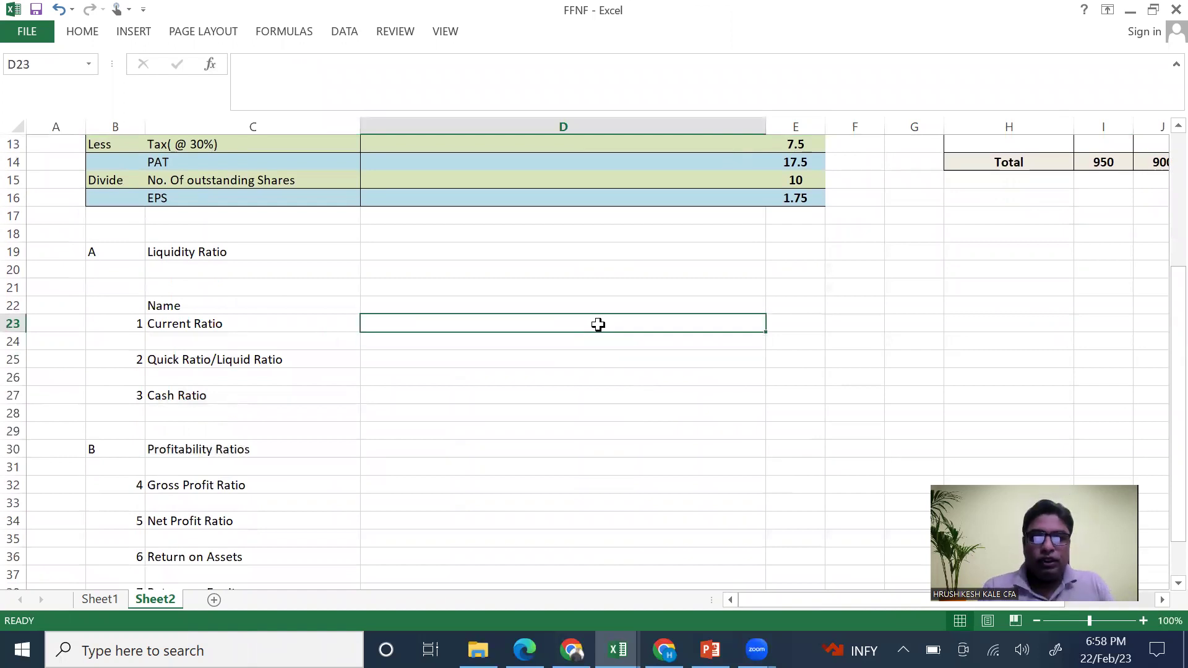
pyautogui.click(575, 287)
pyautogui.write('Formulas')
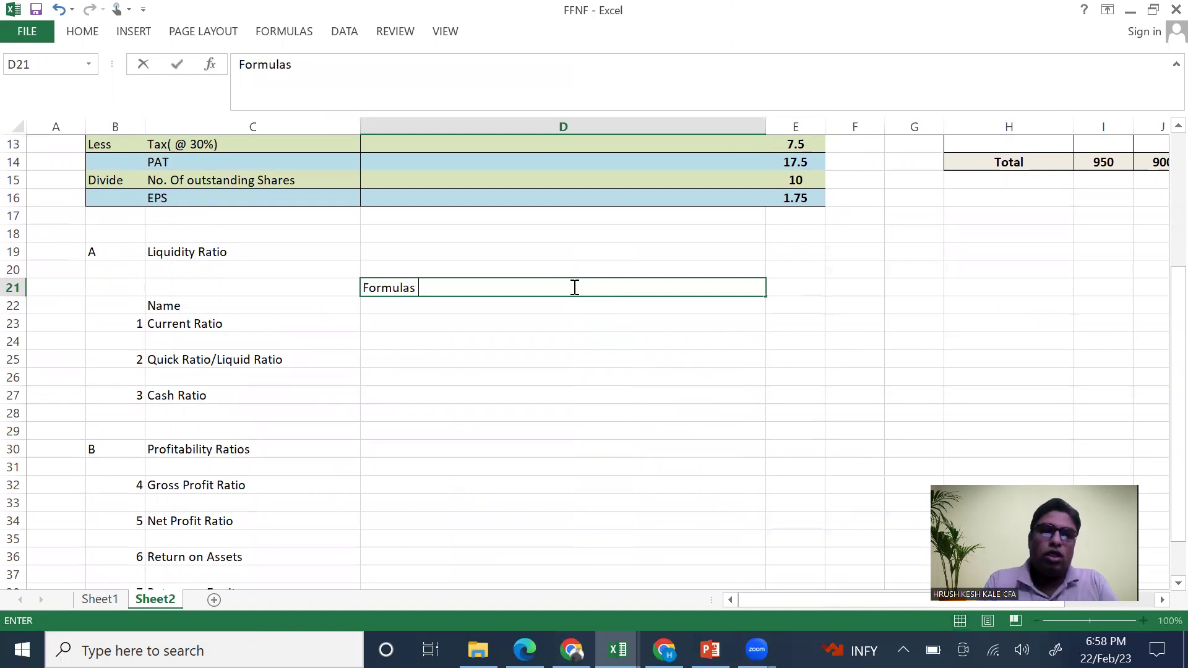
# Enter the Current Ratio formula text "Current Assets/Current Liabilities" in D23
pyautogui.click(488, 319)
pyautogui.write('Current Assets')
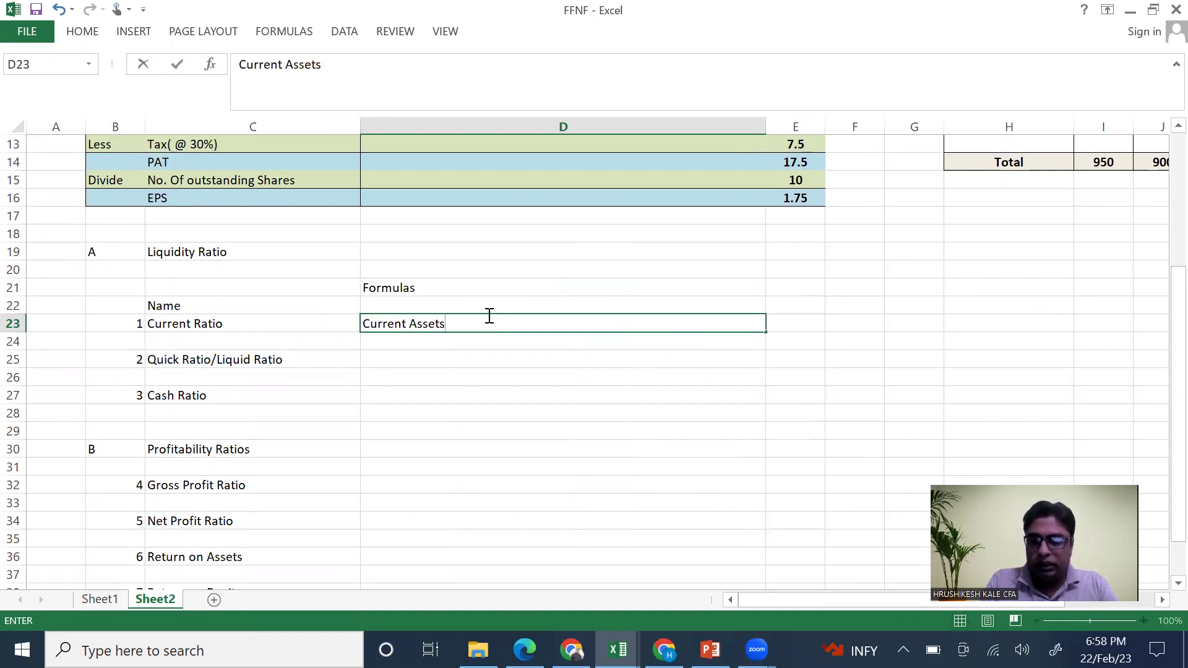
pyautogui.write('/Current ')
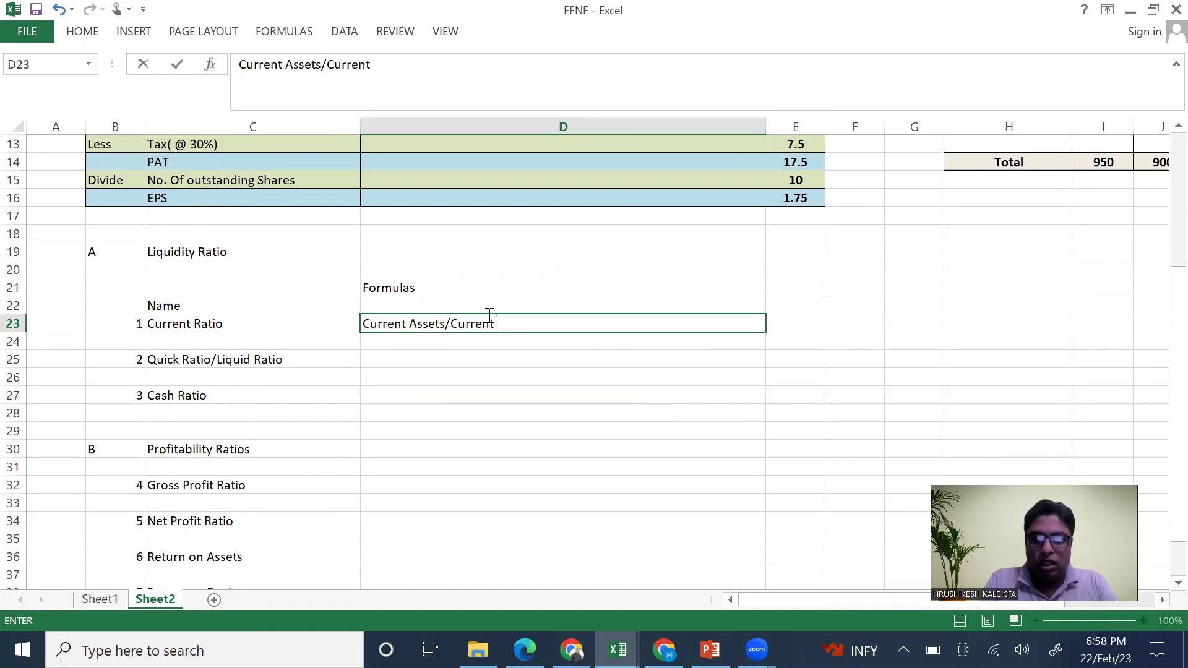
pyautogui.write('Liabilities')
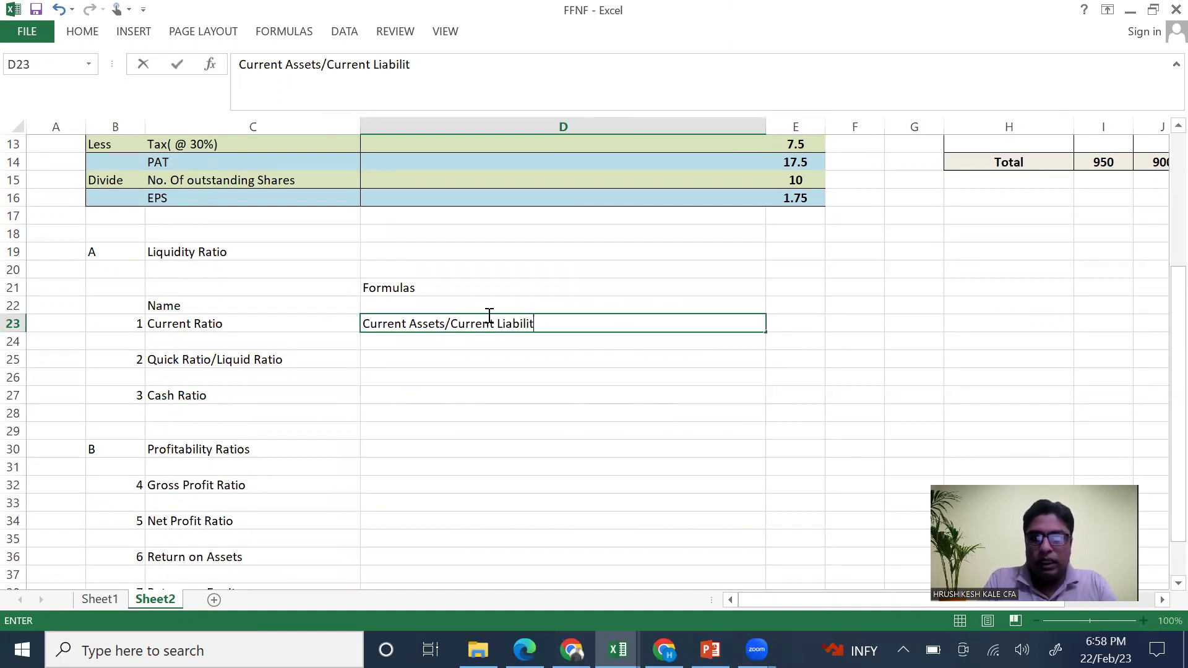
pyautogui.click(515, 357)
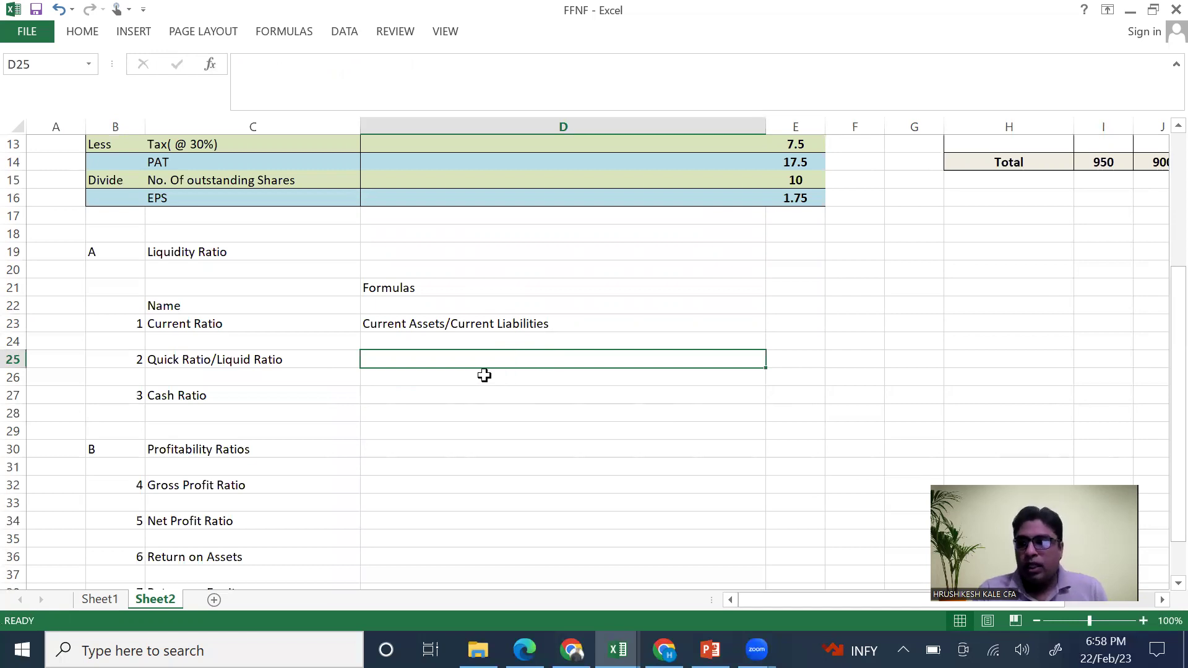
# Highlight the current assets L8:N13 in the balance sheet and the Plant & Machinery row to distinguish the asset types
pyautogui.scroll(1, 470, 375)
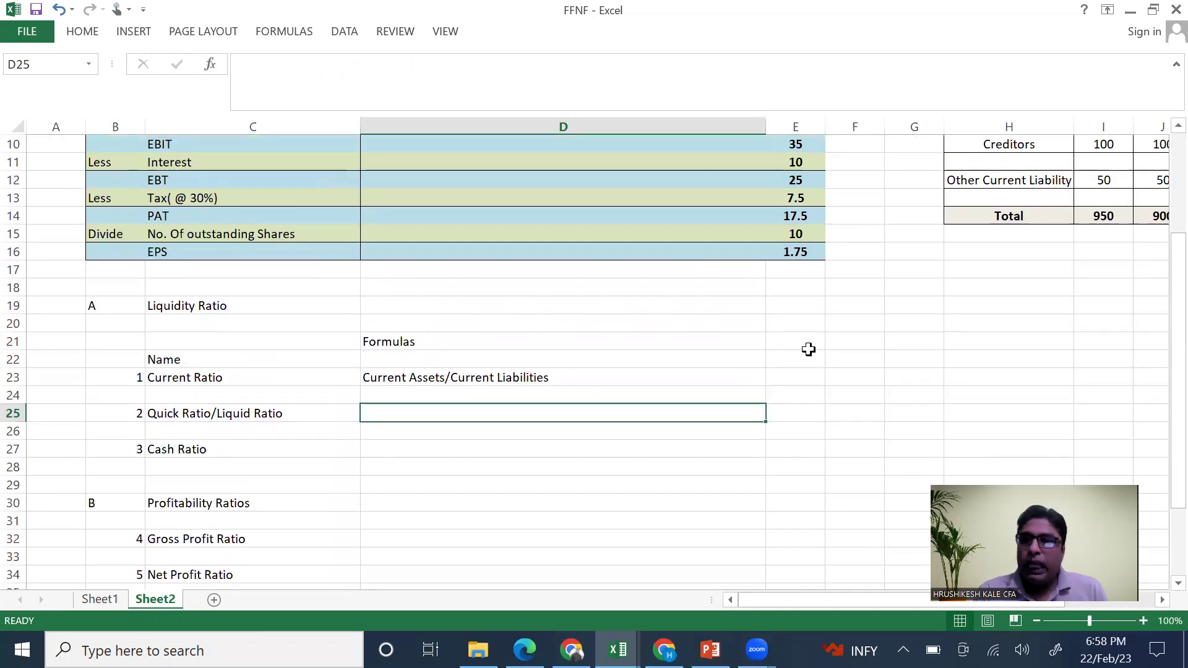
pyautogui.hscroll(3, 809, 349)
pyautogui.scroll(3, 808, 350)
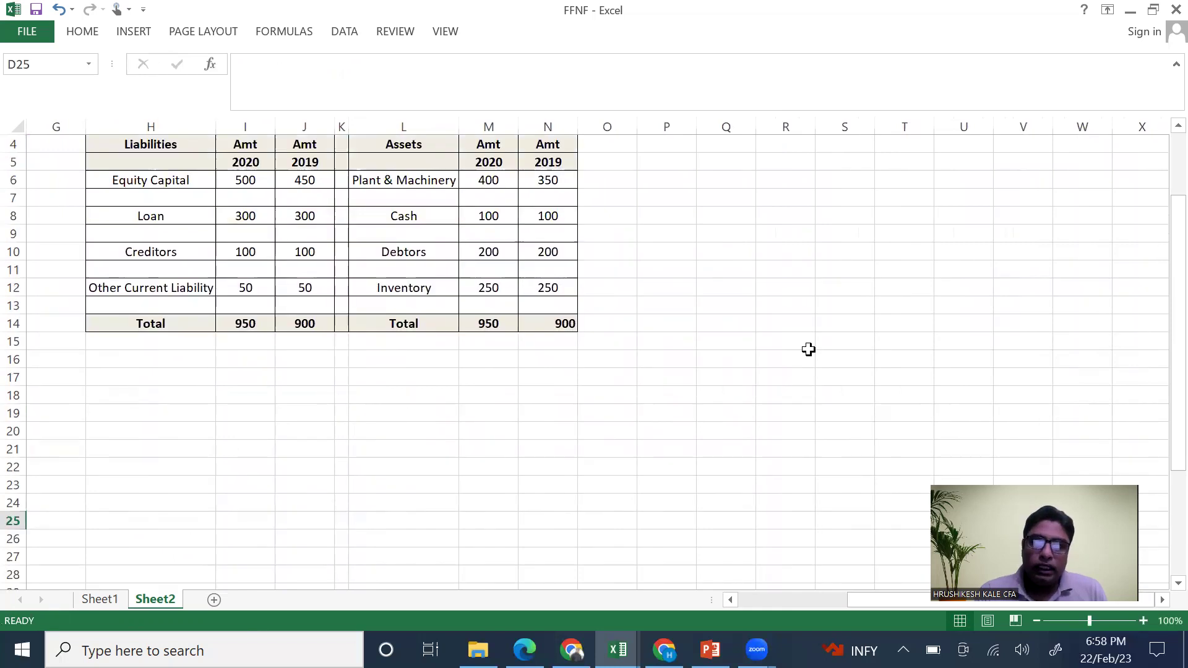
pyautogui.moveTo(430, 270); pyautogui.dragTo(560, 351)
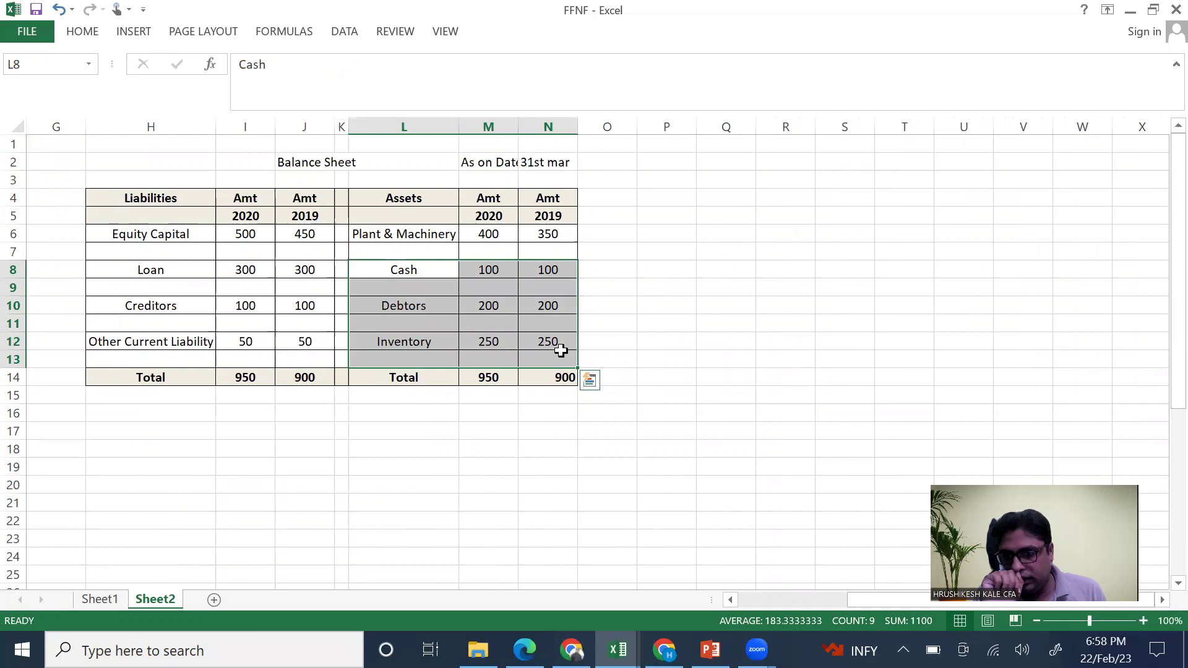
pyautogui.moveTo(446, 240); pyautogui.dragTo(524, 245)
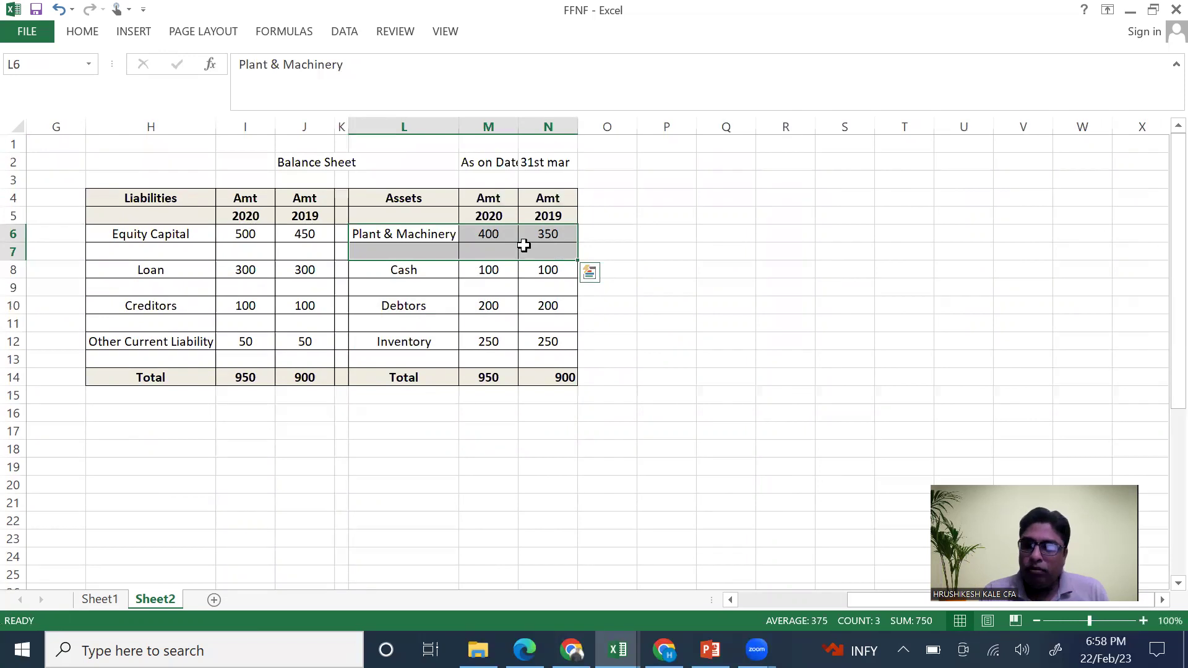
pyautogui.click(645, 233)
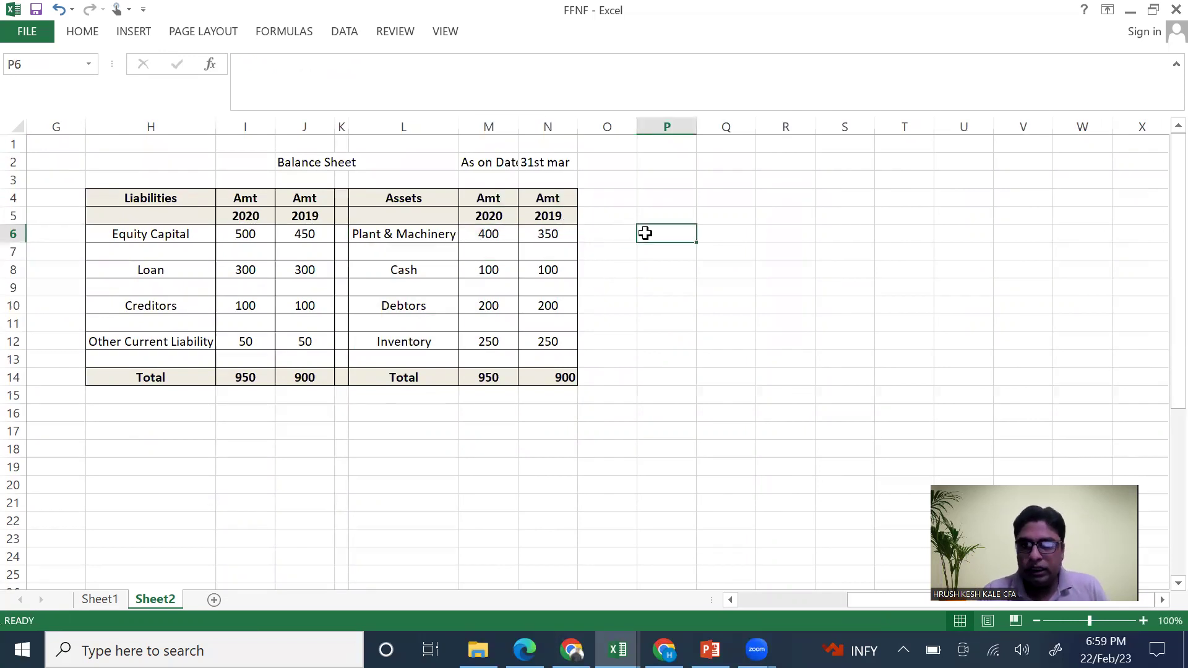
# Label Plant & Machinery as "Fixed Asset" in P6 and Cash as "Current Asset" in P8, beside the balance sheet
pyautogui.write('Fixe')
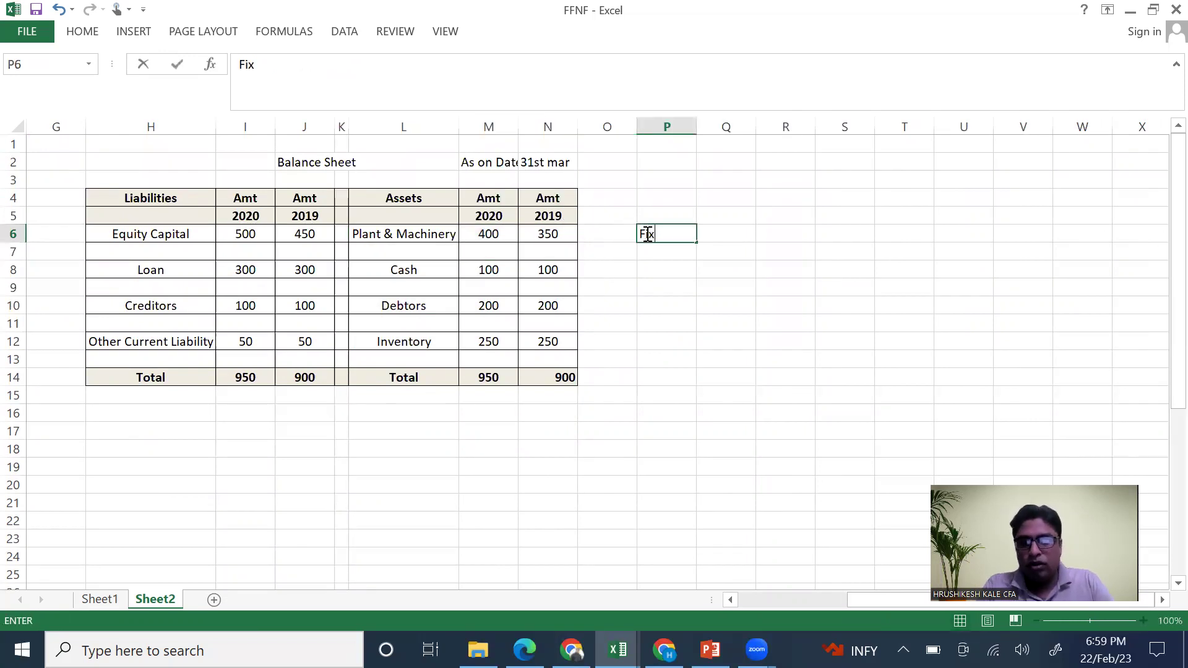
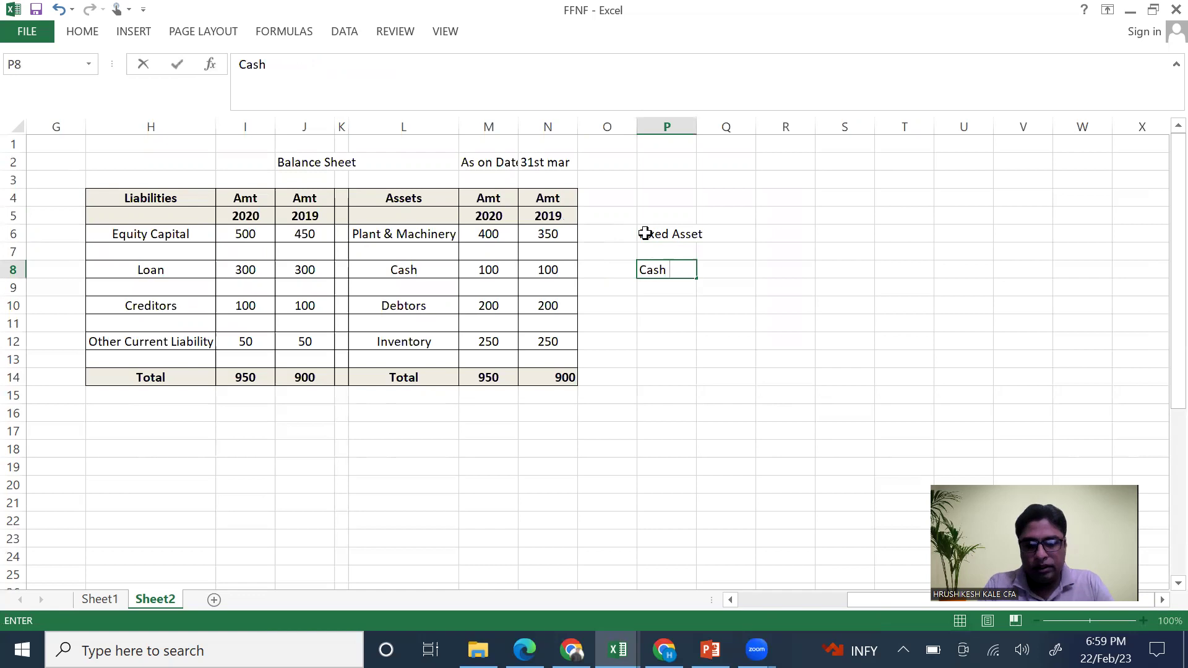
pyautogui.press('BackSpace')
pyautogui.press('BackSpace')
pyautogui.press('BackSpace')
pyautogui.press('BackSpace')
pyautogui.write('u')
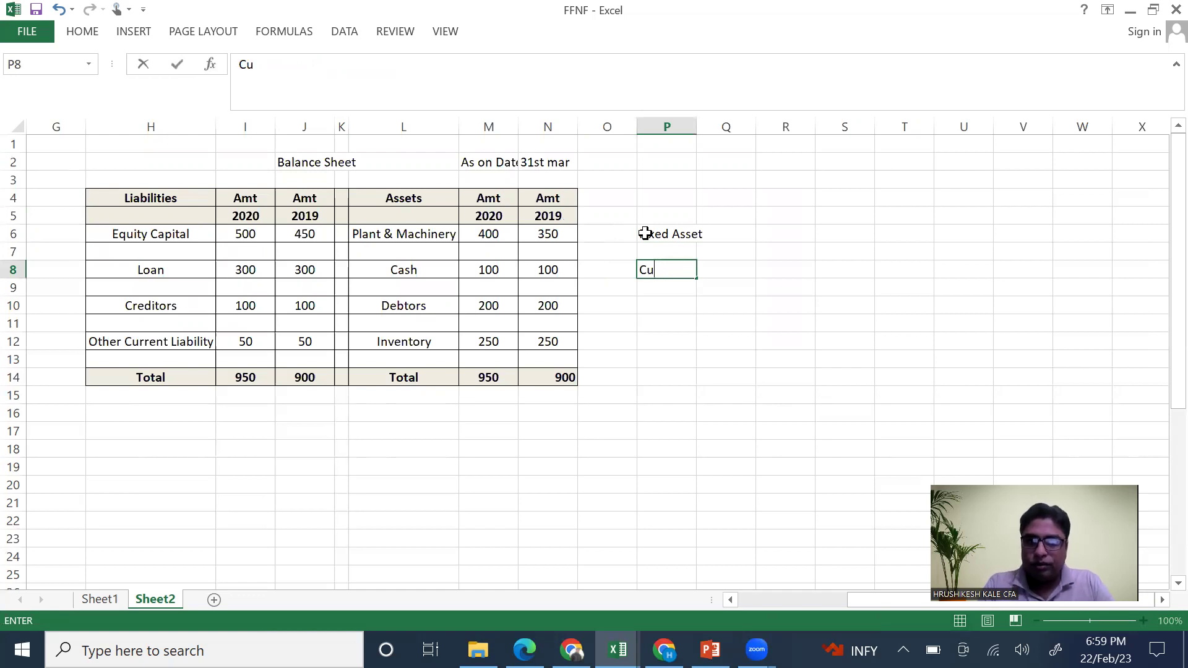
pyautogui.write('rrent Asset')
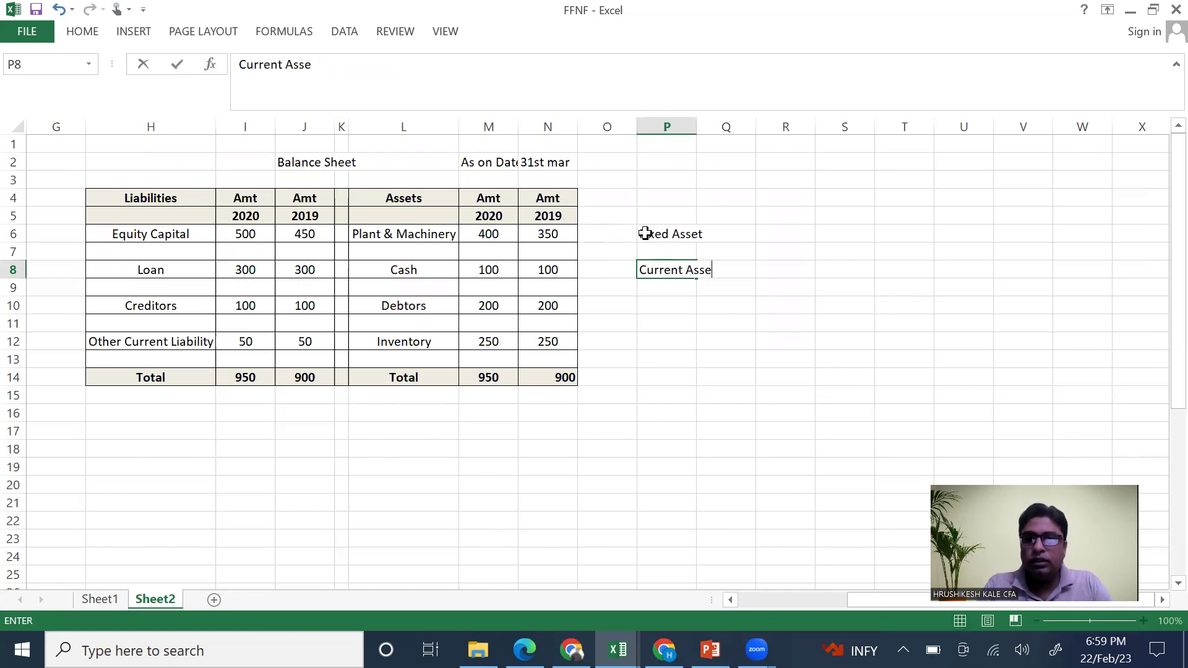
pyautogui.press('Return')
pyautogui.press('Return')
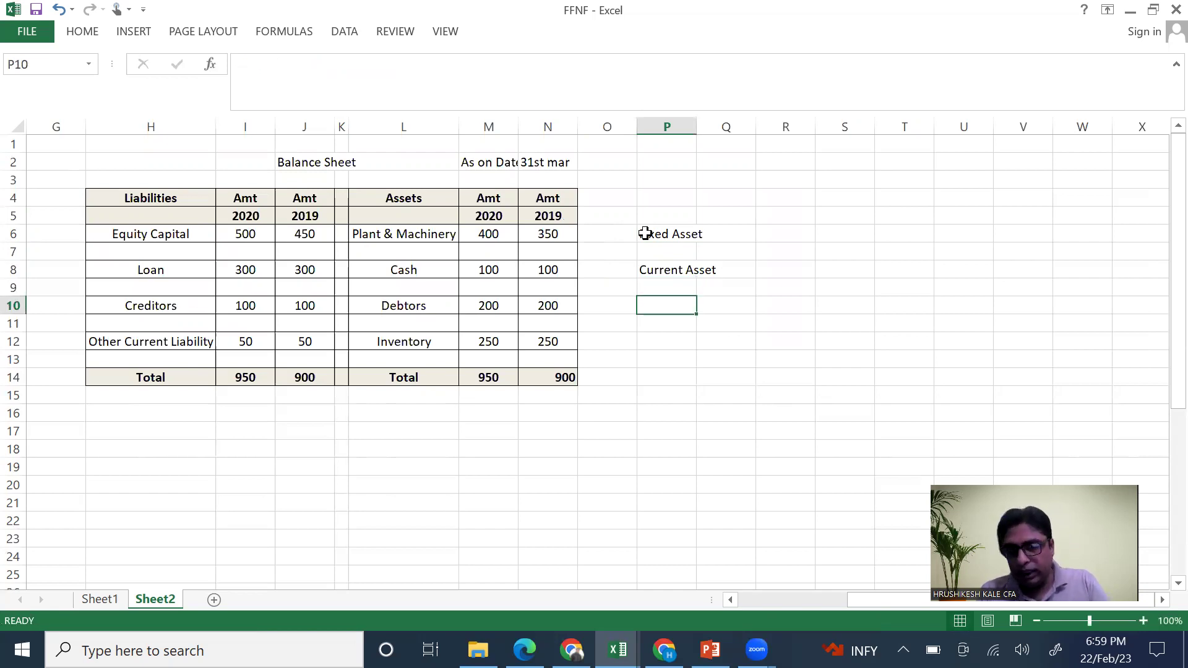
# Label the Debtors and Inventory rows as "Current Asset" in P10 and P12
pyautogui.write('Current Asset')
pyautogui.press('Return')
pyautogui.press('Down')
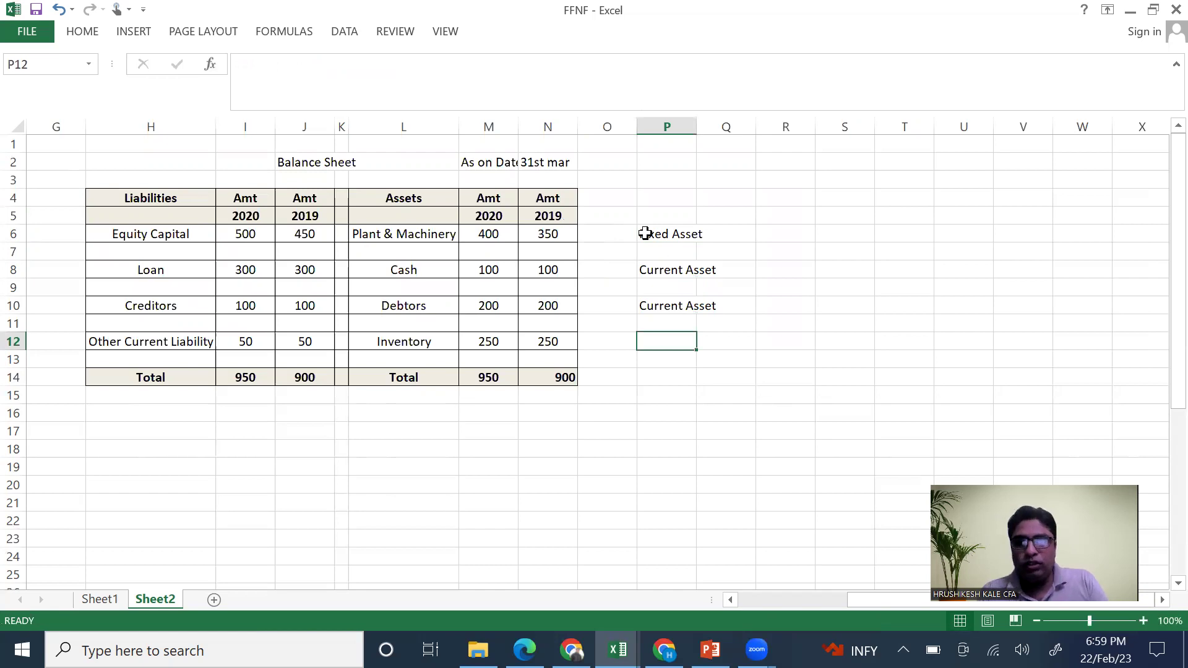
pyautogui.write('Current ')
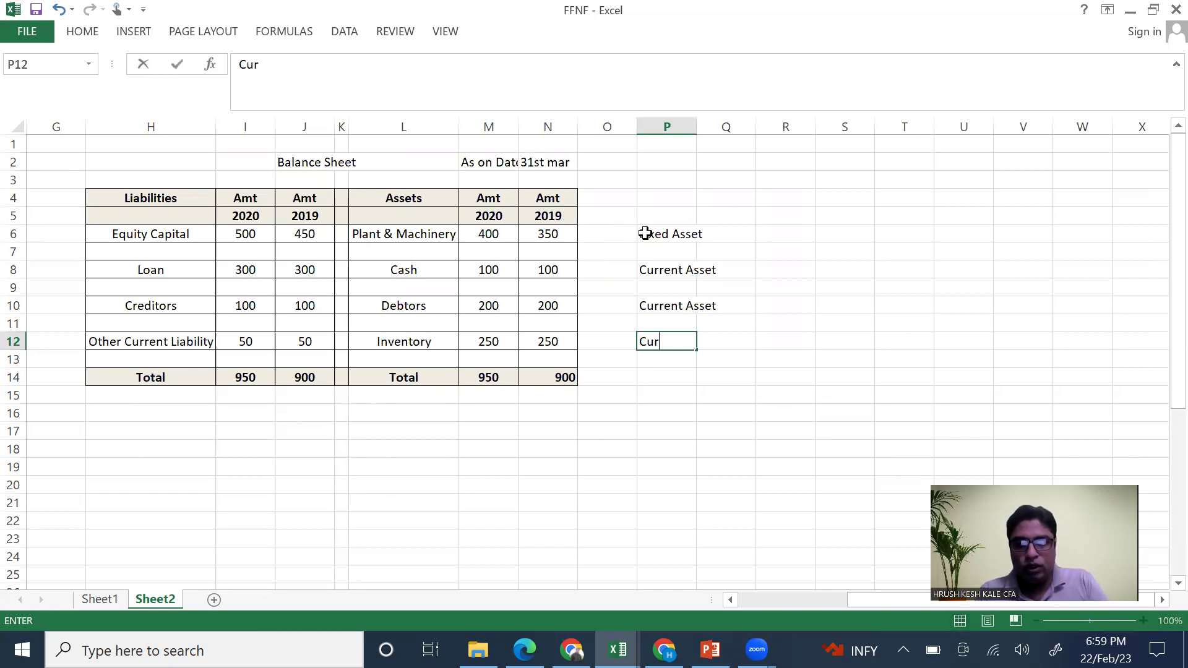
pyautogui.write('Asset')
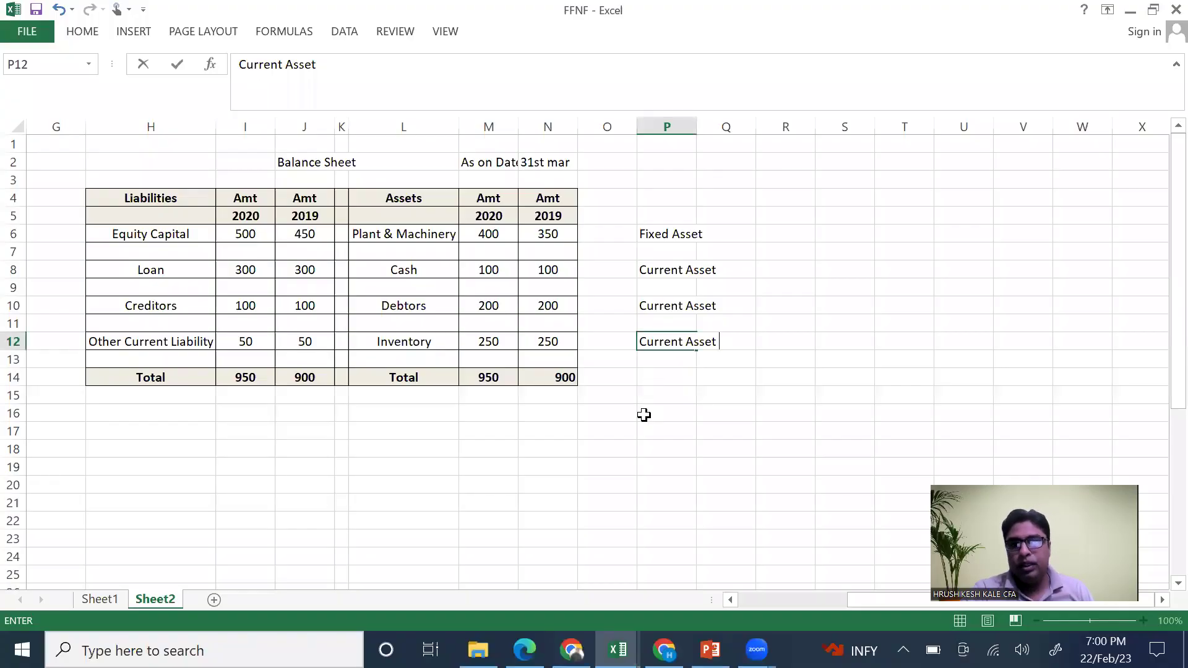
pyautogui.click(670, 394)
# Label the Equity Capital and Loan rows as "Long" in G6 and G8, beside the liabilities
pyautogui.hscroll(-4, 671, 390)
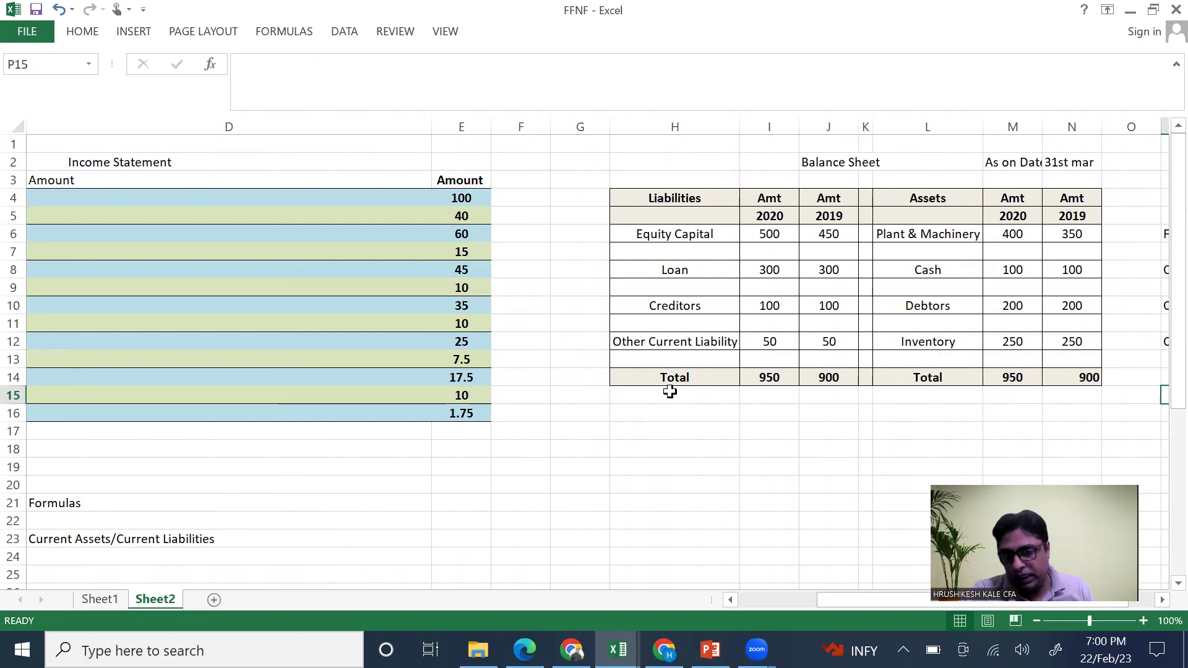
pyautogui.click(664, 427)
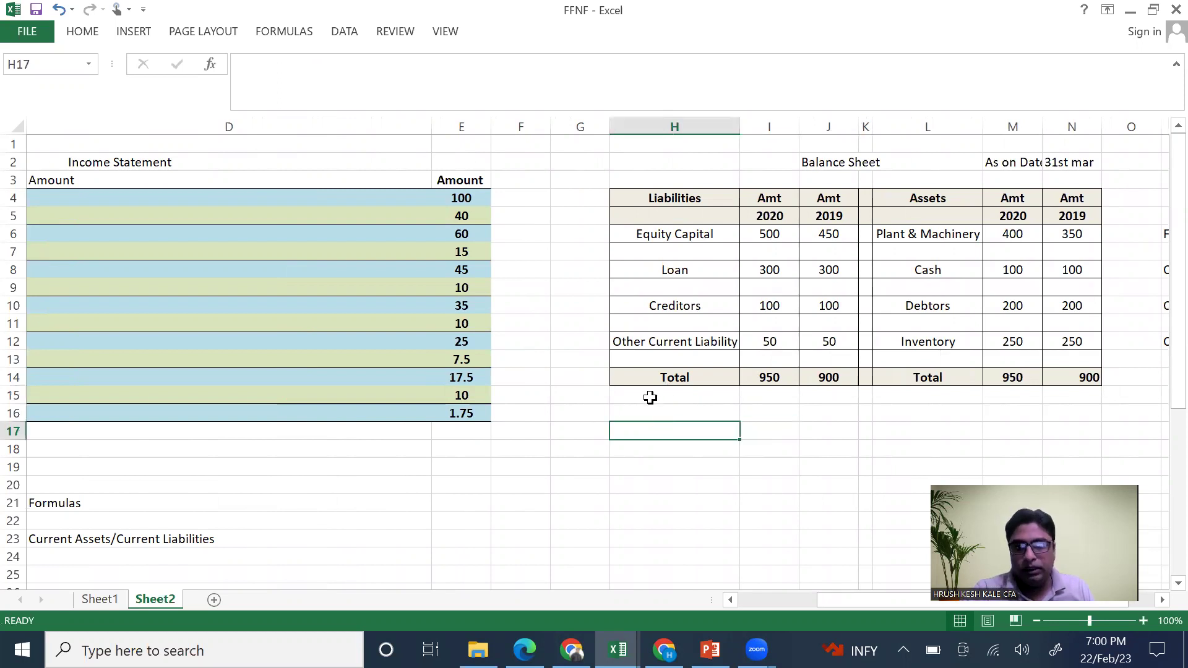
pyautogui.click(676, 313)
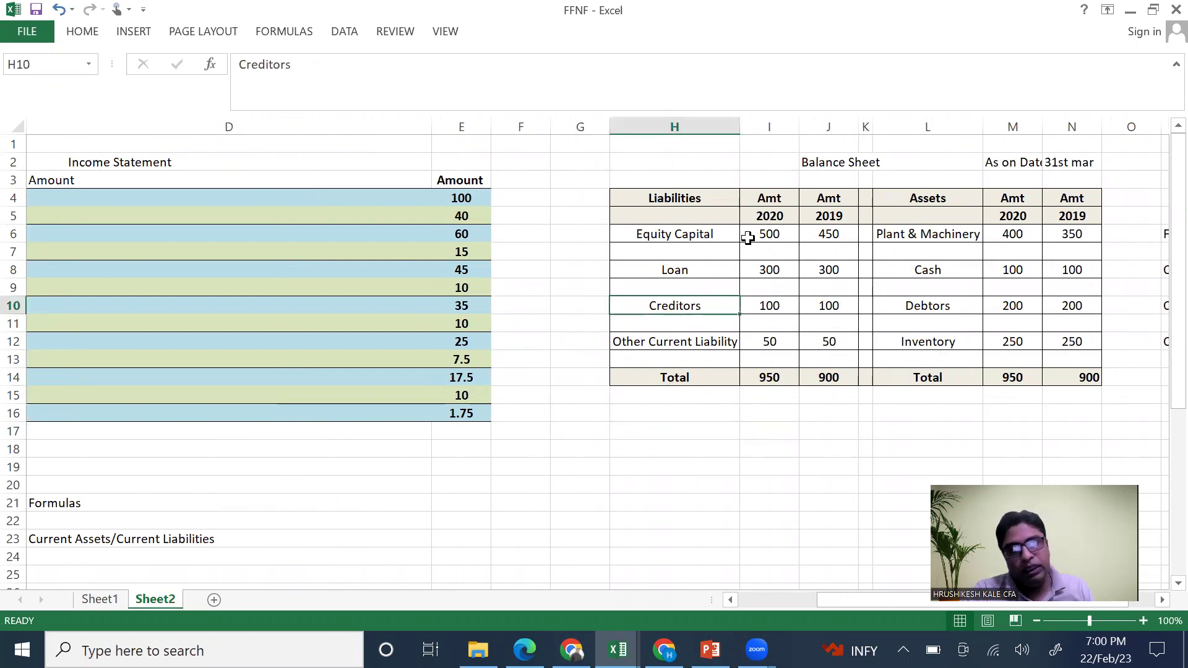
pyautogui.click(559, 238)
pyautogui.write('Long')
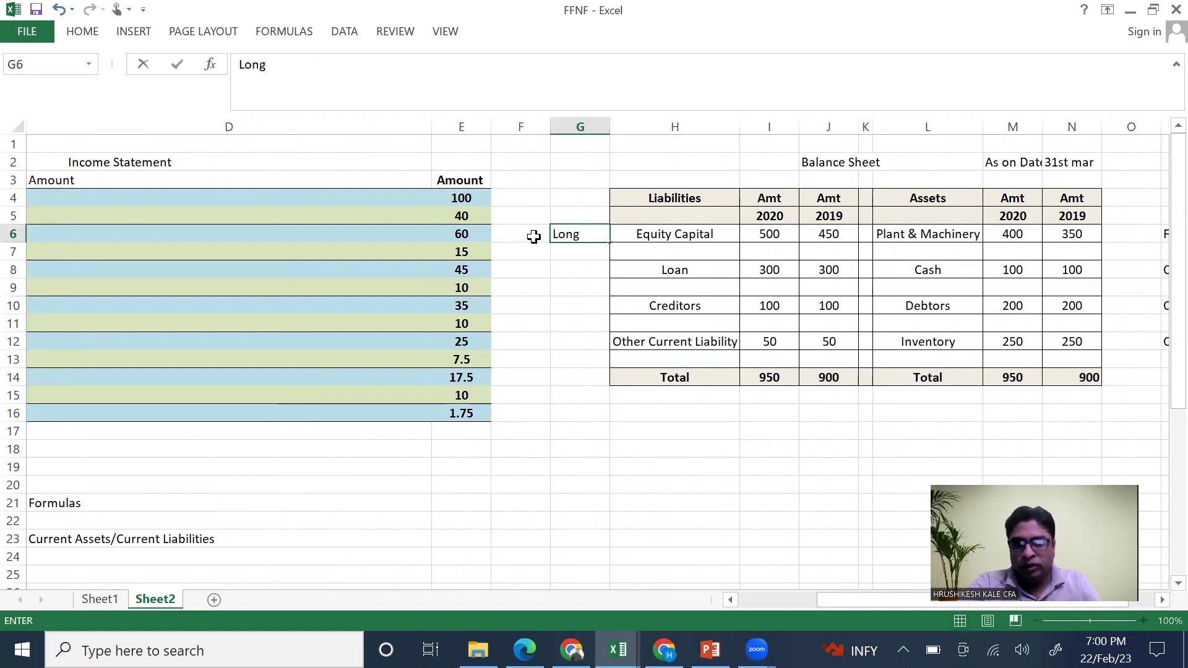
pyautogui.press('Return')
pyautogui.press('Return')
pyautogui.write('Long')
pyautogui.press('Return')
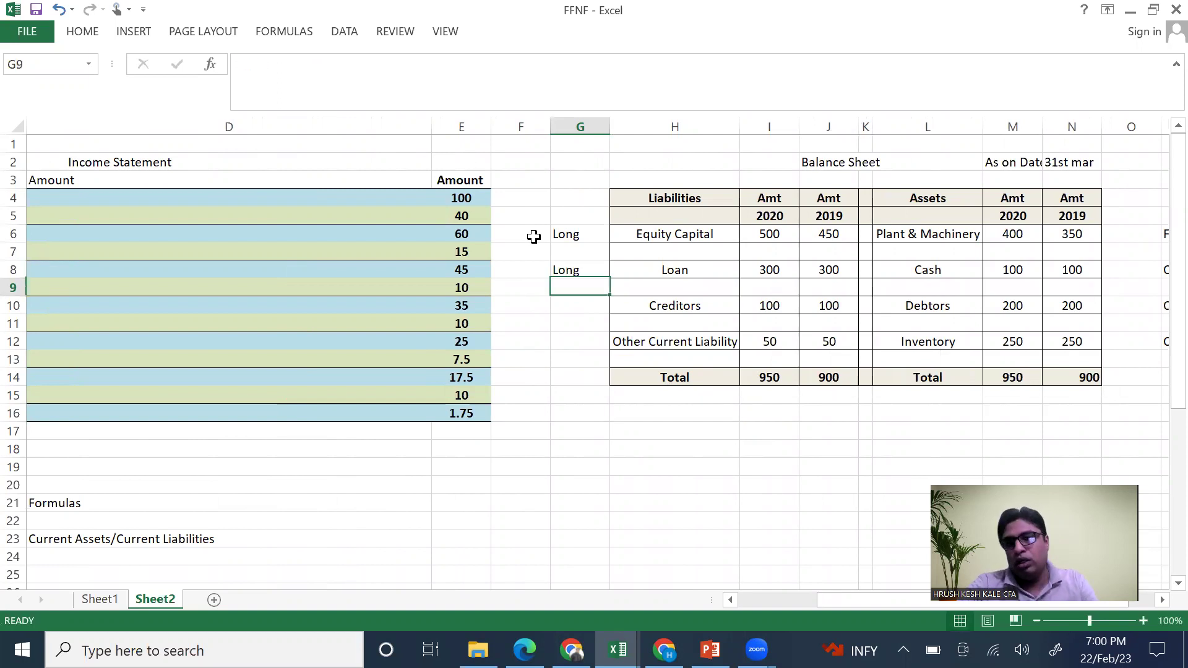
pyautogui.press('Return')
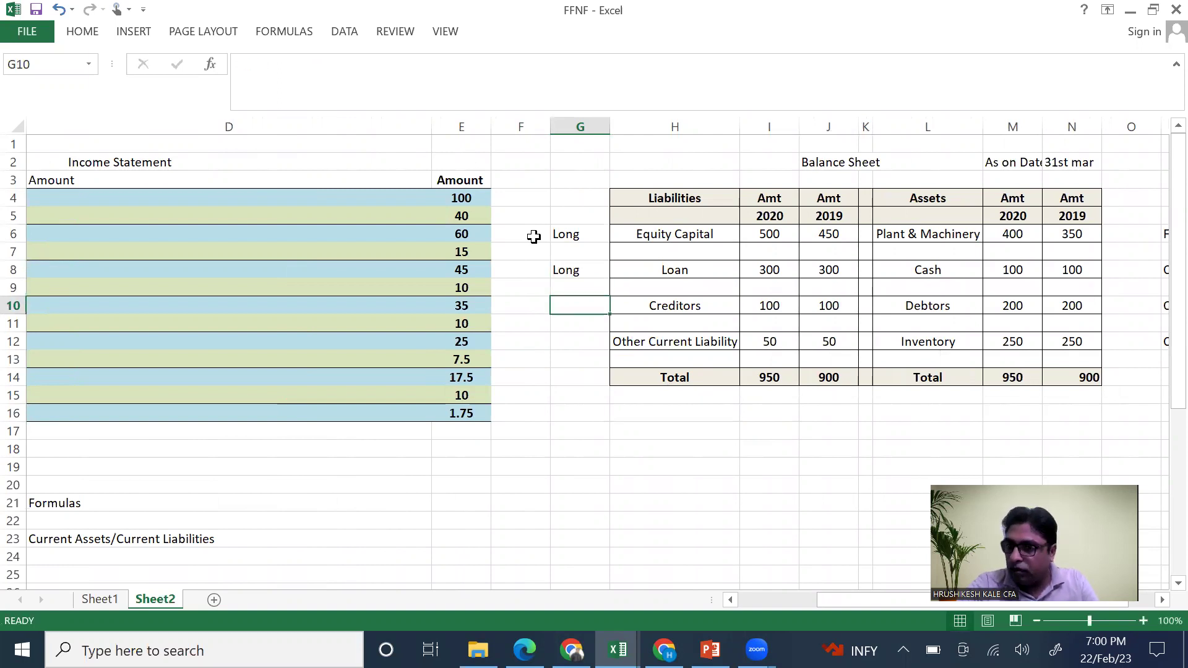
# Label the Creditors row "Current Lia" in G10 and widen column G to fit the text
pyautogui.write('C')
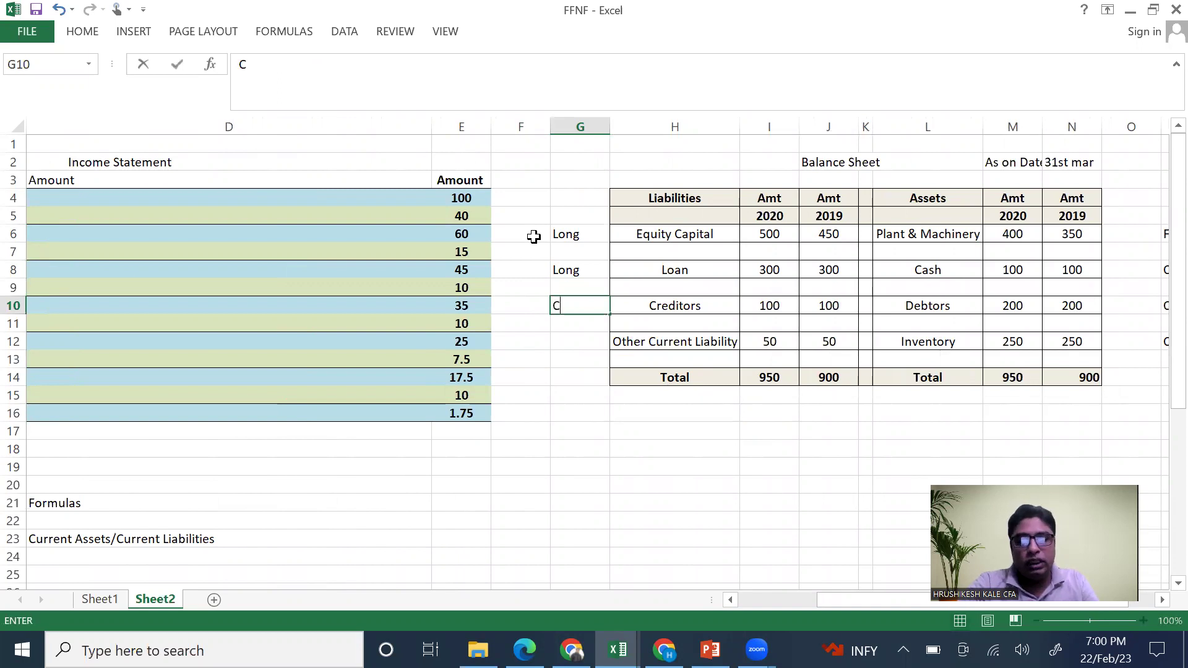
pyautogui.write('urrent Lia')
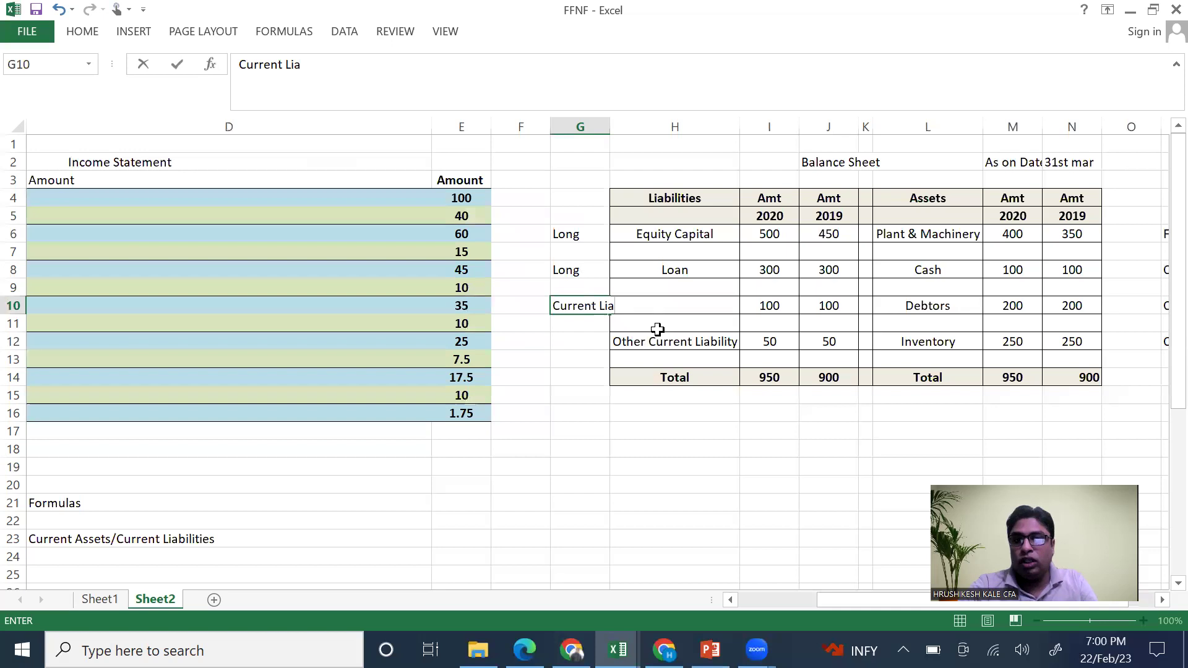
pyautogui.click(669, 357)
pyautogui.moveTo(605, 127); pyautogui.dragTo(681, 137)
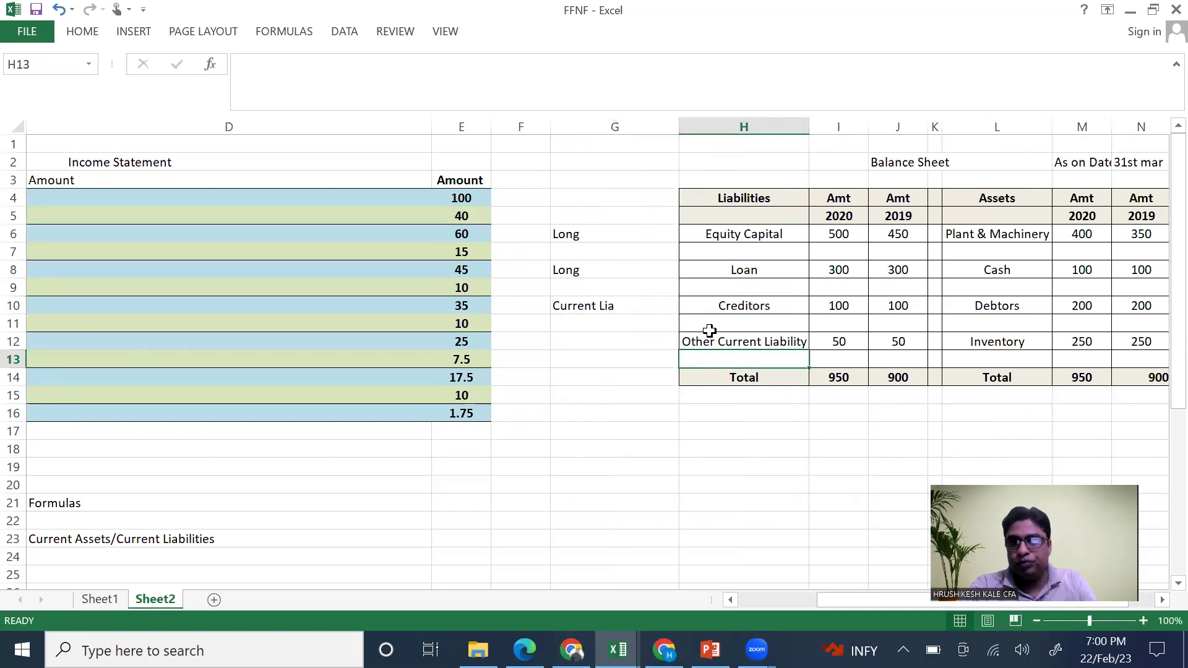
# Copy the "Current Lia" label from G10 to G12 for the Other Current Liability row
pyautogui.click(622, 339)
pyautogui.click(624, 307)
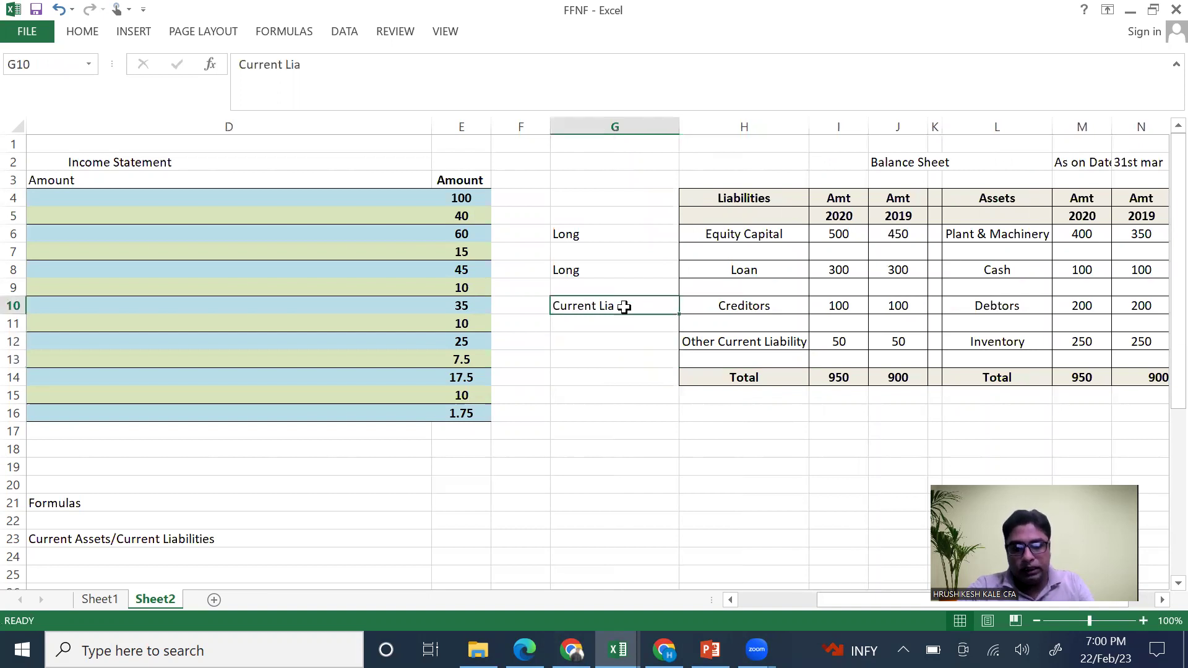
pyautogui.hotkey('ctrl', 'c')
pyautogui.click(625, 340)
pyautogui.hotkey('ctrl', 'v')
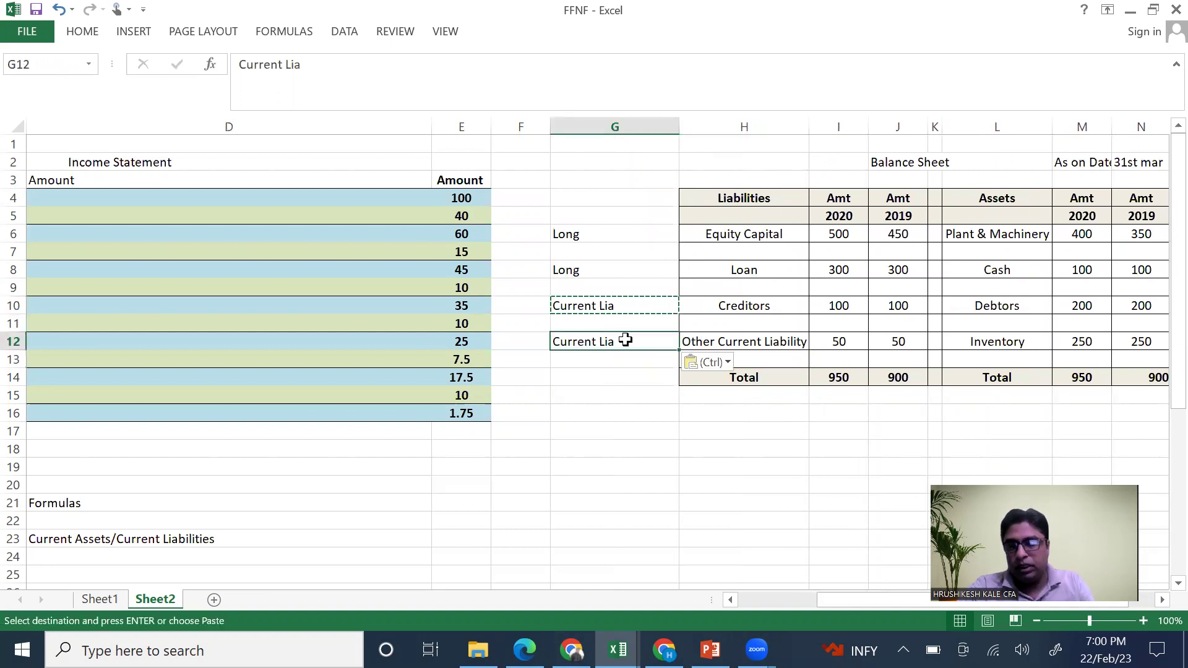
pyautogui.click(668, 471)
# Highlight the current asset labels in P8:P12 and the current liability labels in G10:G12 to compare the classifications
pyautogui.hscroll(1, 669, 475)
pyautogui.hscroll(1, 669, 475)
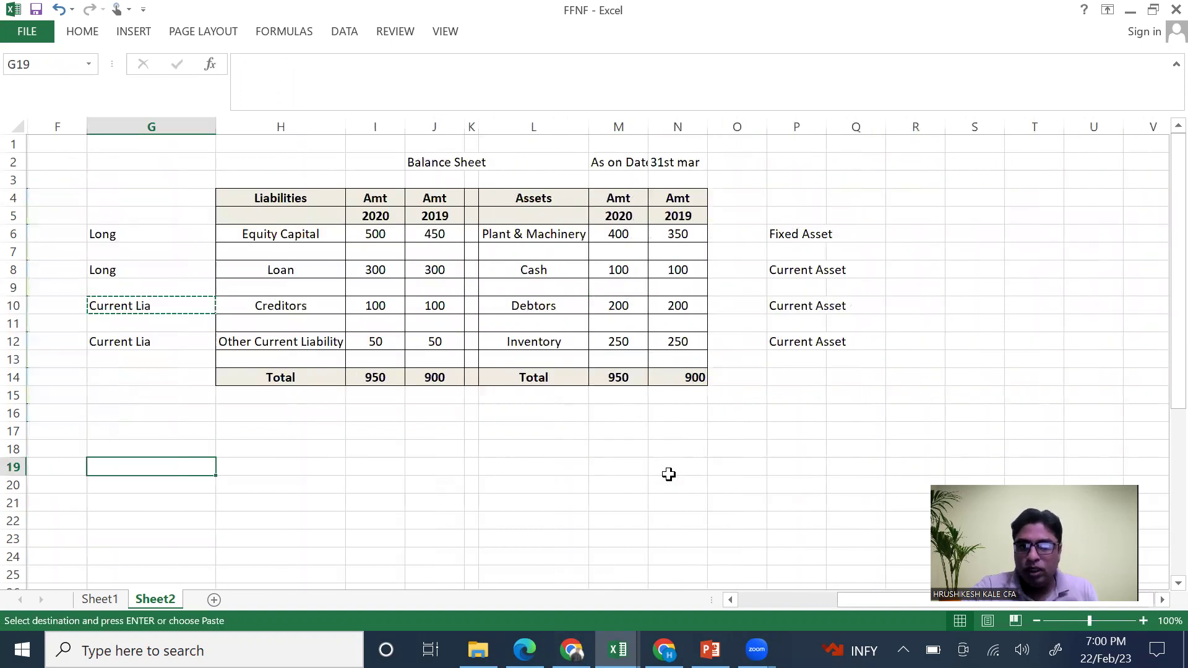
pyautogui.moveTo(783, 271); pyautogui.dragTo(785, 340)
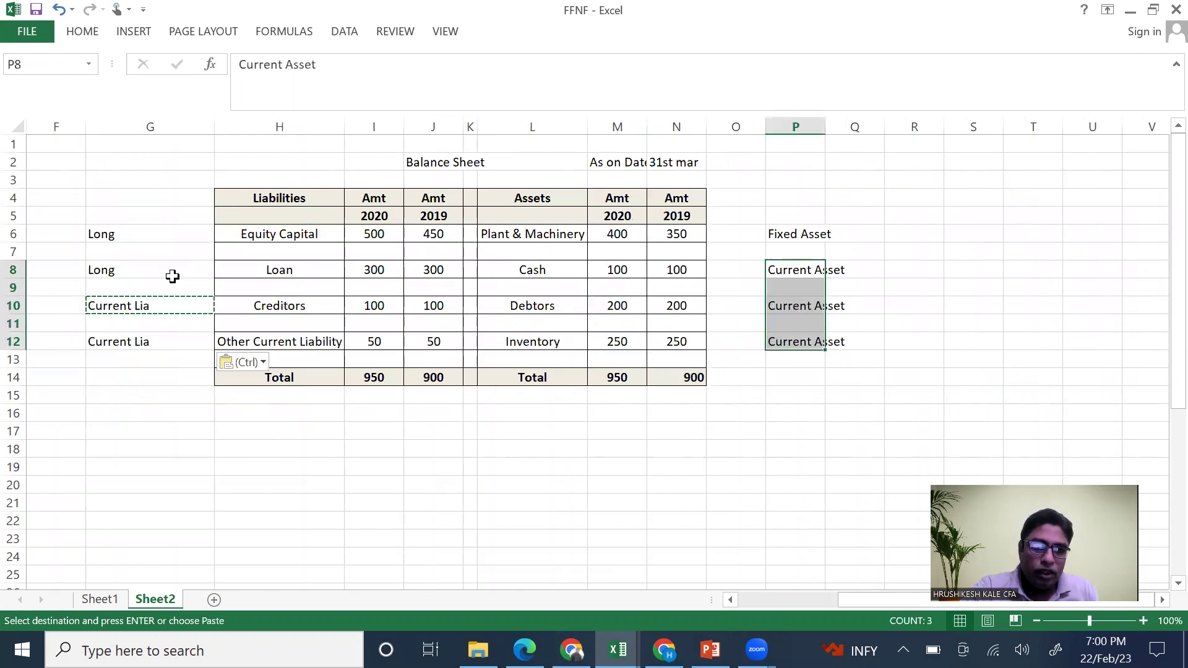
pyautogui.moveTo(155, 306); pyautogui.dragTo(158, 341)
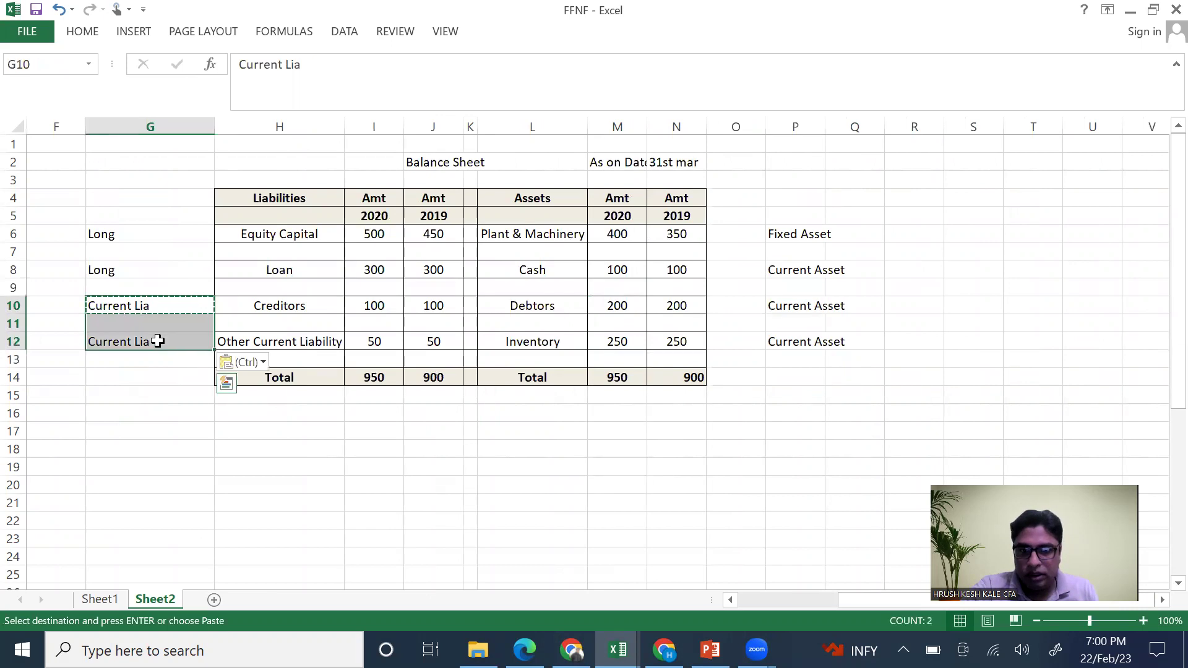
# Start the Current Ratio formula in E23 with the sum of 2020 cash, debtors and inventory, =(M8+M10+M12
pyautogui.hscroll(-5, 340, 464)
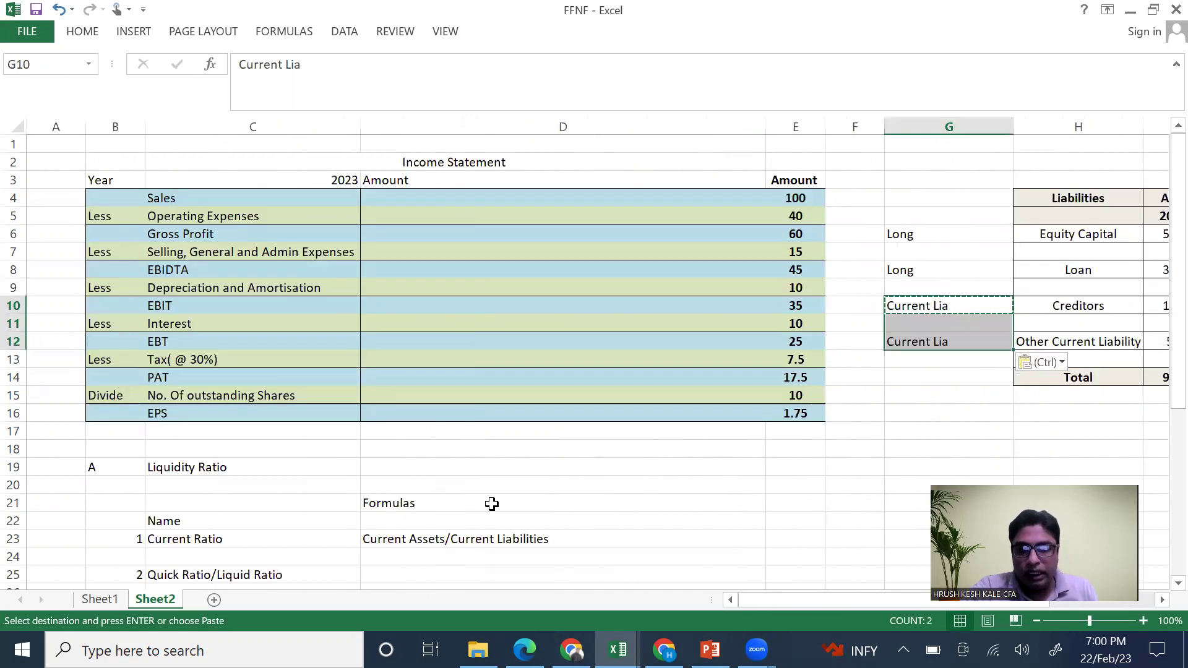
pyautogui.scroll(-4, 481, 499)
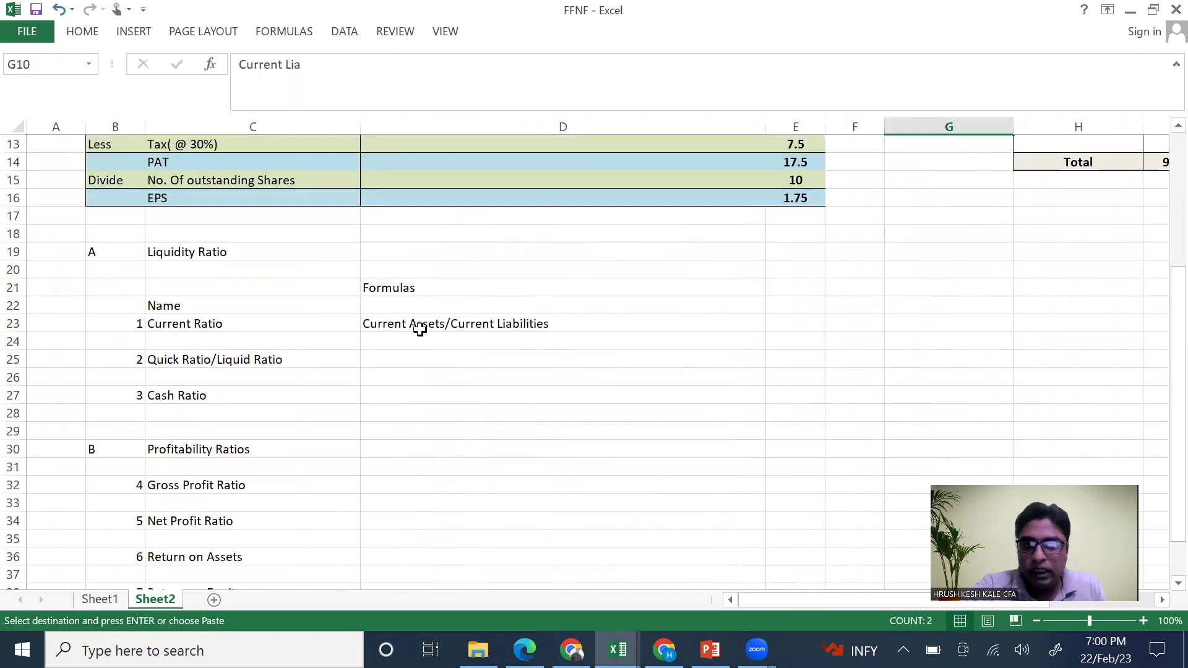
pyautogui.click(783, 324)
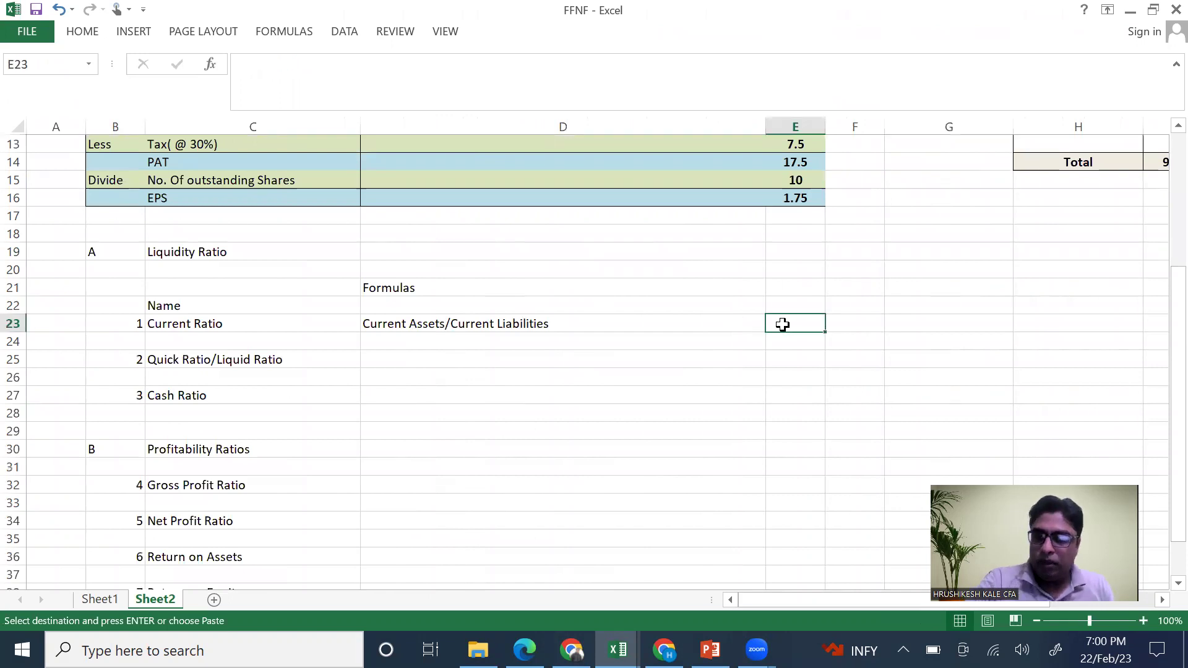
pyautogui.write('=')
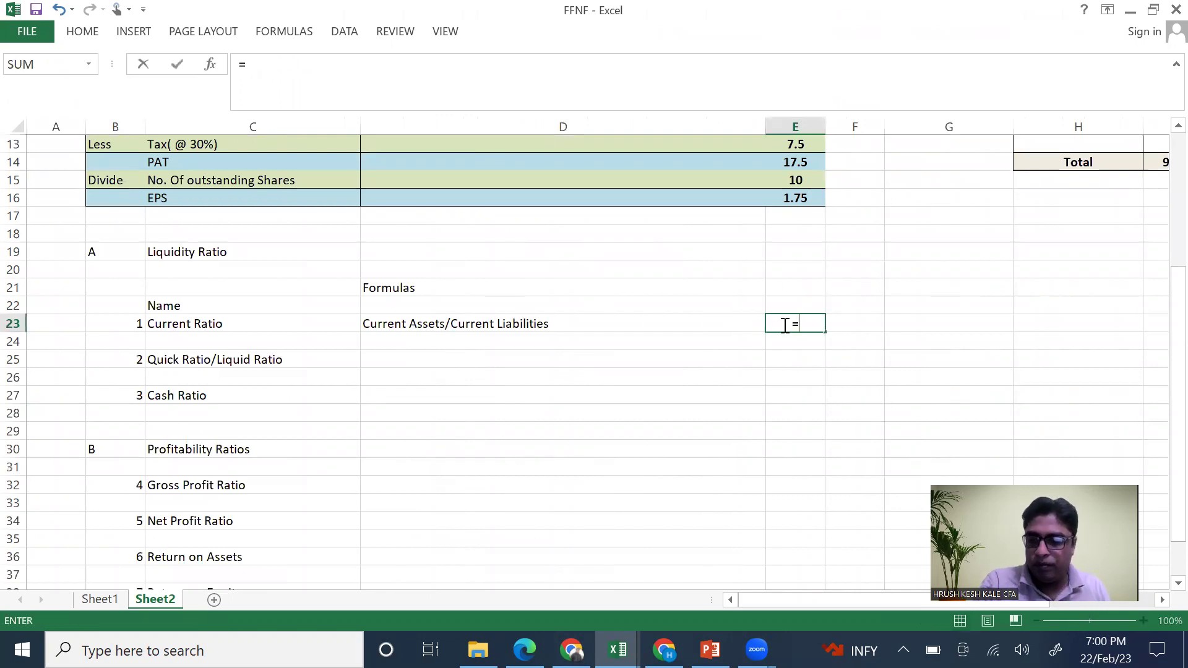
pyautogui.write('(')
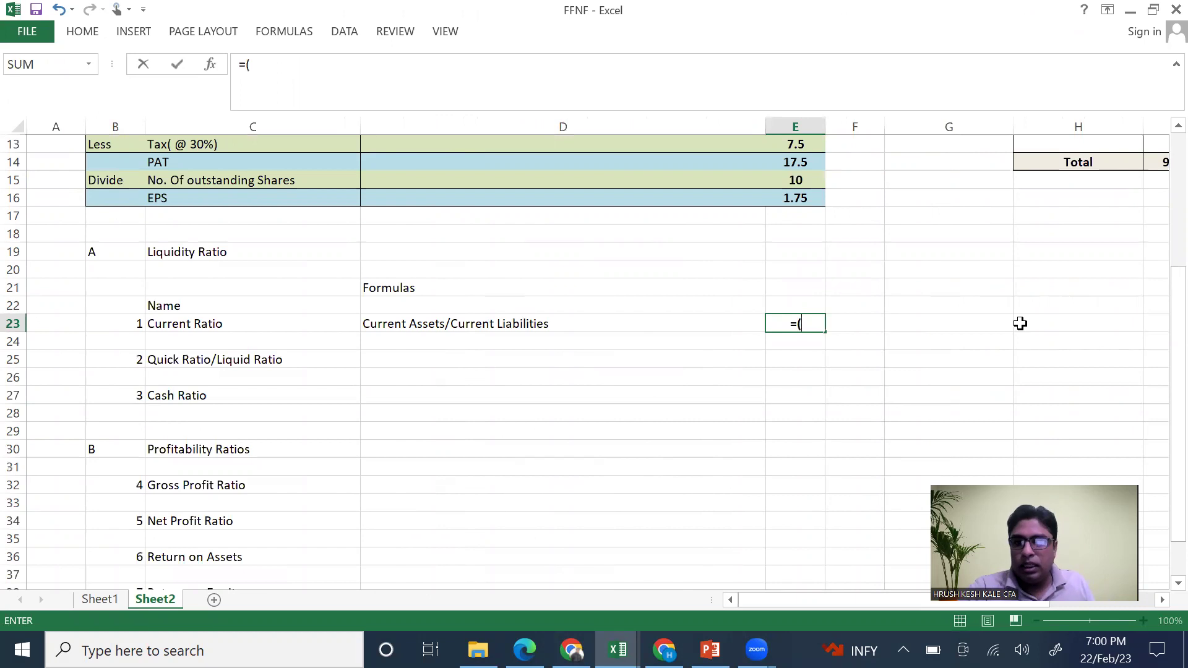
pyautogui.hscroll(5, 1020, 324)
pyautogui.scroll(4, 1020, 323)
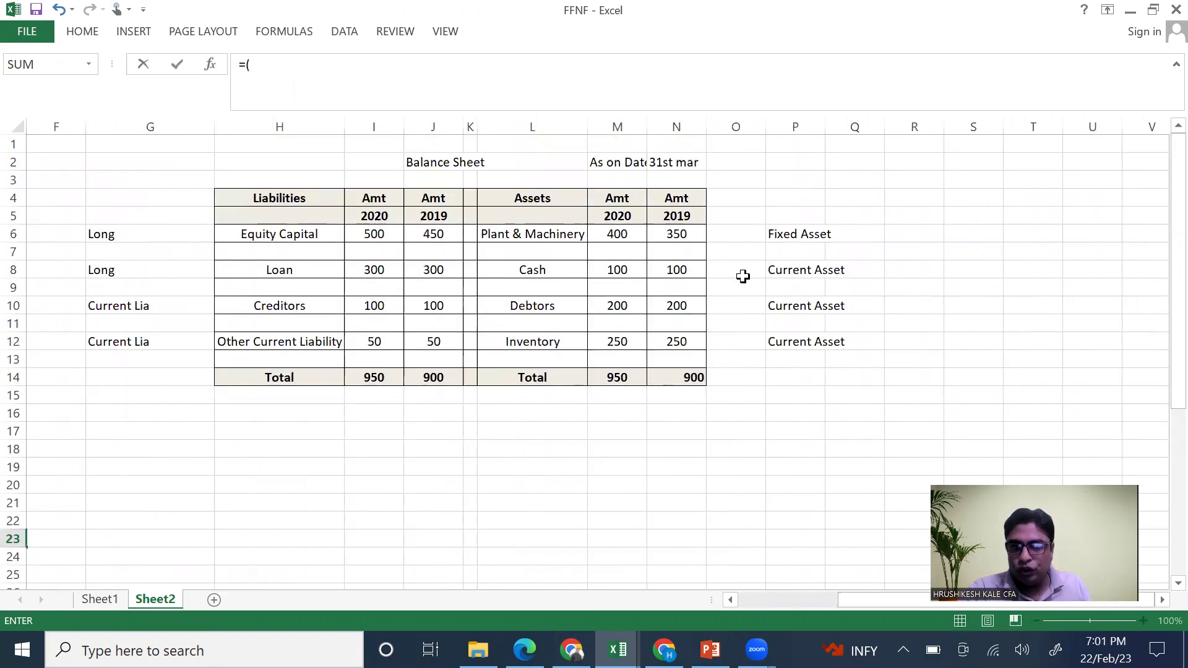
pyautogui.click(627, 271)
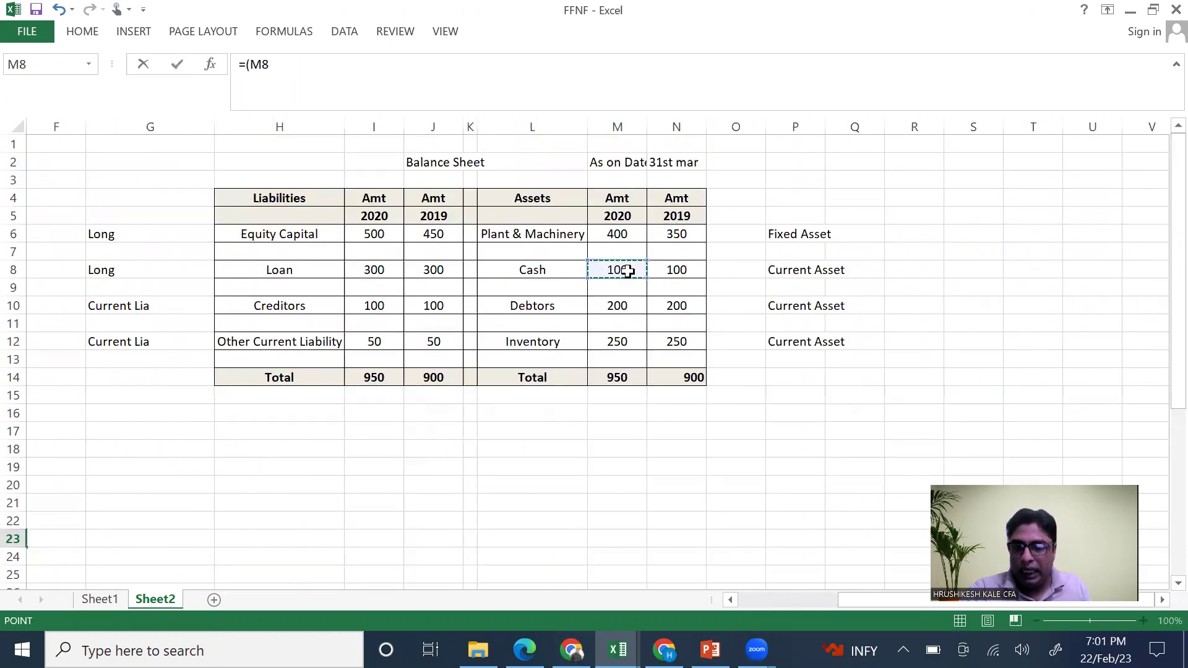
pyautogui.write('+')
pyautogui.click(628, 304)
pyautogui.write('+')
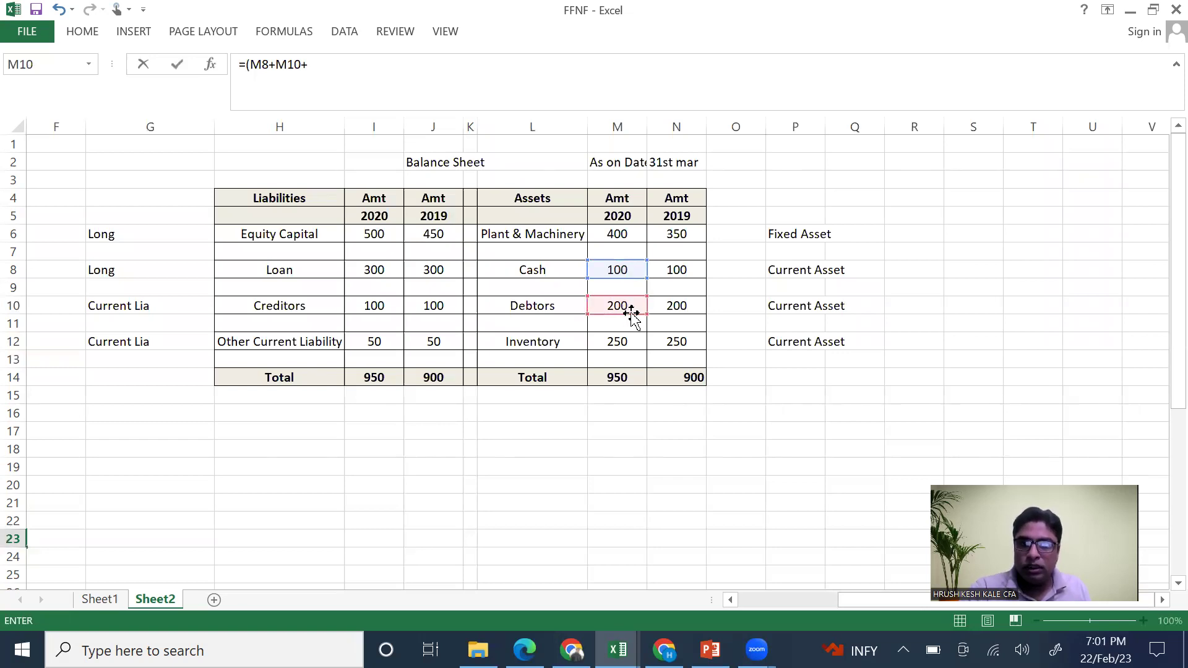
pyautogui.click(635, 343)
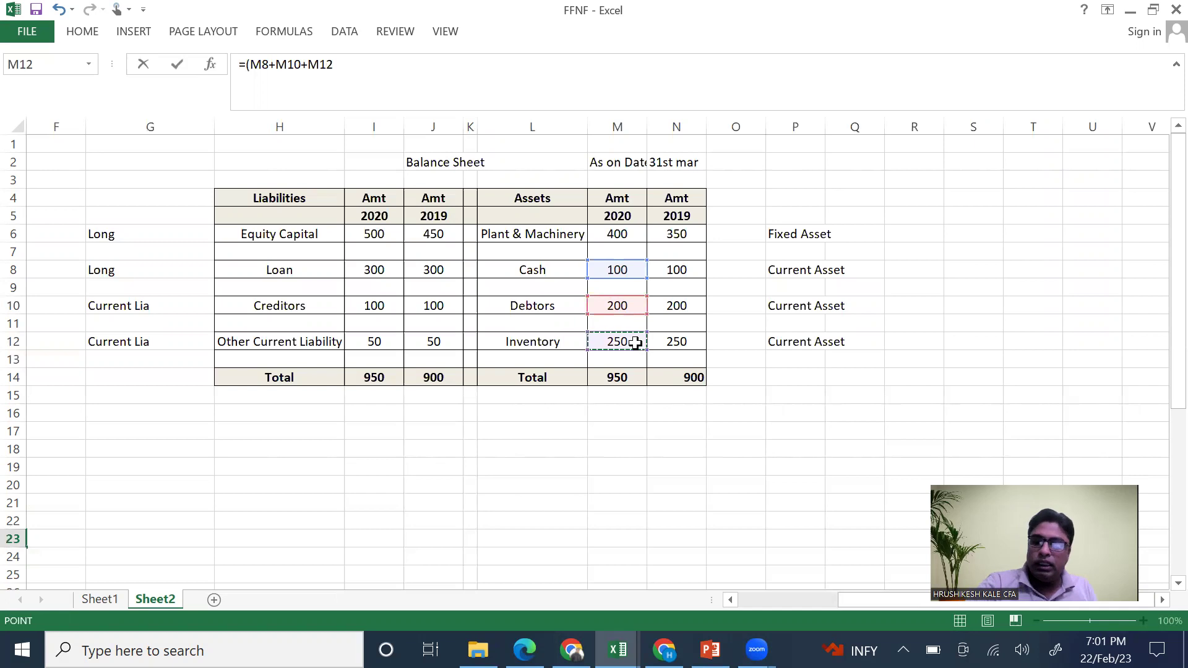
# Complete the E23 formula by dividing by the 2020 creditors and other current liability, (I10+I12), and return to the ratio list
pyautogui.write(')/')
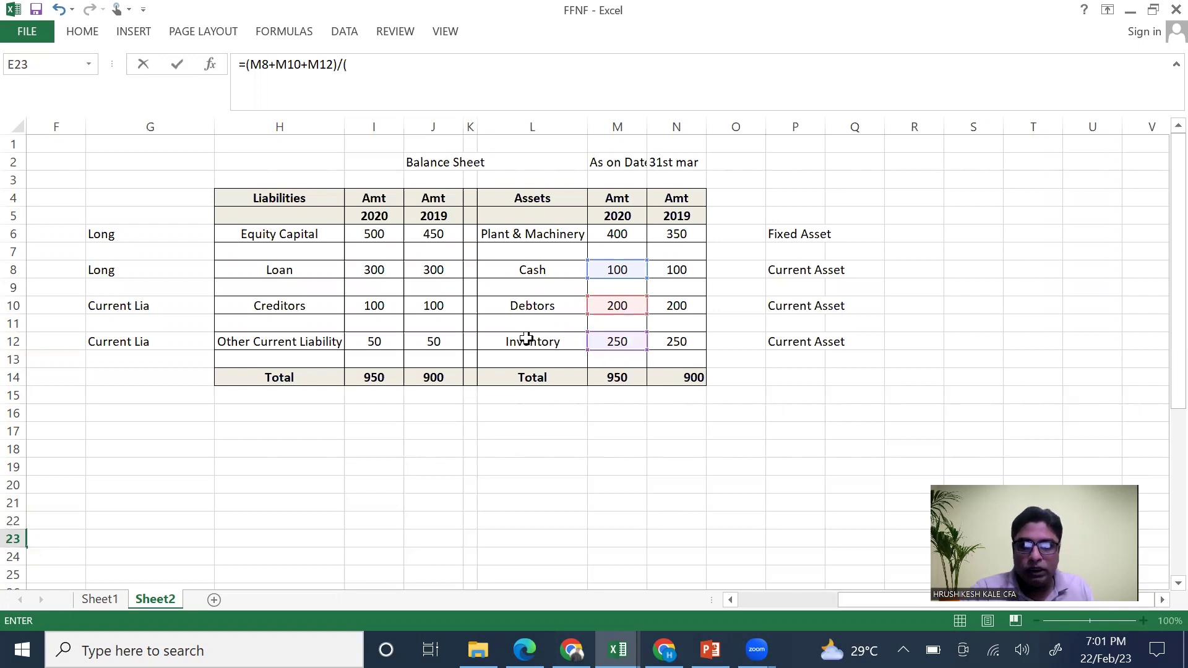
pyautogui.write('(')
pyautogui.click(396, 310)
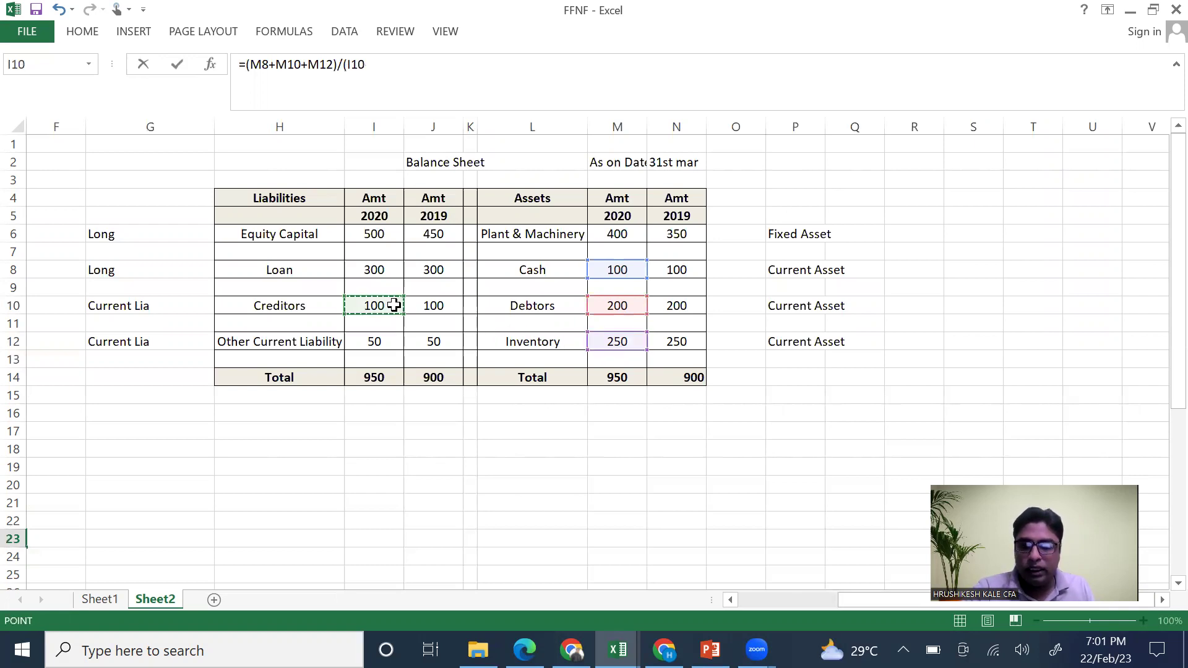
pyautogui.write('+')
pyautogui.click(386, 340)
pyautogui.write(')')
pyautogui.press('Return')
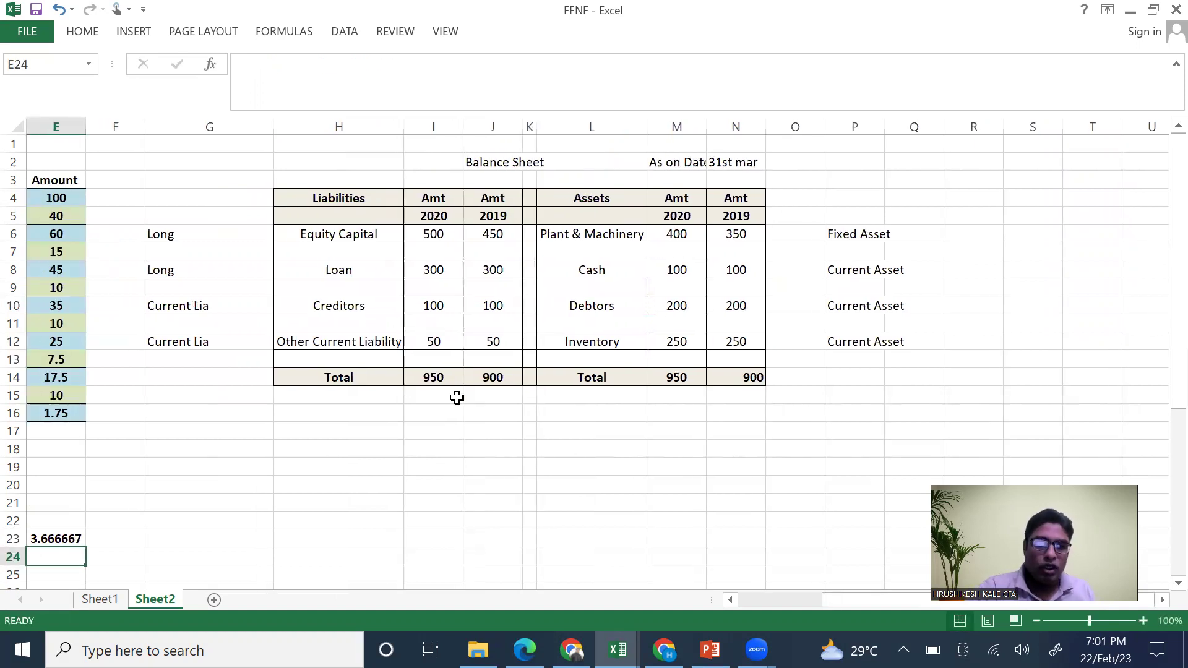
pyautogui.hscroll(-3, 292, 503)
pyautogui.hscroll(-1, 292, 502)
pyautogui.scroll(-2, 292, 503)
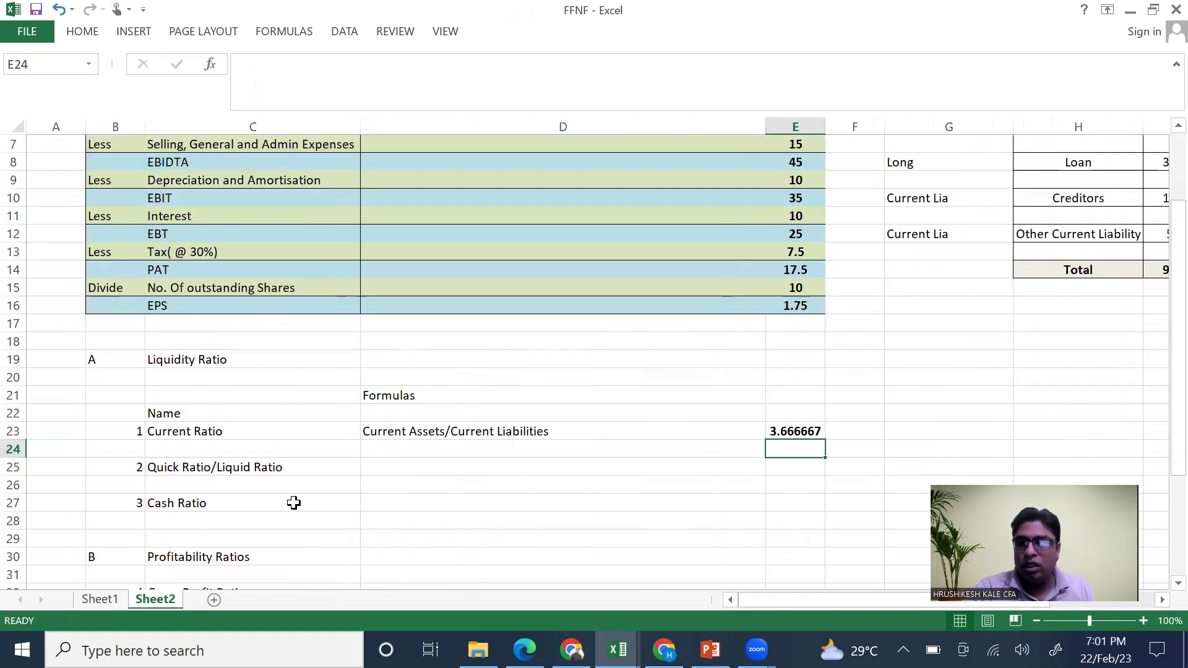
# Enter the heading "Rati" in E21 and format the Current Ratio in E23 to two decimal places
pyautogui.click(794, 396)
pyautogui.write('Rati')
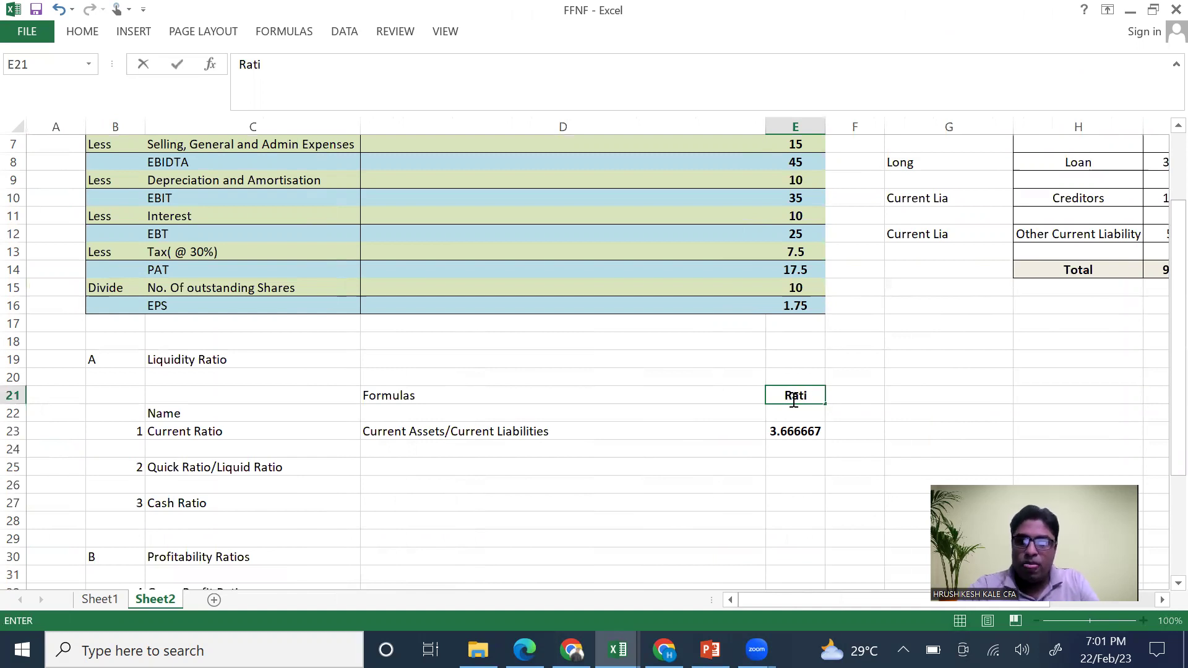
pyautogui.click(796, 431)
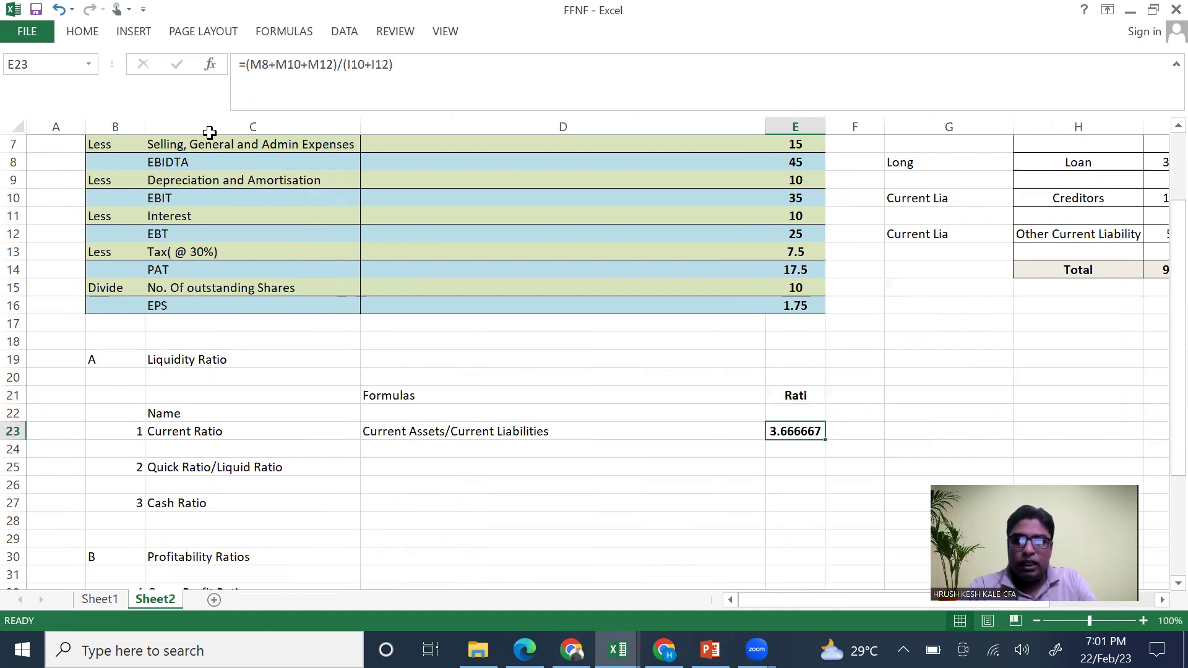
pyautogui.click(99, 36)
pyautogui.click(622, 88)
pyautogui.click(624, 86)
pyautogui.click(624, 86)
pyautogui.click(623, 86)
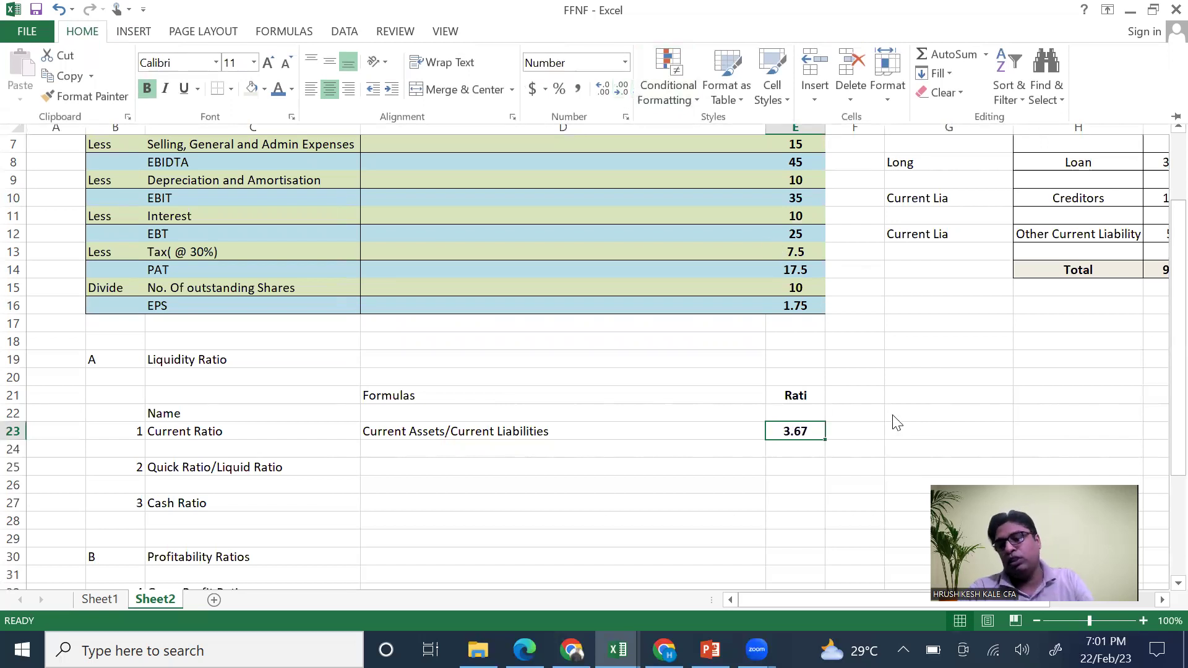
# Correct the heading in E21 to "Ratio"
pyautogui.click(867, 433)
pyautogui.click(866, 435)
pyautogui.click(901, 435)
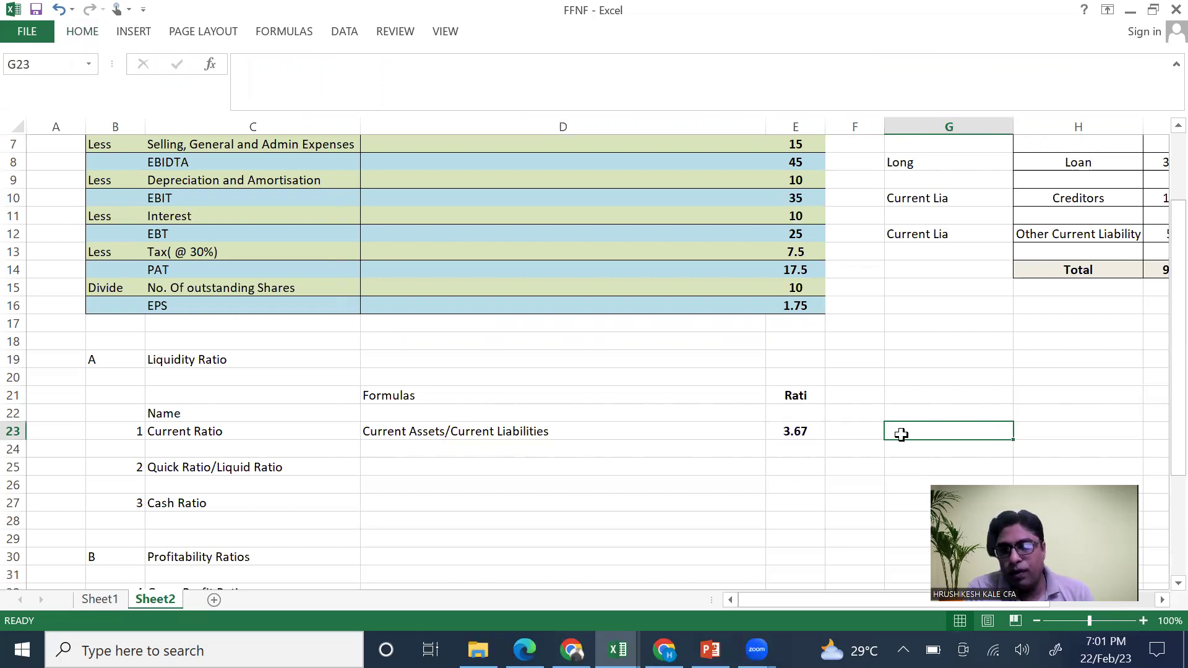
pyautogui.doubleClick(815, 397)
pyautogui.write('0')
pyautogui.press('BackSpace')
pyautogui.write('o')
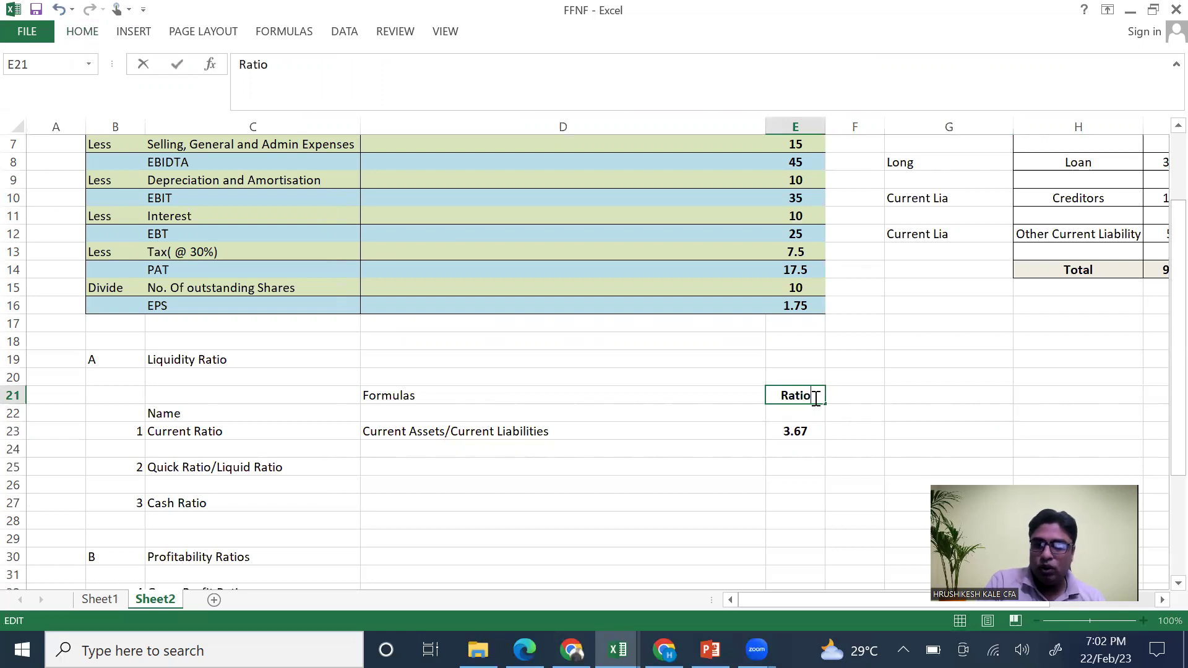
# Add the benchmark note "Atleast 2." in G23 for the Current Ratio
pyautogui.click(895, 431)
pyautogui.write('At')
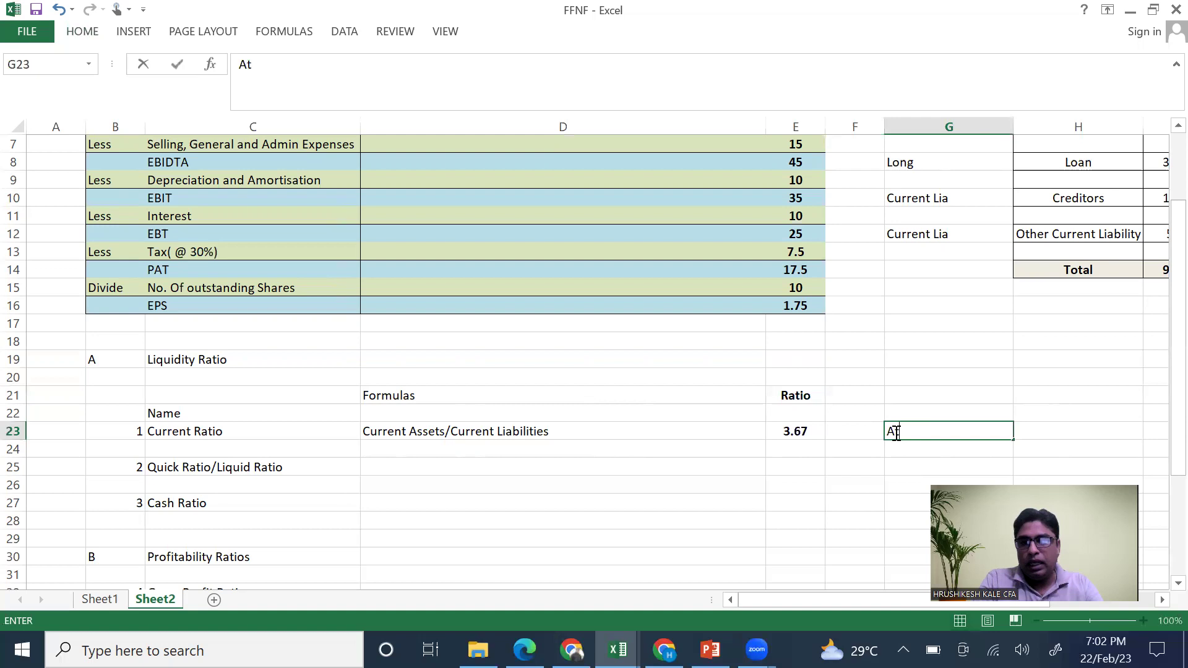
pyautogui.write('least 2')
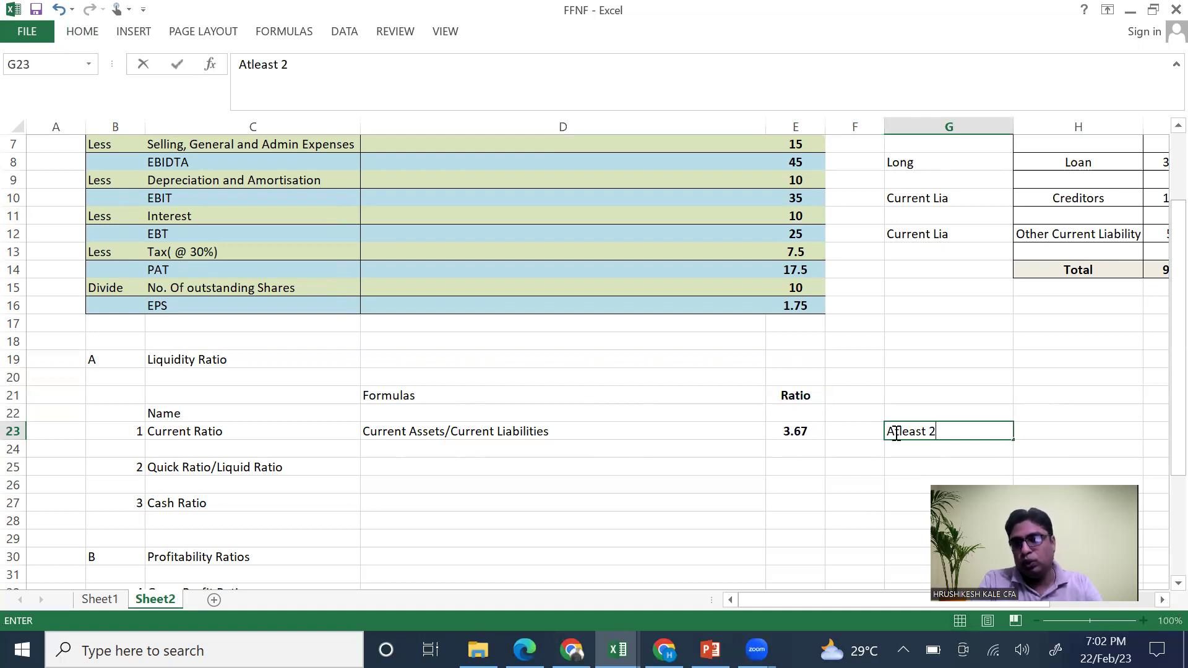
pyautogui.write('.')
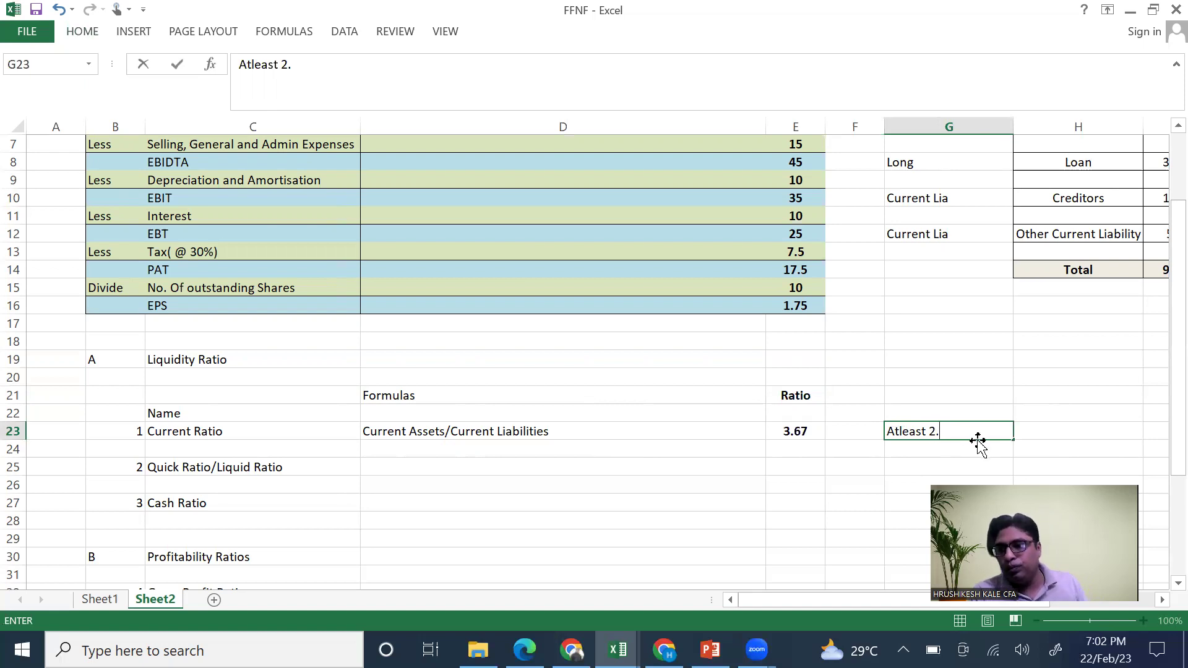
pyautogui.click(645, 465)
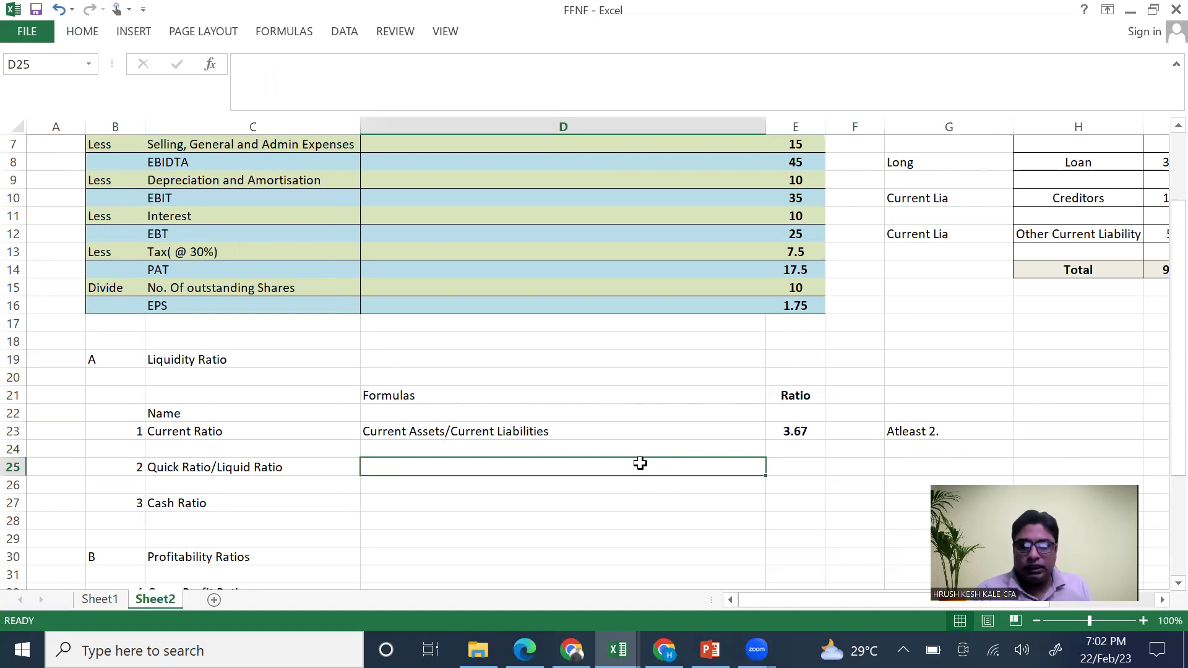
# Review the cash, debtors and inventory items on the assets side of the balance sheet
pyautogui.hscroll(6, 681, 456)
pyautogui.scroll(2, 684, 456)
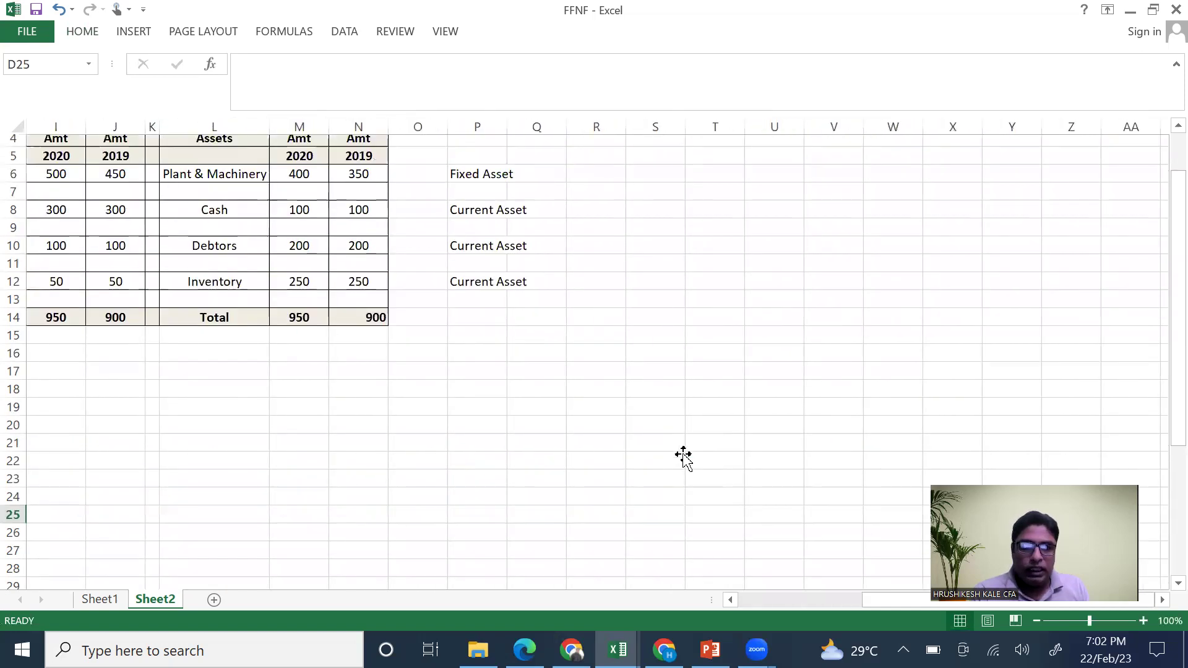
pyautogui.click(228, 271)
pyautogui.moveTo(229, 294); pyautogui.dragTo(231, 303)
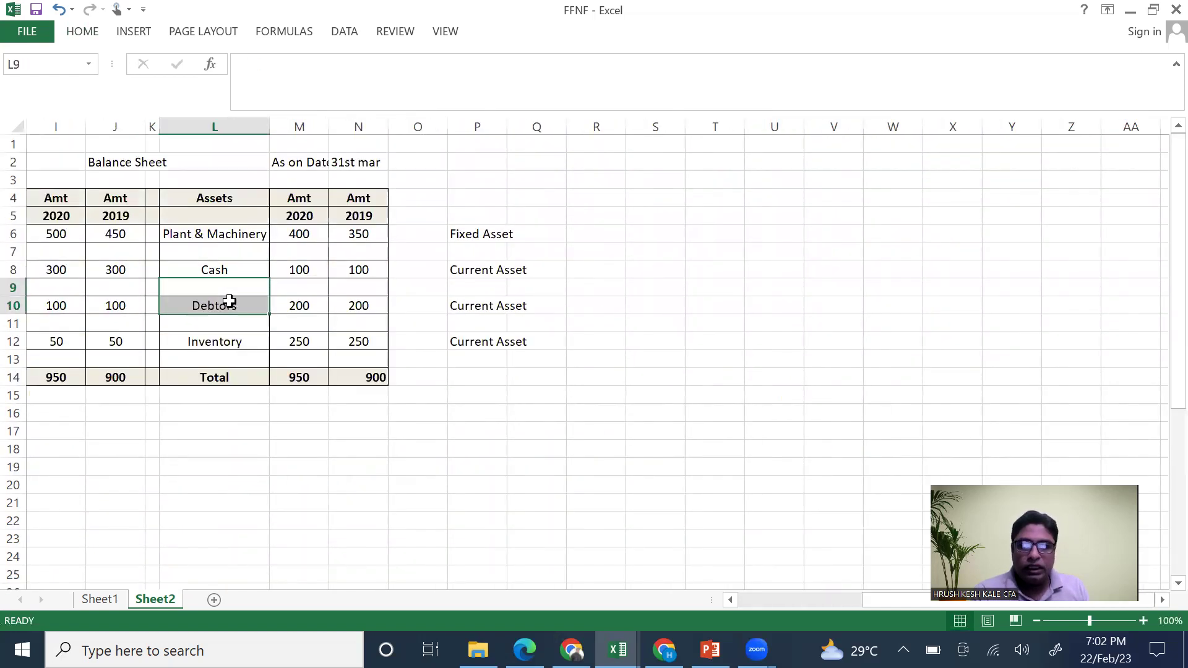
pyautogui.click(236, 337)
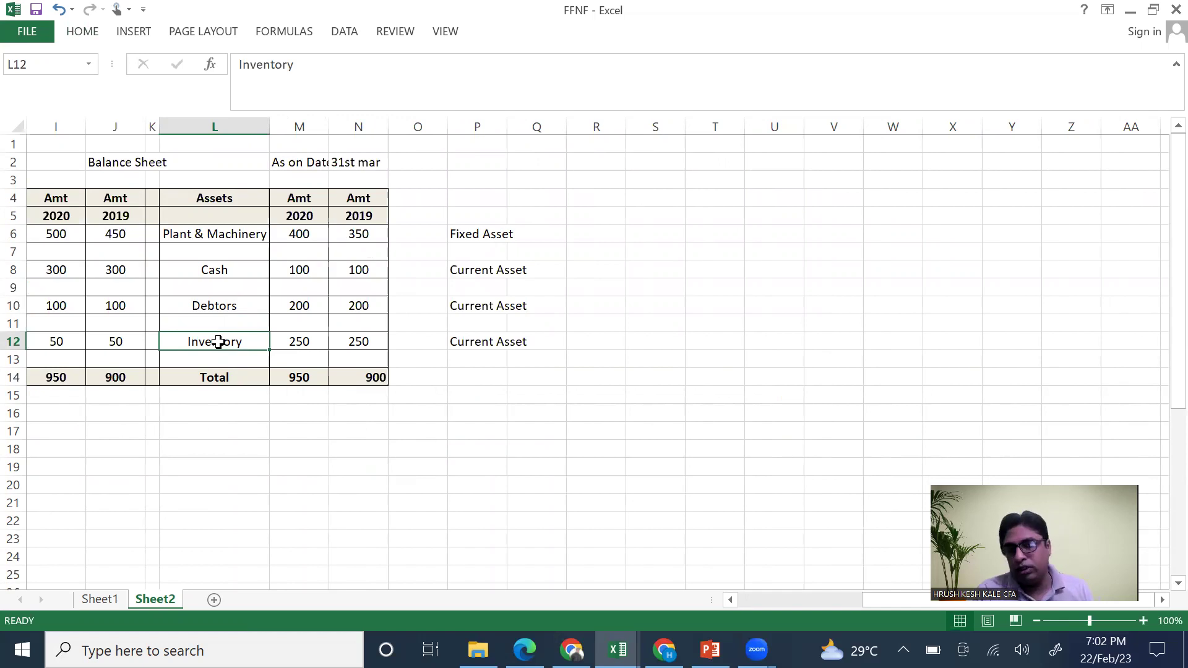
pyautogui.hscroll(-5, 272, 408)
pyautogui.scroll(-1, 288, 404)
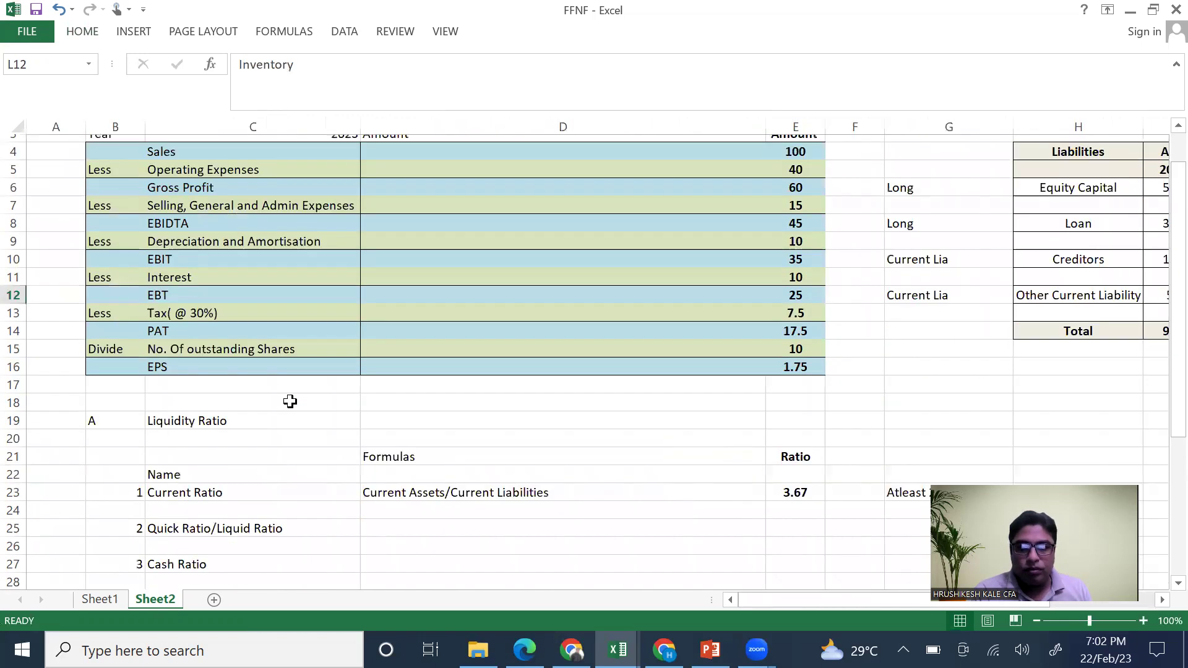
pyautogui.scroll(-3, 290, 402)
# Write "Current Assets-Inventory" in D25 as the numerator of the Quick Ratio formula
pyautogui.click(399, 360)
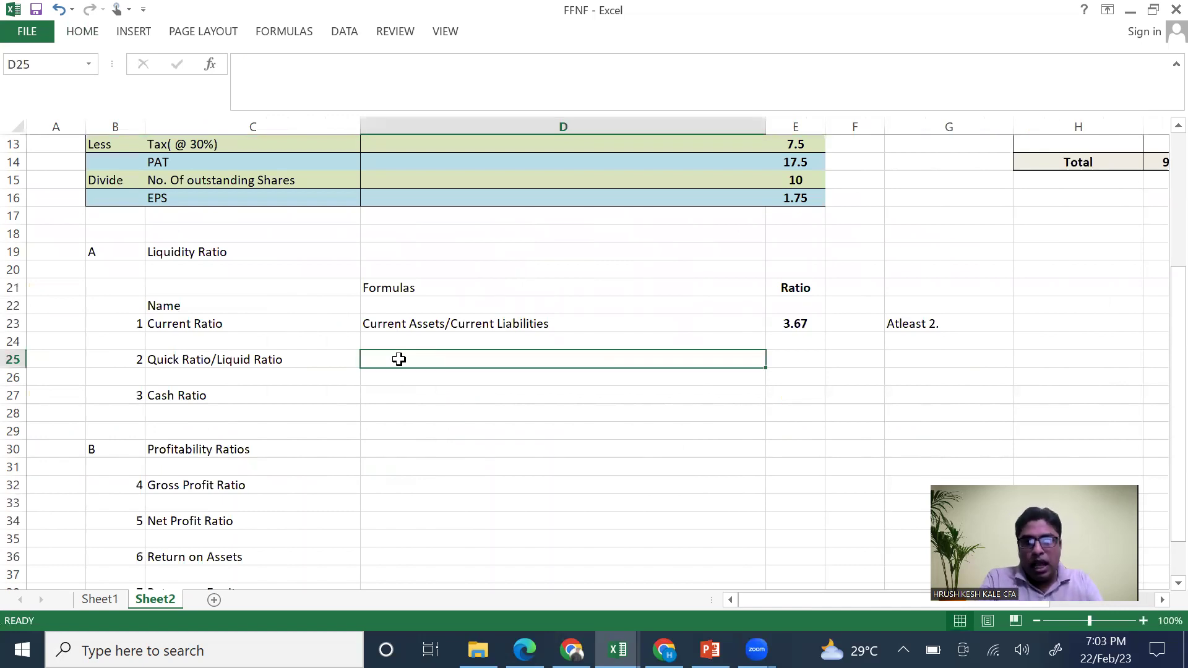
pyautogui.write('C')
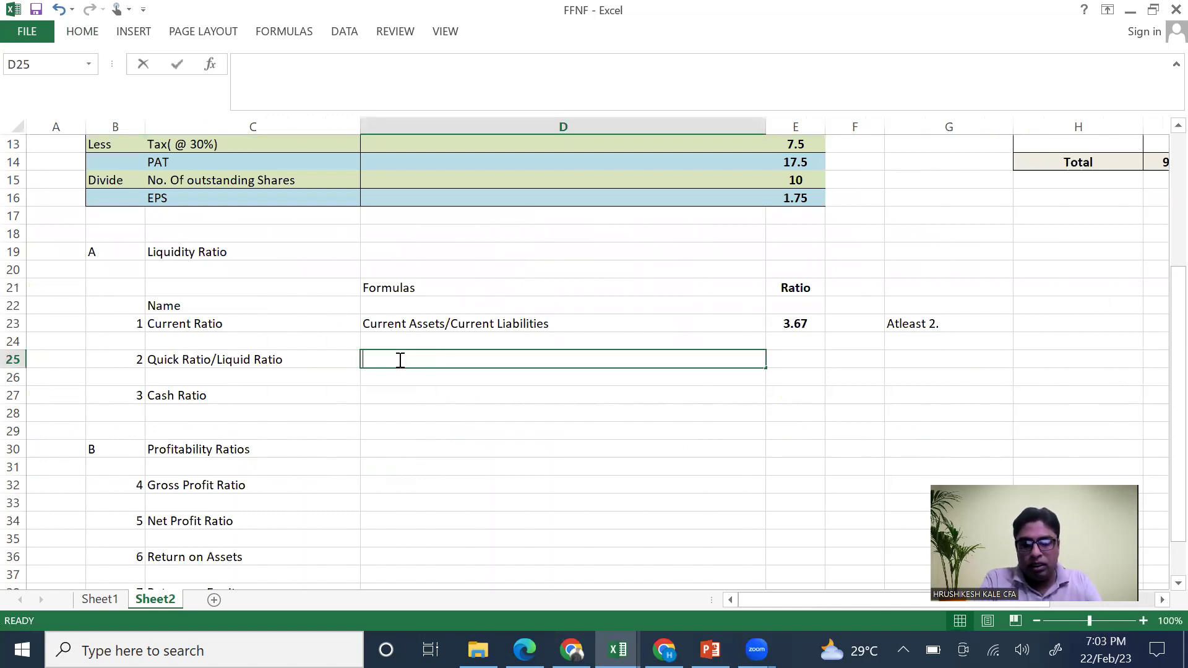
pyautogui.write('urrent ')
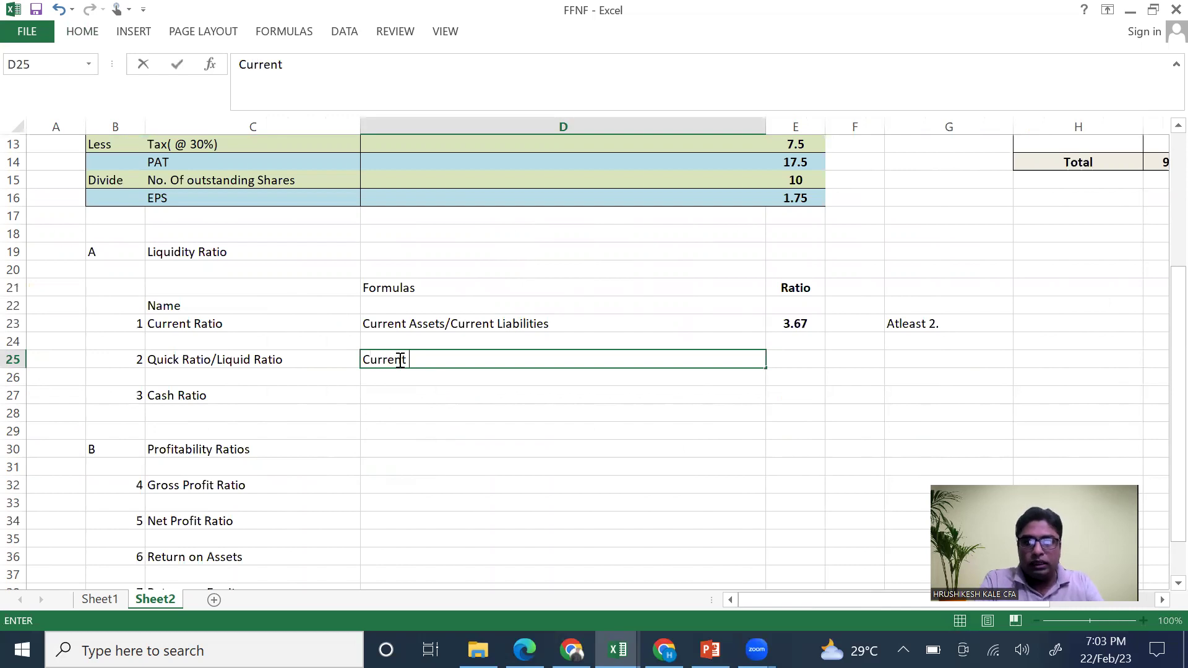
pyautogui.write('Assets')
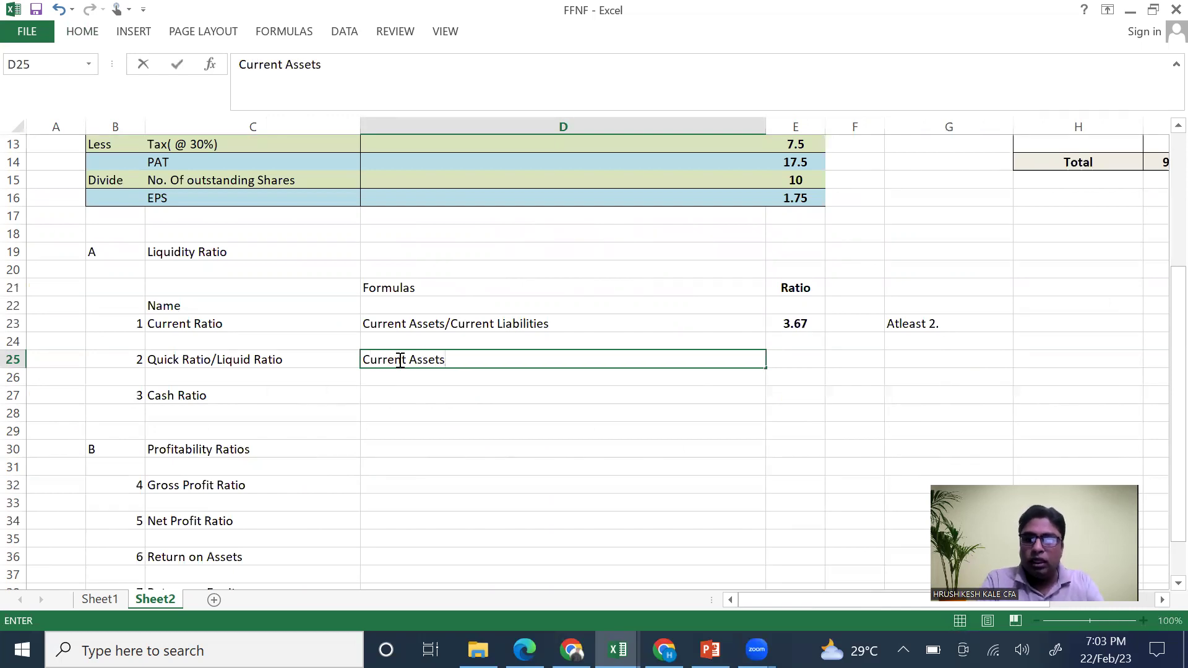
pyautogui.write('-Inventory')
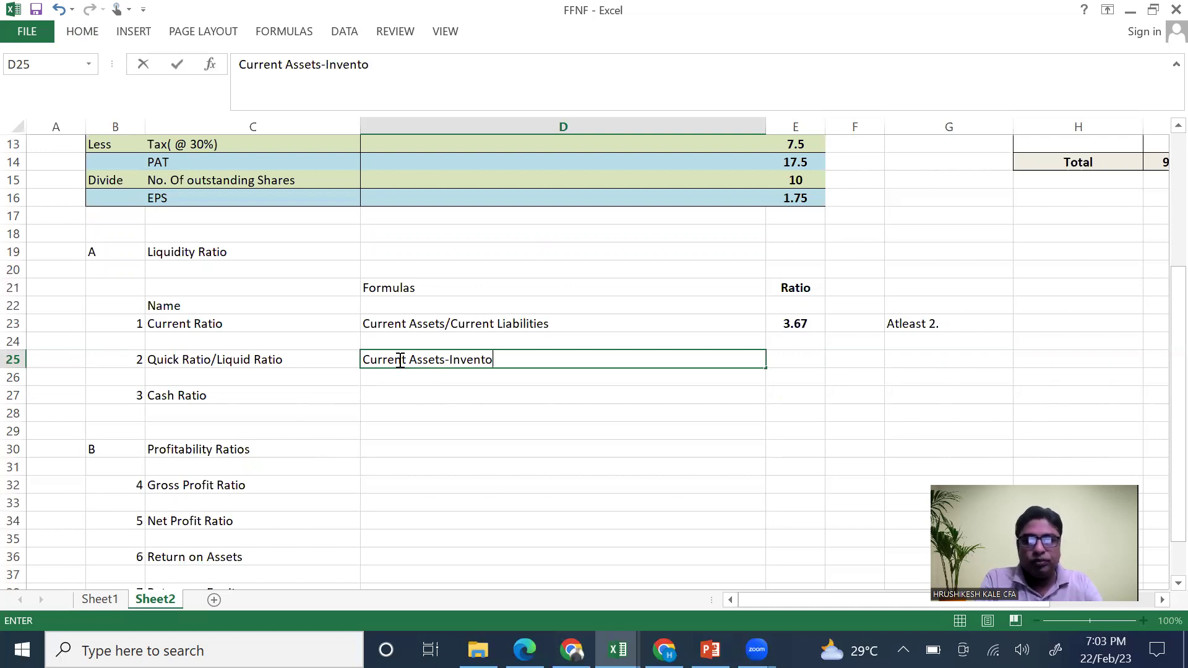
pyautogui.click(357, 360)
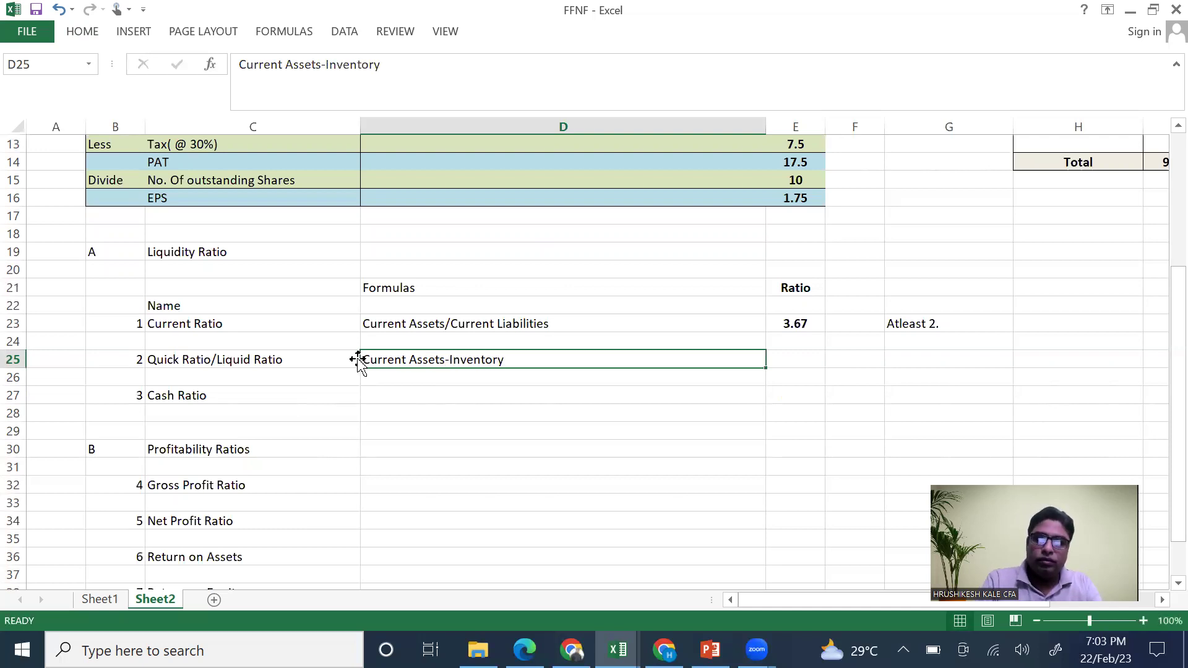
# Extend the Quick Ratio description in D25 to "(Current Assets-Inventory)/Current Liabilities"
pyautogui.doubleClick(365, 362)
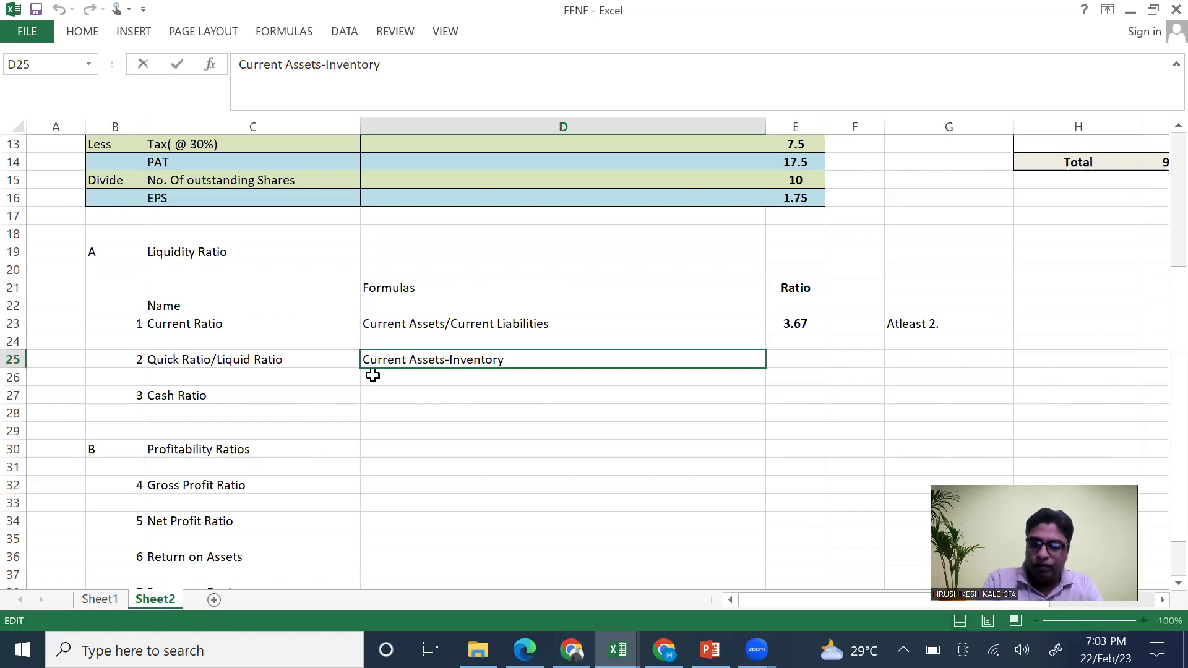
pyautogui.write('(')
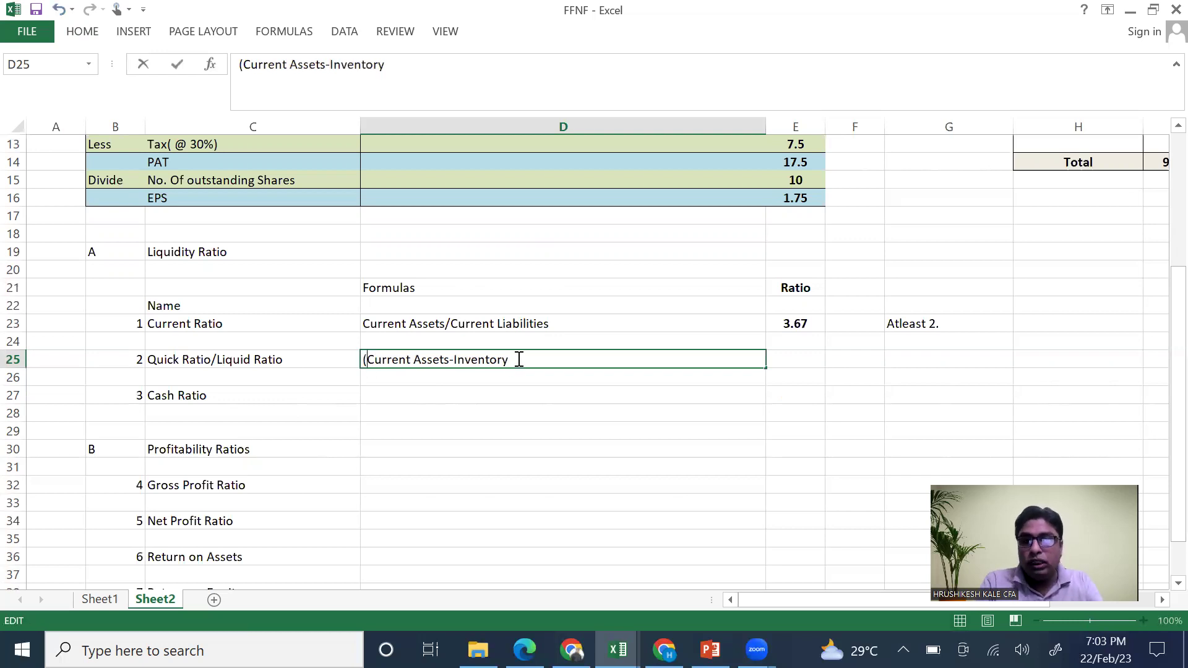
pyautogui.write(')/')
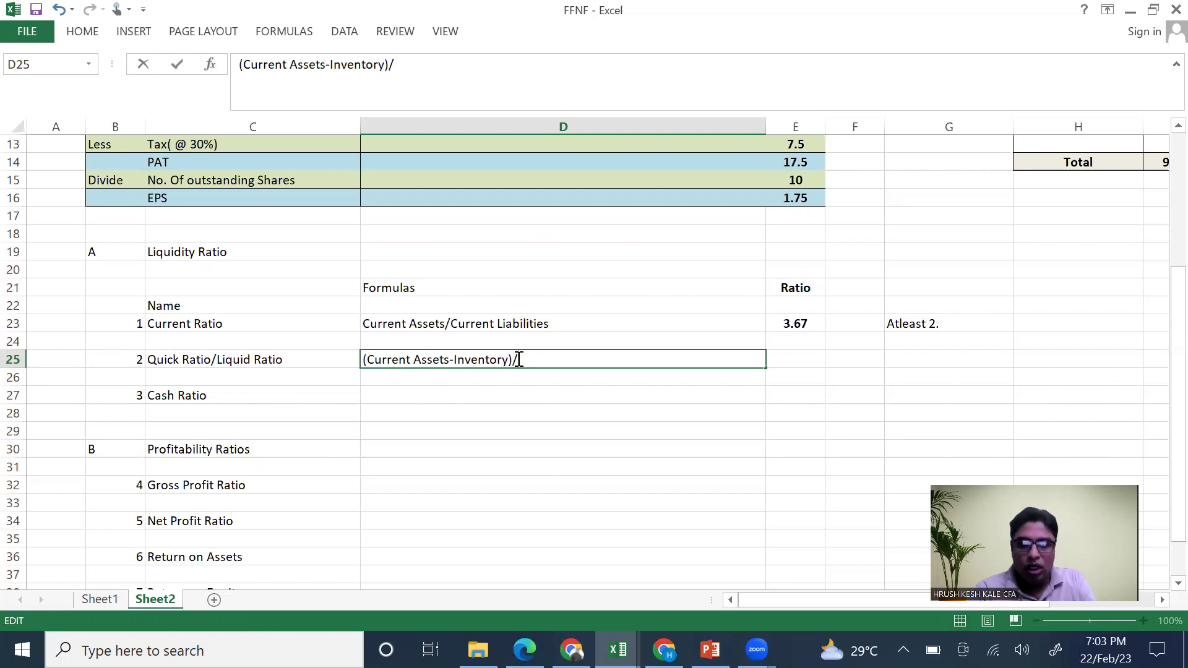
pyautogui.write('Current ')
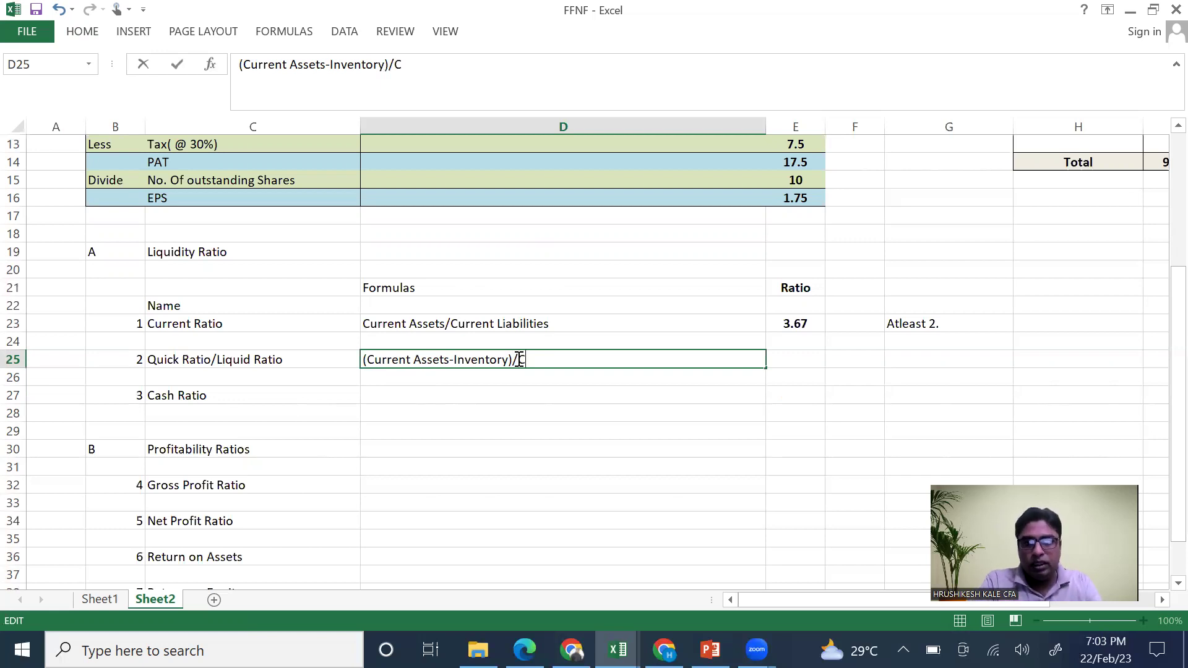
pyautogui.write('L')
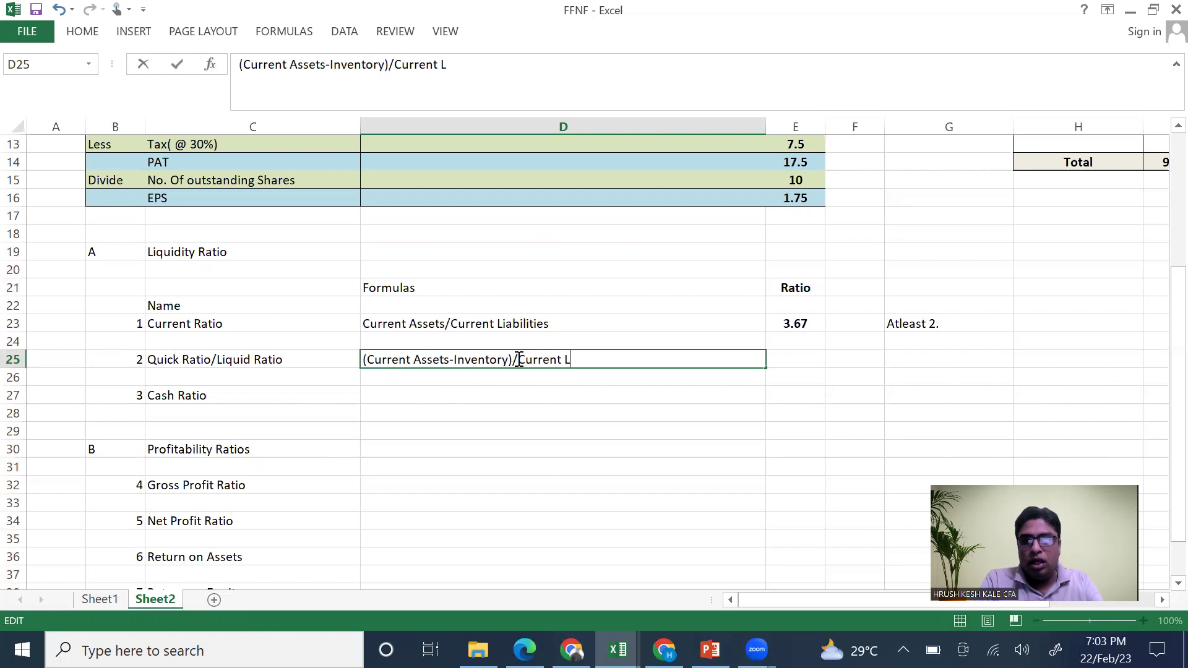
pyautogui.write('iabi')
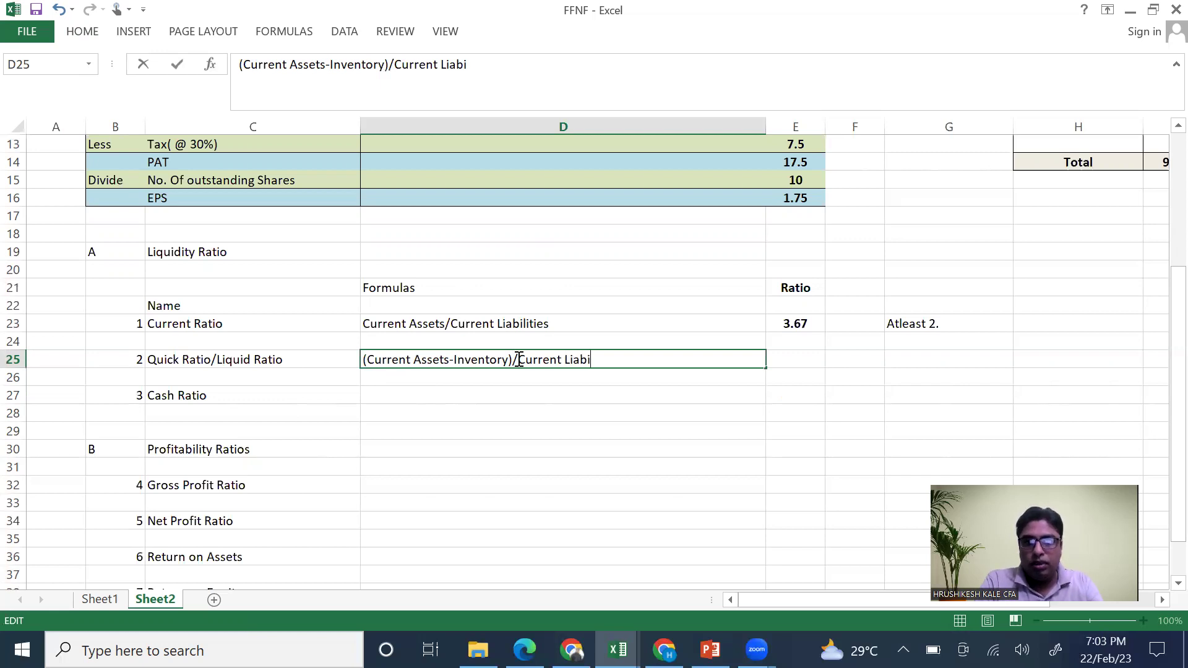
pyautogui.write('lities')
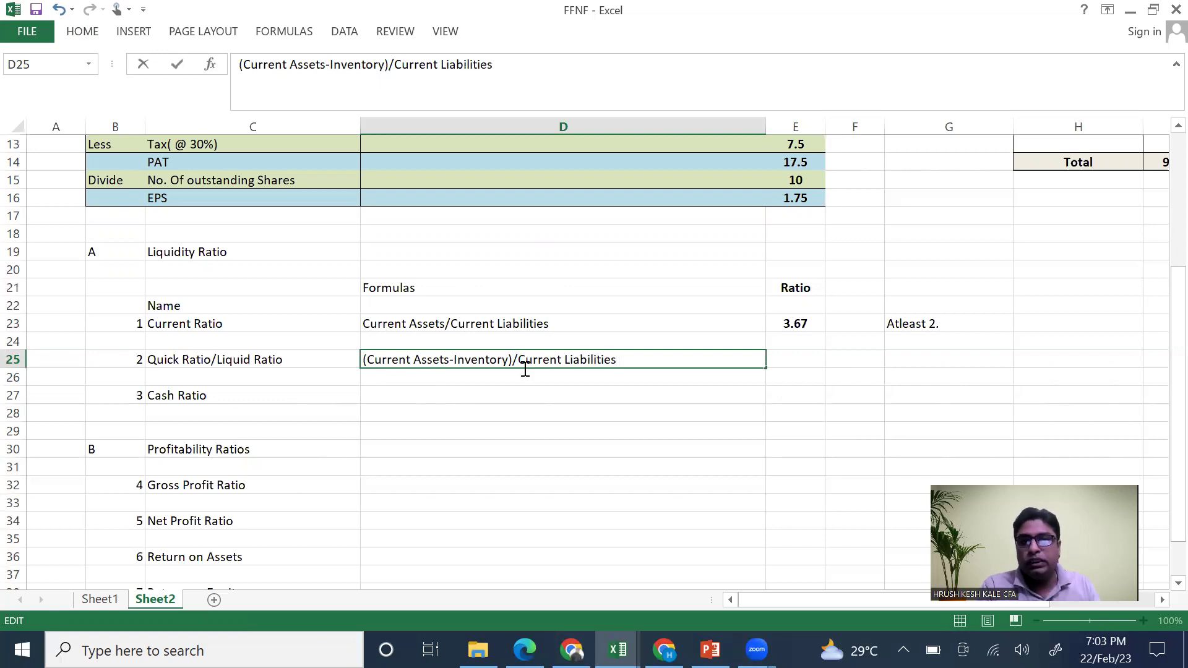
pyautogui.press('Return')
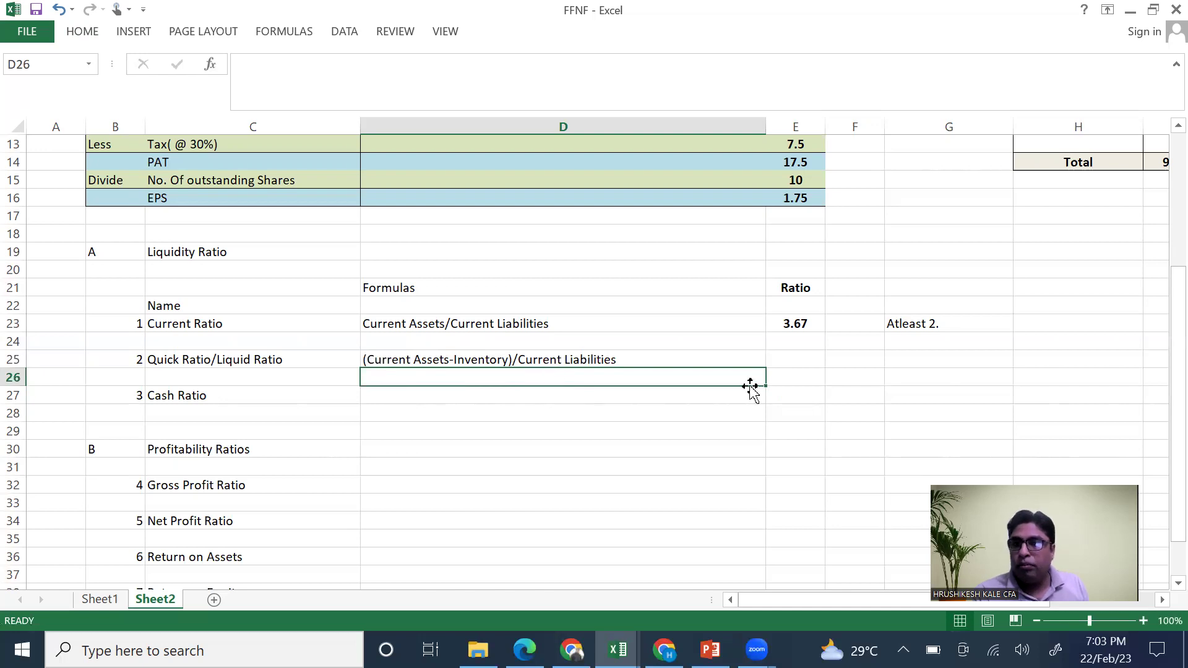
# Start the Quick Ratio calculation in E25 with the sum of 2020 cash and debtors, =M8+M10
pyautogui.click(801, 362)
pyautogui.write('=')
pyautogui.hscroll(4, 990, 338)
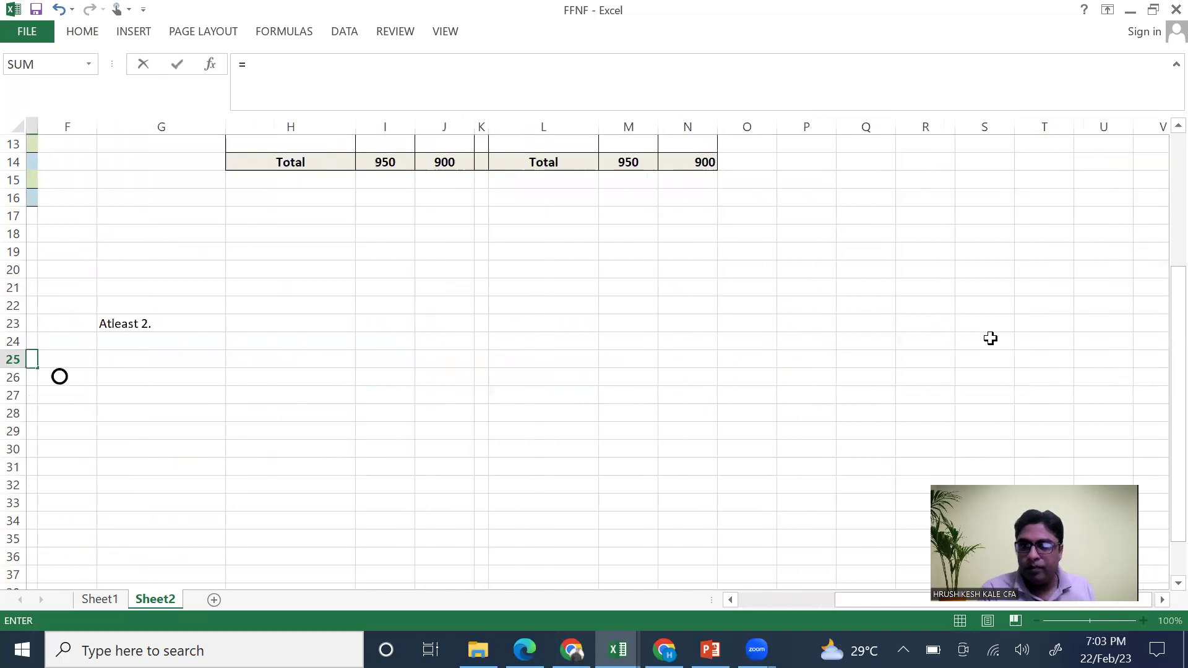
pyautogui.scroll(4, 990, 338)
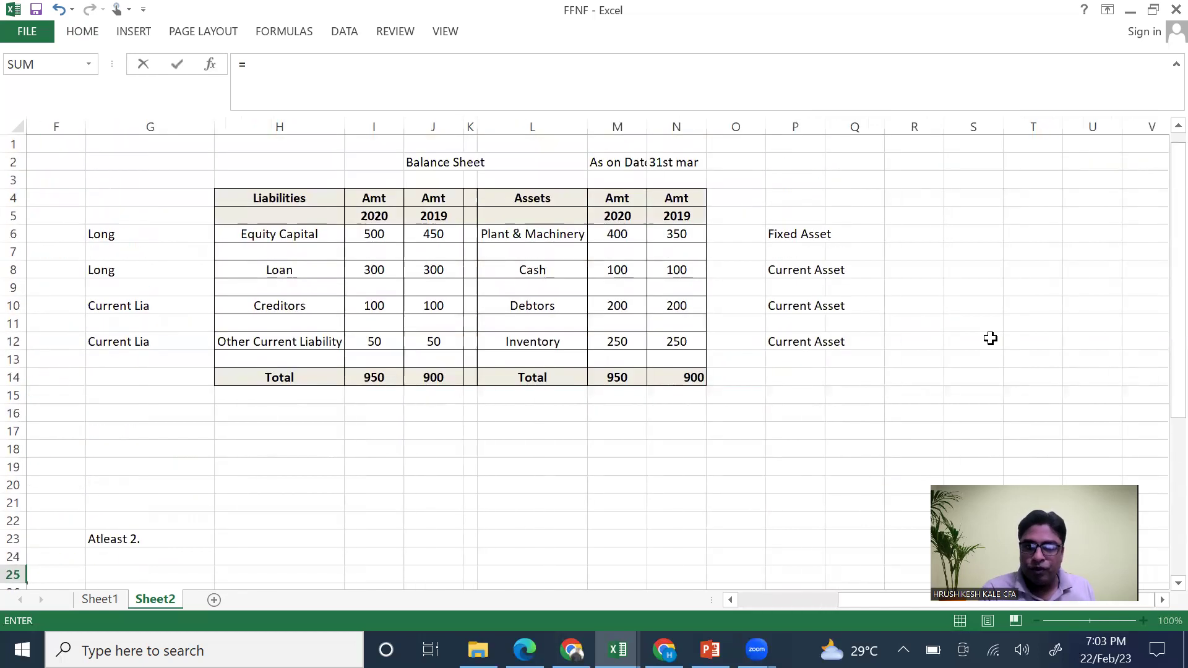
pyautogui.click(632, 269)
pyautogui.write('+')
pyautogui.click(629, 304)
# Complete the Quick Ratio calculation in E25 as =(M8+M10)/(I10+I12), dividing by 2020 creditors plus other current liability
pyautogui.click(245, 64)
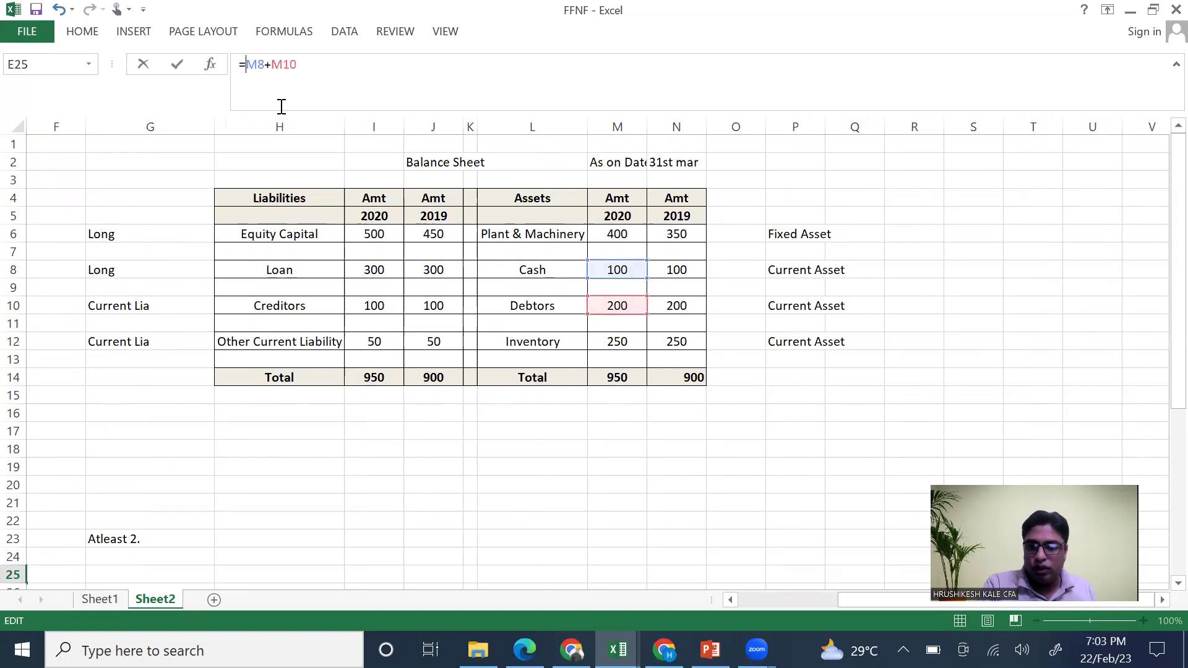
pyautogui.write('(')
pyautogui.click(319, 65)
pyautogui.write(')/')
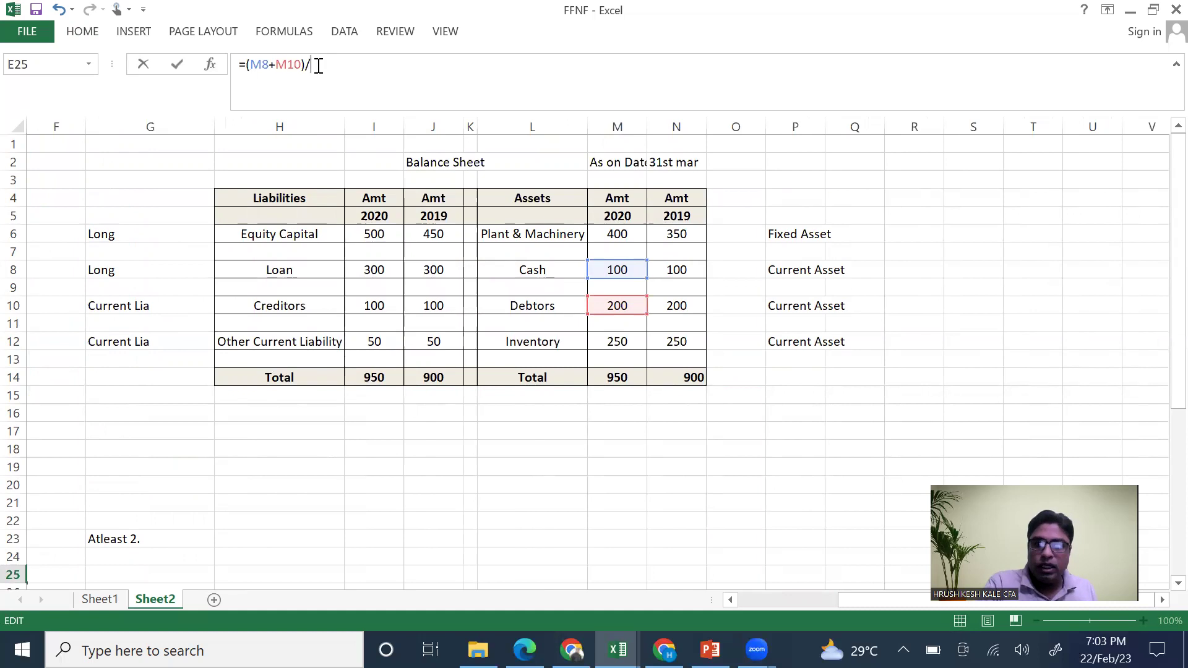
pyautogui.write('(')
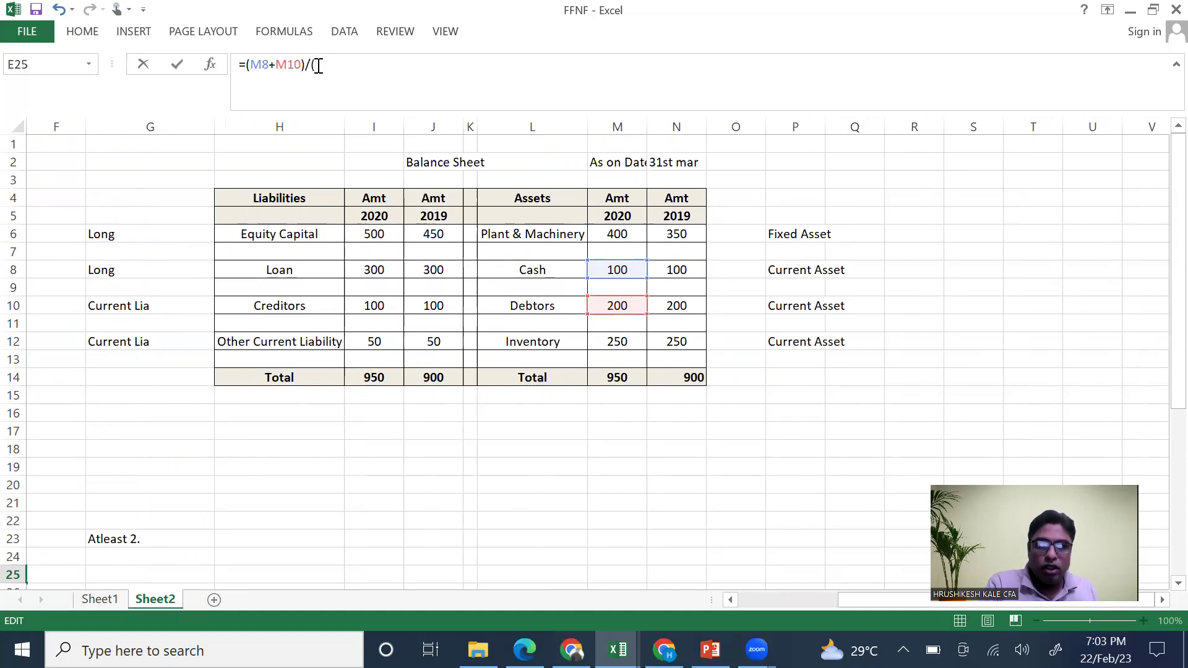
pyautogui.click(378, 305)
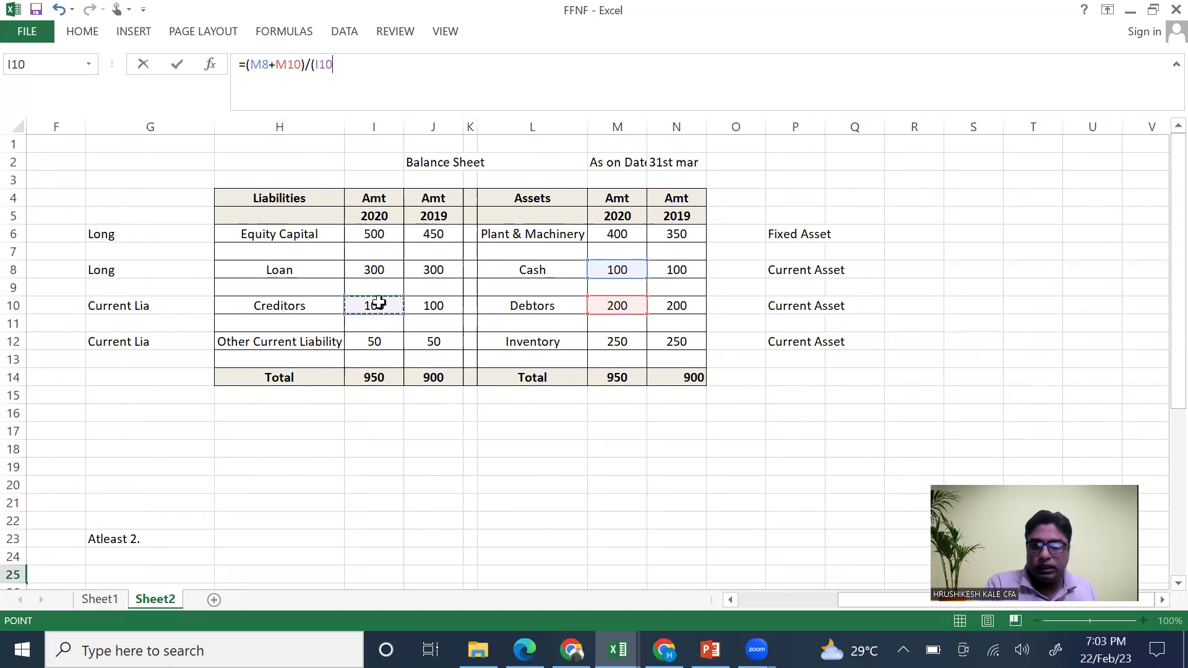
pyautogui.write('+')
pyautogui.click(380, 338)
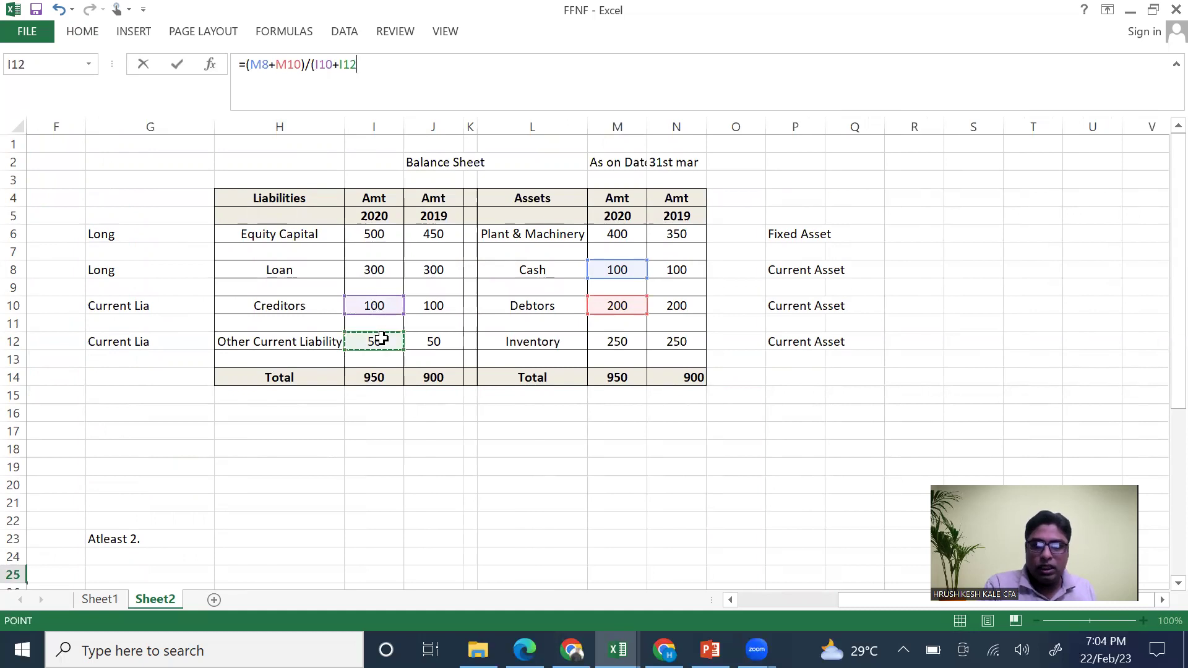
pyautogui.write(')')
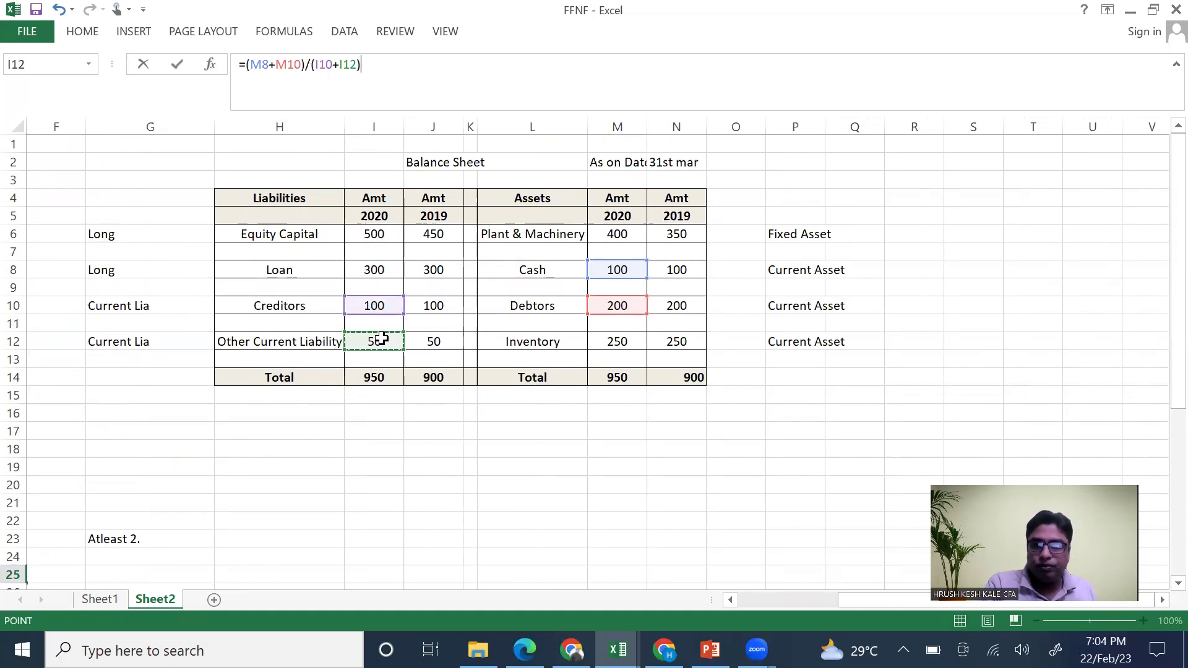
pyautogui.press('Return')
# Add the benchmark note "Atlest 1.5" for the Quick Ratio in G25
pyautogui.hscroll(-5, 292, 407)
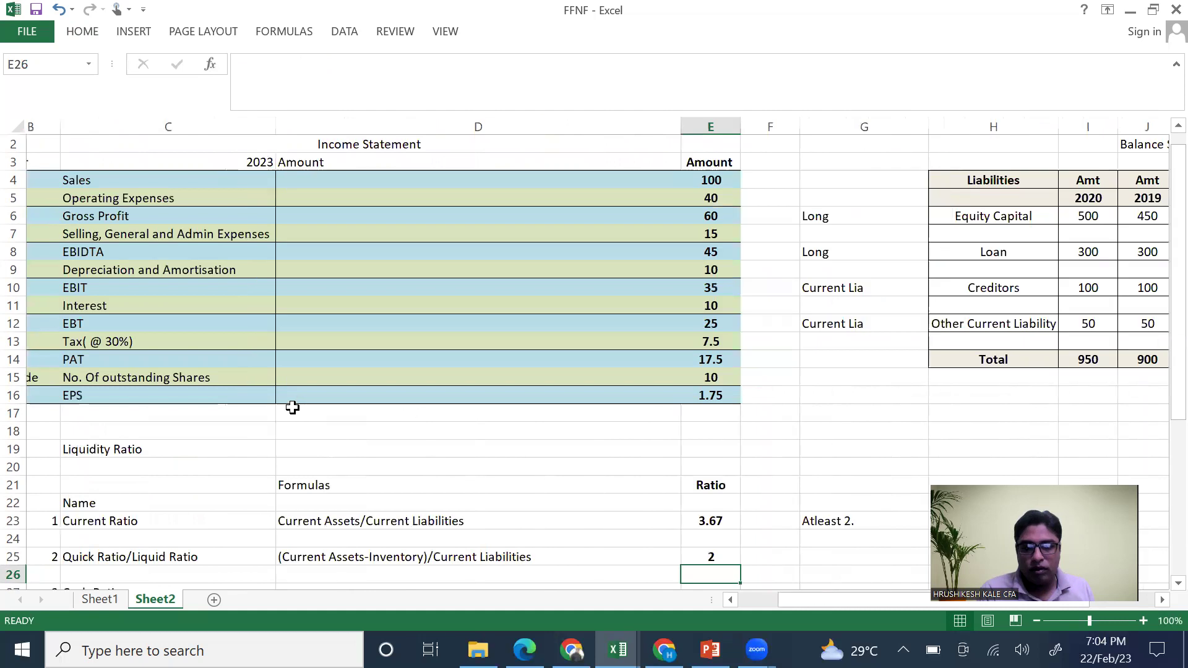
pyautogui.scroll(-2, 292, 407)
pyautogui.hscroll(3, 292, 407)
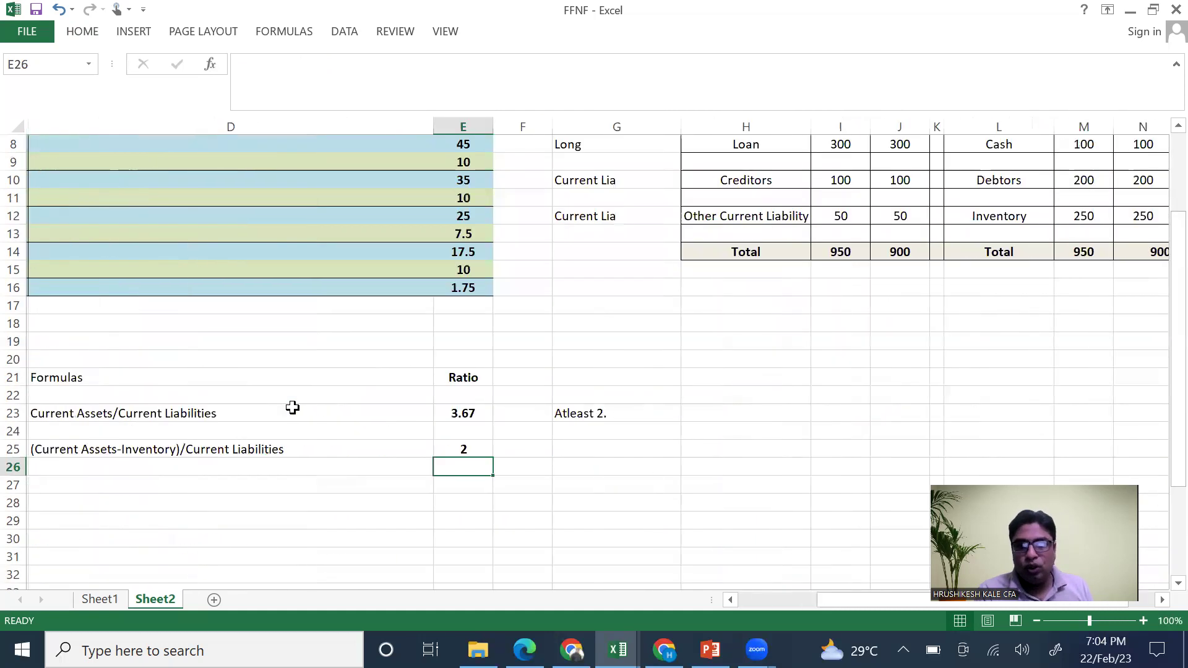
pyautogui.click(575, 448)
pyautogui.write('A')
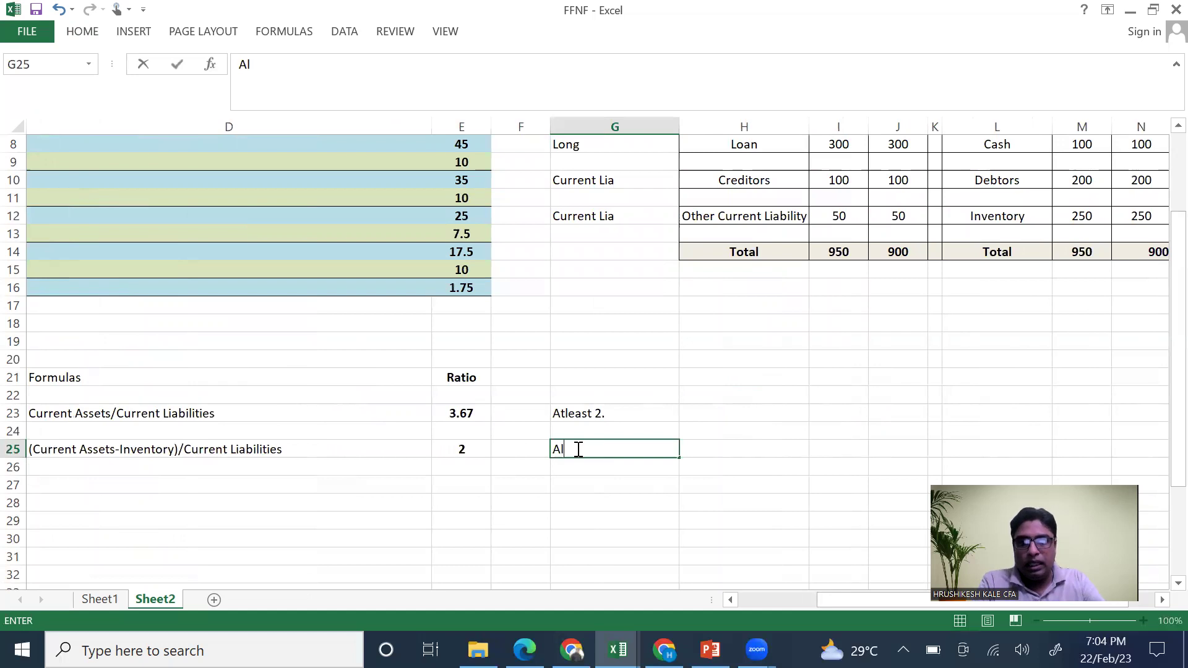
pyautogui.write('tlest 1.5')
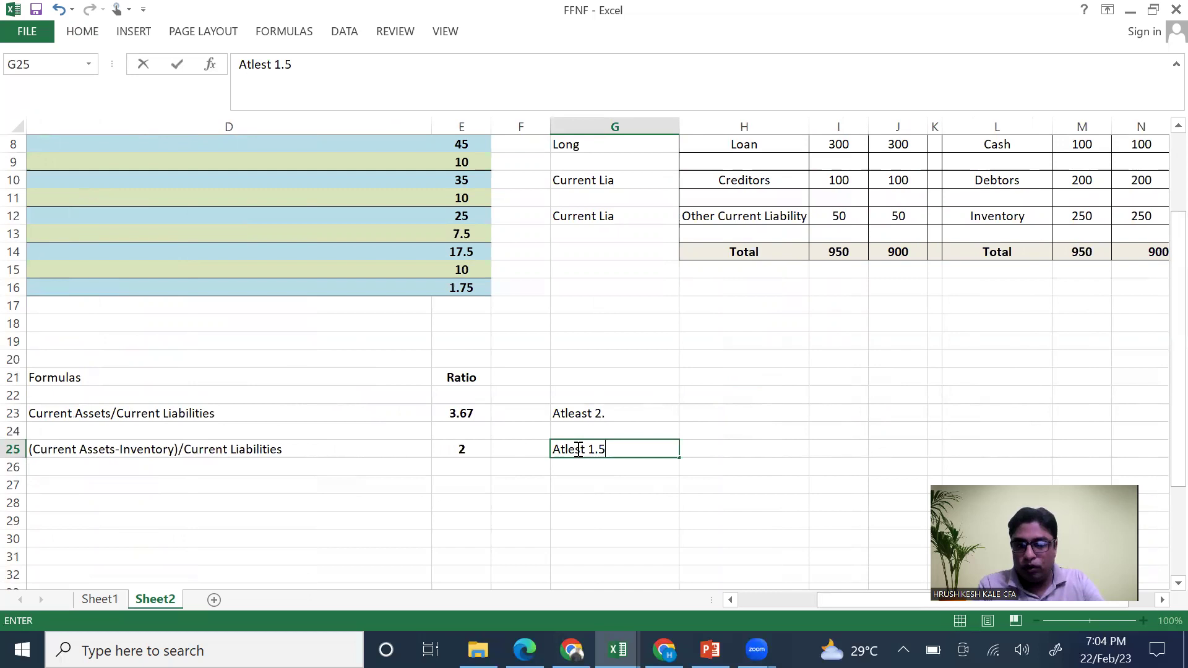
pyautogui.click(553, 480)
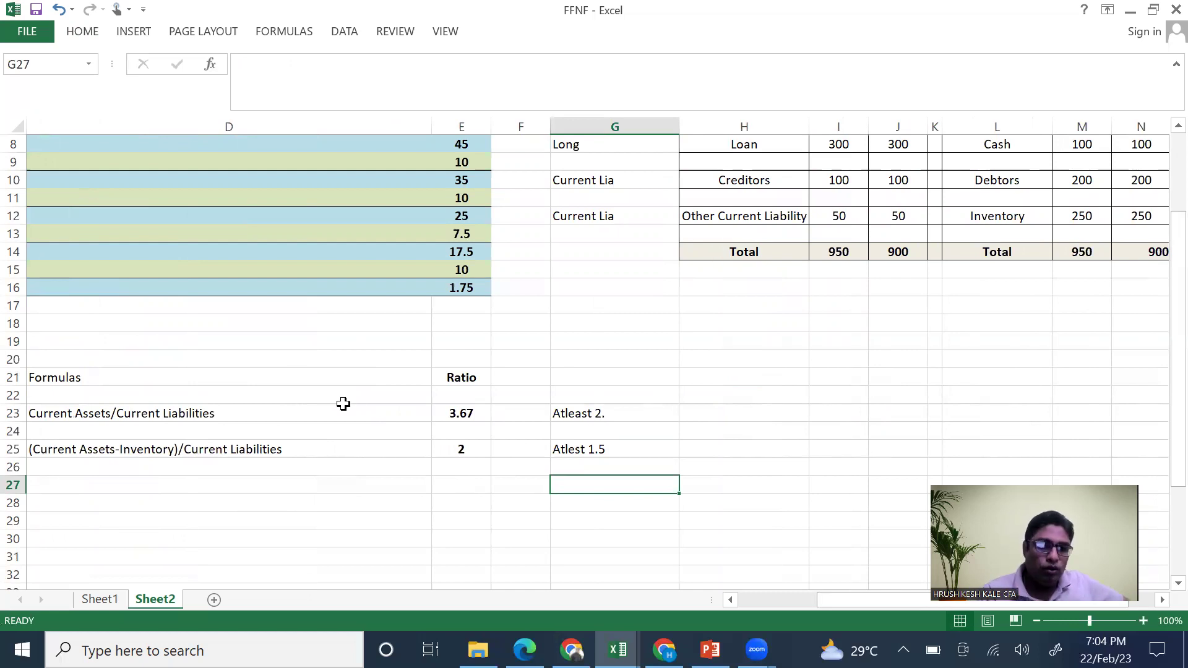
# Write "Cash+Marketable securities" in D27 as the numerator of the Cash Ratio formula
pyautogui.hscroll(-2, 344, 403)
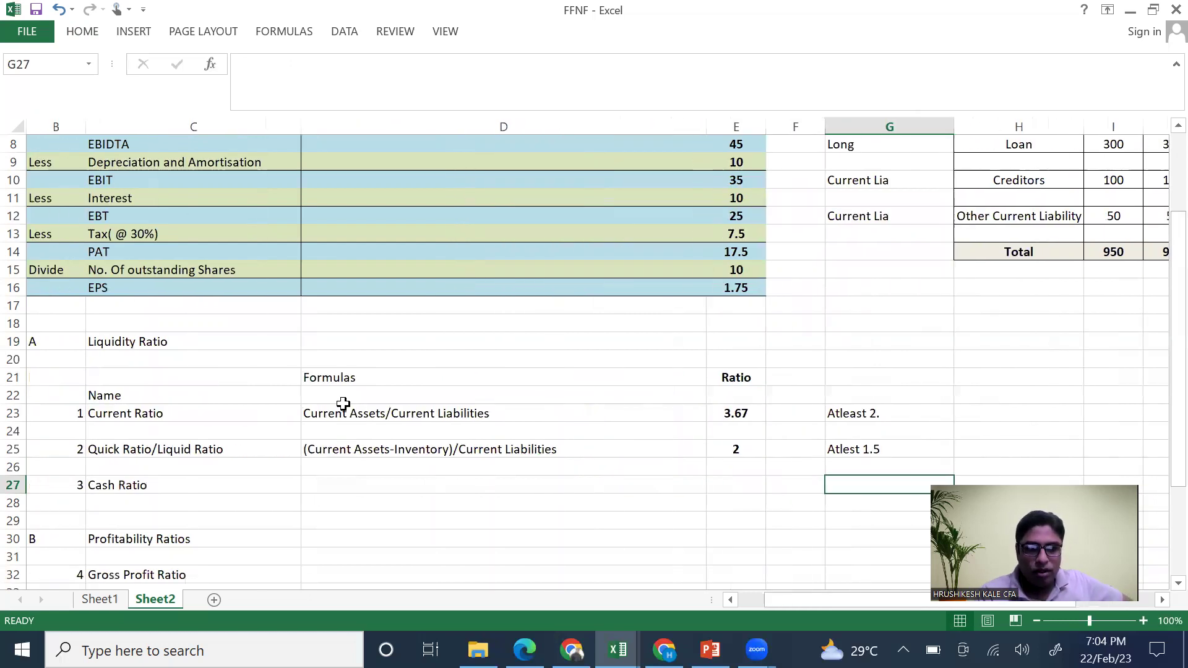
pyautogui.click(379, 488)
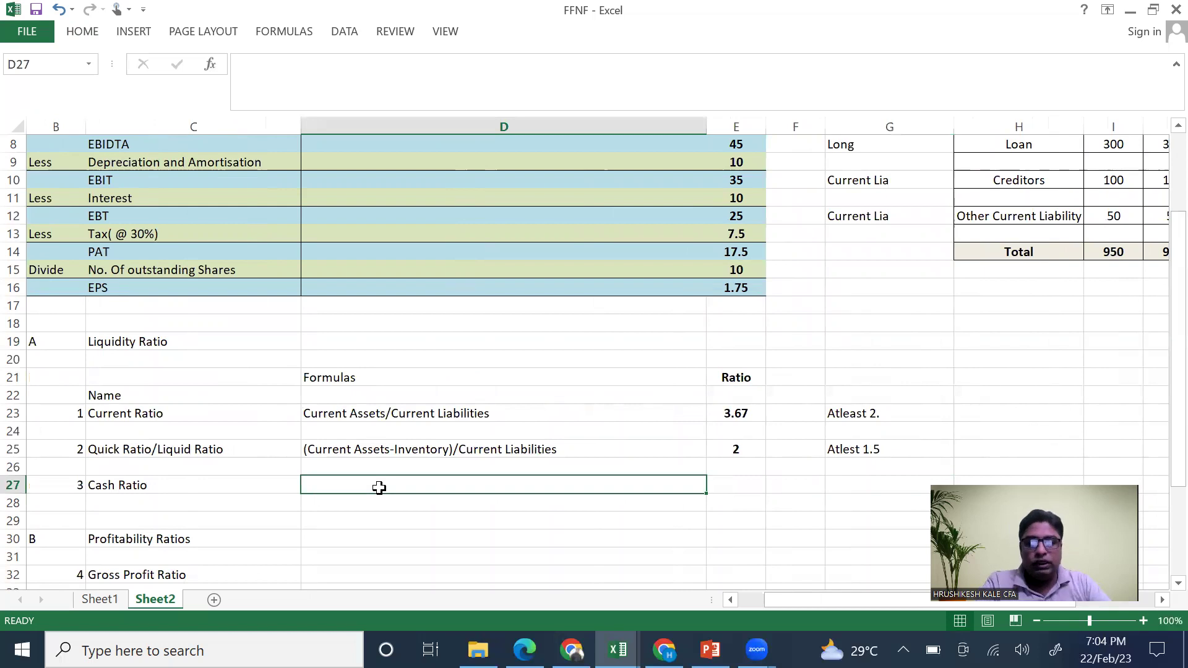
pyautogui.write('Cah')
pyautogui.press('BackSpace')
pyautogui.write('sh')
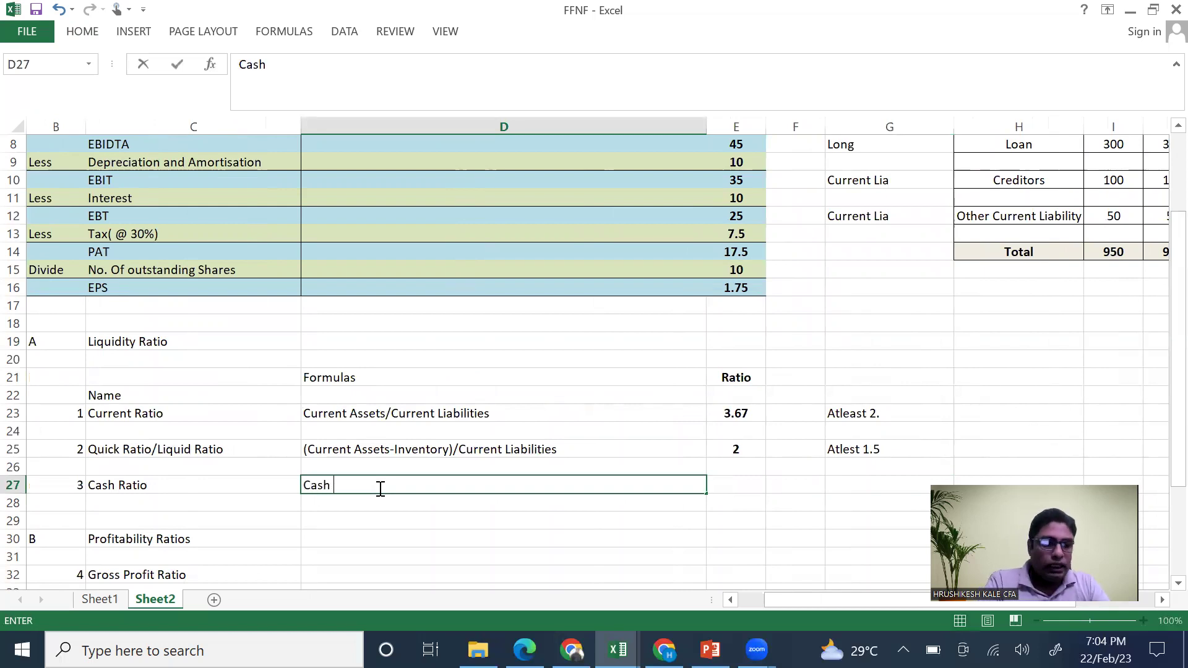
pyautogui.write('+Marketable se')
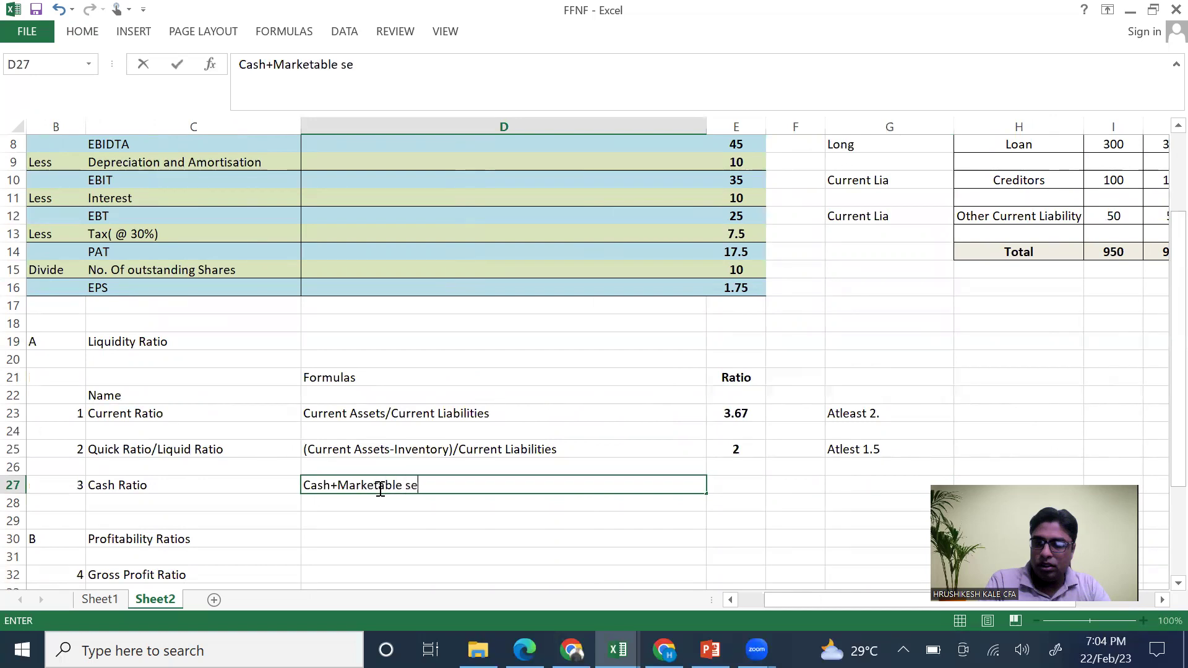
pyautogui.write('curities')
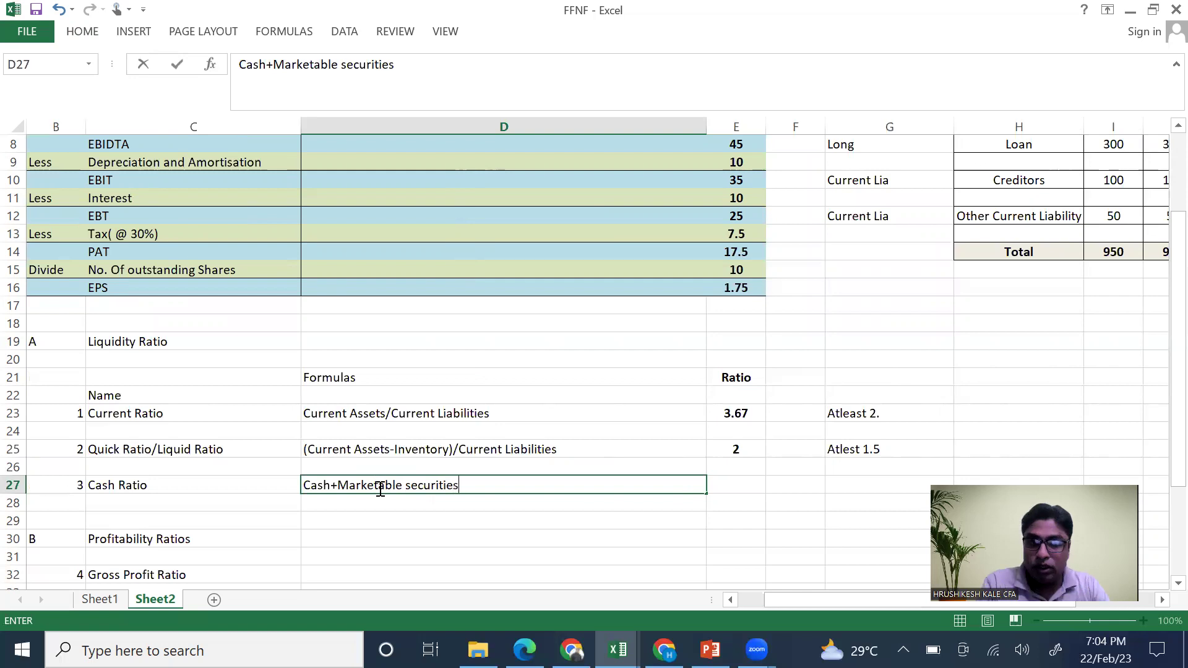
# Extend the Cash Ratio description in D27 to "(Cash+Marketable securities)/Current Liabilities"
pyautogui.click(318, 489)
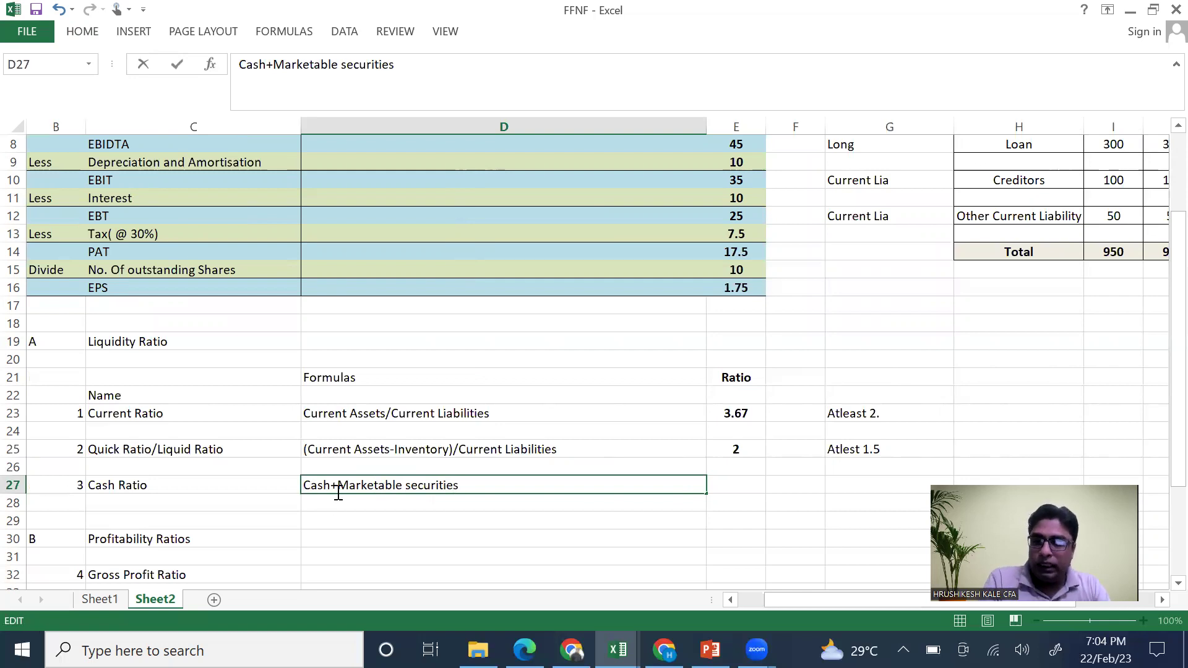
pyautogui.write('(')
pyautogui.click(472, 487)
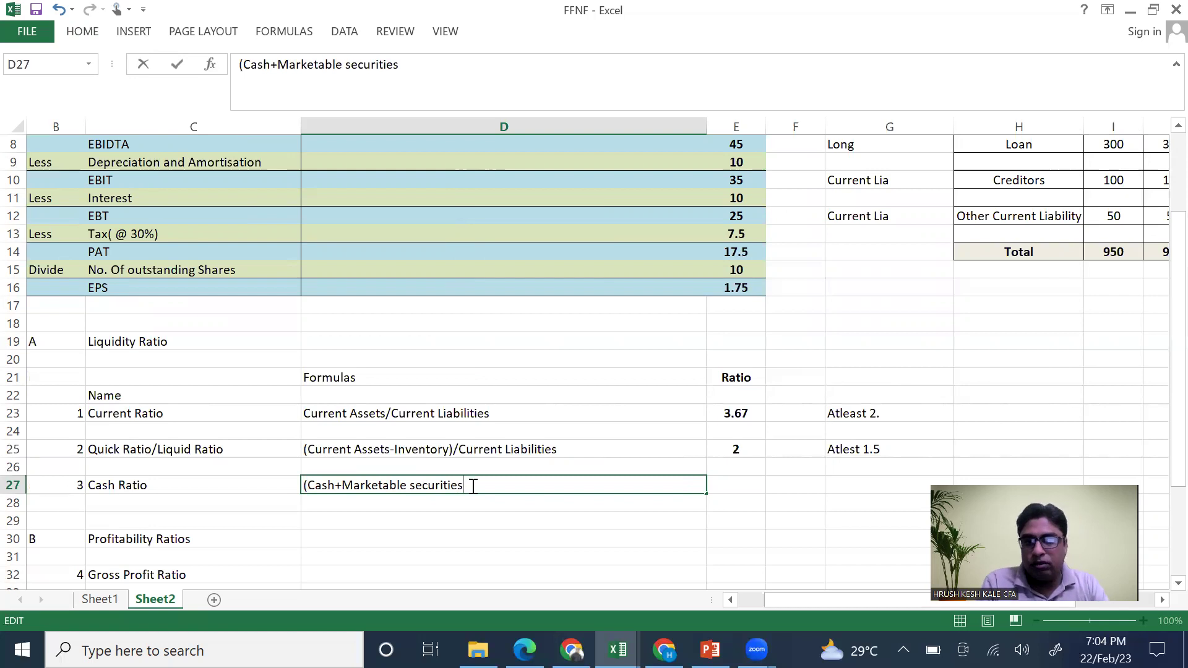
pyautogui.write(')/')
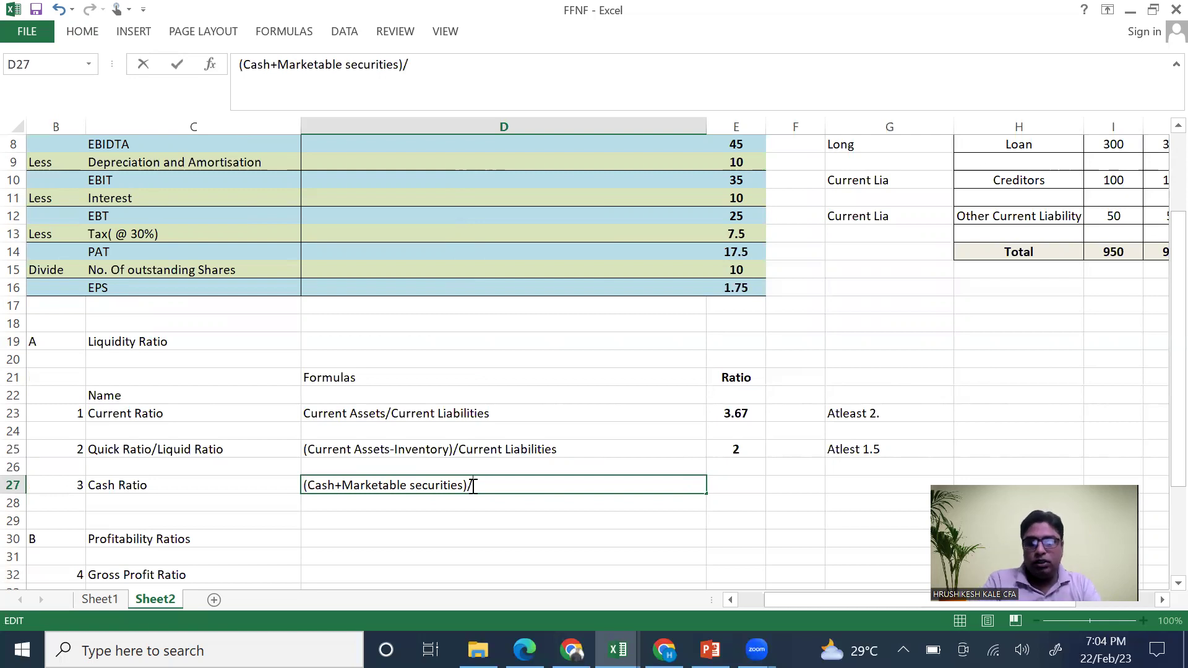
pyautogui.write('Current Liabilities')
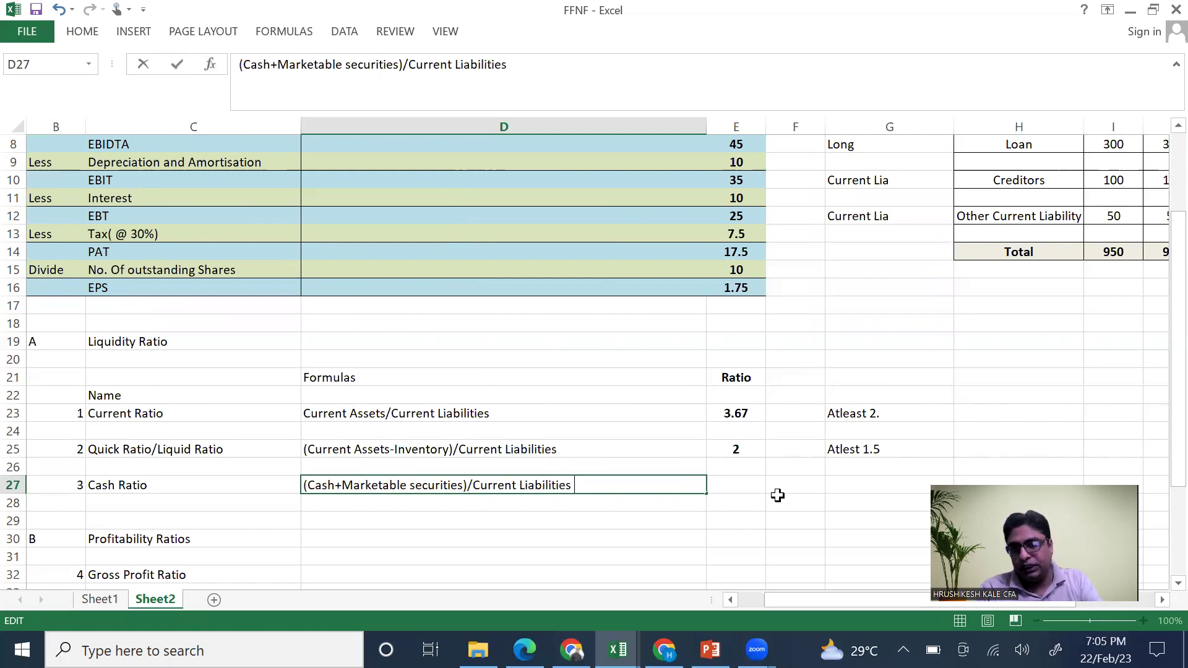
# Try to calculate the Cash Ratio in E27 from 2020 cash over creditors plus other current liability, entering =M8:M/(I10+I12)
pyautogui.click(751, 487)
pyautogui.write('=')
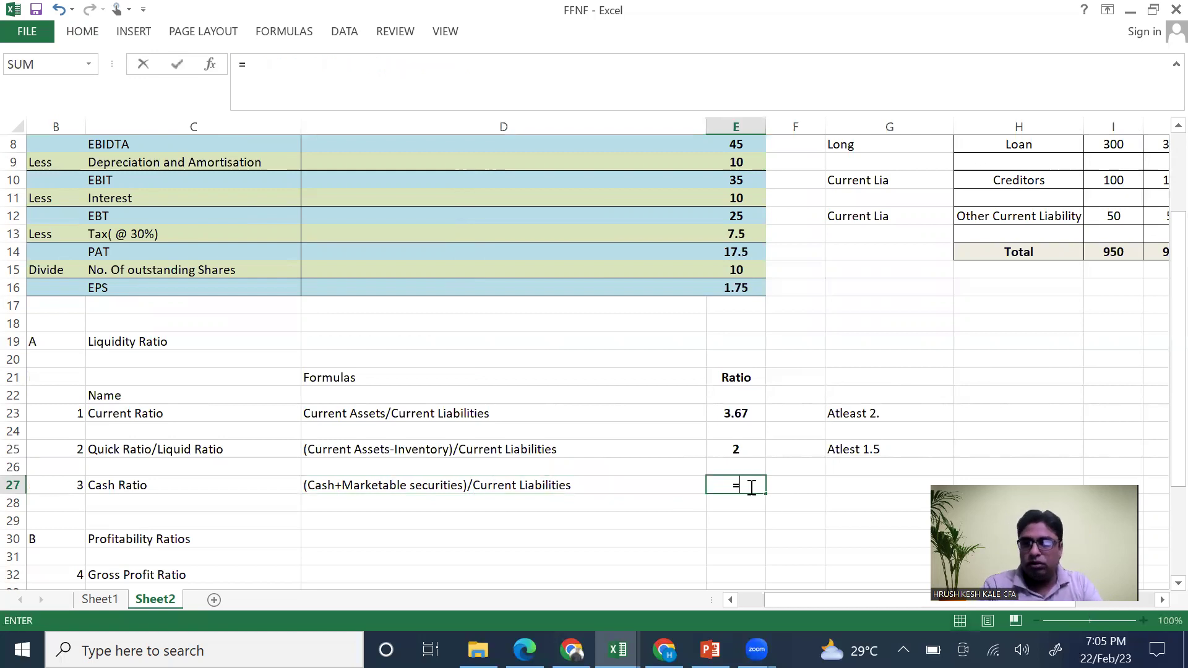
pyautogui.hscroll(2, 781, 488)
pyautogui.hscroll(2, 781, 489)
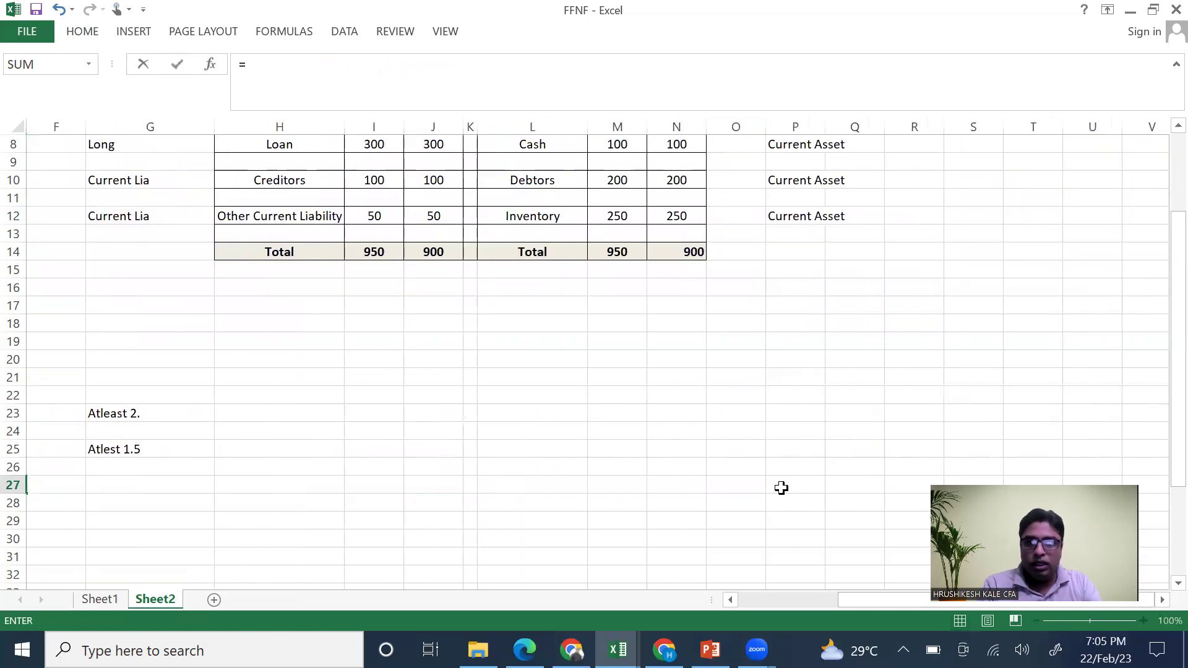
pyautogui.scroll(2, 782, 489)
pyautogui.click(622, 253)
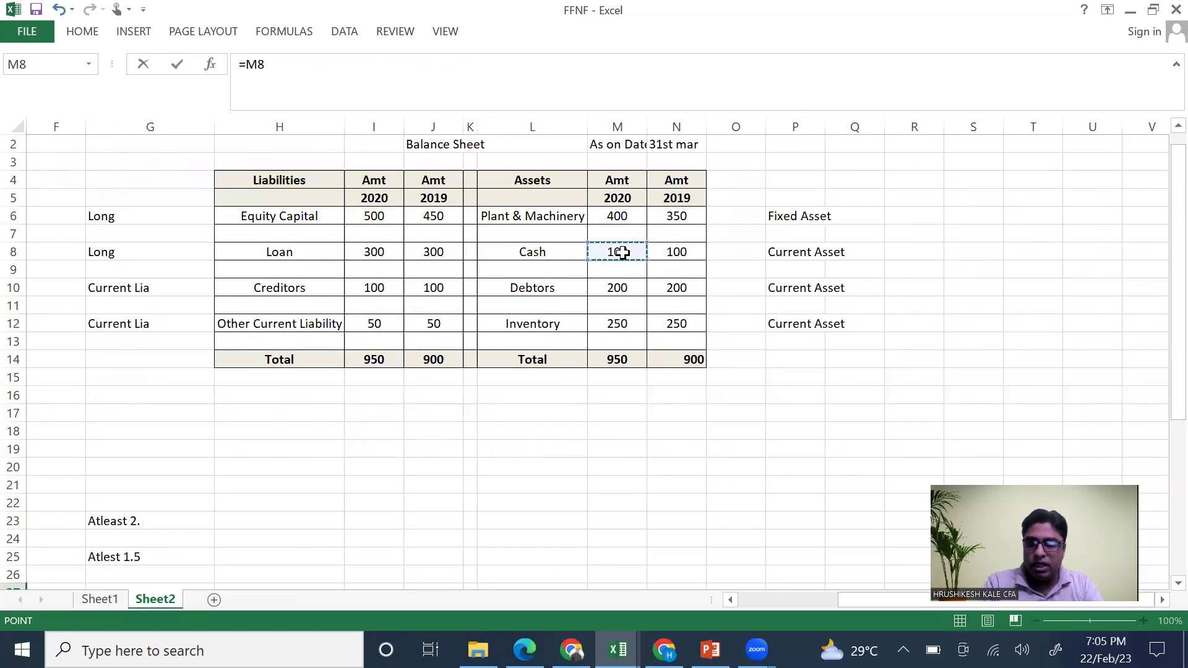
pyautogui.press('F8')
pyautogui.press('BackSpace')
pyautogui.write('/(')
pyautogui.click(392, 287)
pyautogui.write('+')
pyautogui.click(384, 322)
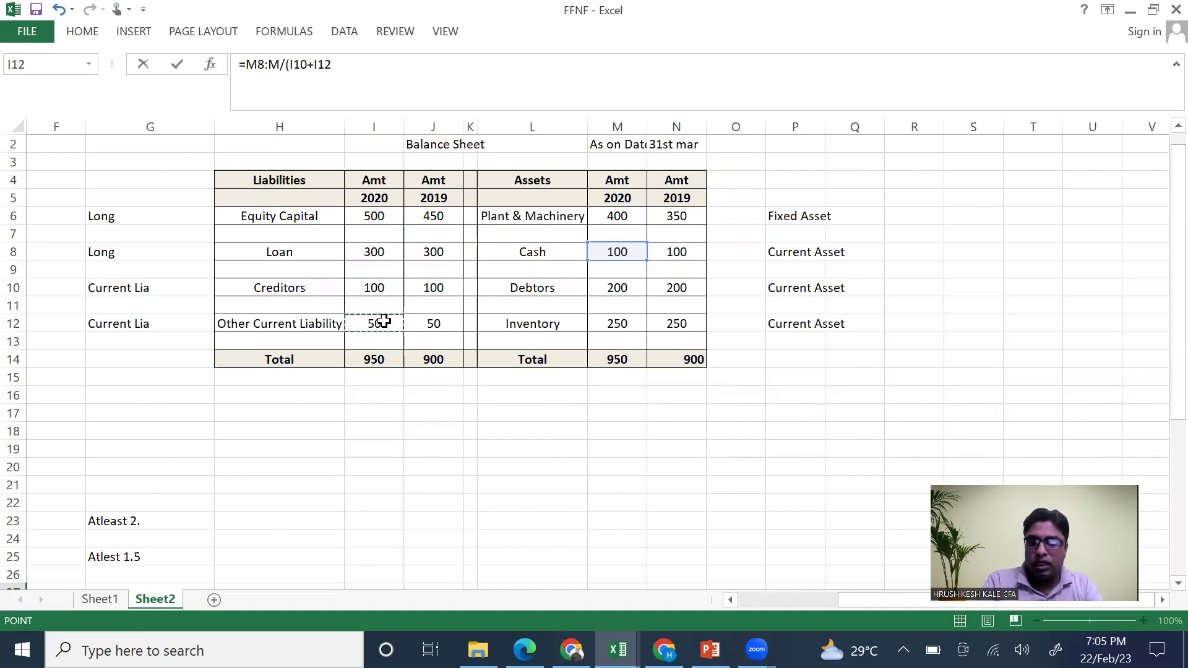
pyautogui.press('Return')
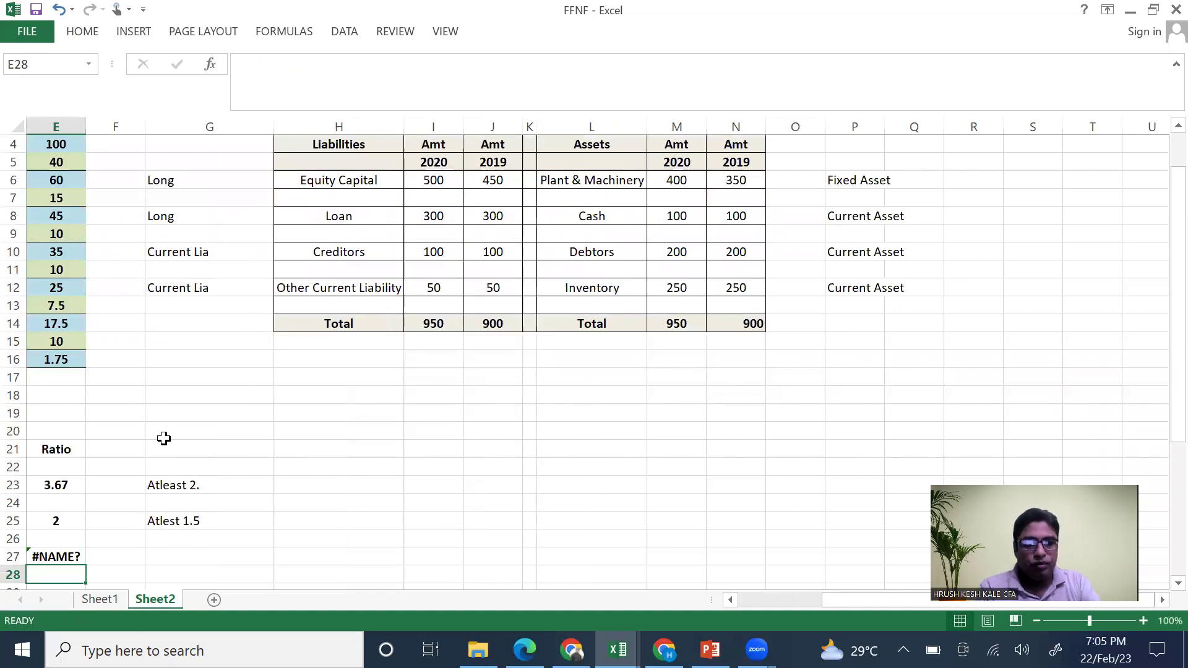
# Correct the Cash Ratio formula in E27 to =M8/(I10+I12)
pyautogui.doubleClick(67, 557)
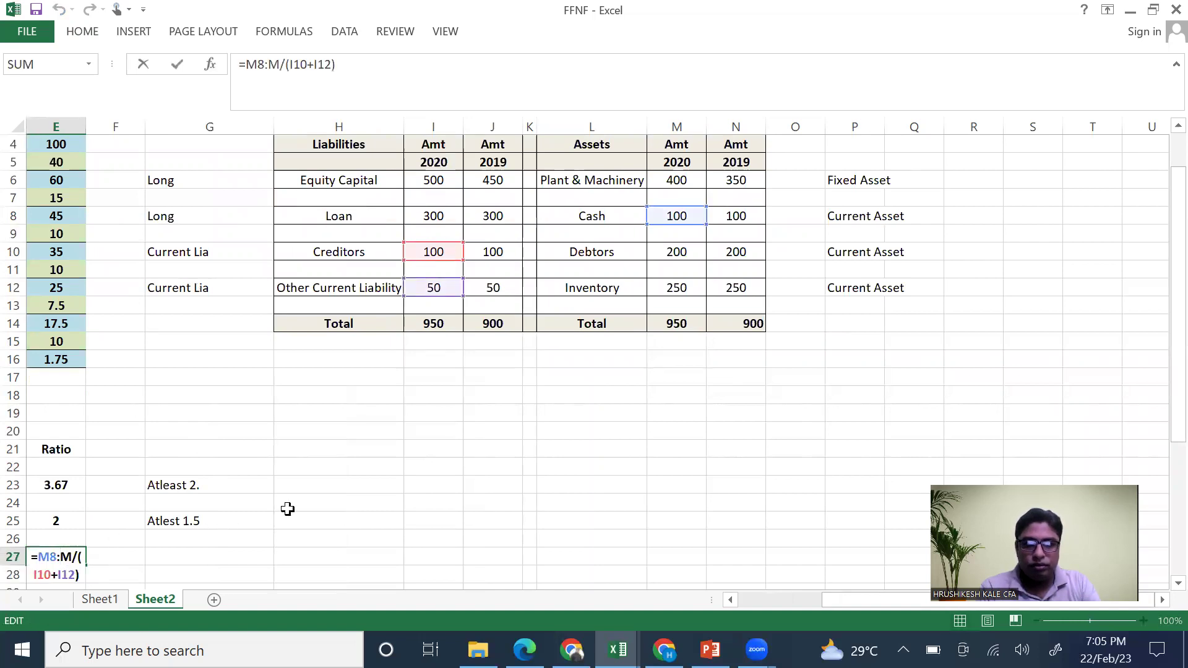
pyautogui.hscroll(-3, 296, 508)
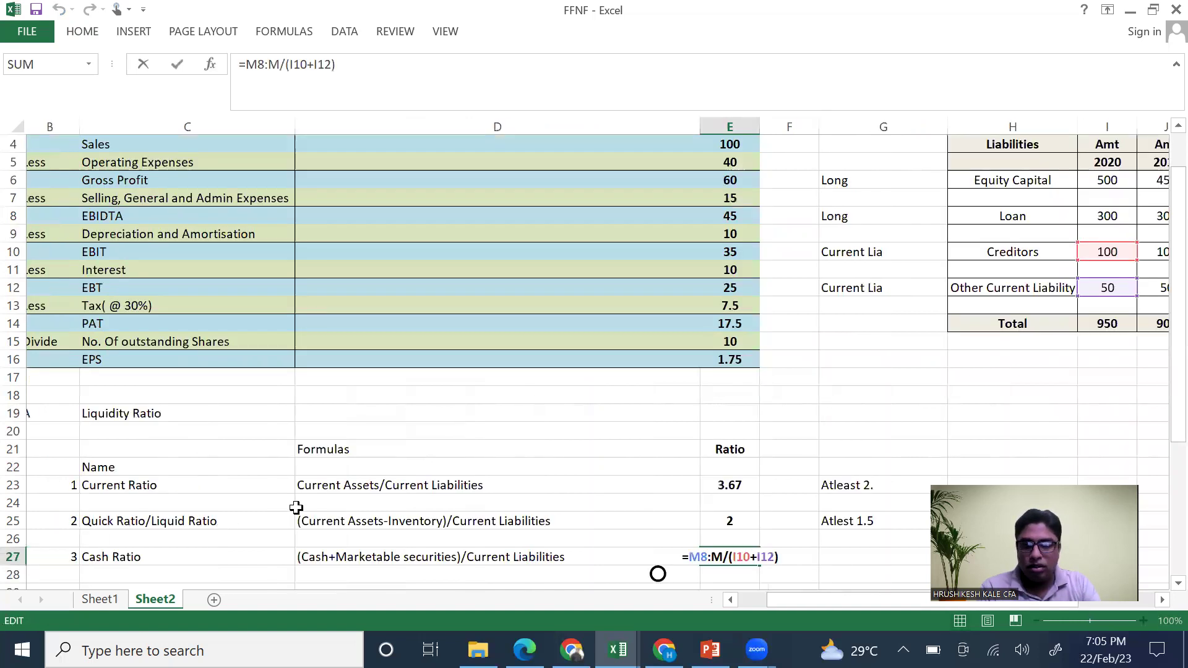
pyautogui.scroll(-3, 565, 416)
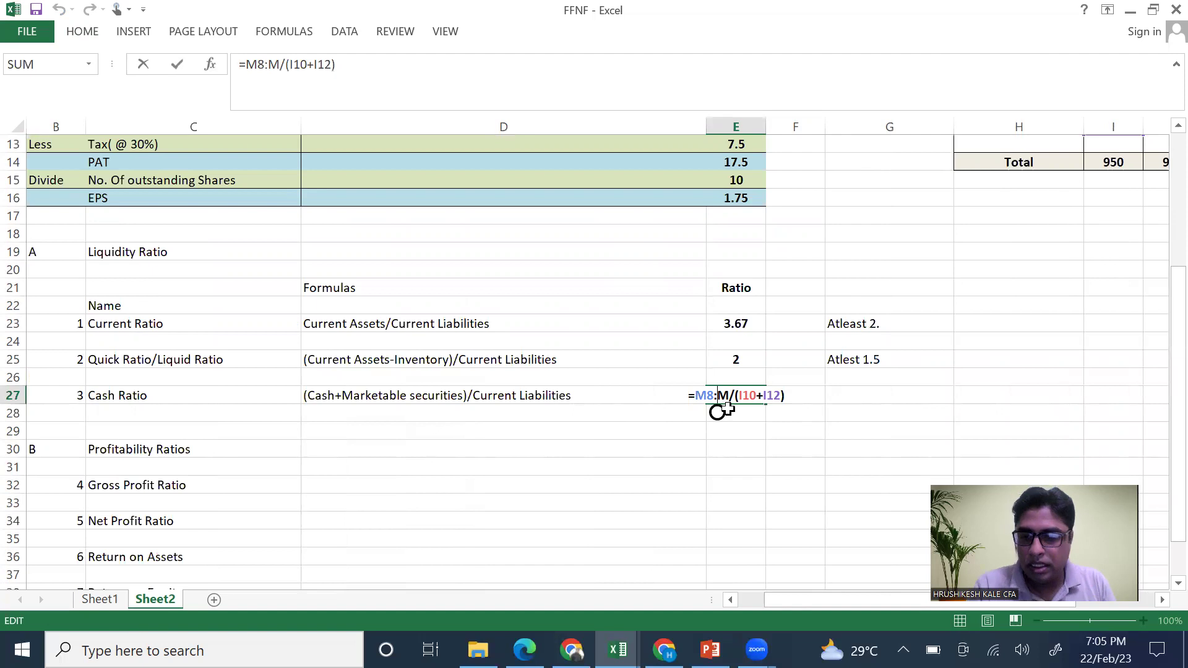
pyautogui.press('BackSpace')
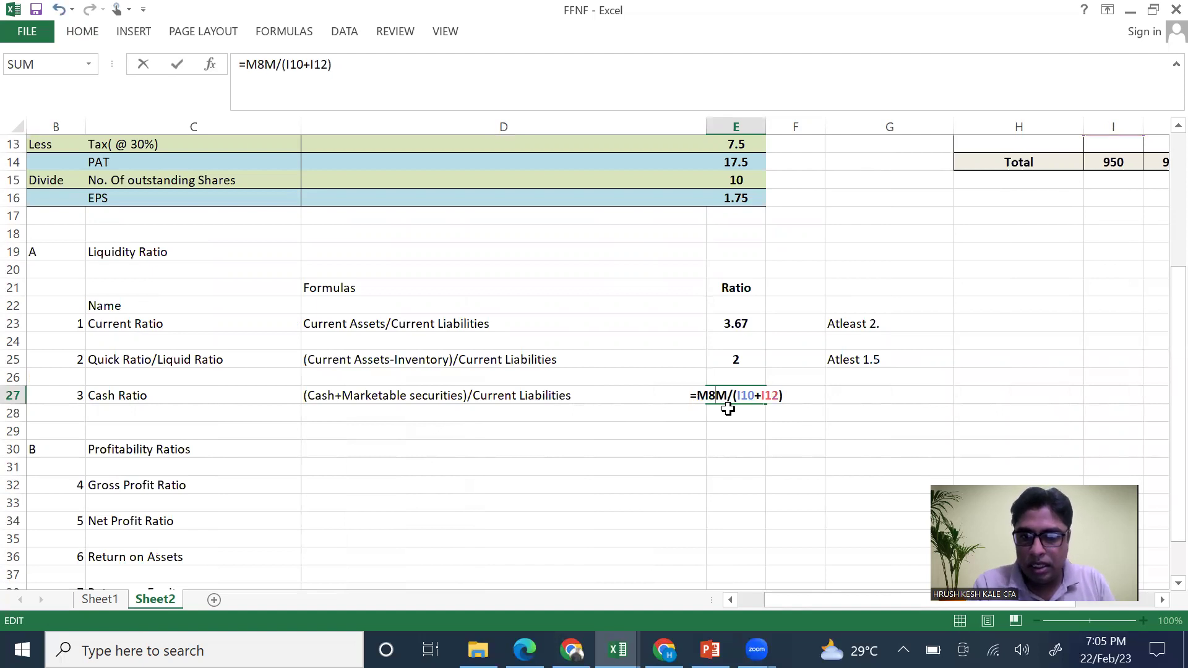
pyautogui.press('Delete')
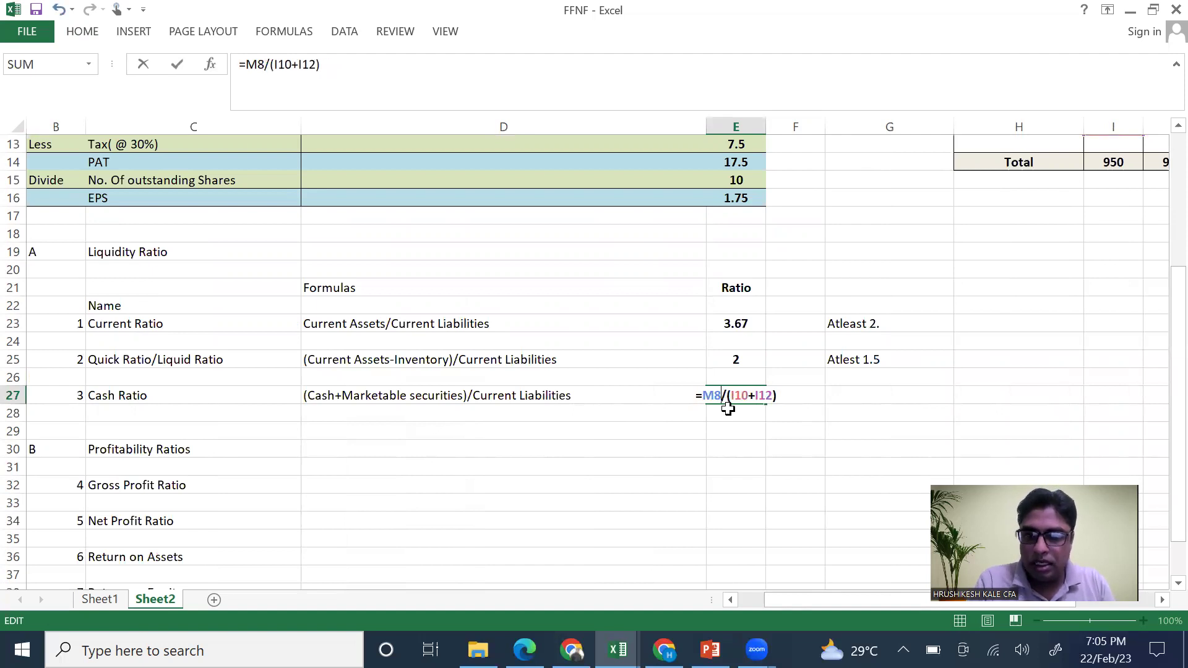
pyautogui.scroll(4, 1095, 308)
pyautogui.hscroll(3, 1095, 308)
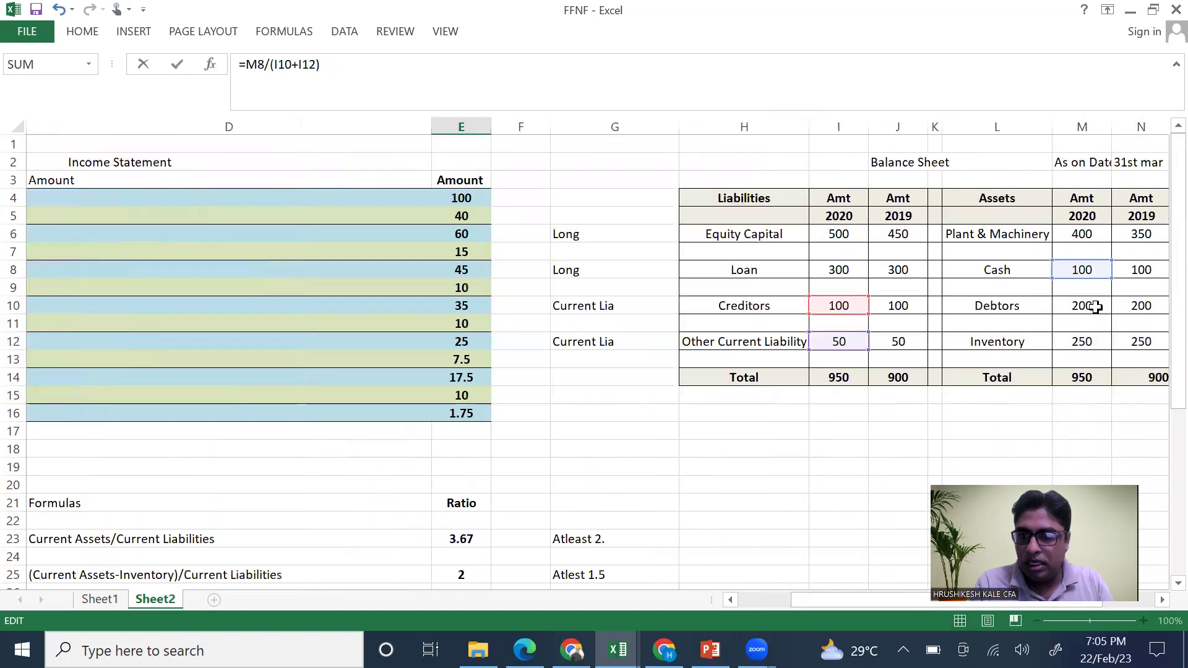
pyautogui.hscroll(-3, 1095, 307)
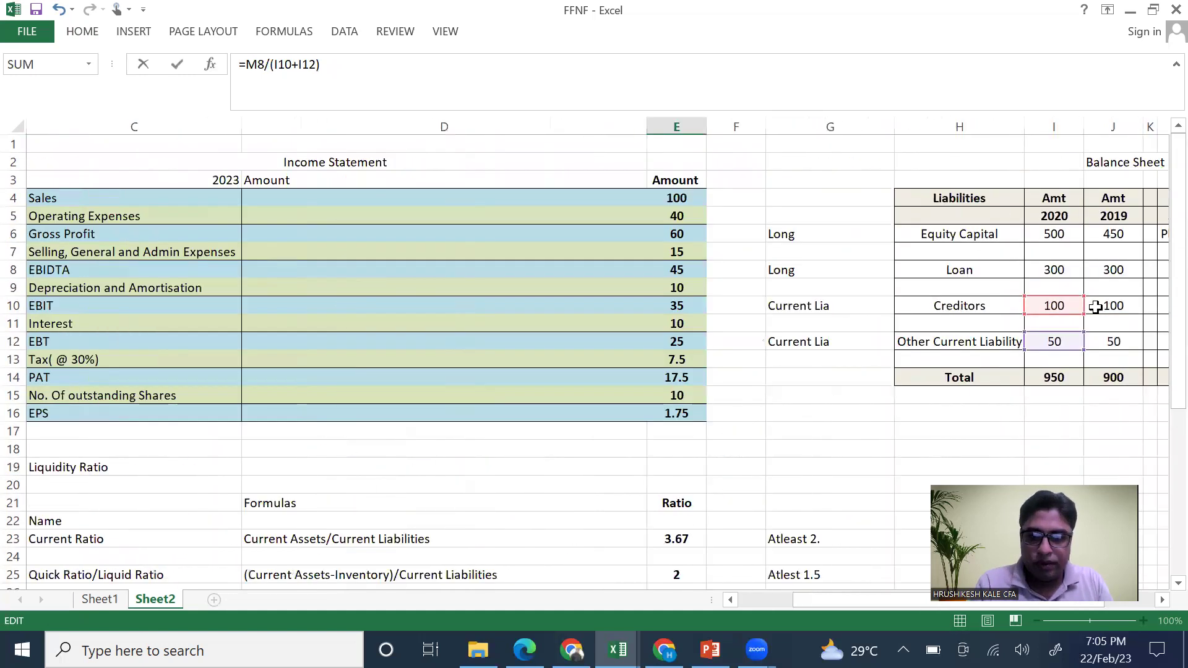
pyautogui.scroll(-4, 1095, 308)
pyautogui.press('Return')
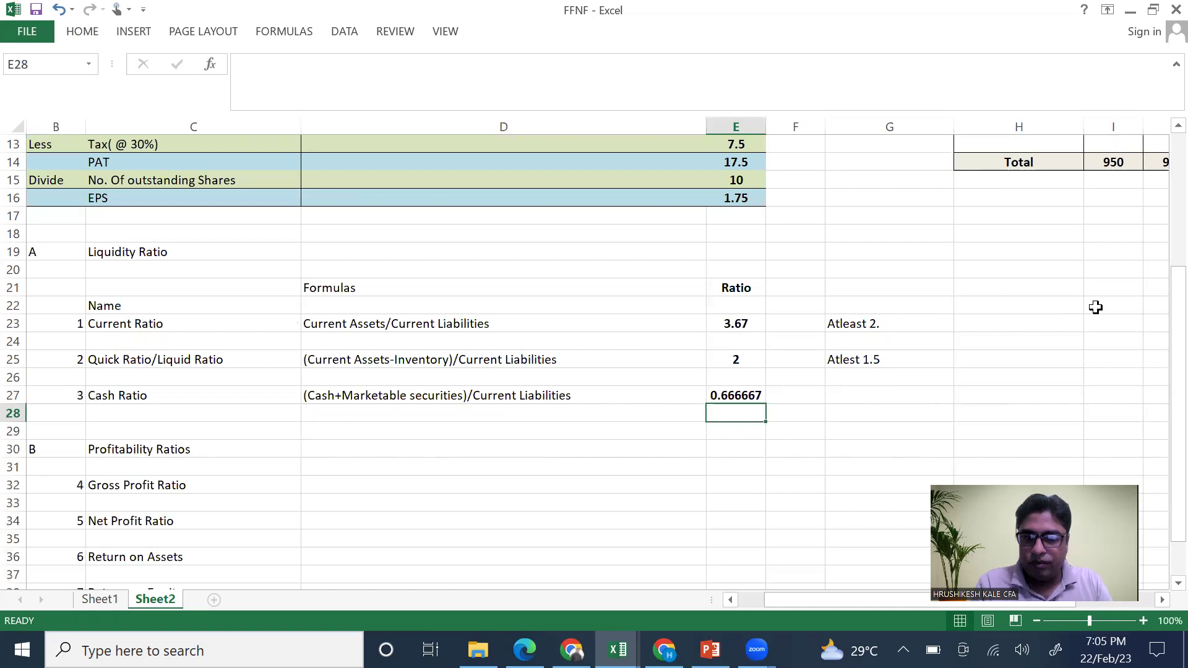
# Reduce the Cash Ratio result in E27 to two decimal places
pyautogui.click(744, 398)
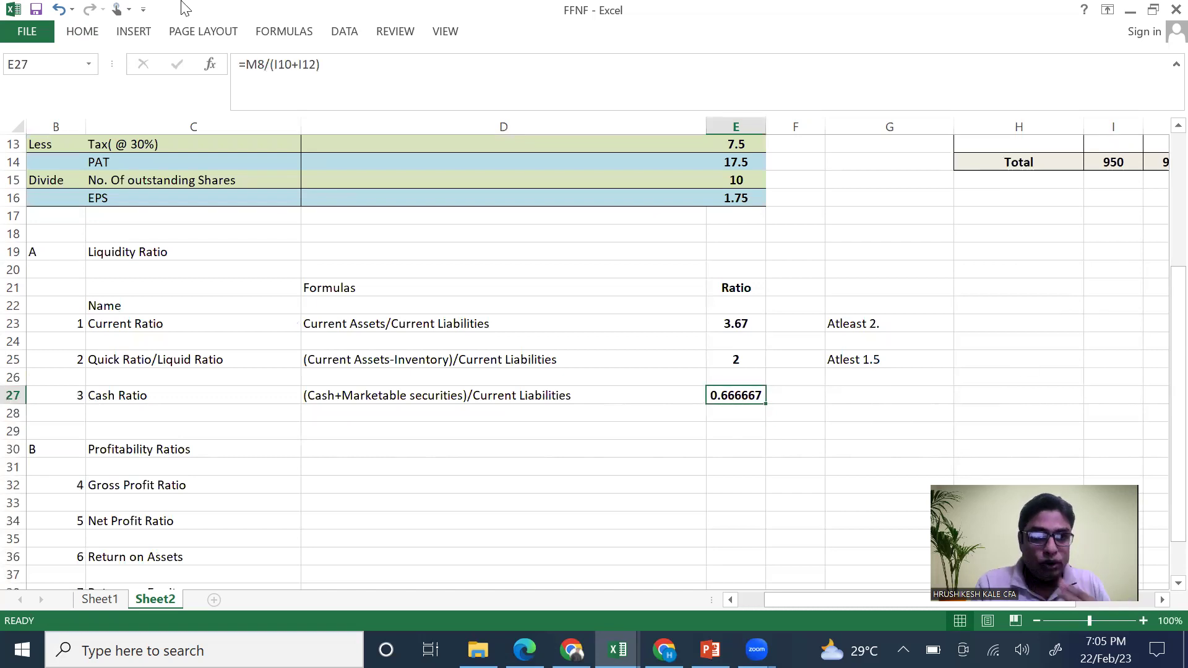
pyautogui.click(81, 31)
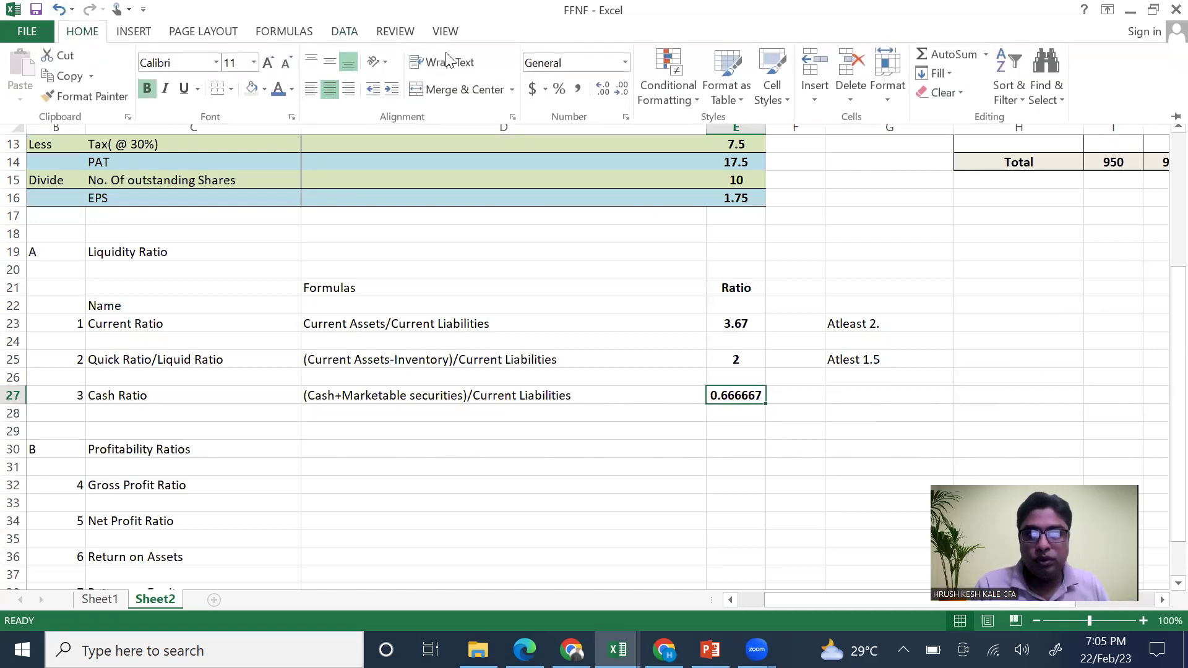
pyautogui.click(620, 90)
pyautogui.click(619, 91)
pyautogui.click(618, 91)
pyautogui.click(619, 90)
# Write "Atleast 05" in G27 as the benchmark for the Cash Ratio
pyautogui.click(897, 399)
pyautogui.click(881, 396)
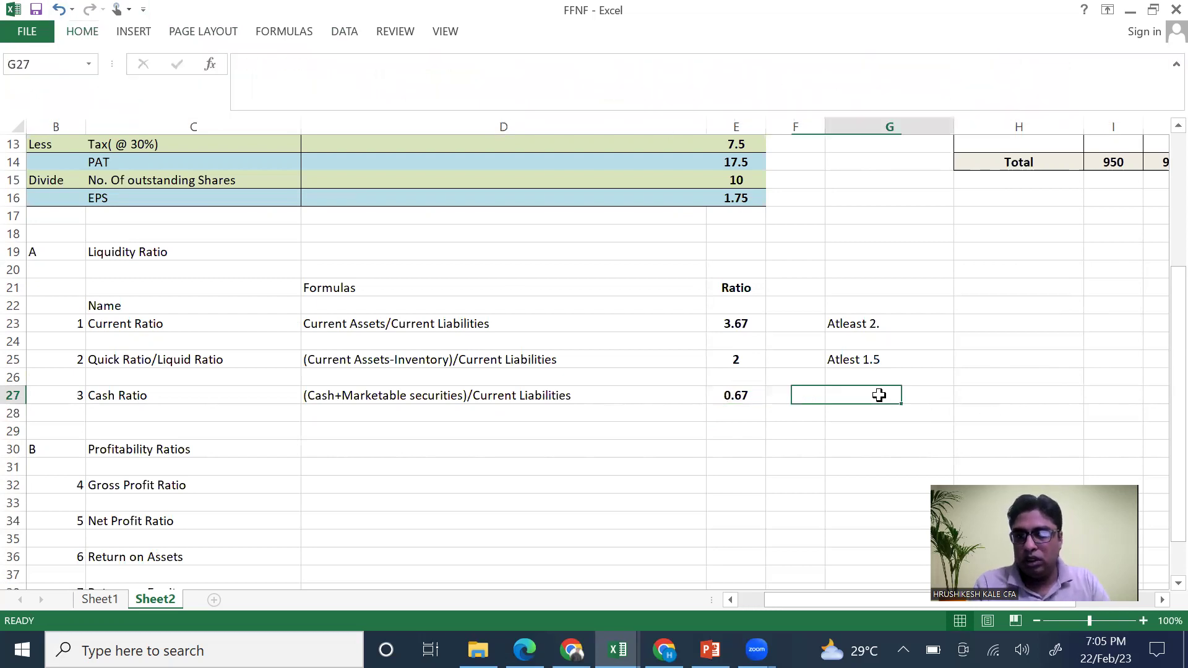
pyautogui.write('Atle')
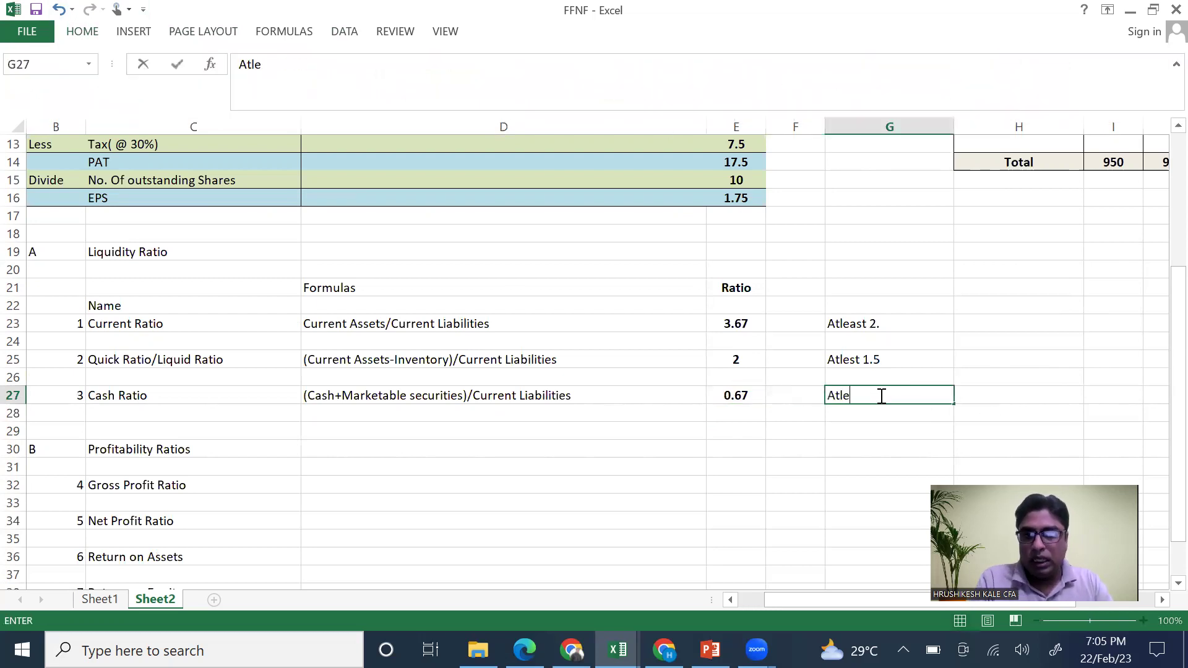
pyautogui.write('ast 05')
pyautogui.hotkey('ctrl', 'Return')
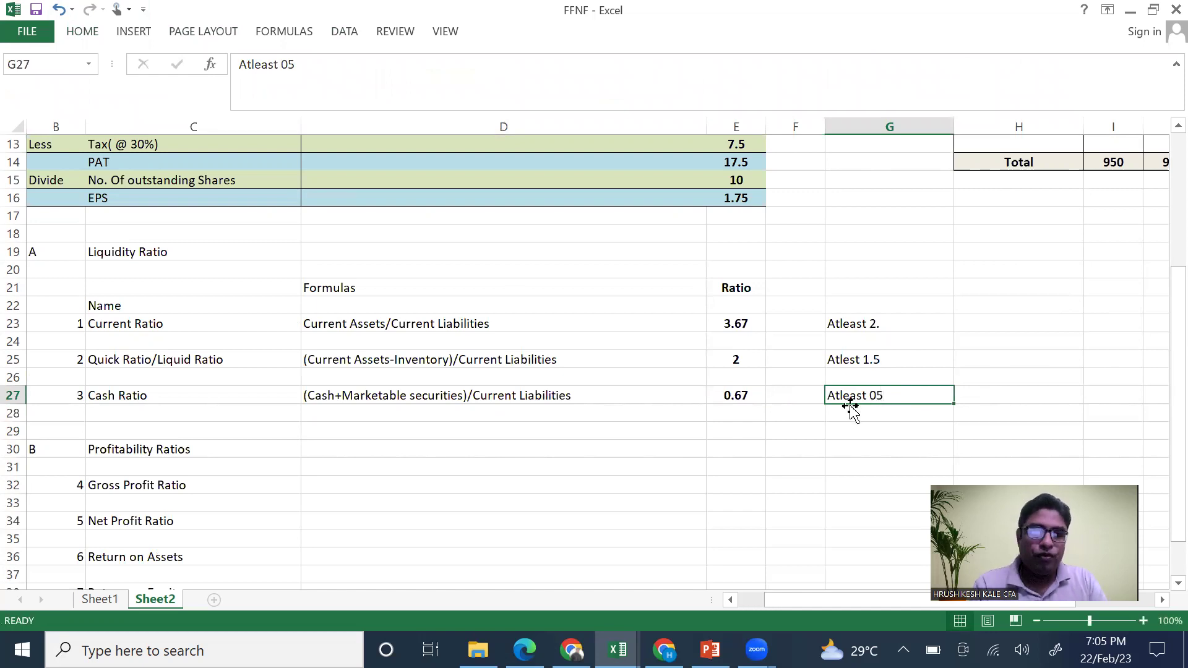
# Review the three liquidity ratios with their formulas and benchmarks, and compare them with the balance sheet items
pyautogui.click(650, 447)
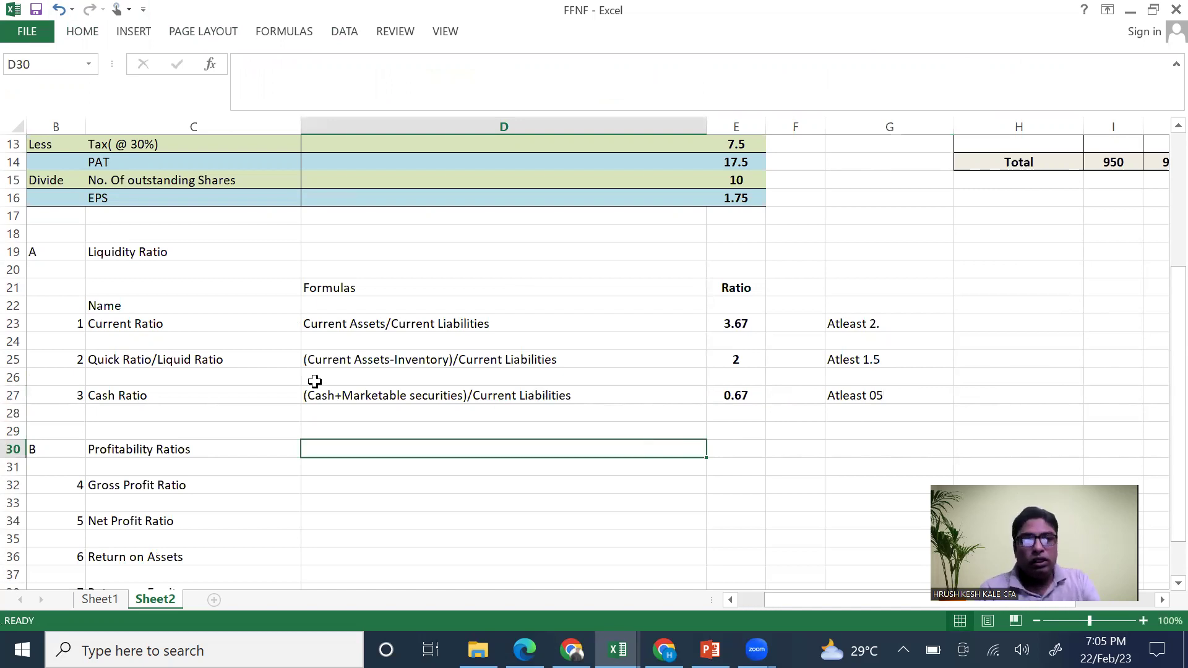
pyautogui.moveTo(14, 306); pyautogui.dragTo(19, 392)
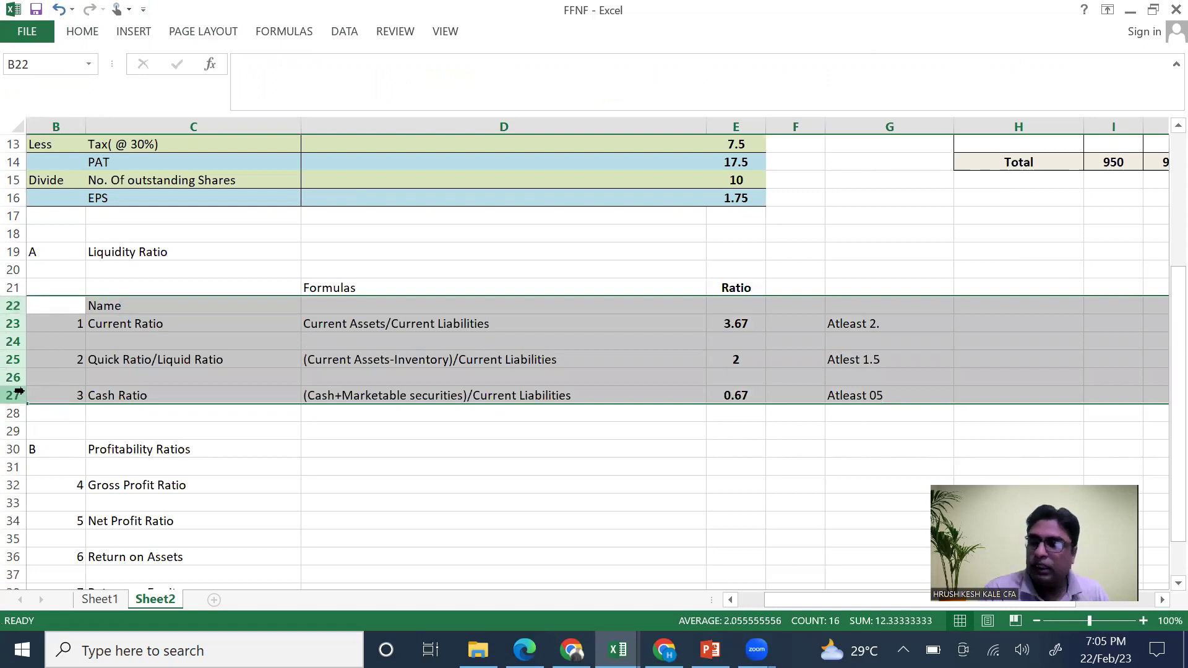
pyautogui.click(454, 396)
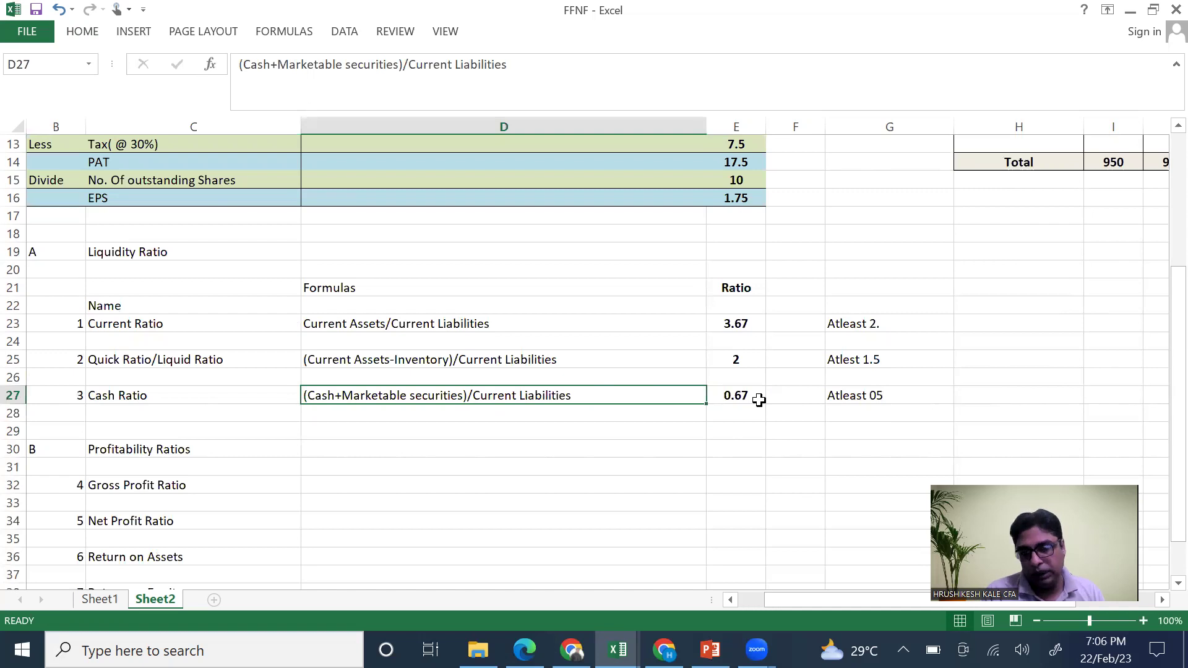
pyautogui.scroll(-1, 303, 481)
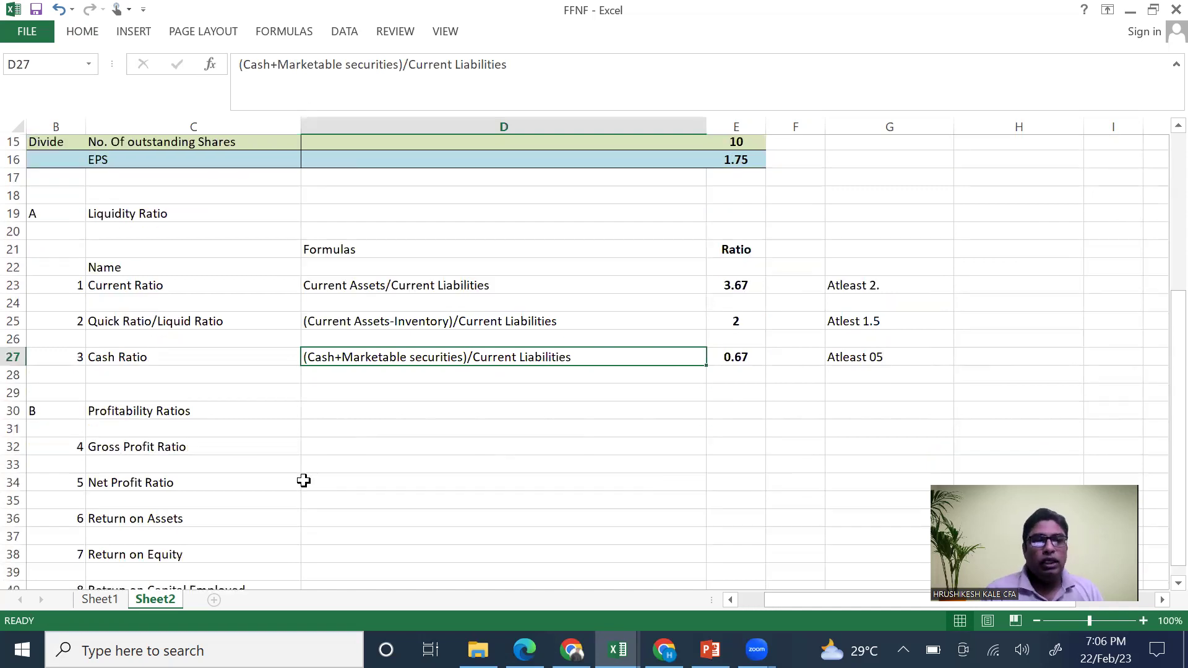
pyautogui.scroll(-1, 303, 481)
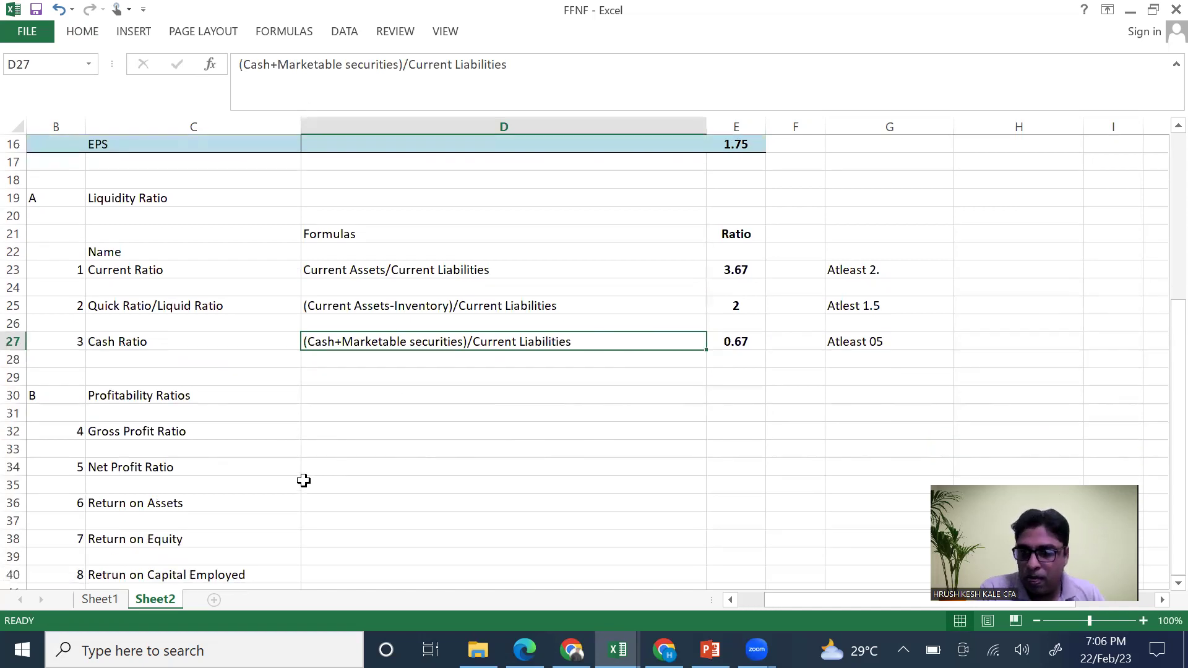
pyautogui.click(356, 450)
pyautogui.moveTo(163, 271); pyautogui.dragTo(210, 333)
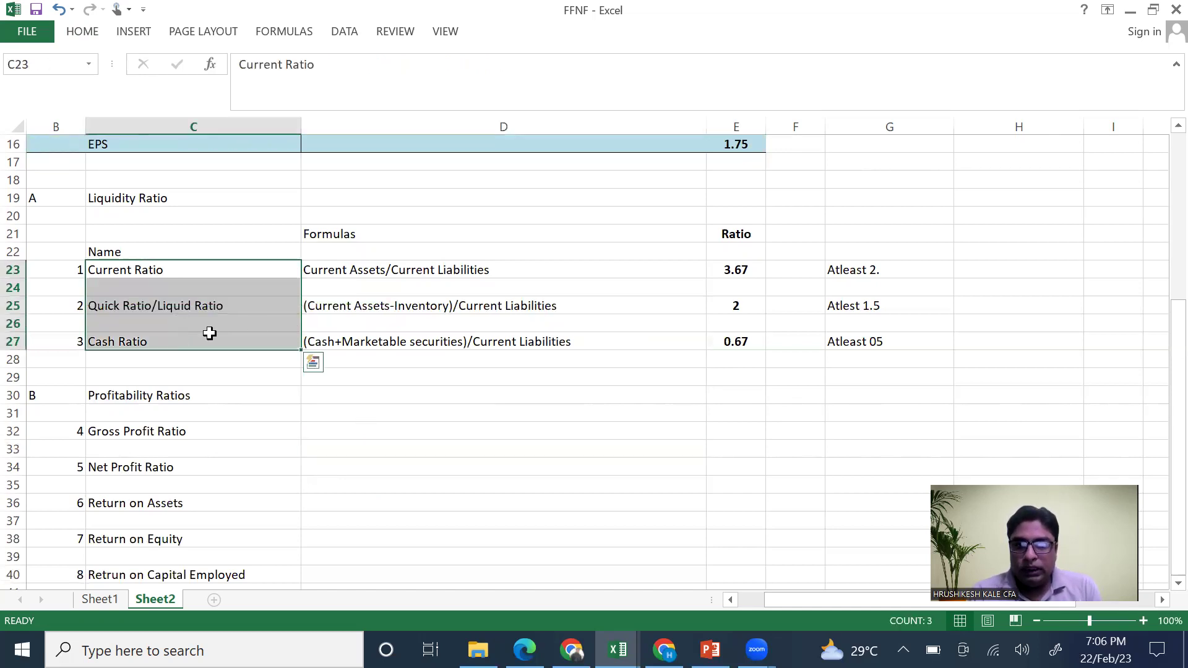
pyautogui.click(364, 265)
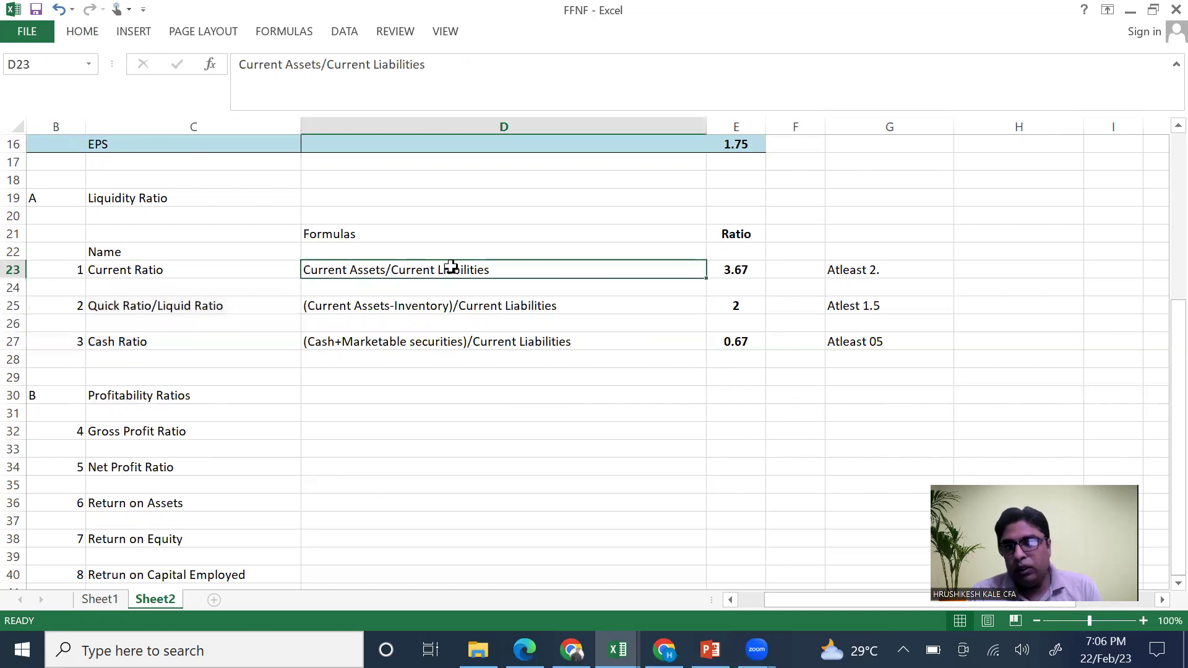
pyautogui.hscroll(5, 864, 278)
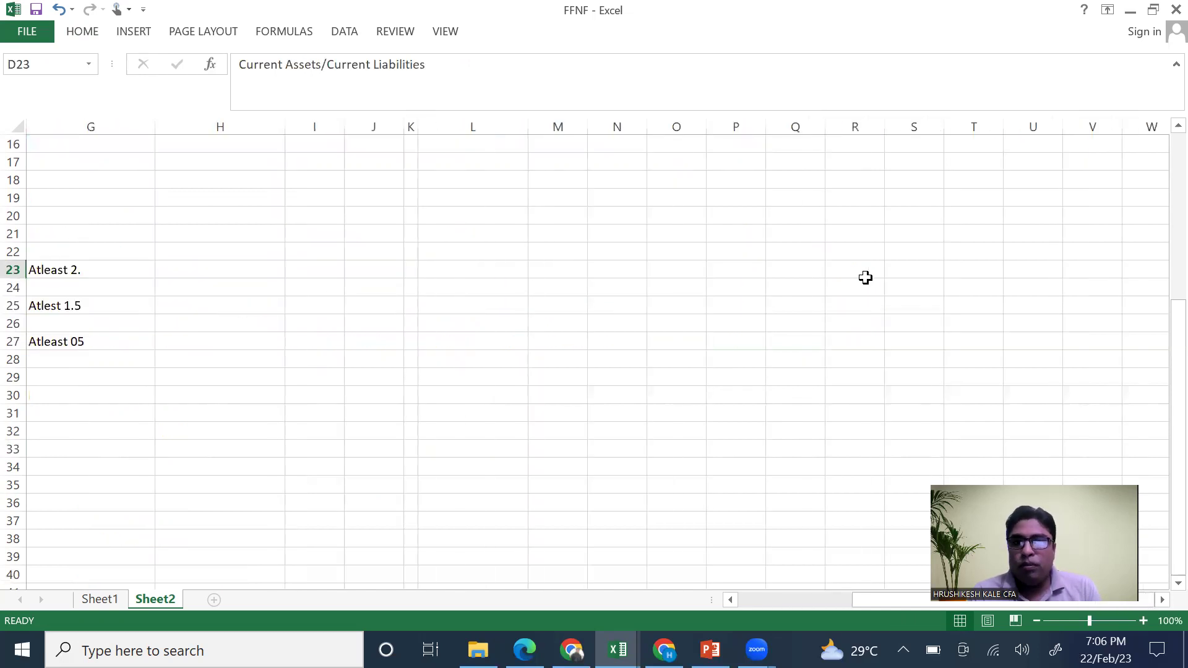
pyautogui.scroll(5, 865, 277)
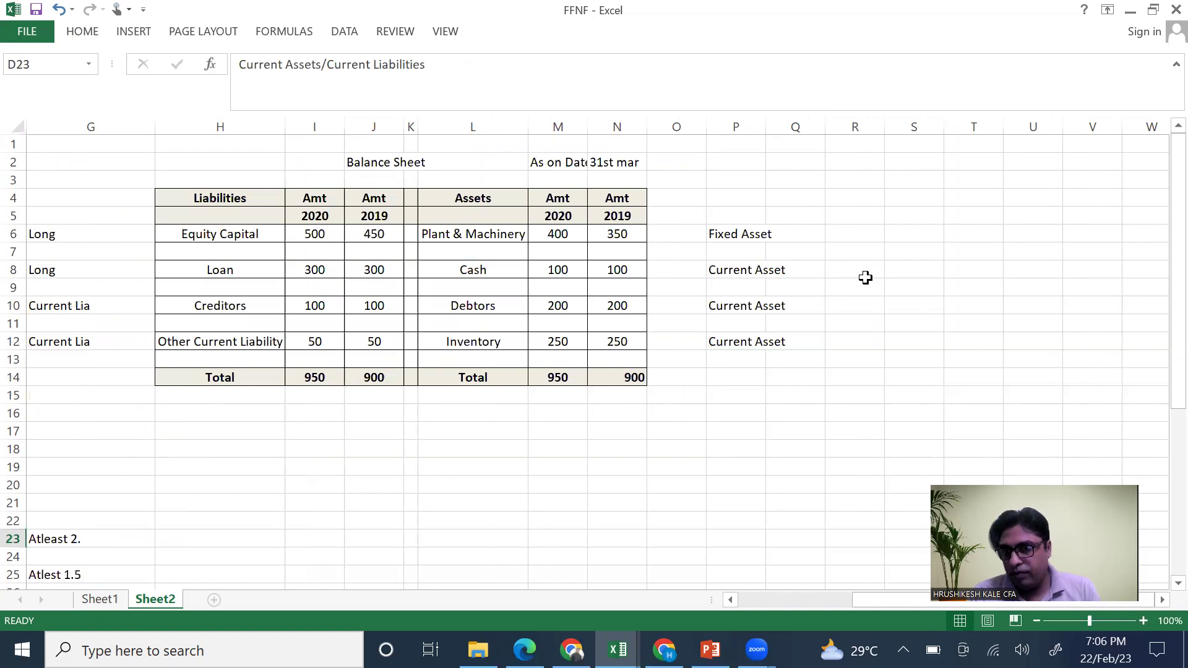
pyautogui.hscroll(-5, 865, 278)
pyautogui.scroll(-5, 865, 277)
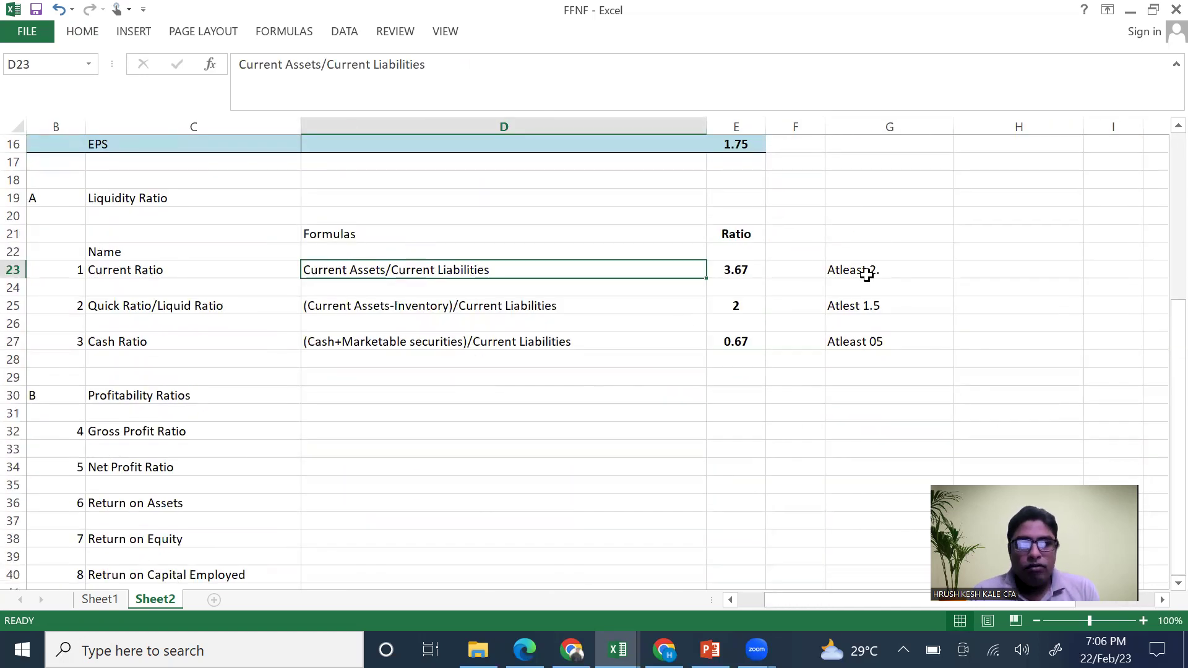
# Examine the income statement and the liabilities and assets in the balance sheet as sources for the profitability ratios
pyautogui.click(346, 399)
pyautogui.scroll(5, 456, 340)
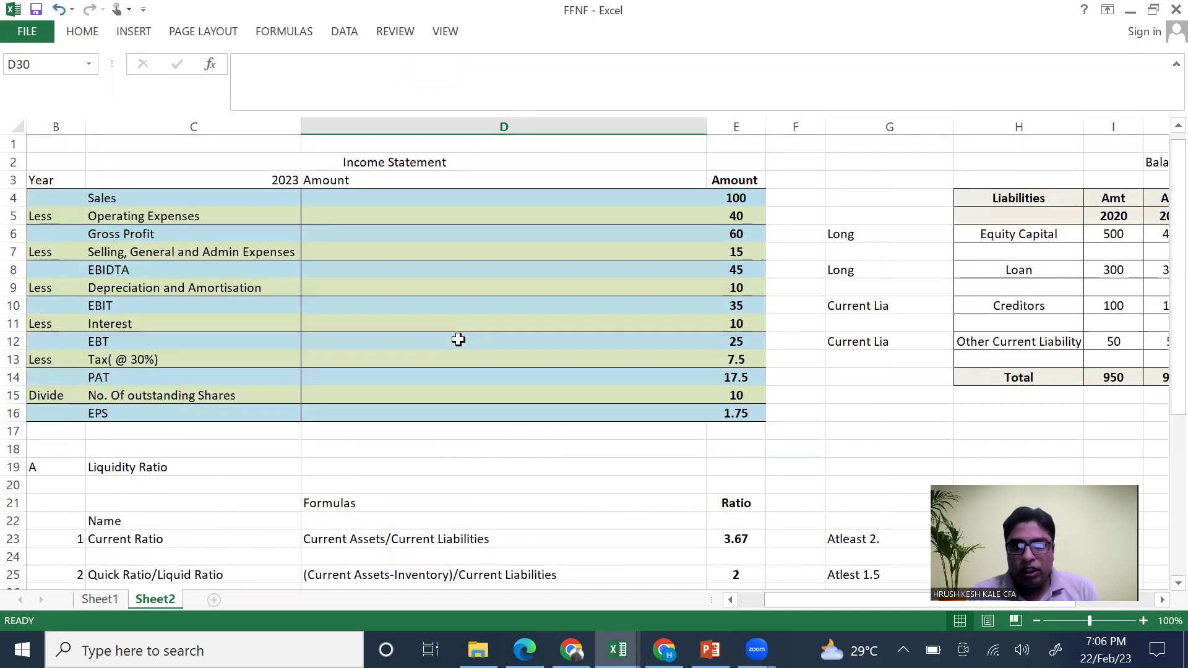
pyautogui.click(416, 230)
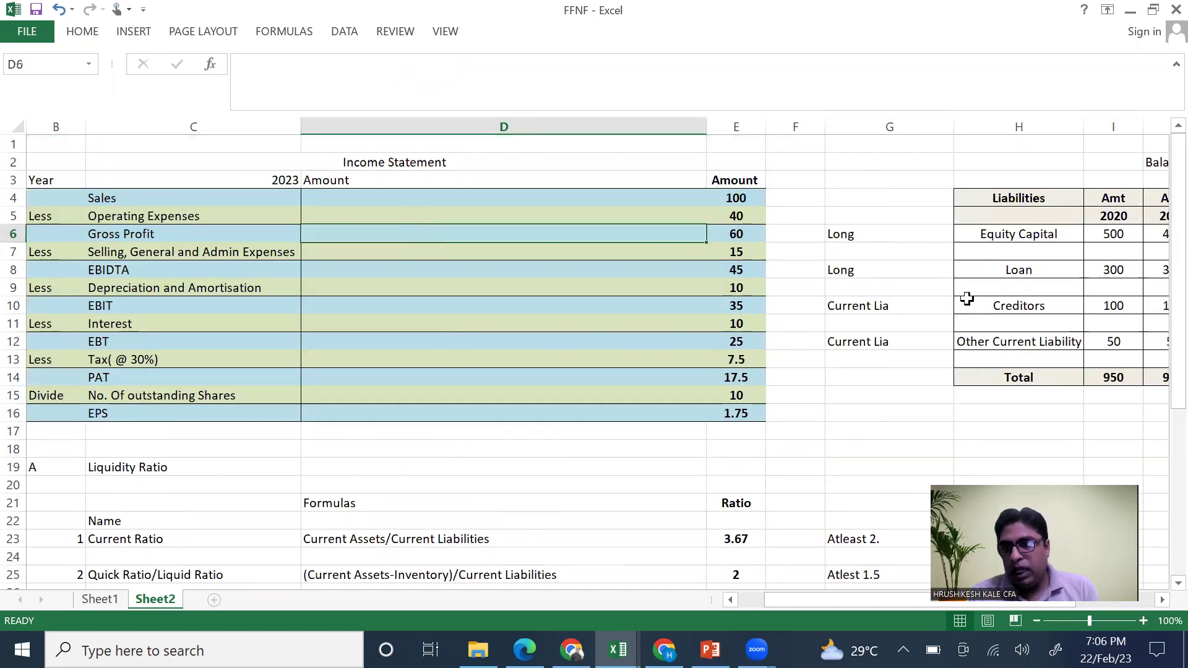
pyautogui.click(1007, 306)
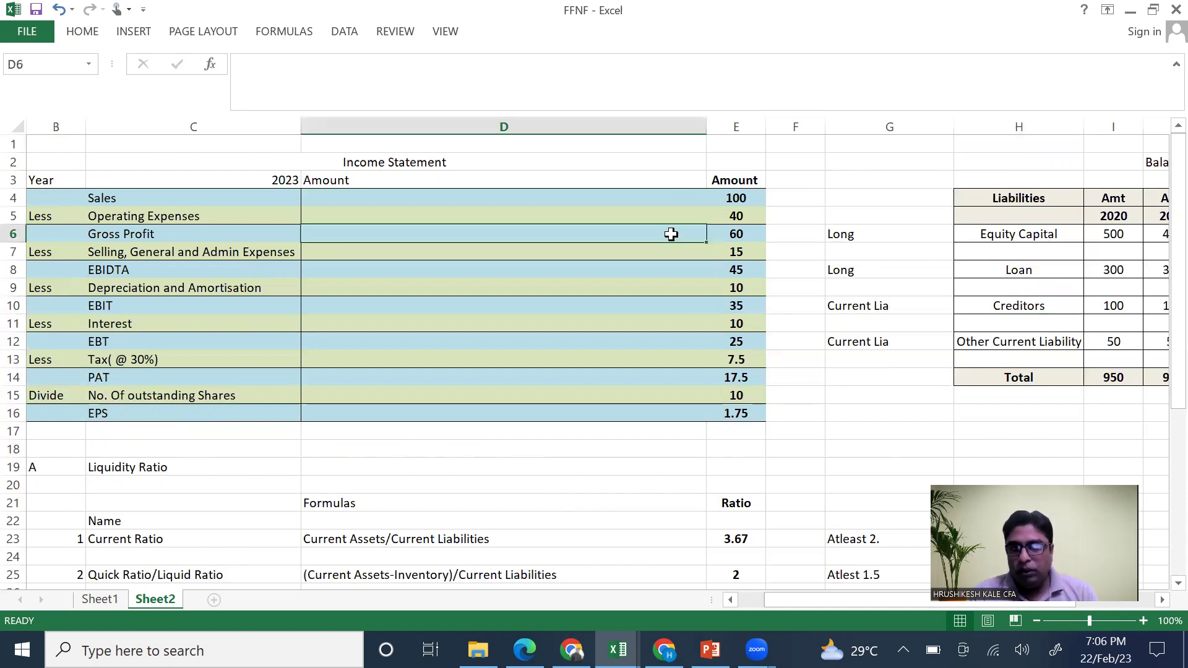
pyautogui.click(1042, 293)
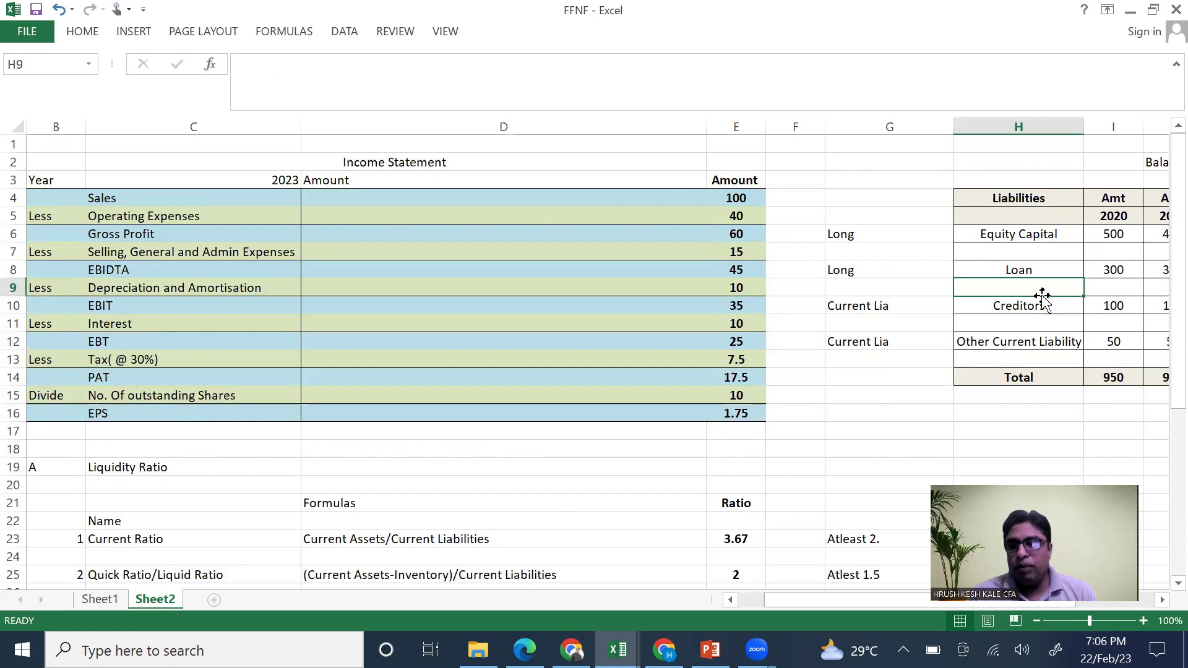
pyautogui.hscroll(2, 1042, 290)
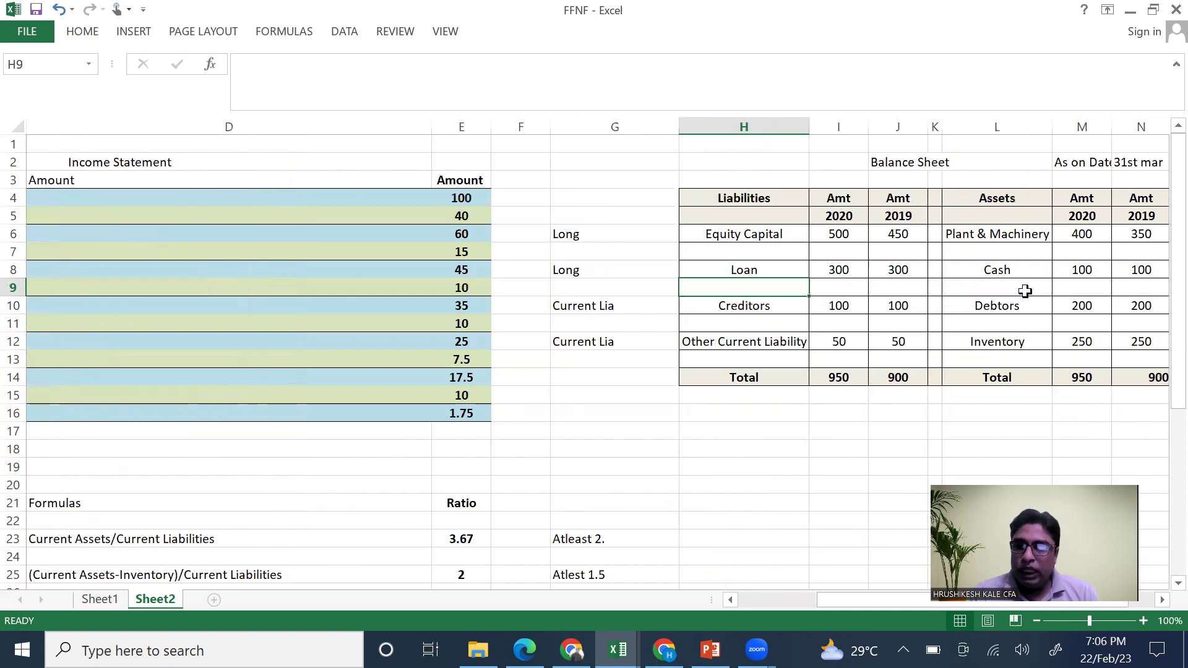
pyautogui.moveTo(823, 259); pyautogui.dragTo(892, 267)
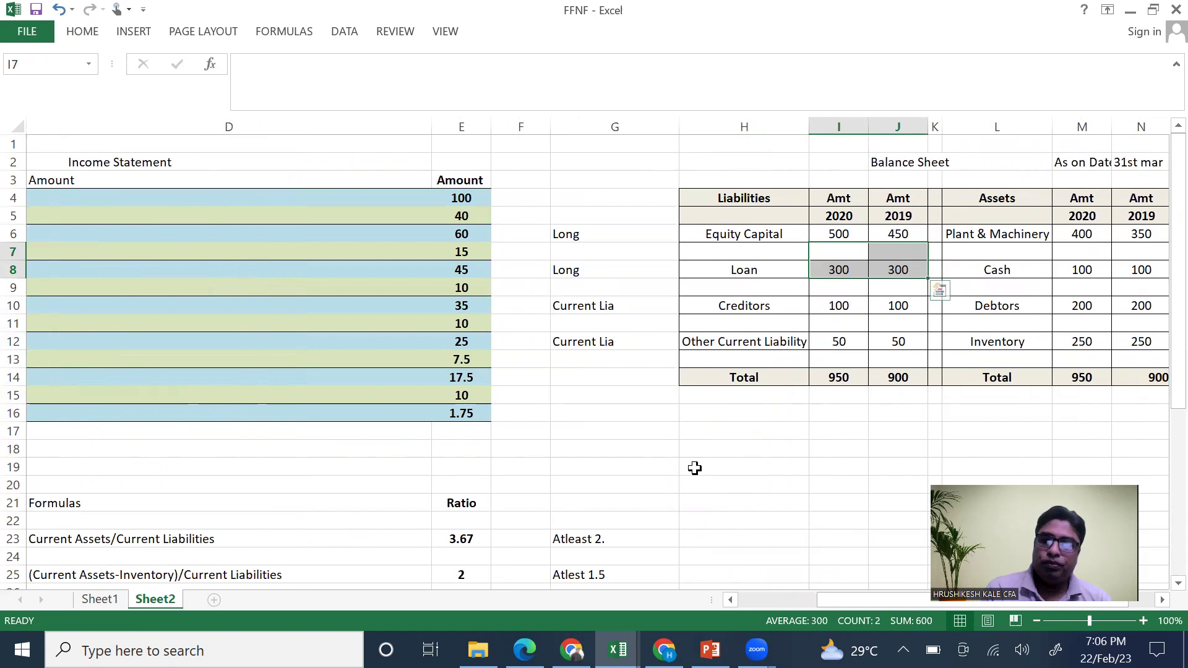
# Write "Gross profit/Net sales*100" in D32 as the Gross Profit Ratio formula
pyautogui.scroll(-5, 666, 489)
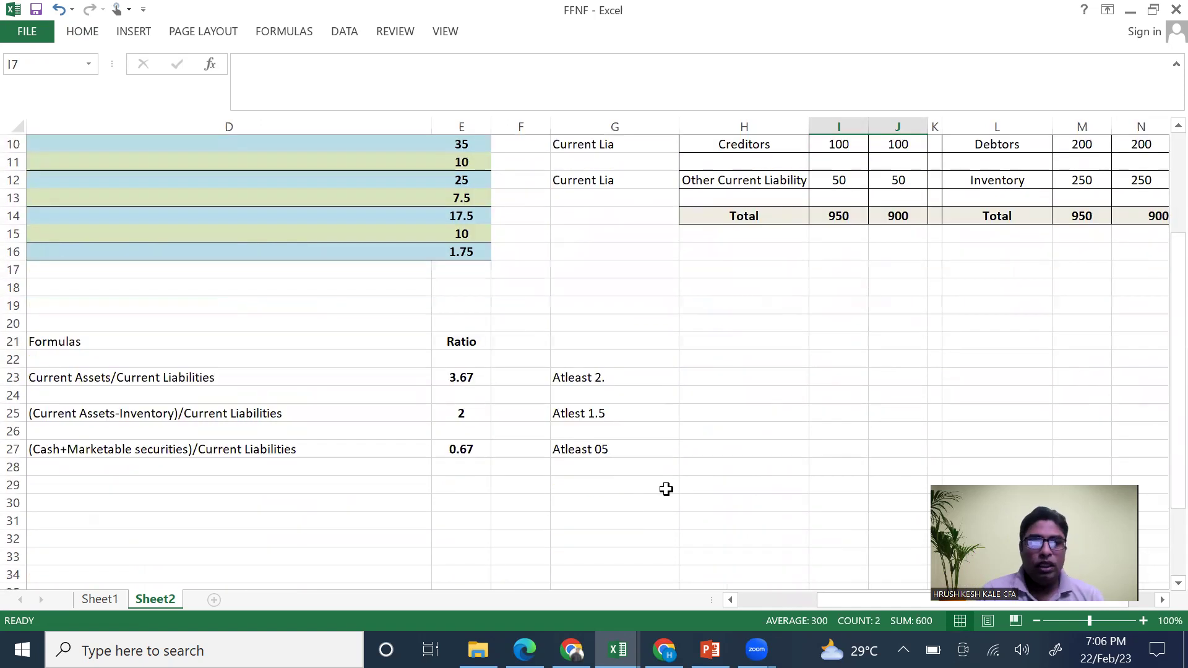
pyautogui.hscroll(-3, 666, 490)
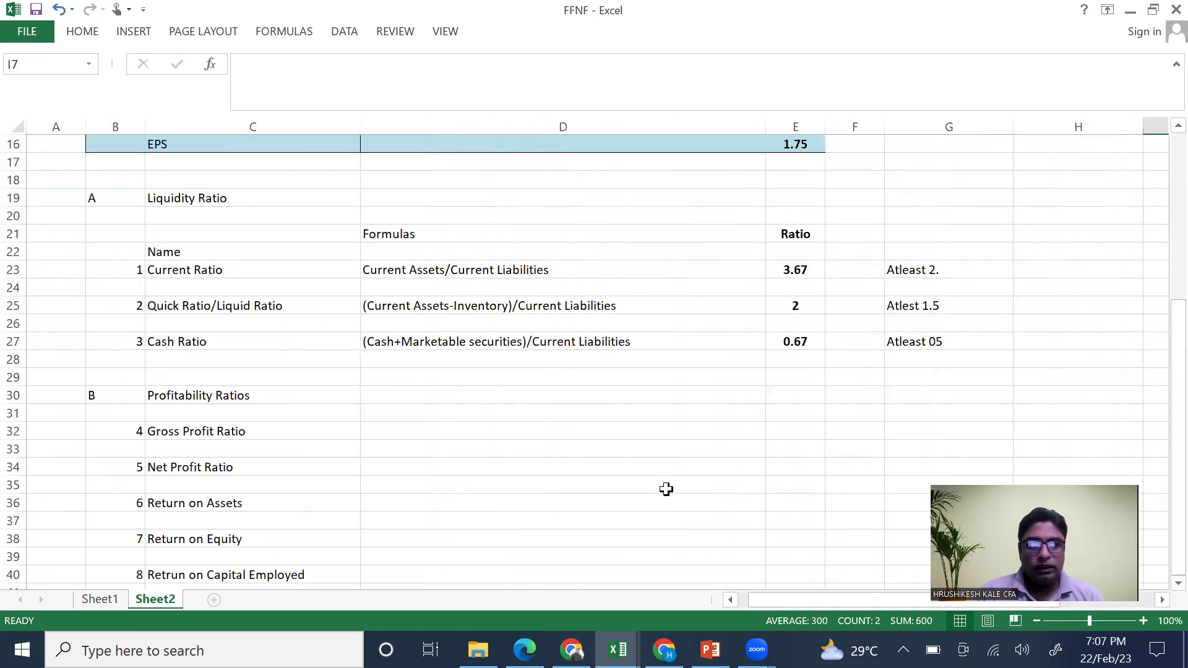
pyautogui.click(505, 432)
pyautogui.write('Gross')
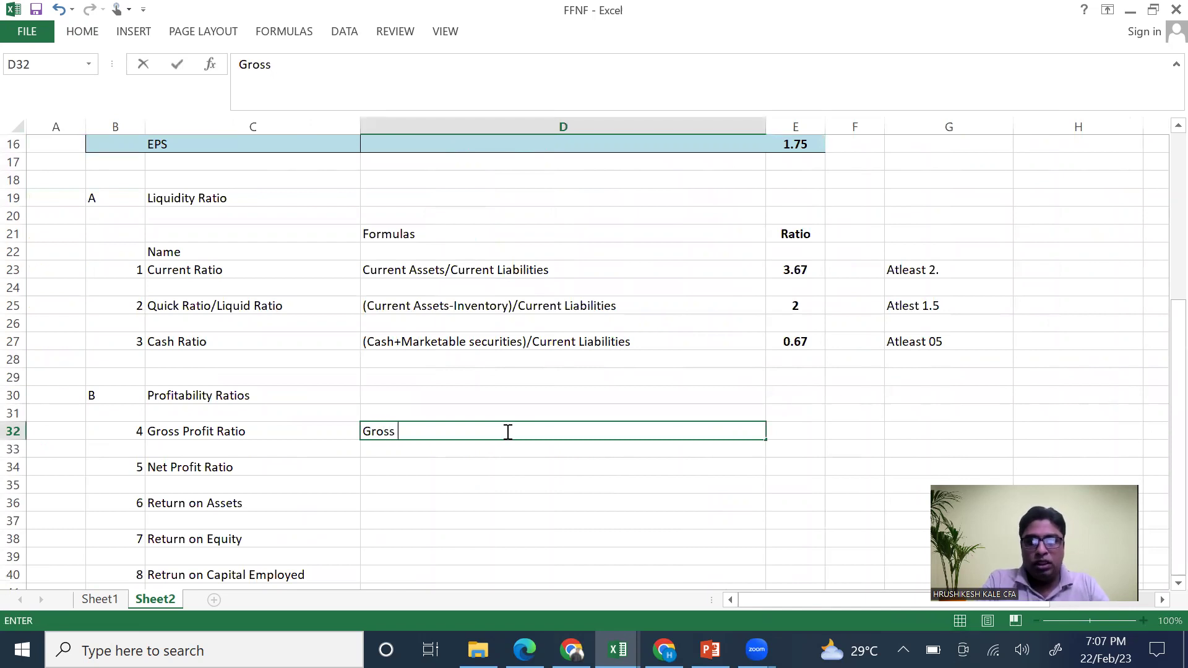
pyautogui.write(' profi')
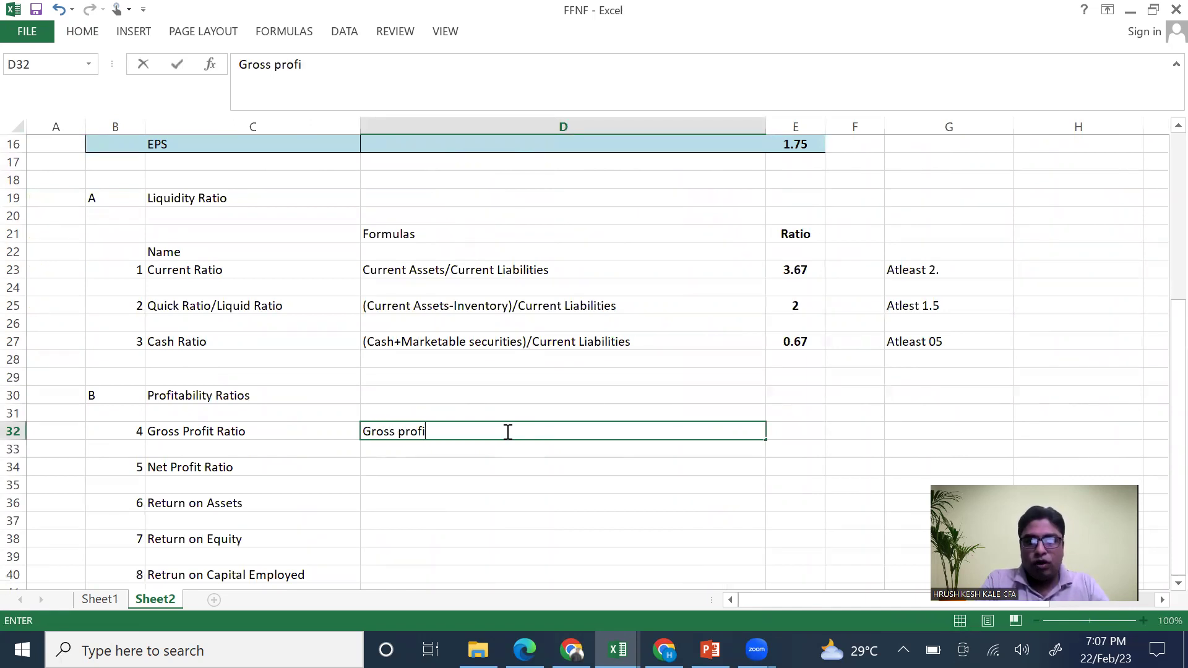
pyautogui.write('t/N')
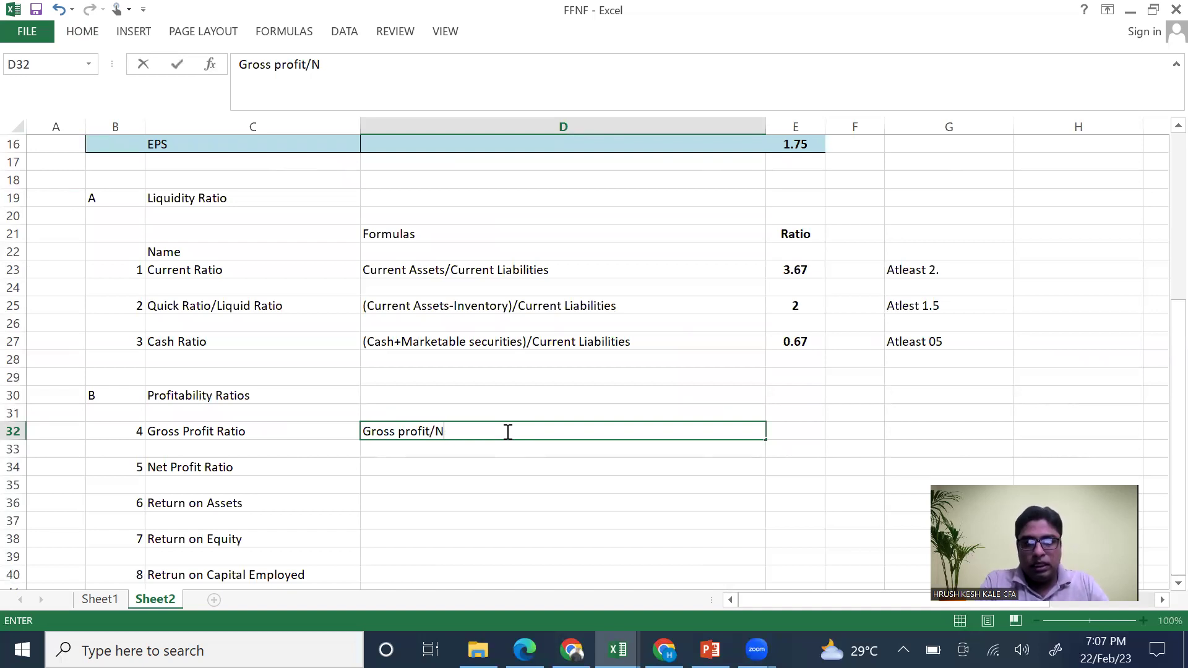
pyautogui.write('et sales')
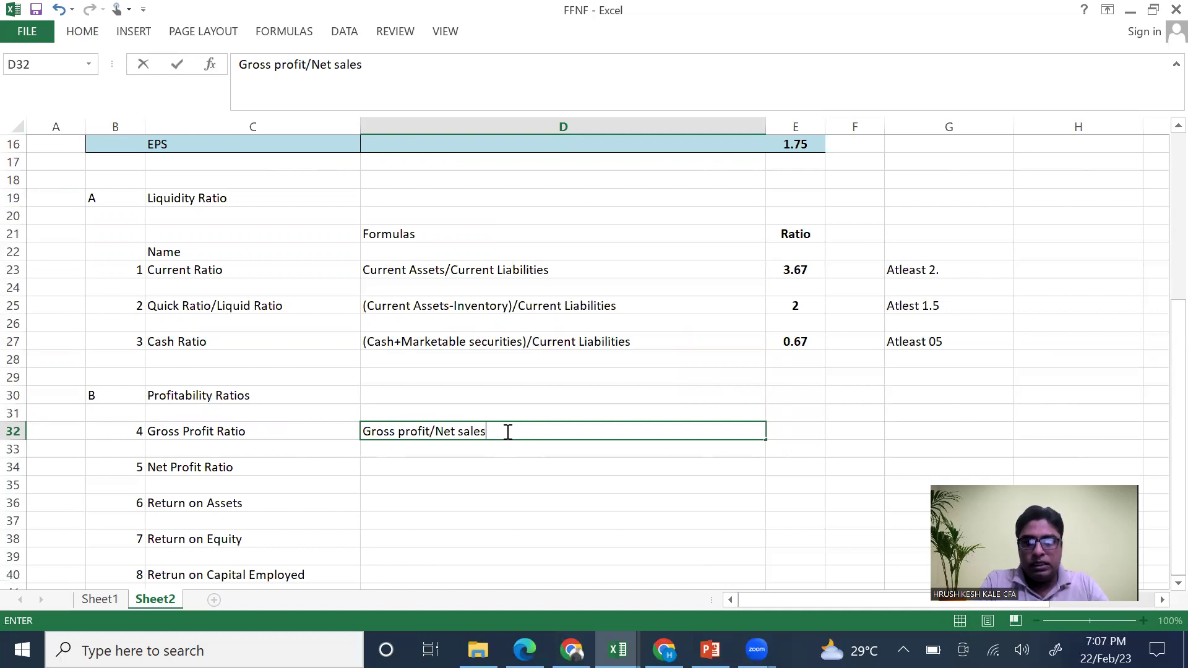
pyautogui.write('*100')
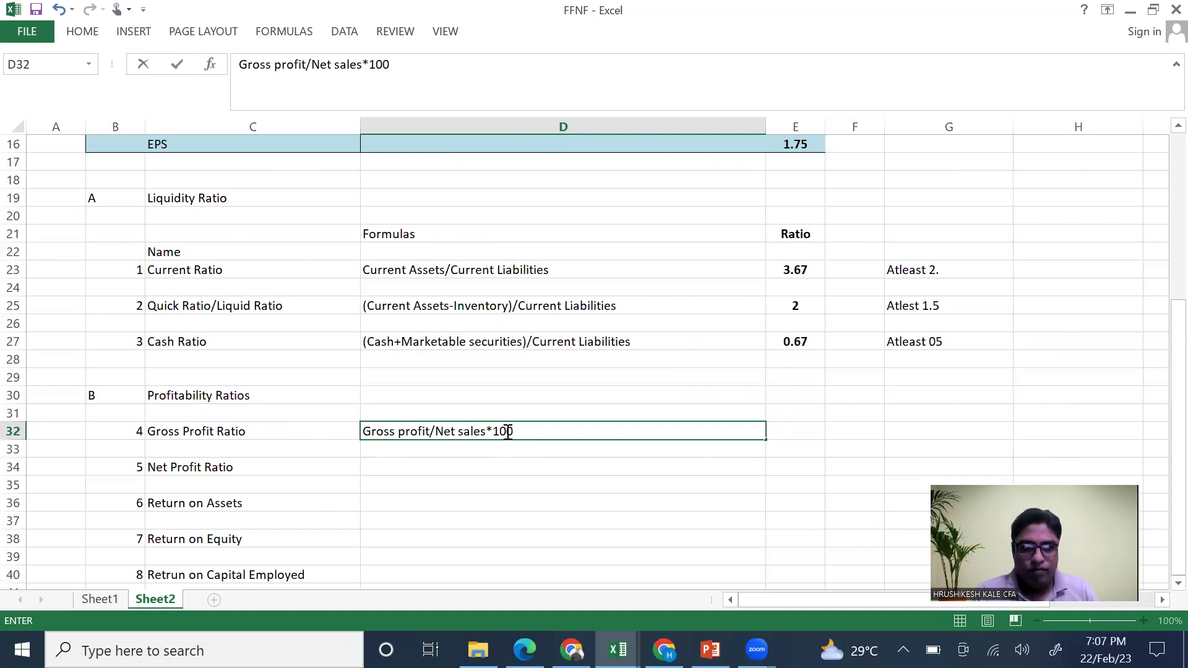
pyautogui.click(528, 466)
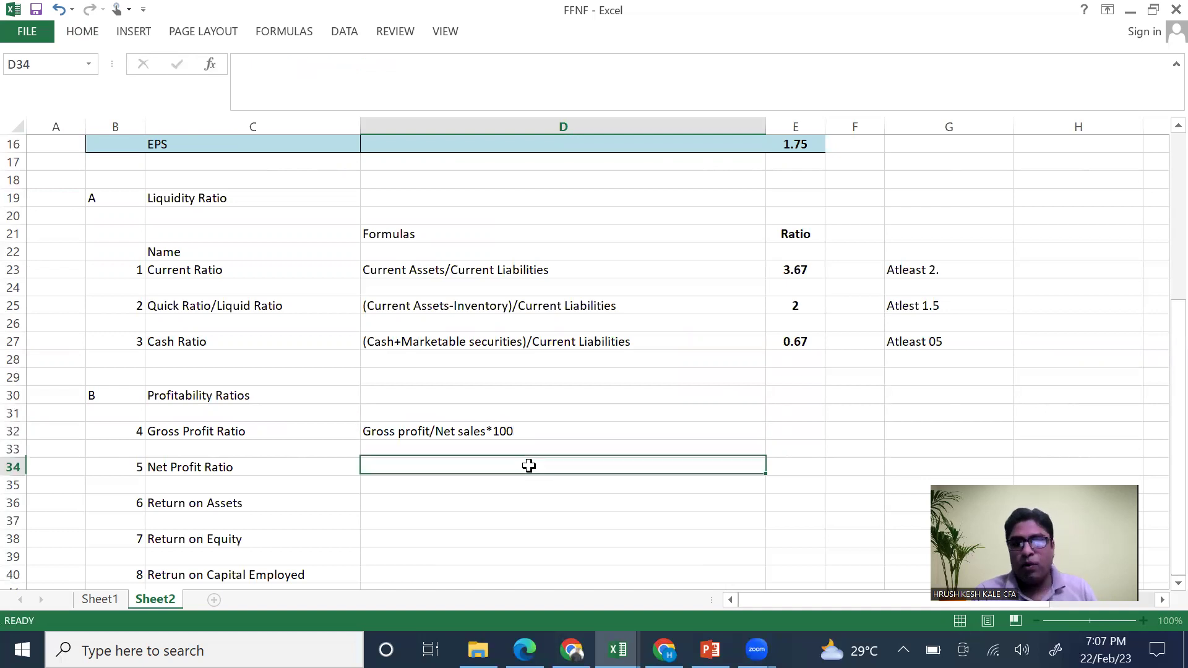
# Review the terms of the Gross Profit Ratio formula in D32 and the names of the return ratios listed below it
pyautogui.click(387, 447)
pyautogui.click(385, 432)
pyautogui.doubleClick(385, 431)
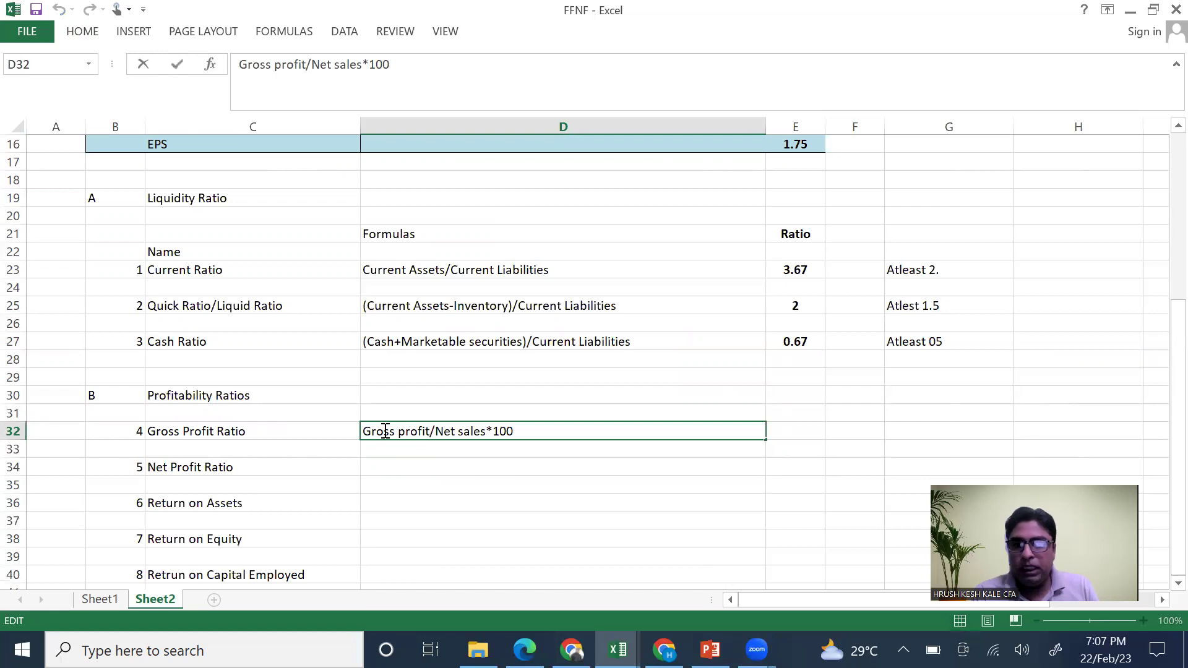
pyautogui.doubleClick(469, 432)
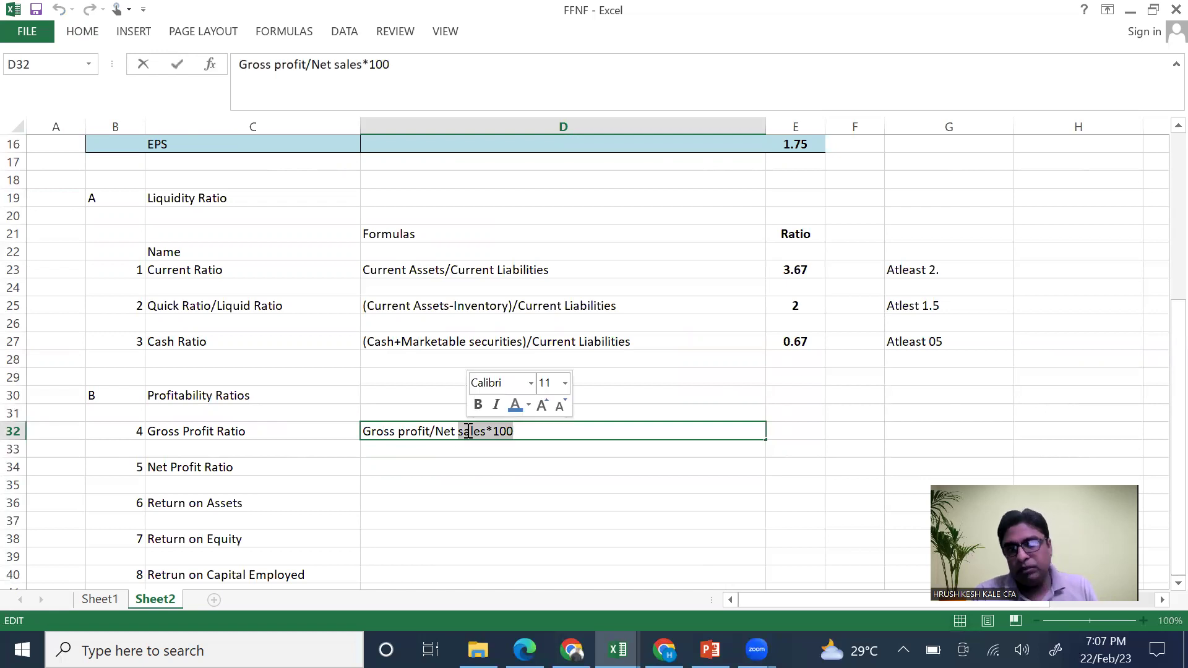
pyautogui.press('Escape')
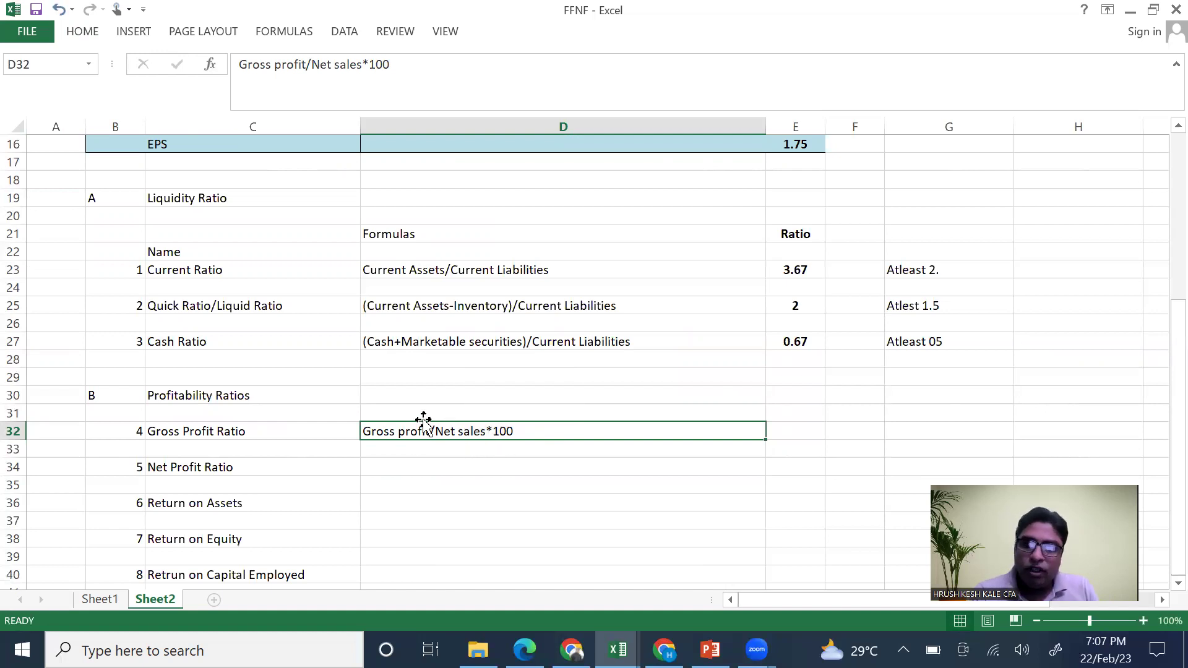
pyautogui.scroll(-1, 525, 466)
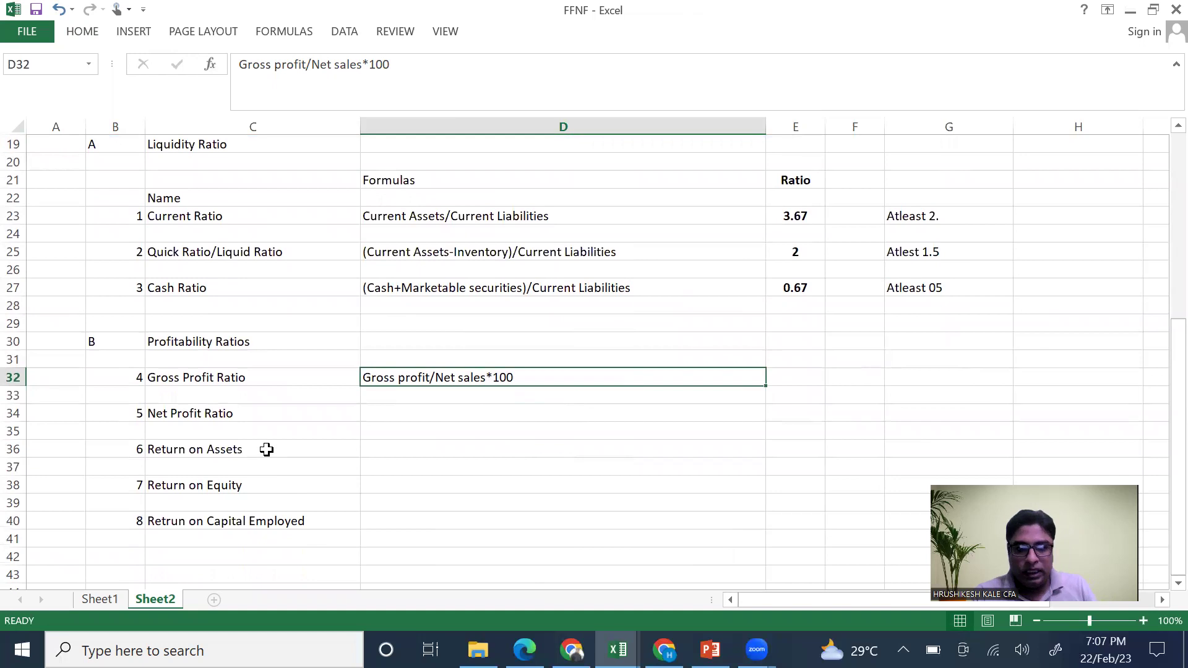
pyautogui.moveTo(265, 451); pyautogui.dragTo(276, 522)
pyautogui.click(587, 482)
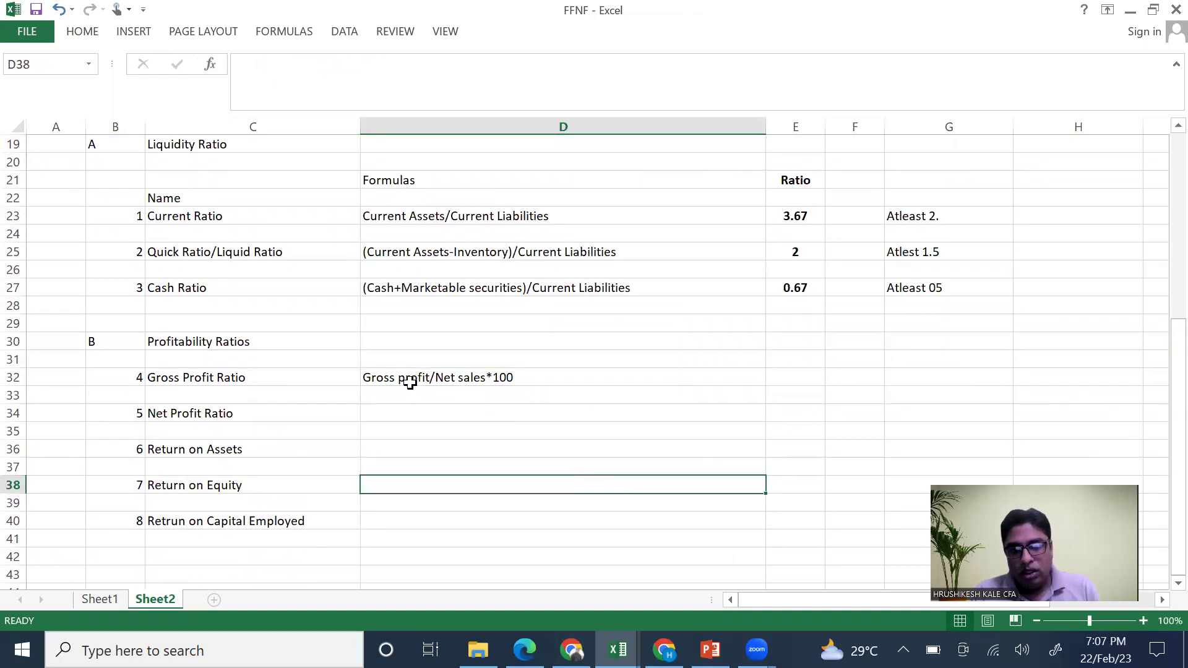
# Calculate the Gross Profit Ratio in E32 by dividing gross profit by sales with the formula =E6/E4
pyautogui.click(802, 378)
pyautogui.write('=')
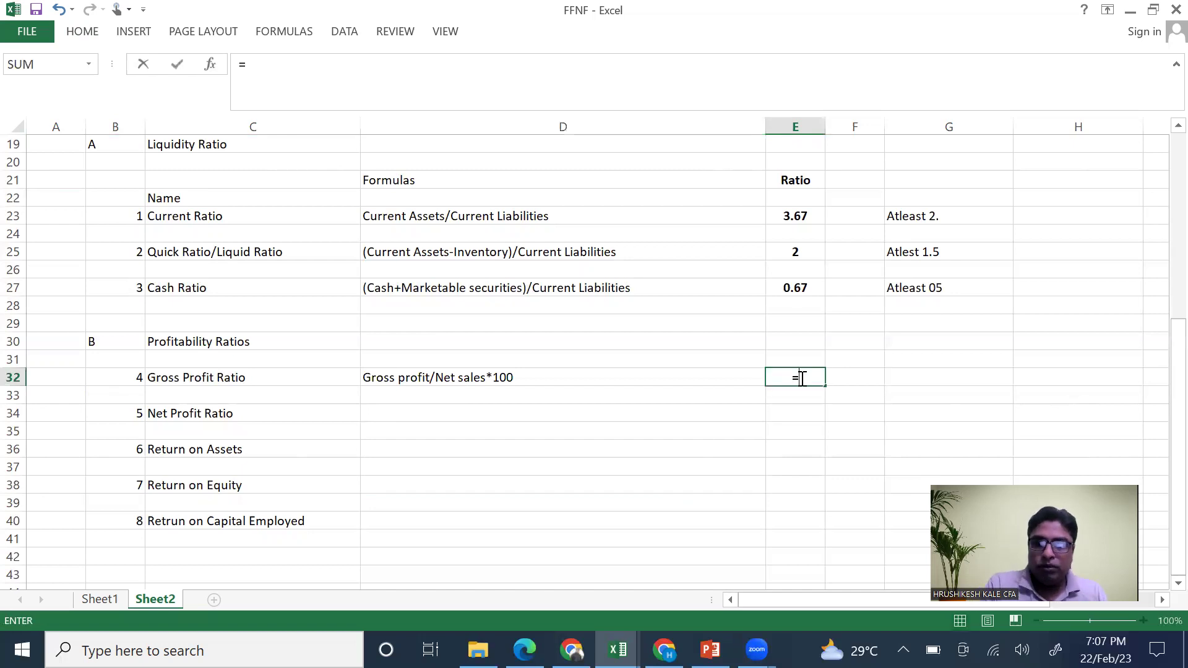
pyautogui.scroll(6, 787, 375)
pyautogui.scroll(1, 787, 374)
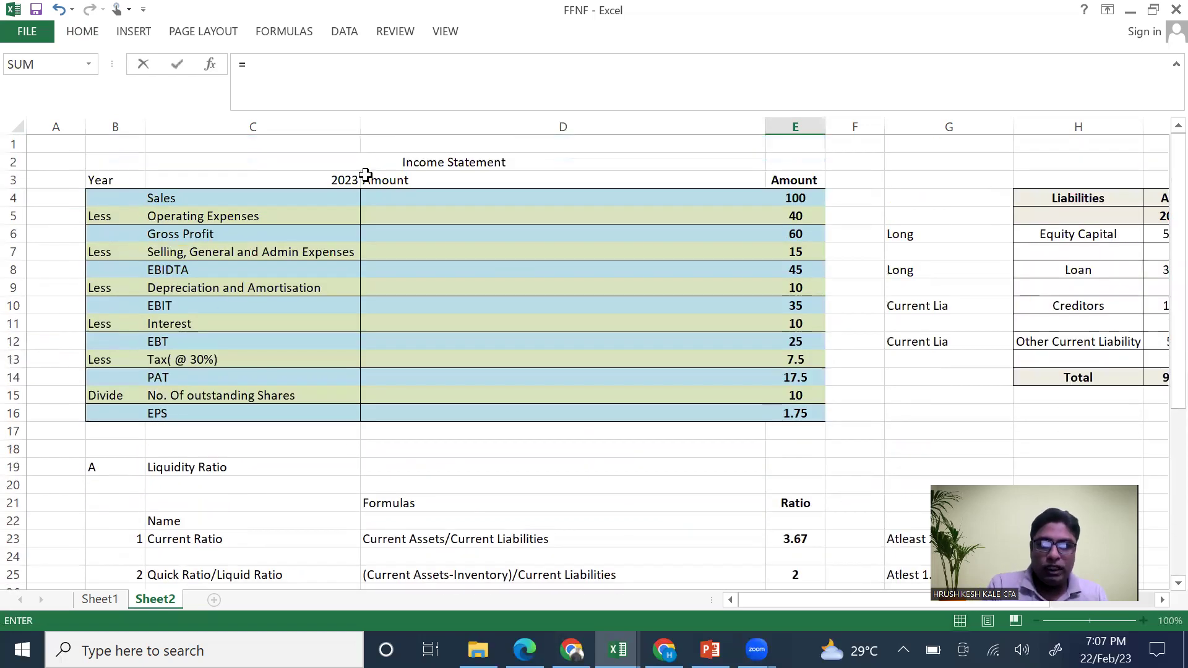
pyautogui.click(793, 232)
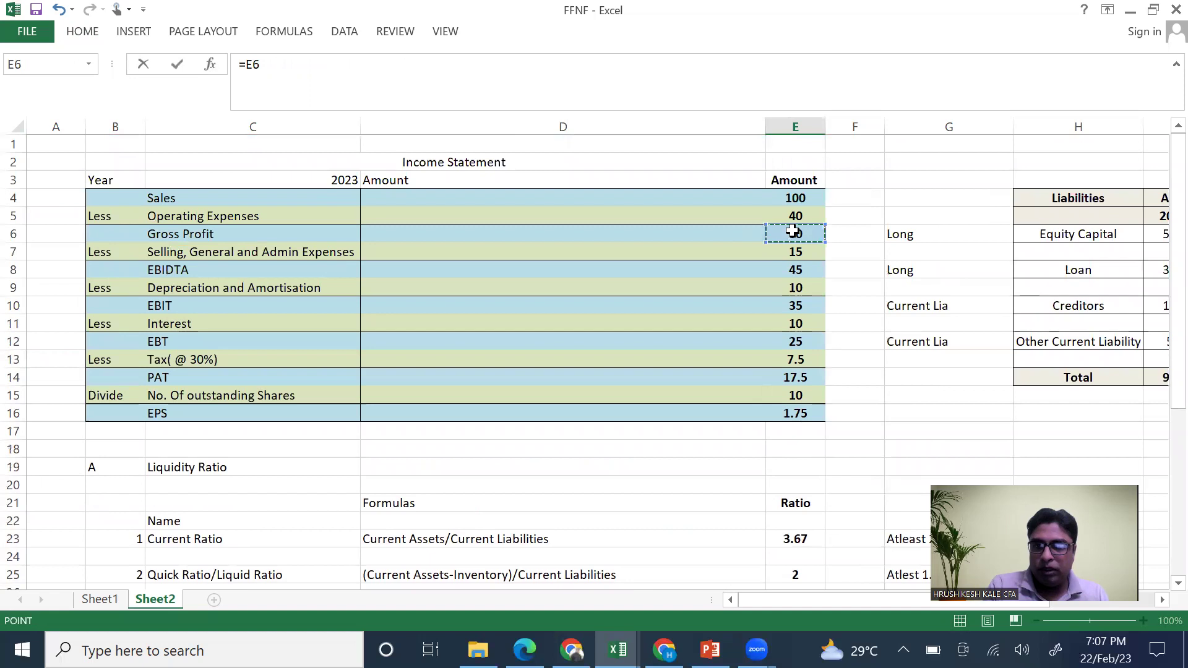
pyautogui.write('/')
pyautogui.click(797, 200)
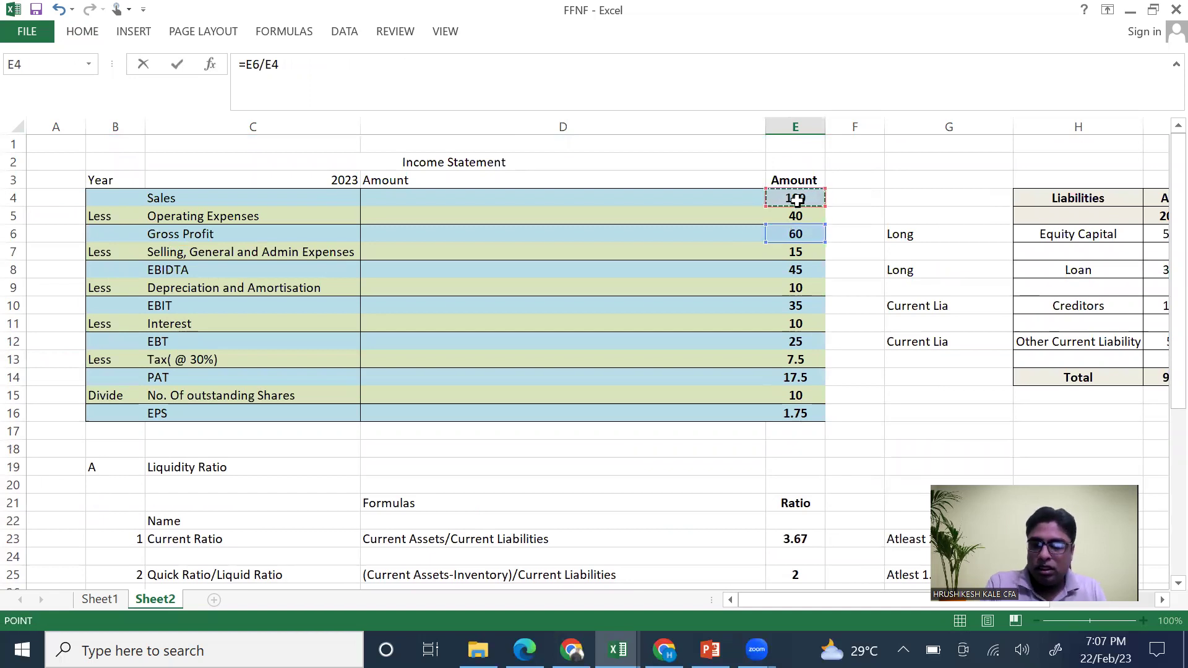
pyautogui.press('Return')
# Format the Gross Profit Ratio result in E32 as a percentage
pyautogui.scroll(-2, 829, 486)
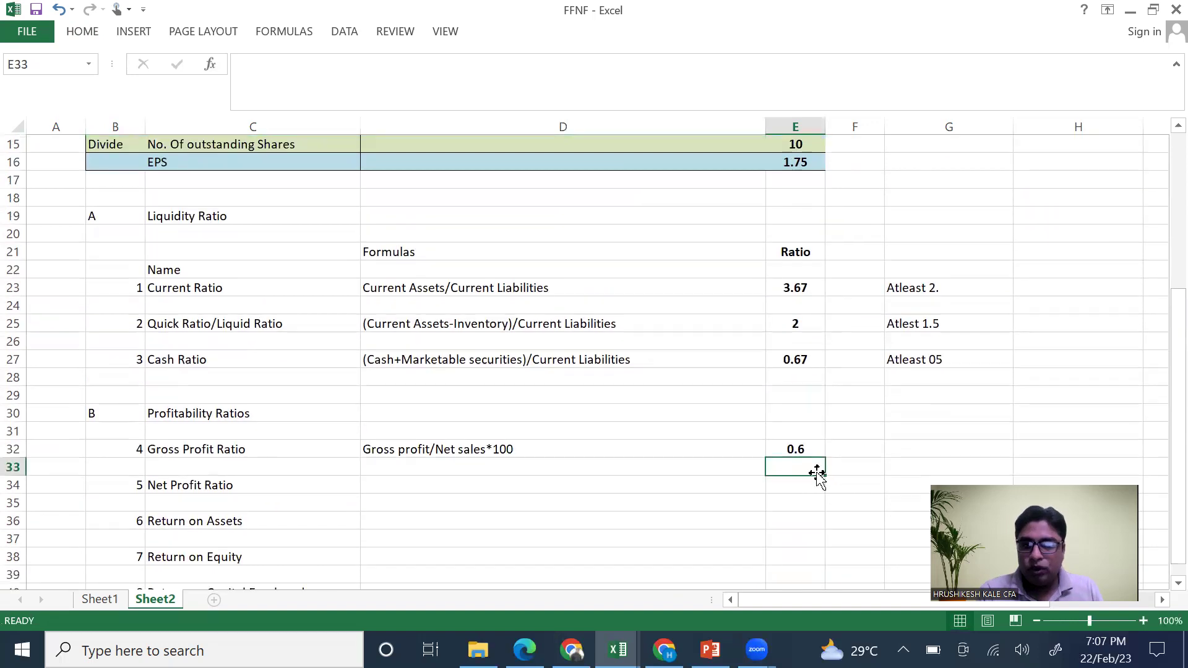
pyautogui.click(798, 451)
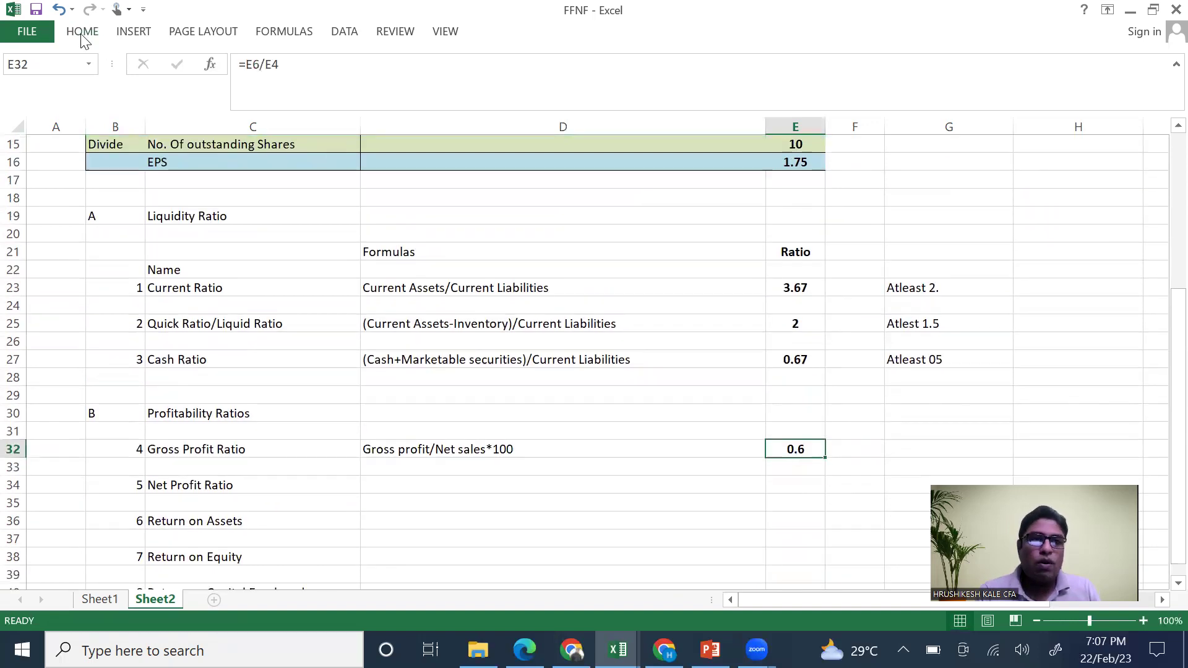
pyautogui.click(560, 89)
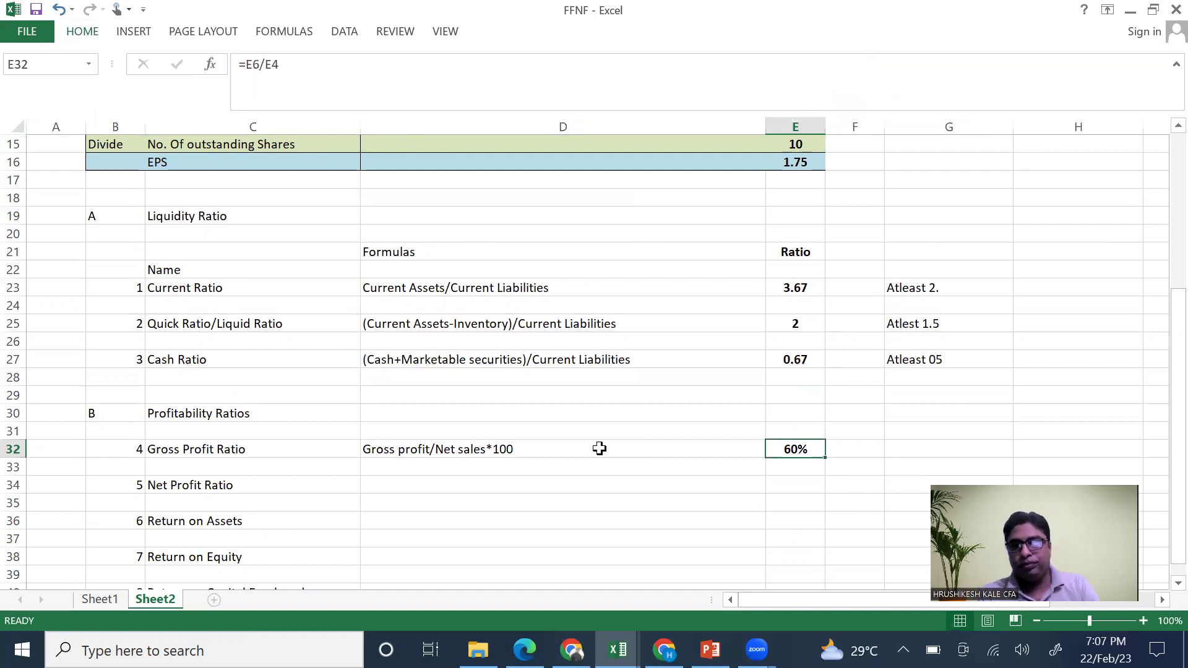
# Write "Net Profit/Net sales*100" in D34 as the Net Profit Ratio formula
pyautogui.click(465, 483)
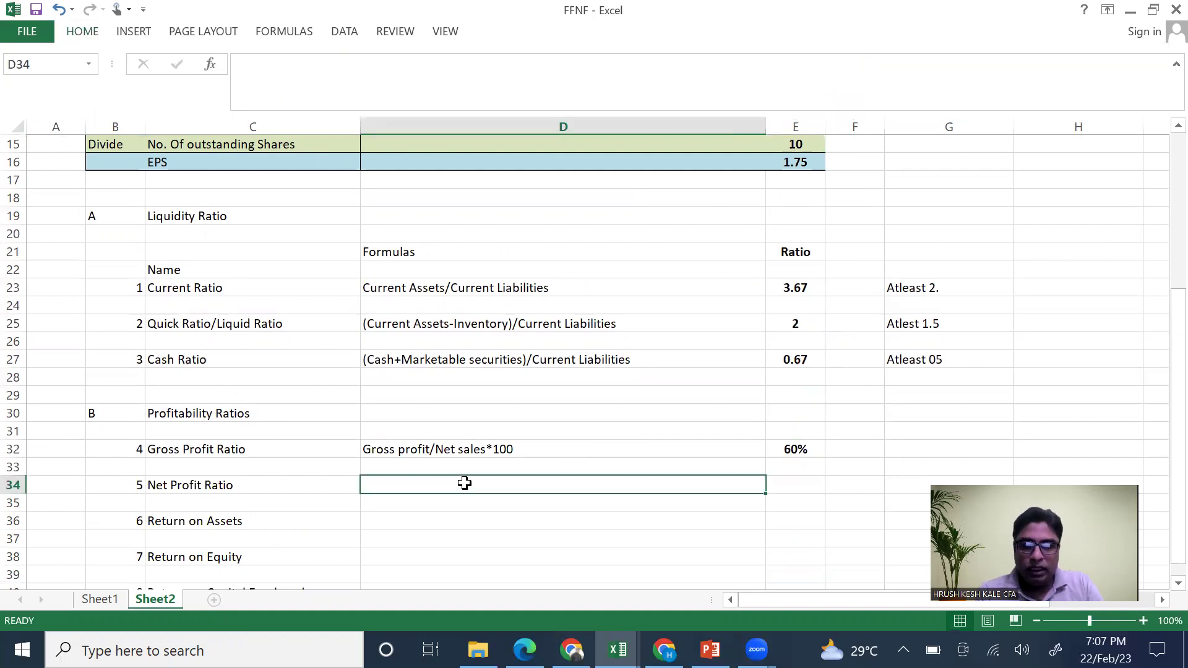
pyautogui.write('N')
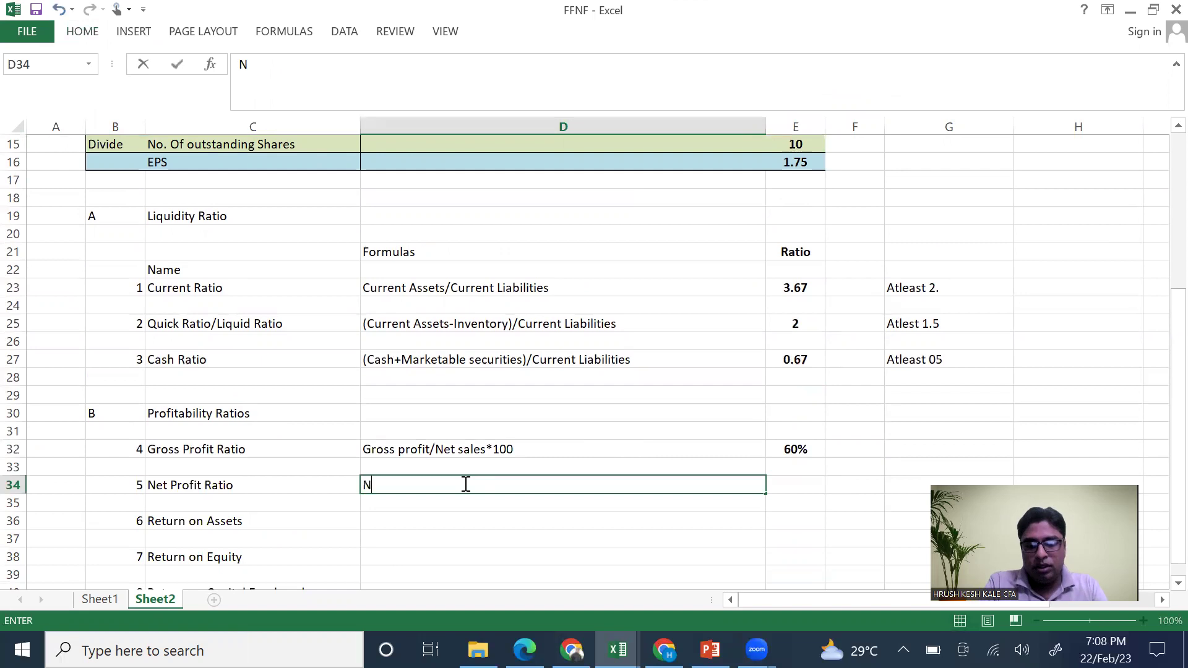
pyautogui.write('et Prof')
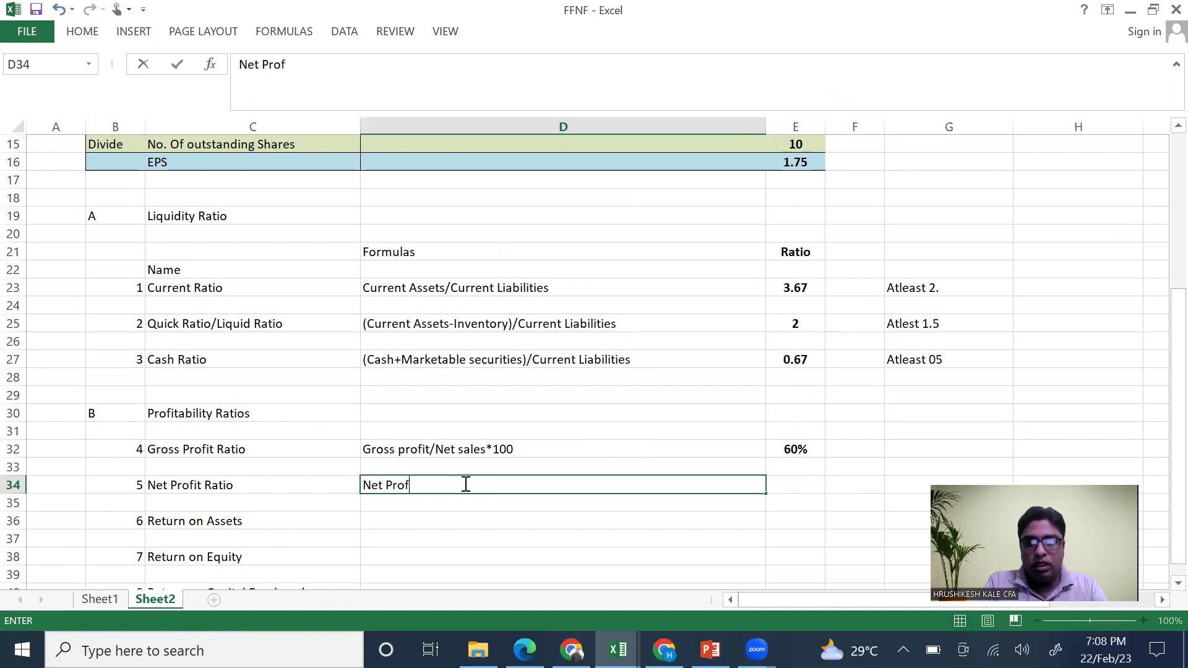
pyautogui.write('it/Net sales')
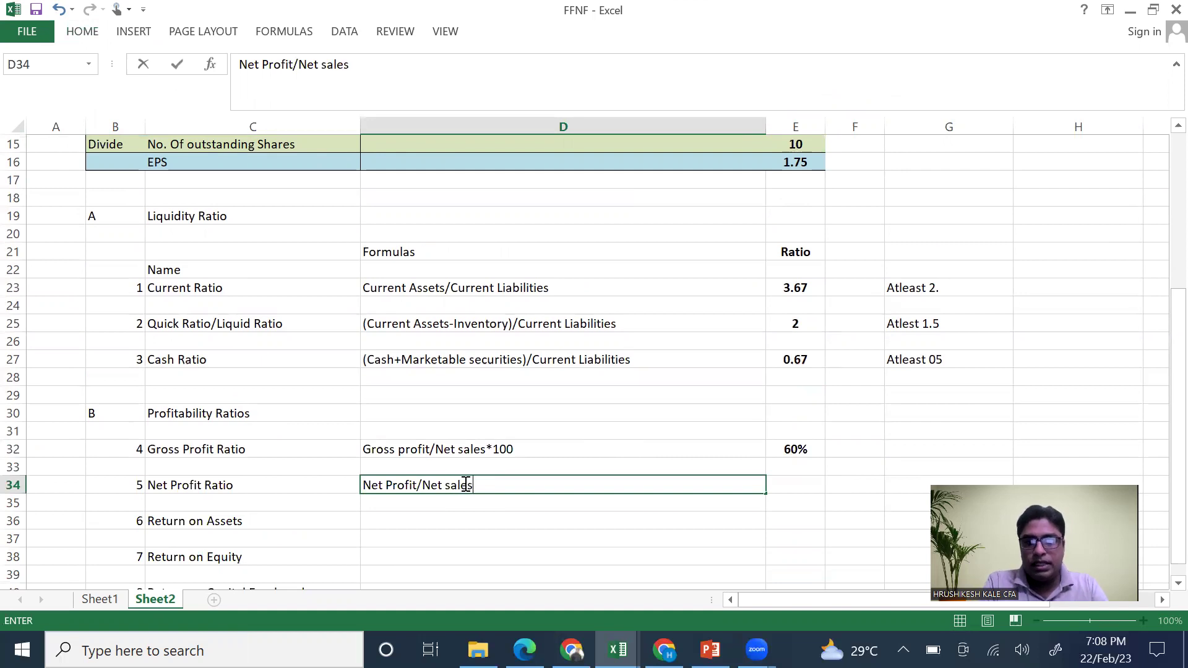
pyautogui.write('*100')
# Calculate the Net Profit Ratio in E34 by dividing PAT by sales with the formula =E14/E4
pyautogui.click(802, 484)
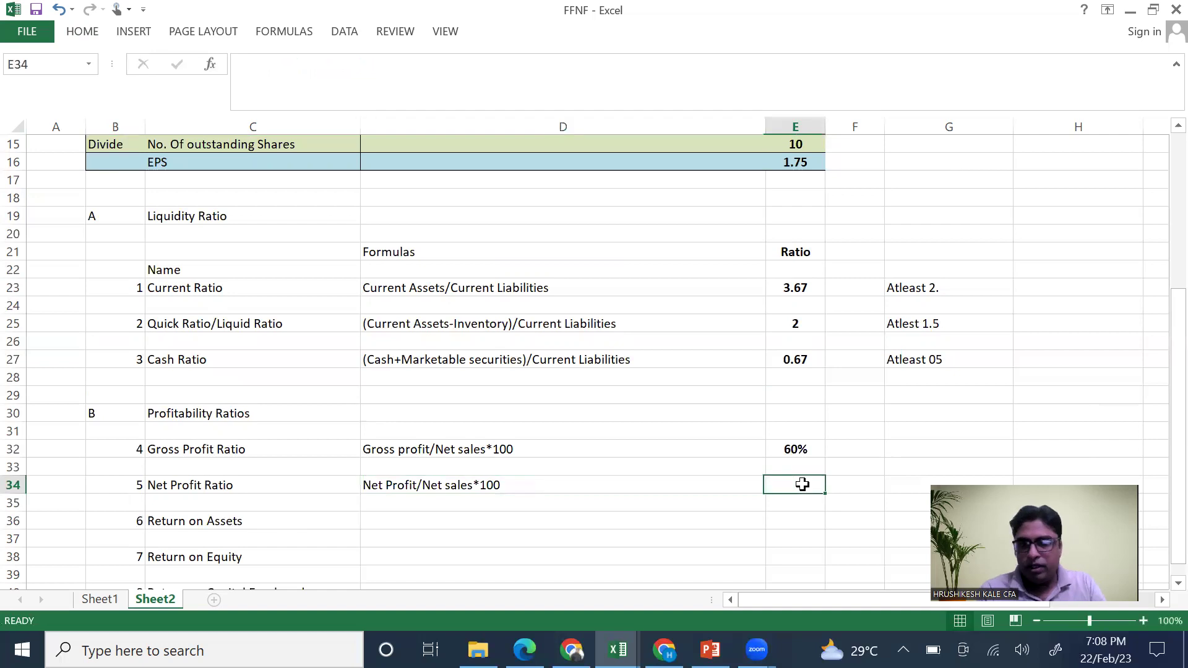
pyautogui.write('=')
pyautogui.scroll(3, 776, 351)
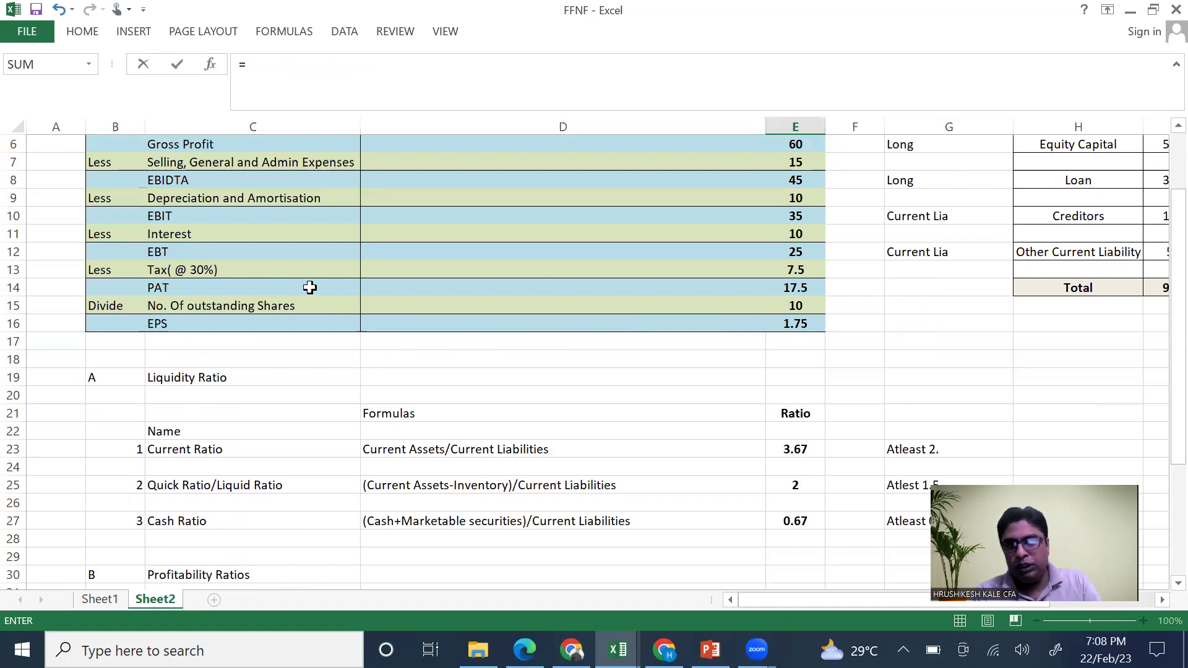
pyautogui.click(800, 288)
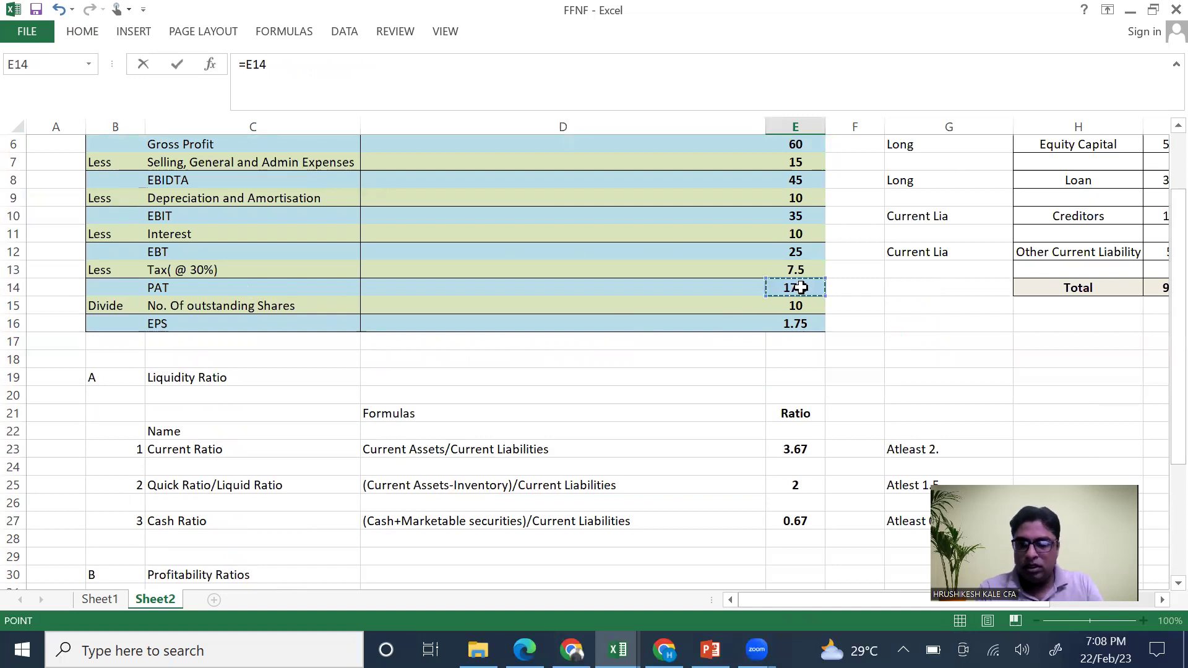
pyautogui.write('/')
pyautogui.scroll(2, 801, 287)
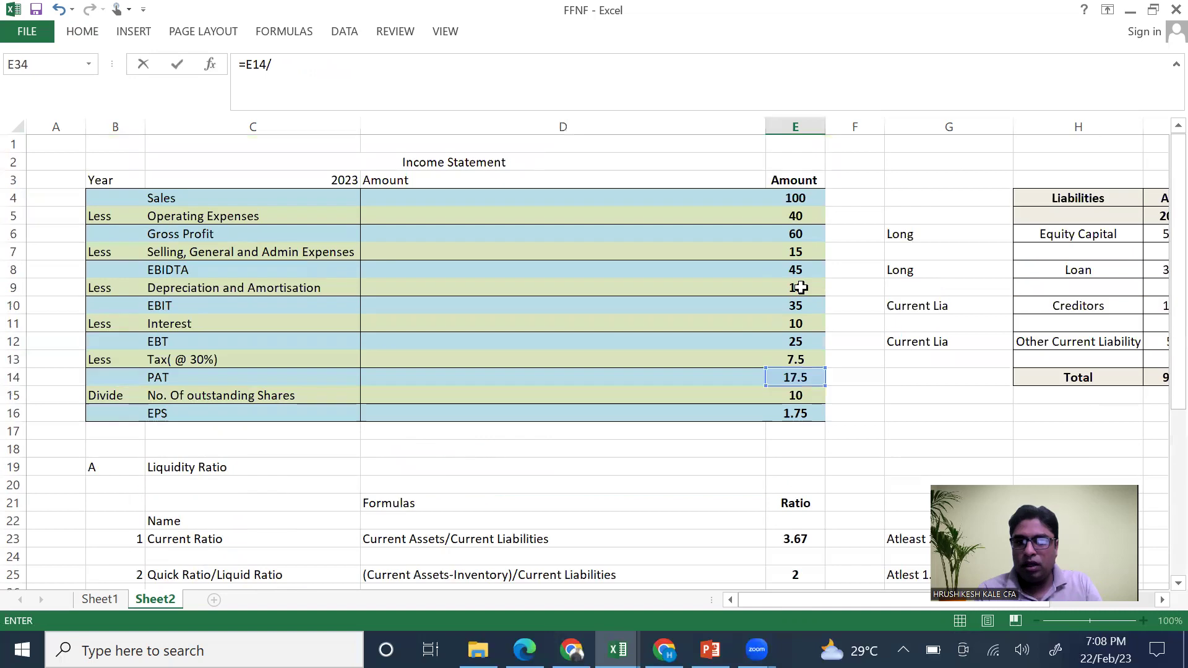
pyautogui.click(797, 198)
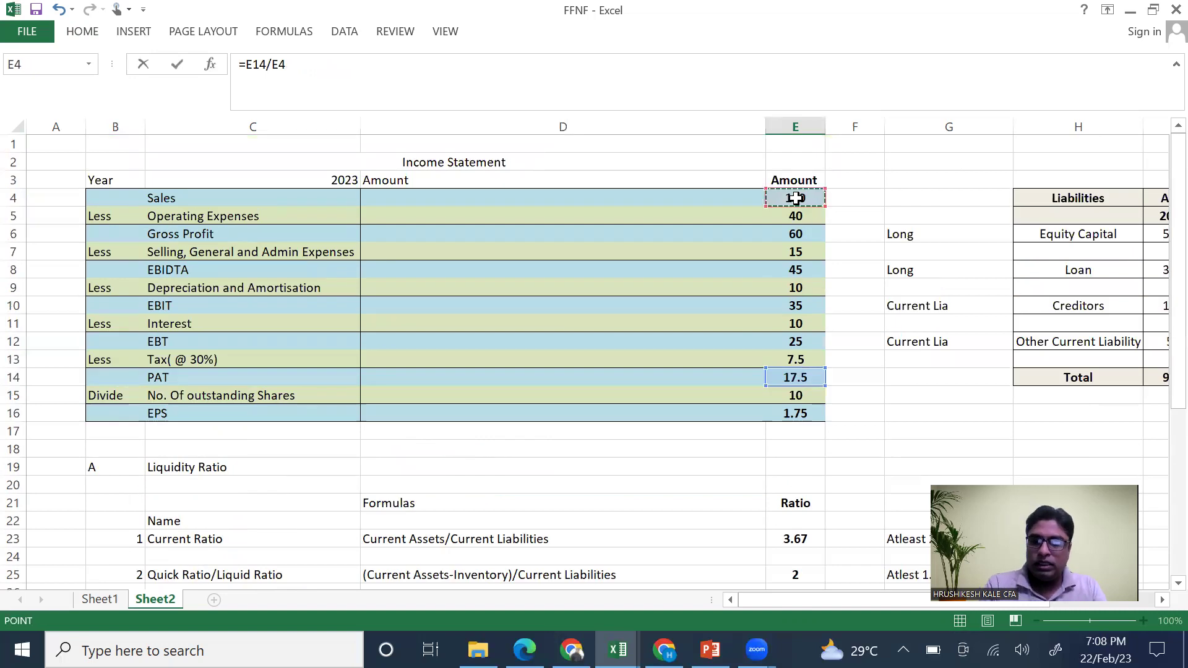
pyautogui.press('Return')
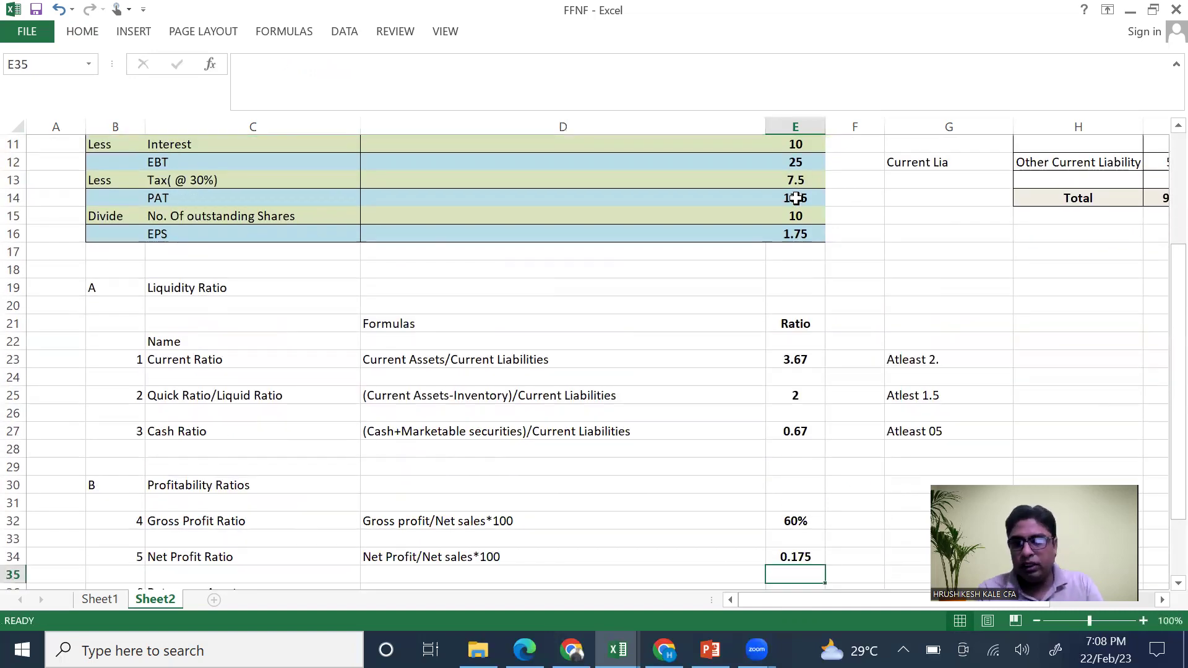
# Format the Net Profit Ratio result in E34 as a percentage with one decimal place
pyautogui.click(813, 553)
pyautogui.click(82, 31)
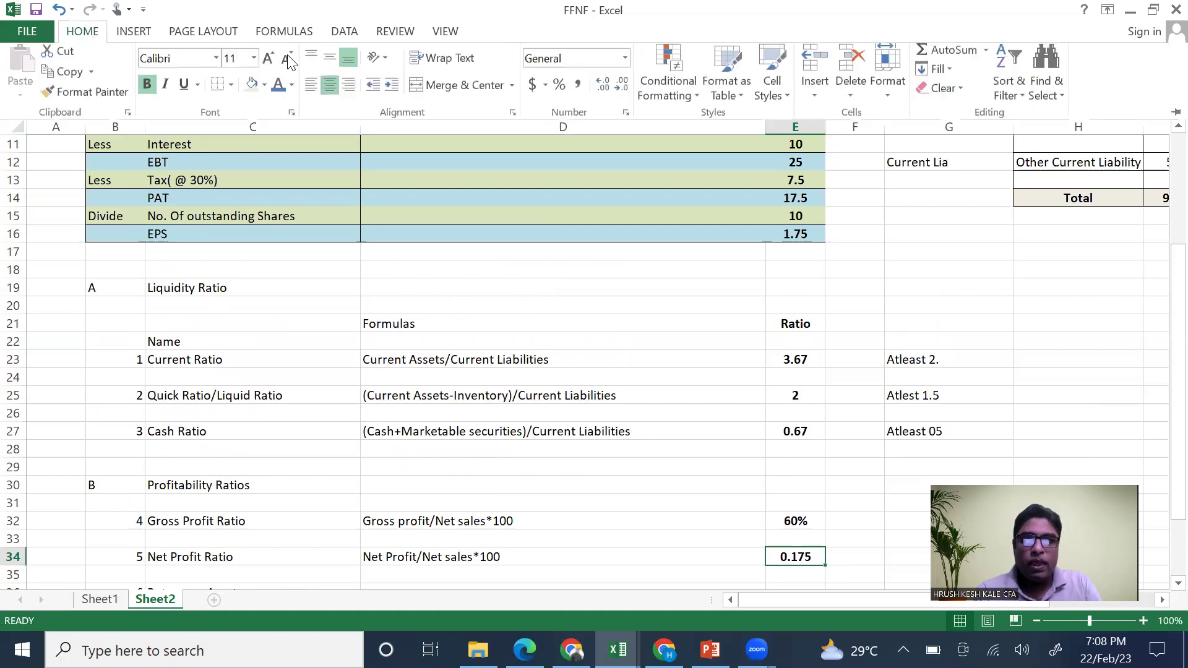
pyautogui.click(560, 90)
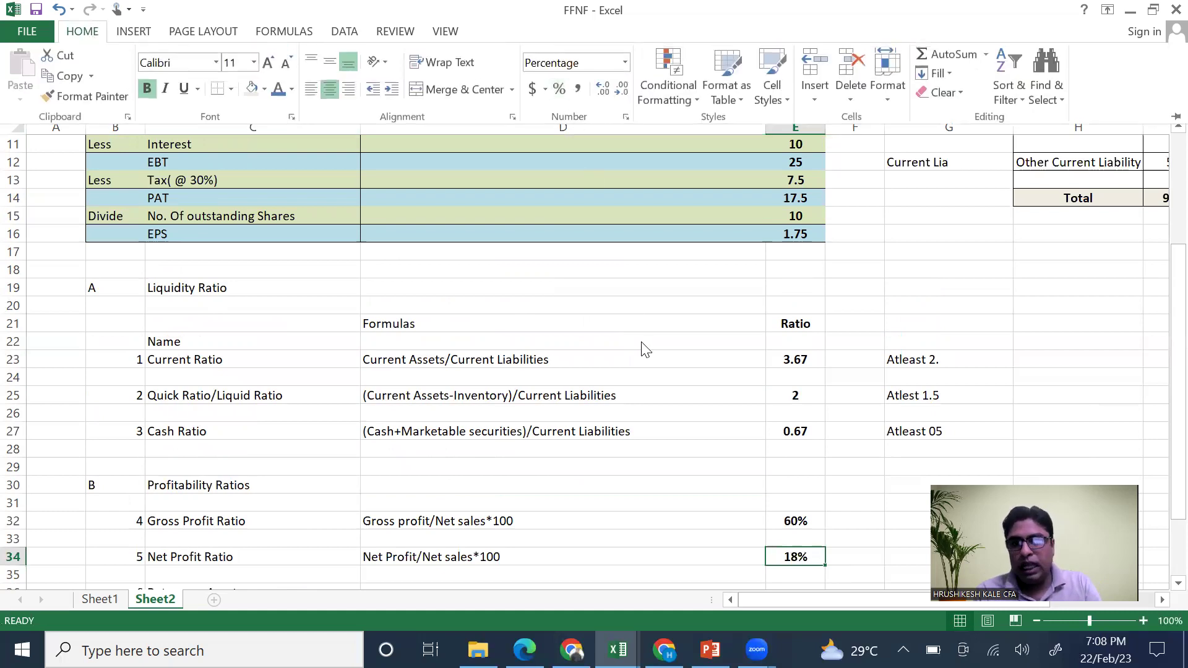
pyautogui.click(603, 88)
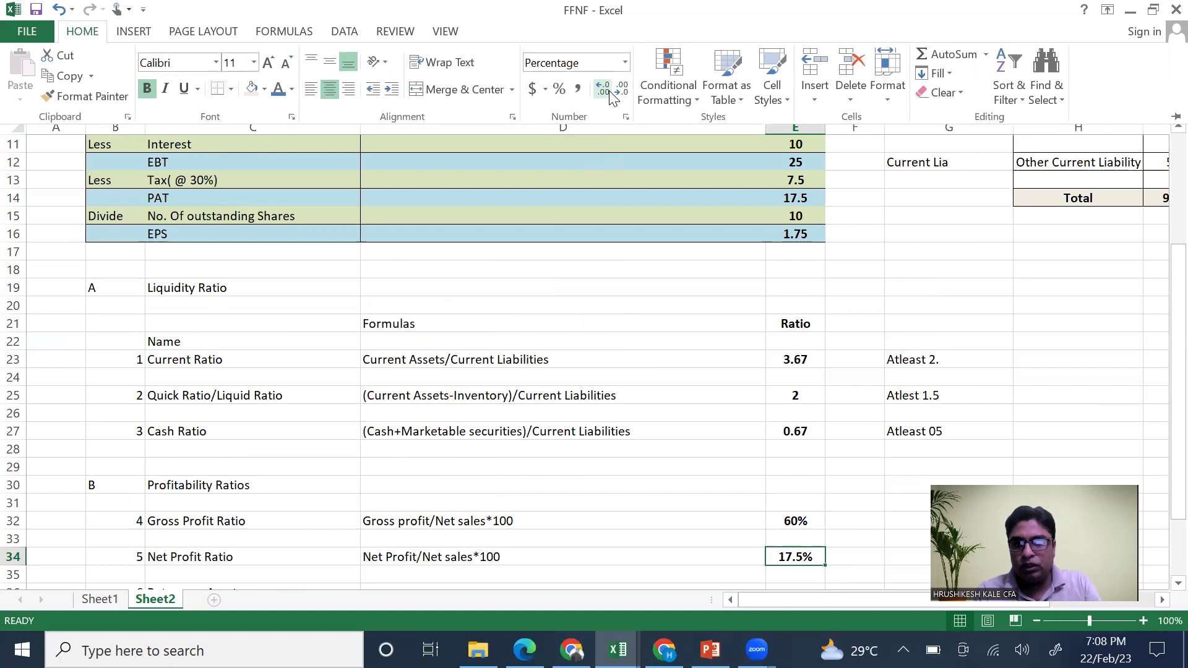
# Add the note "Bottom line" in G34 beside the Net Profit Ratio
pyautogui.scroll(-4, 686, 436)
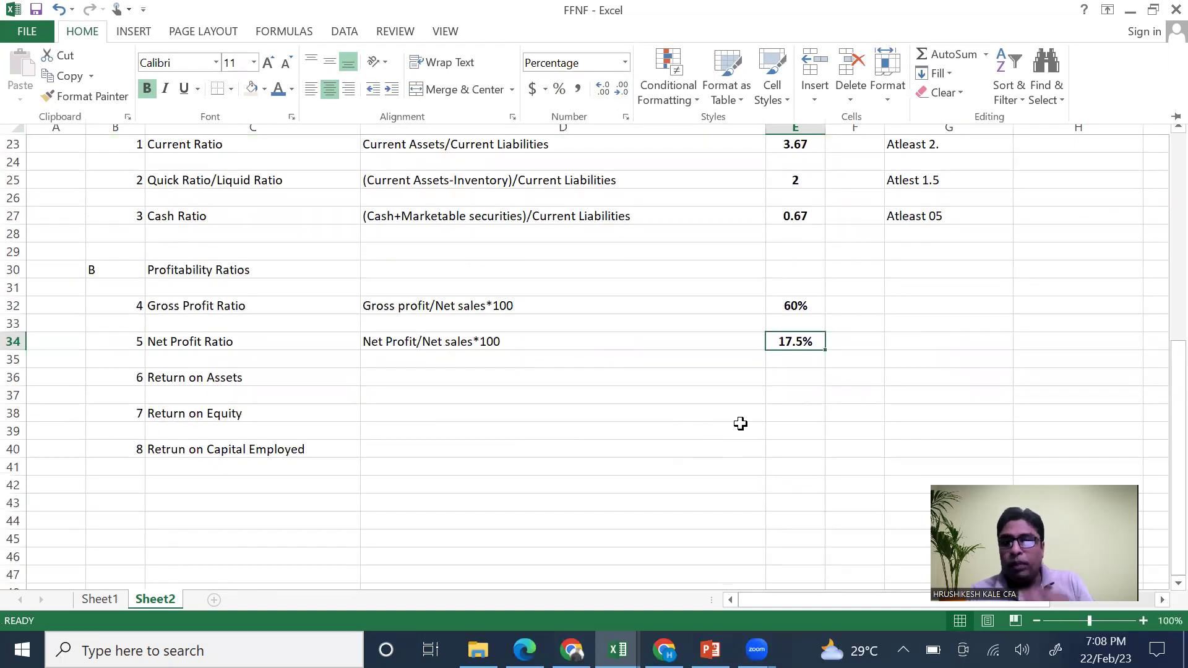
pyautogui.click(951, 337)
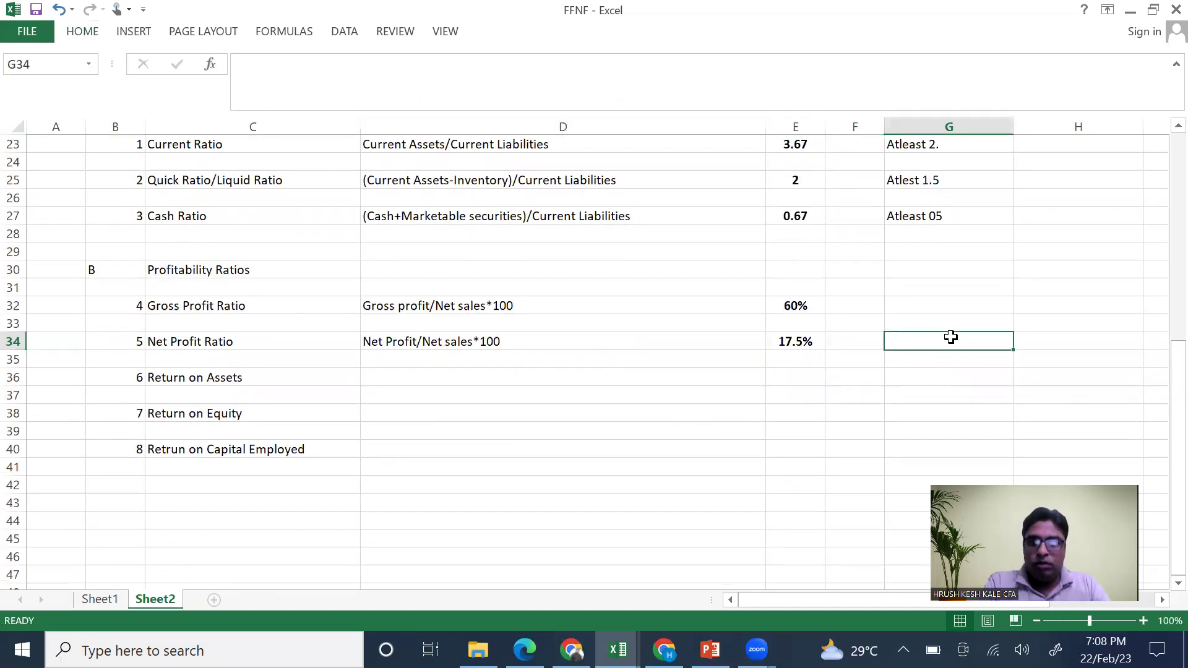
pyautogui.write('Bottom line')
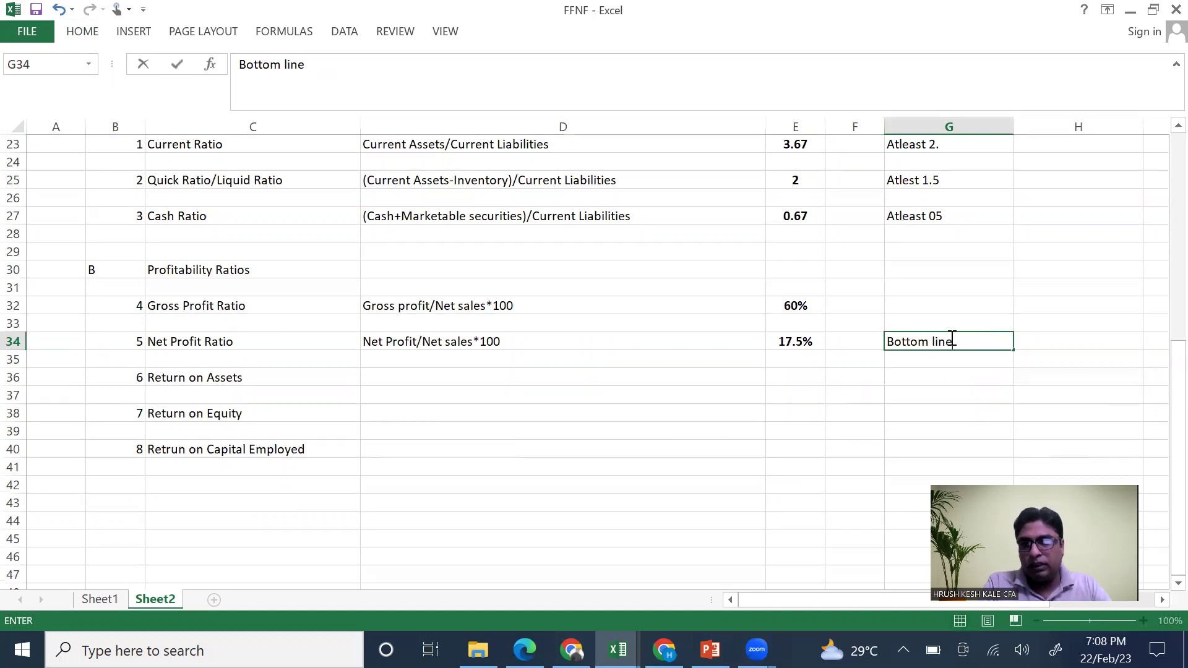
pyautogui.click(817, 416)
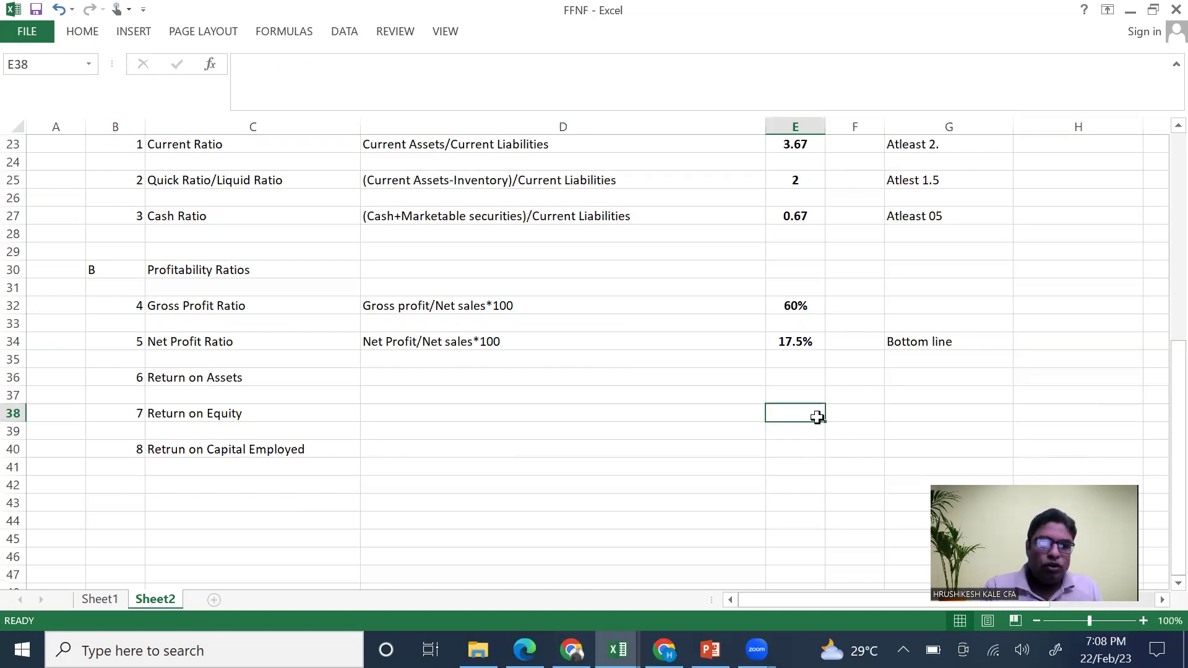
# Insert a blank row 36 above Return on Assets and enter the serial number 6 in B36
pyautogui.click(14, 377)
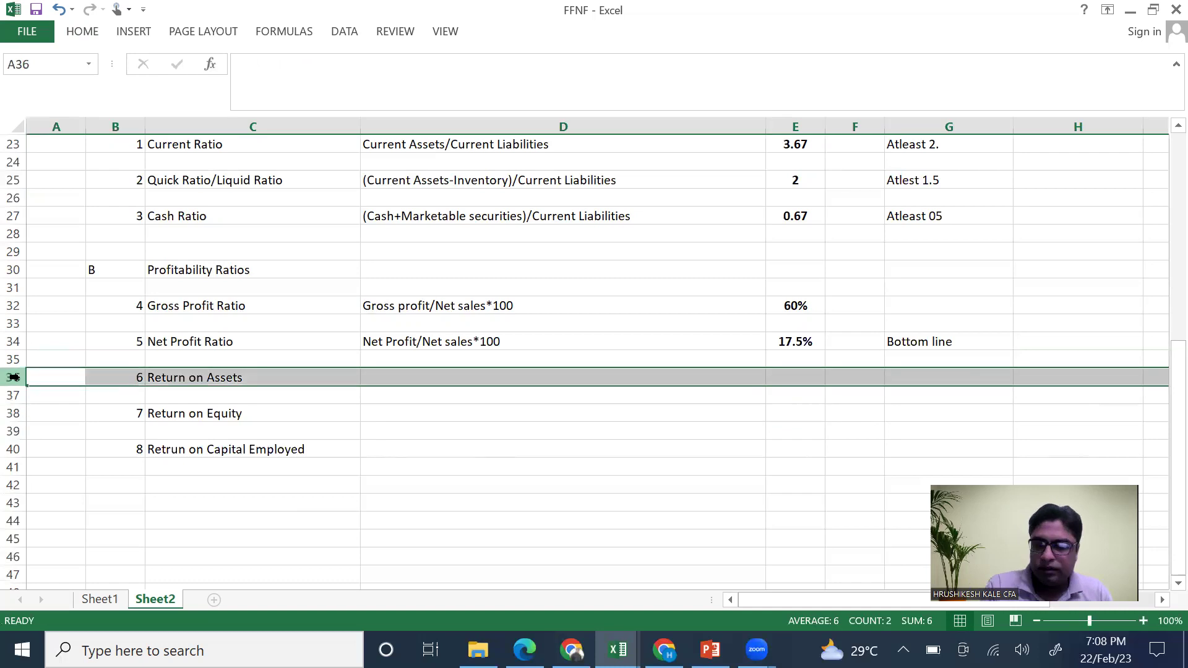
pyautogui.hotkey('ctrl', 'shift', '+')
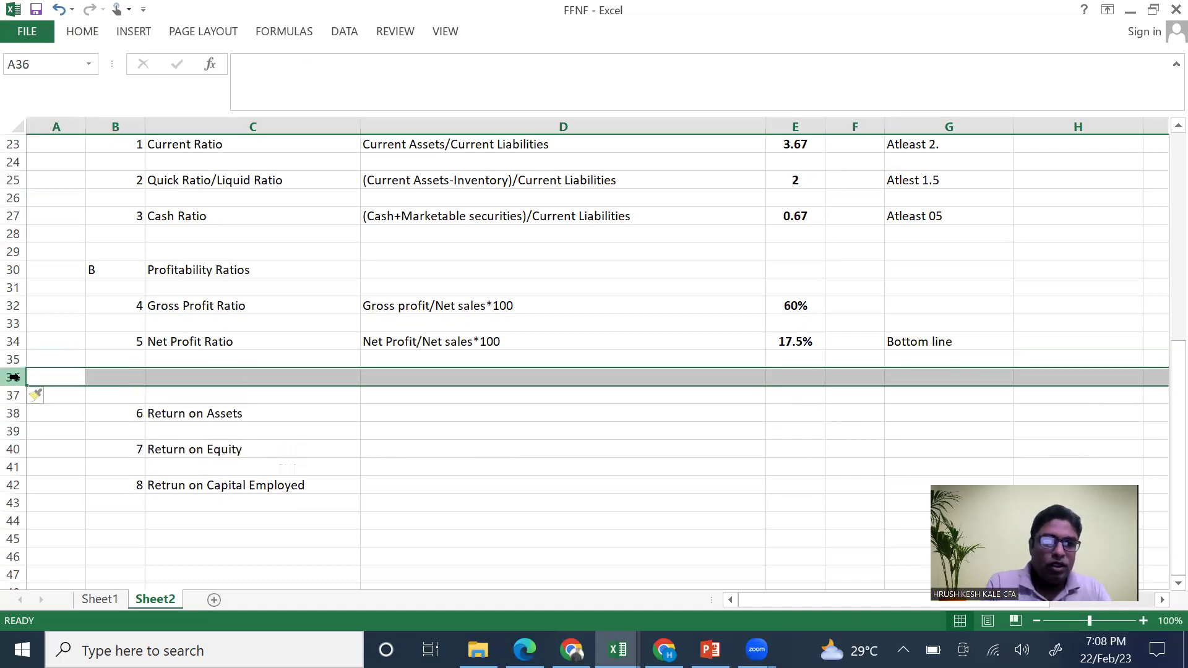
pyautogui.click(125, 374)
pyautogui.write('6')
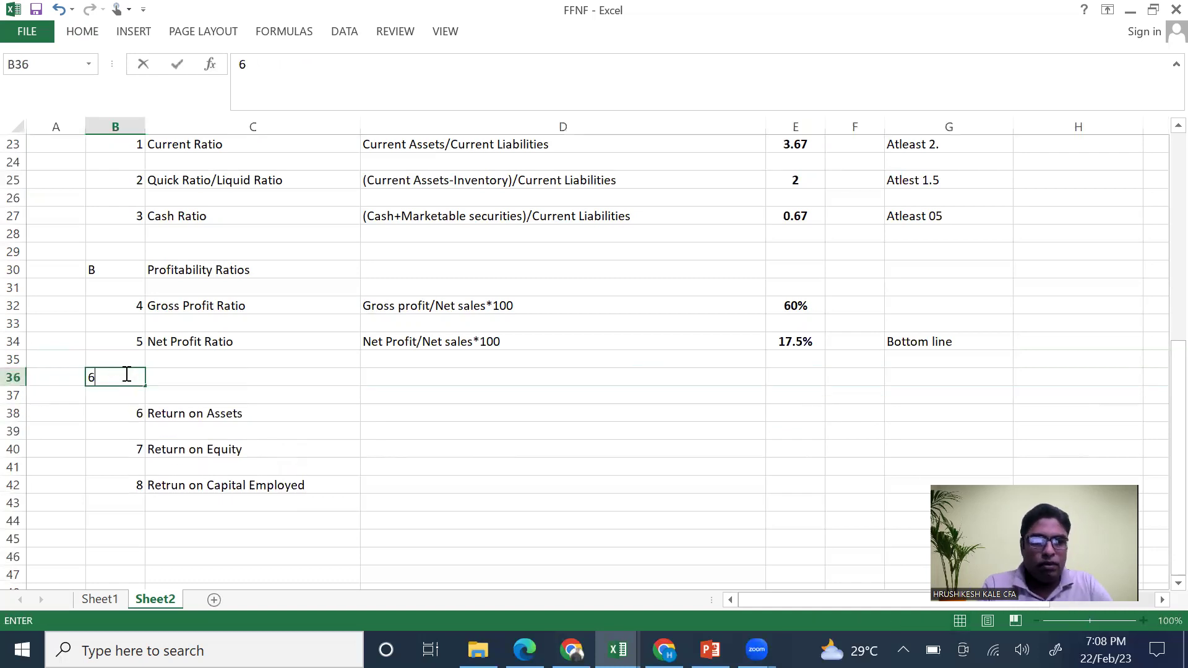
# Renumber the return on assets, equity and capital employed ratios in column B as 7, 8 and 9
pyautogui.click(127, 409)
pyautogui.write('7')
pyautogui.press('Return')
pyautogui.press('Return')
pyautogui.write('8')
pyautogui.press('Return')
pyautogui.press('Return')
pyautogui.write('9')
pyautogui.press('Return')
# Enter "Operating Profit ratio" in C36 as the name of the sixth ratio
pyautogui.click(173, 376)
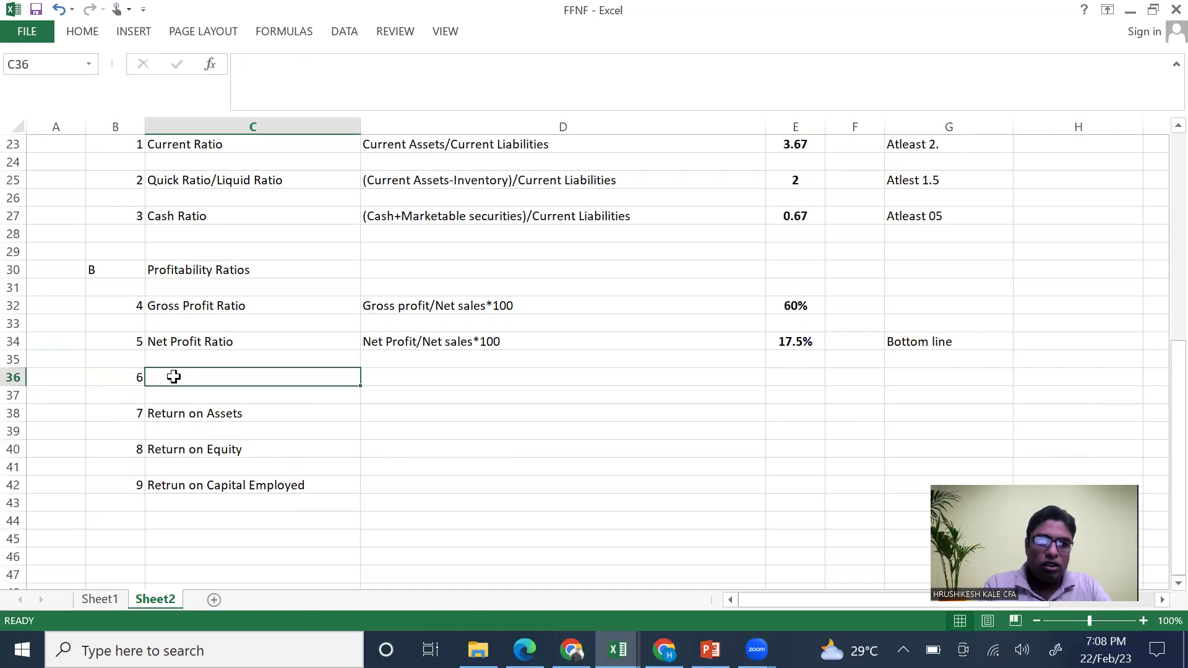
pyautogui.write('Operat')
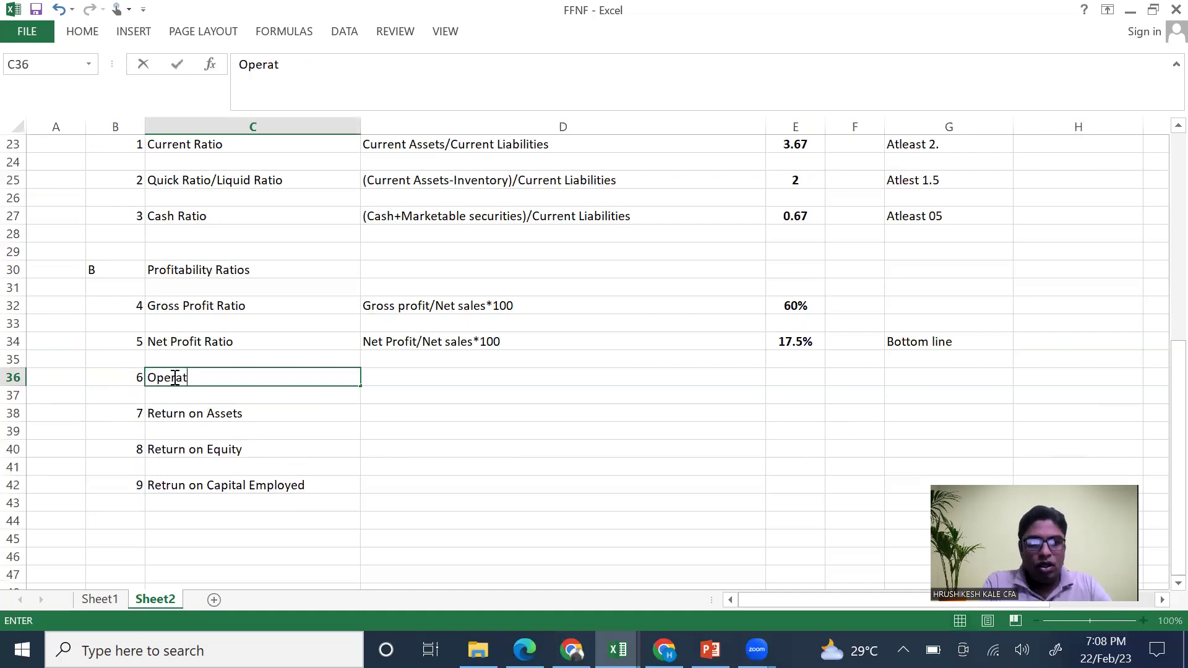
pyautogui.write('ing Profit ratio')
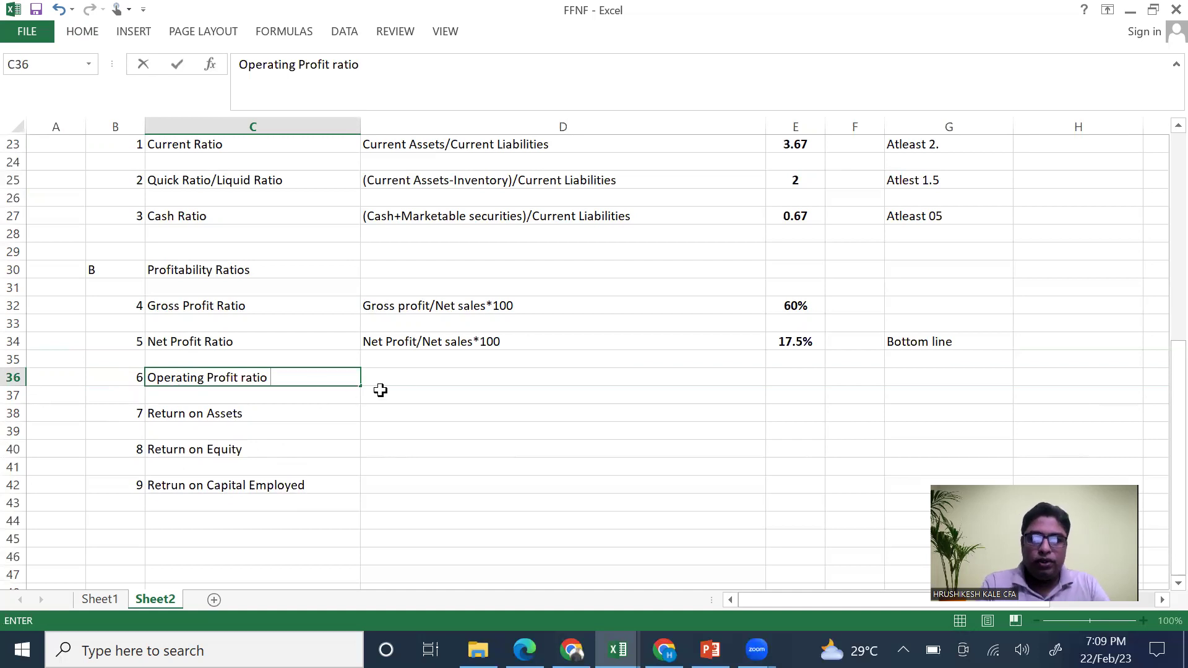
# Write "Operating Profit /Net sales *100" in D36 as the Operating Profit ratio formula
pyautogui.click(416, 379)
pyautogui.write('Oper')
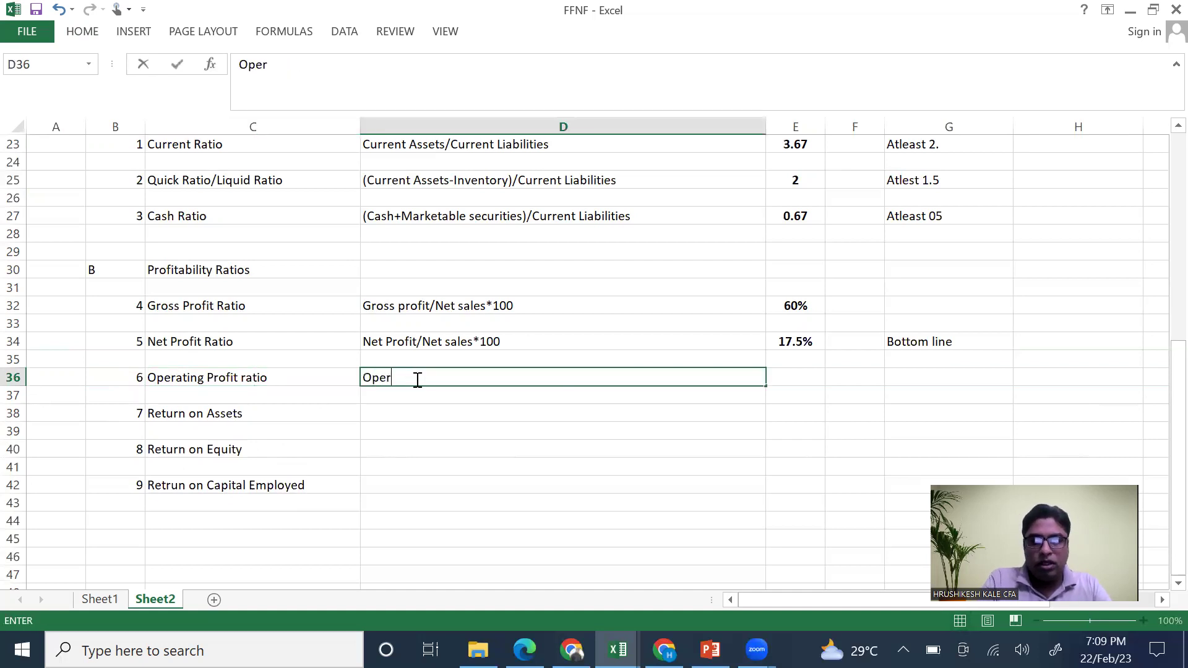
pyautogui.write('ating Profit')
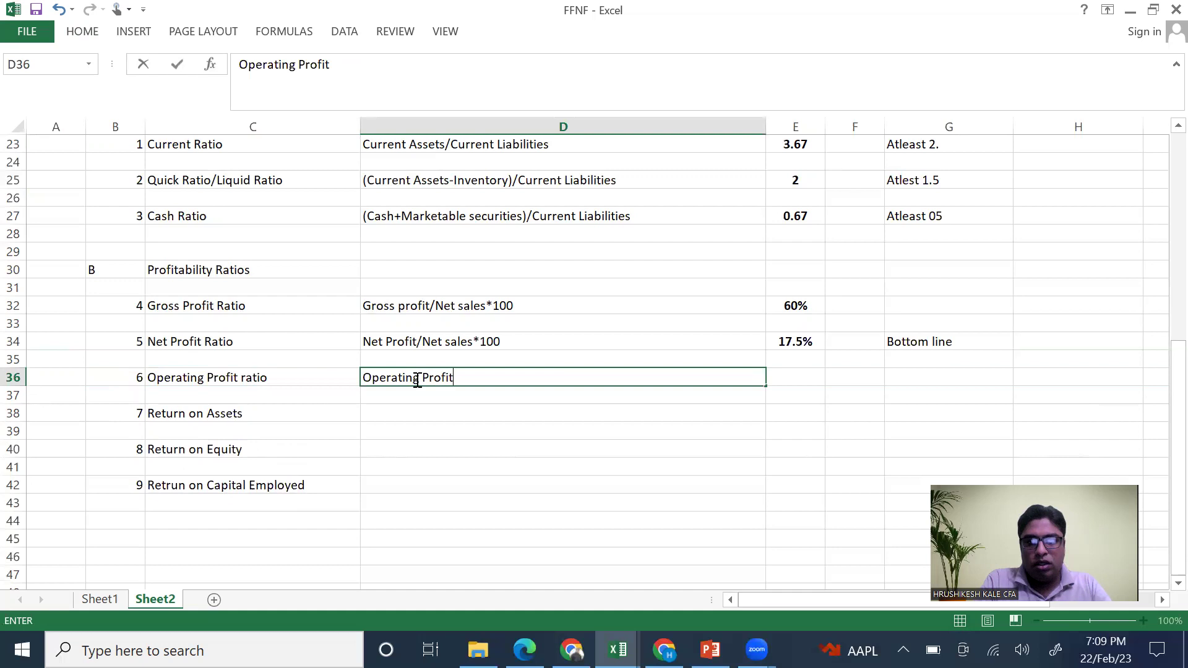
pyautogui.write(' /Net sales')
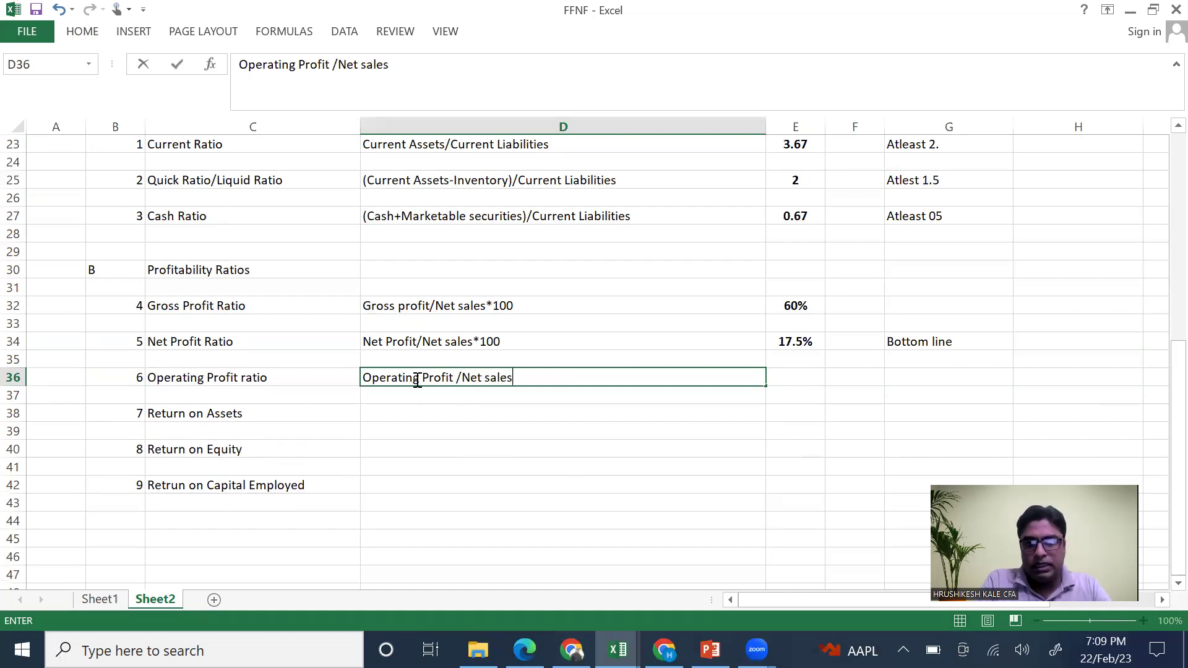
pyautogui.write(' *100')
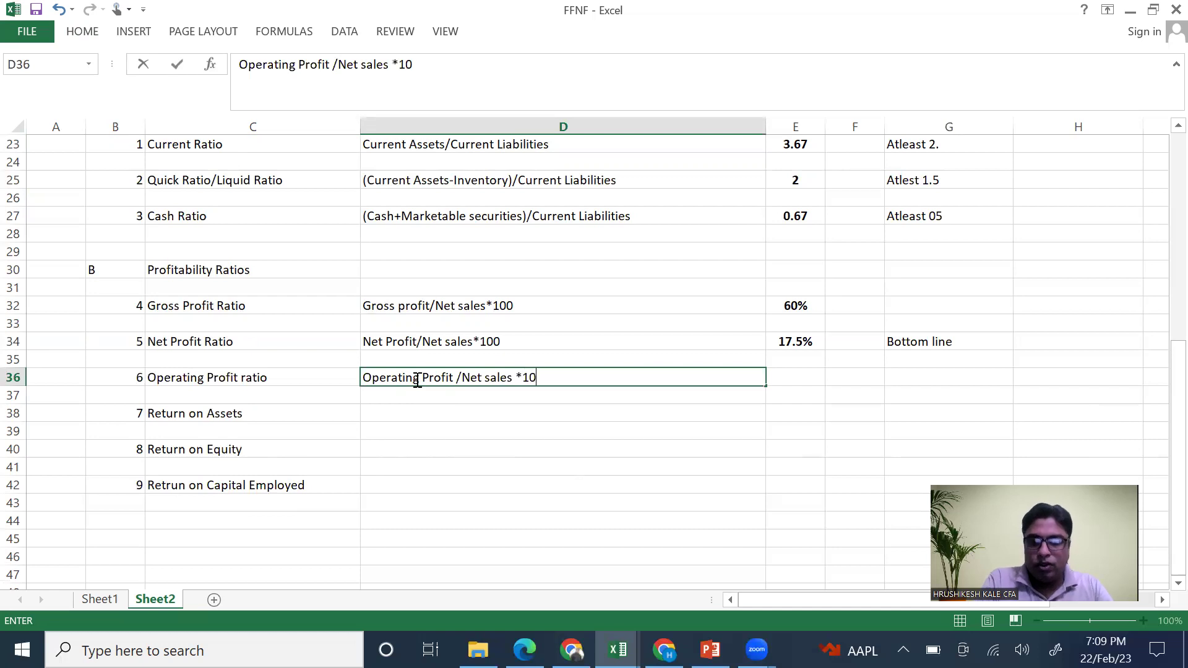
# Calculate the Operating Profit ratio in E36 as EBIDTA divided by Sales with the formula =E8/E4
pyautogui.click(814, 377)
pyautogui.write('=')
pyautogui.scroll(6, 764, 352)
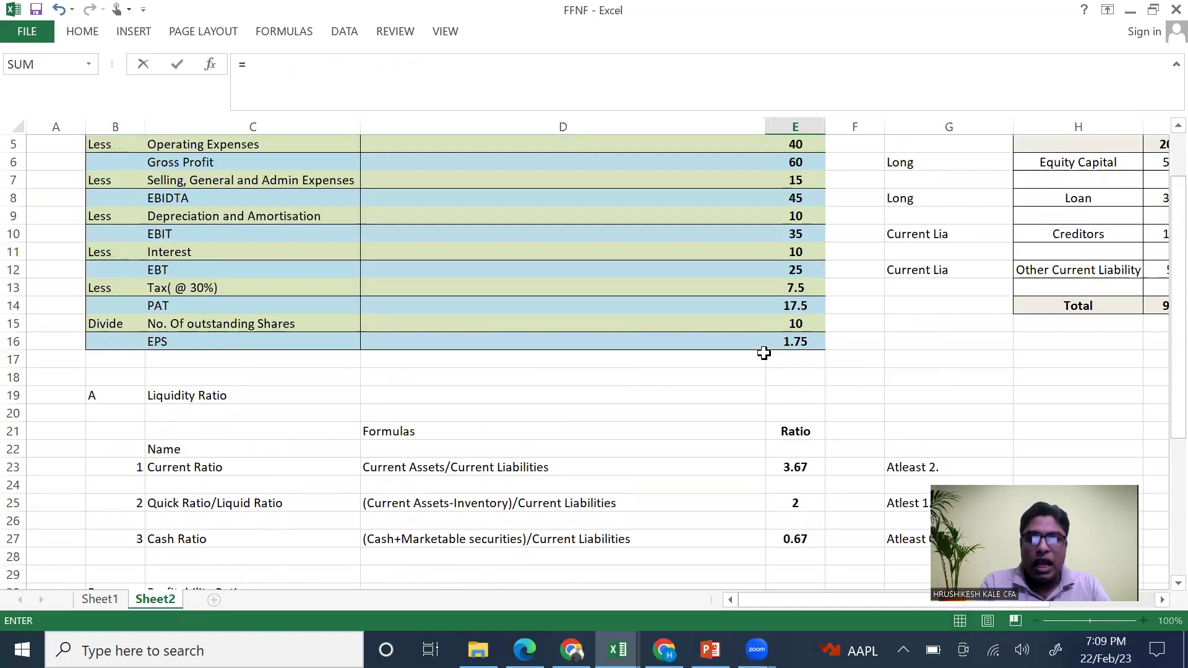
pyautogui.scroll(2, 764, 352)
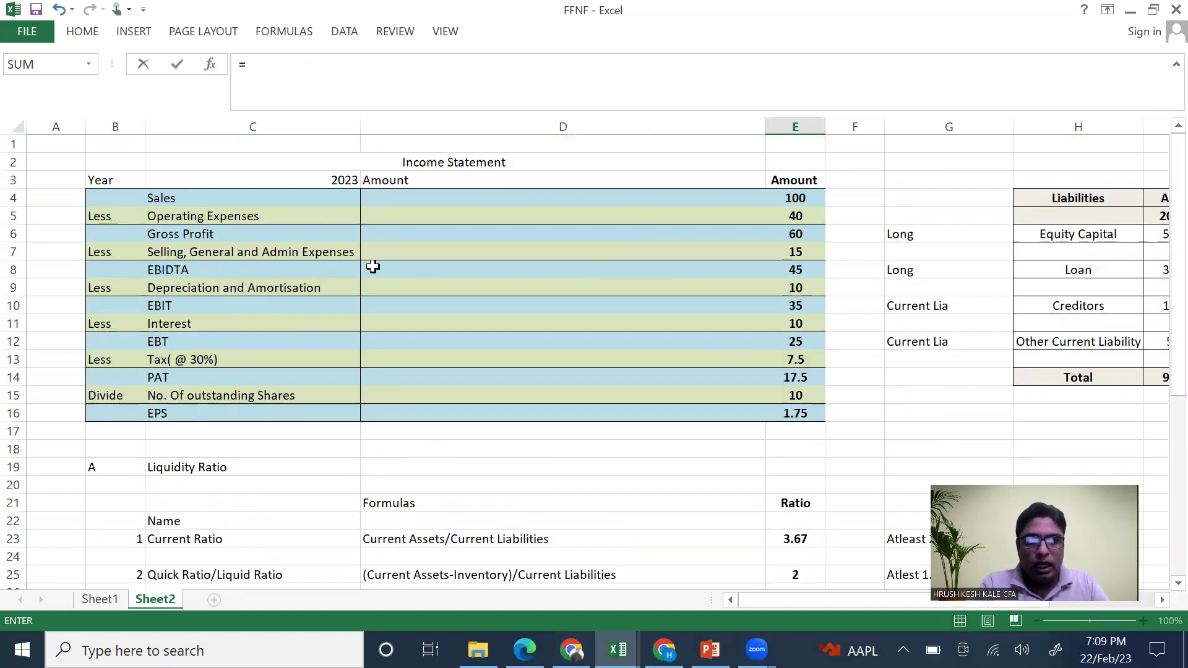
pyautogui.click(795, 274)
pyautogui.write('/')
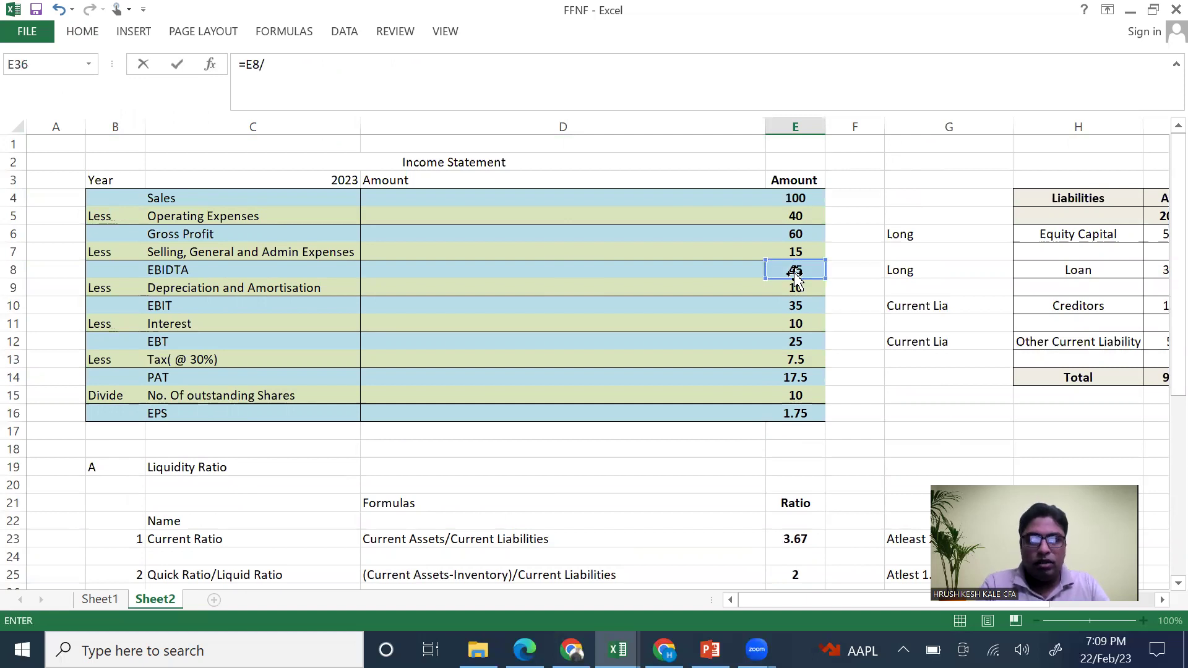
pyautogui.click(797, 202)
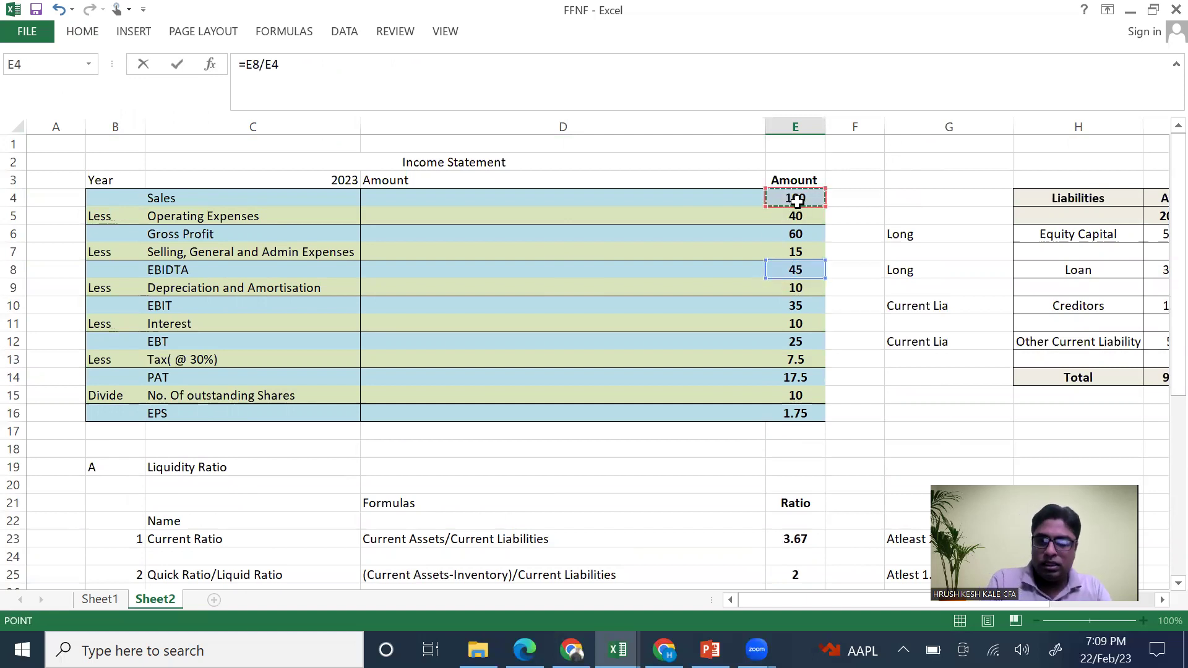
pyautogui.press('Return')
# Format the Operating Profit ratio value in E36 as a percentage
pyautogui.scroll(-1, 818, 552)
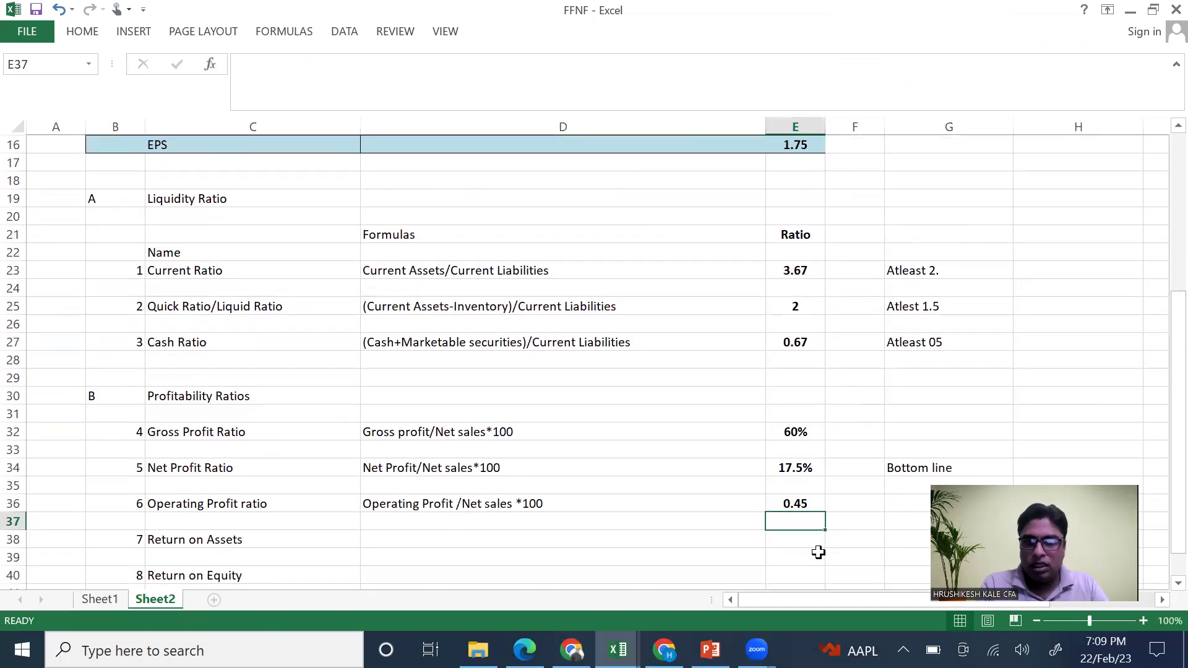
pyautogui.click(798, 502)
pyautogui.click(81, 34)
pyautogui.click(563, 97)
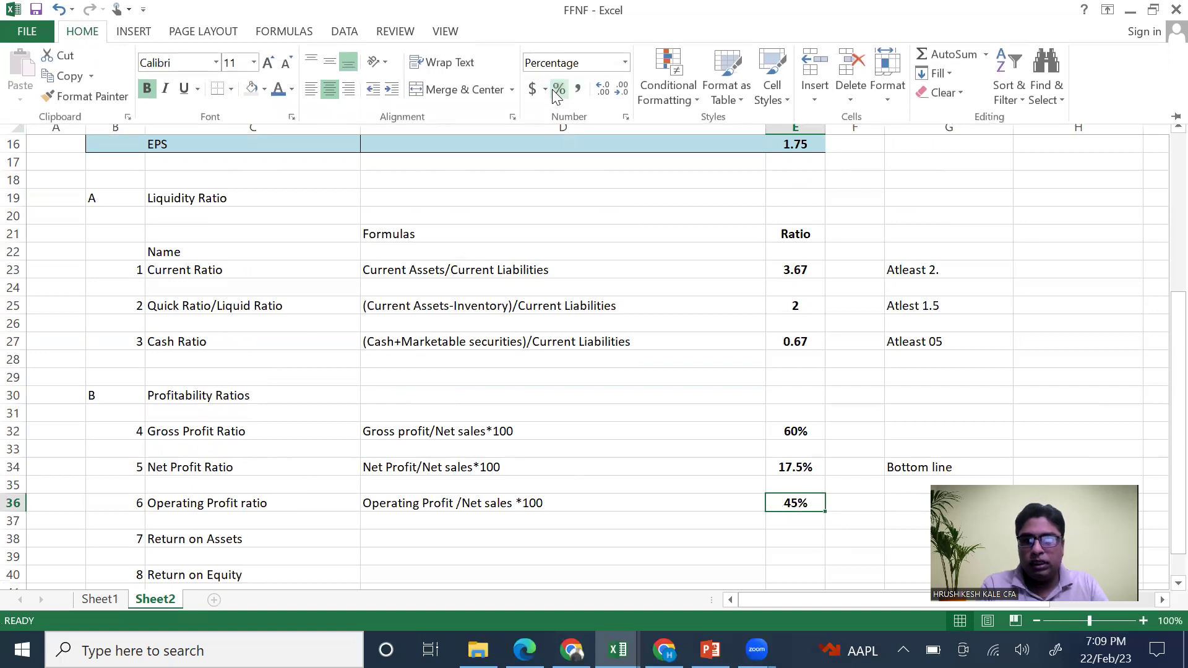
# Highlight the profit ratio formulas in D32:D36 and select D38, the formula cell for Return on Assets
pyautogui.click(602, 434)
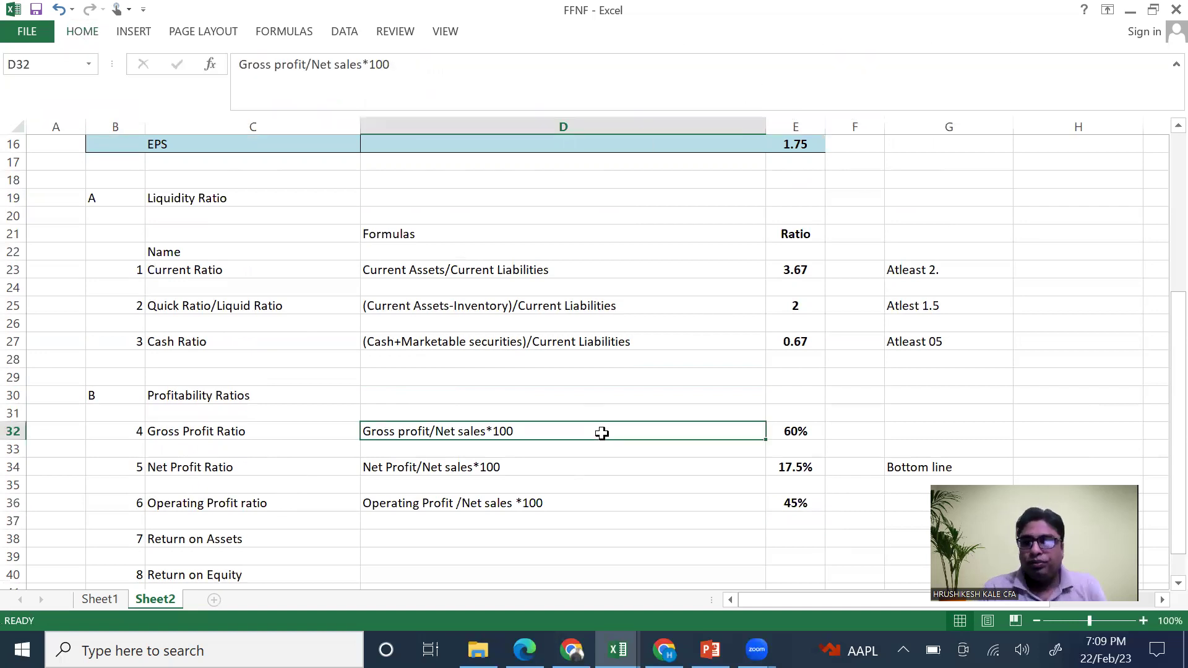
pyautogui.moveTo(689, 433); pyautogui.dragTo(690, 513)
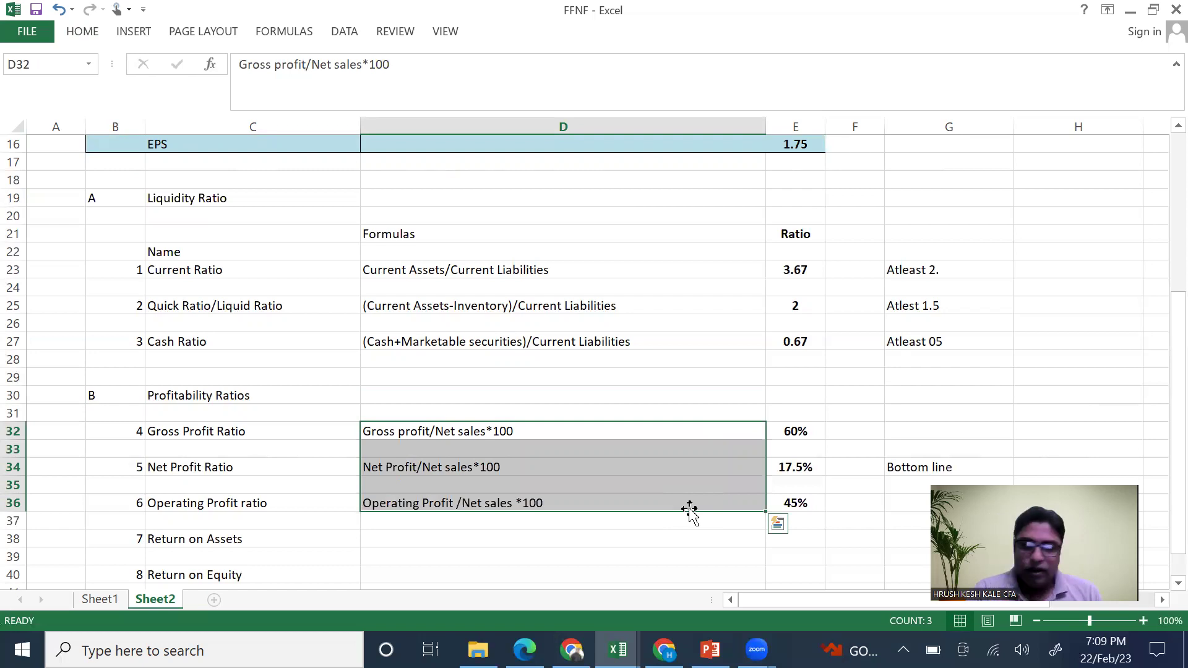
pyautogui.scroll(-4, 689, 508)
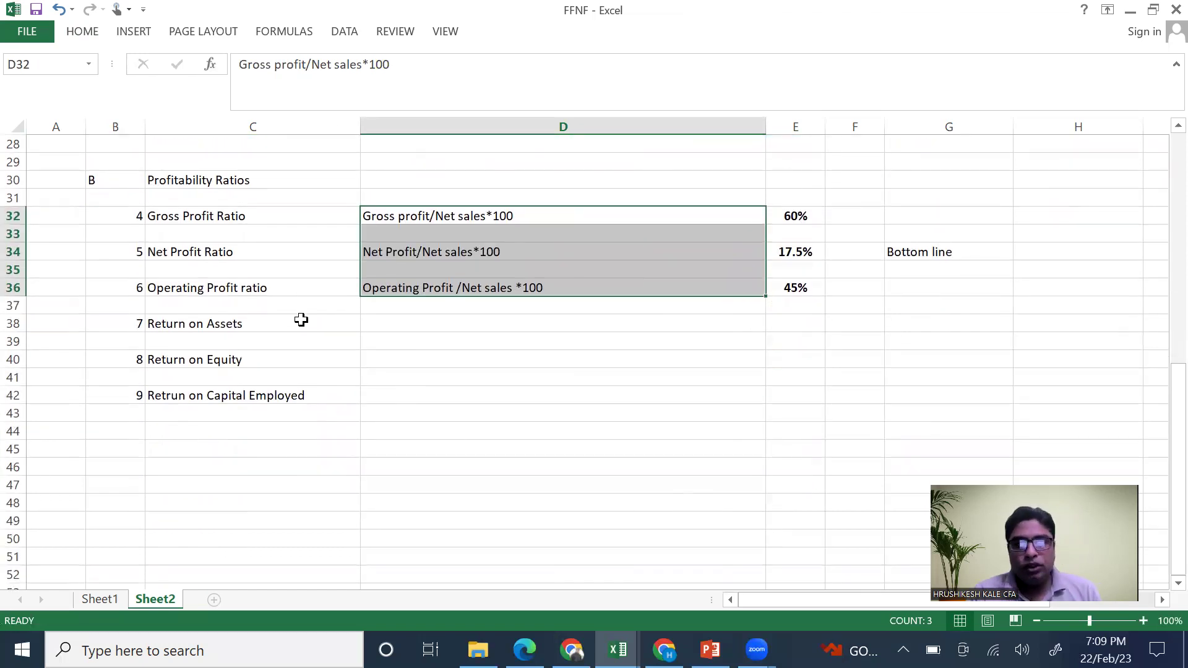
pyautogui.click(302, 320)
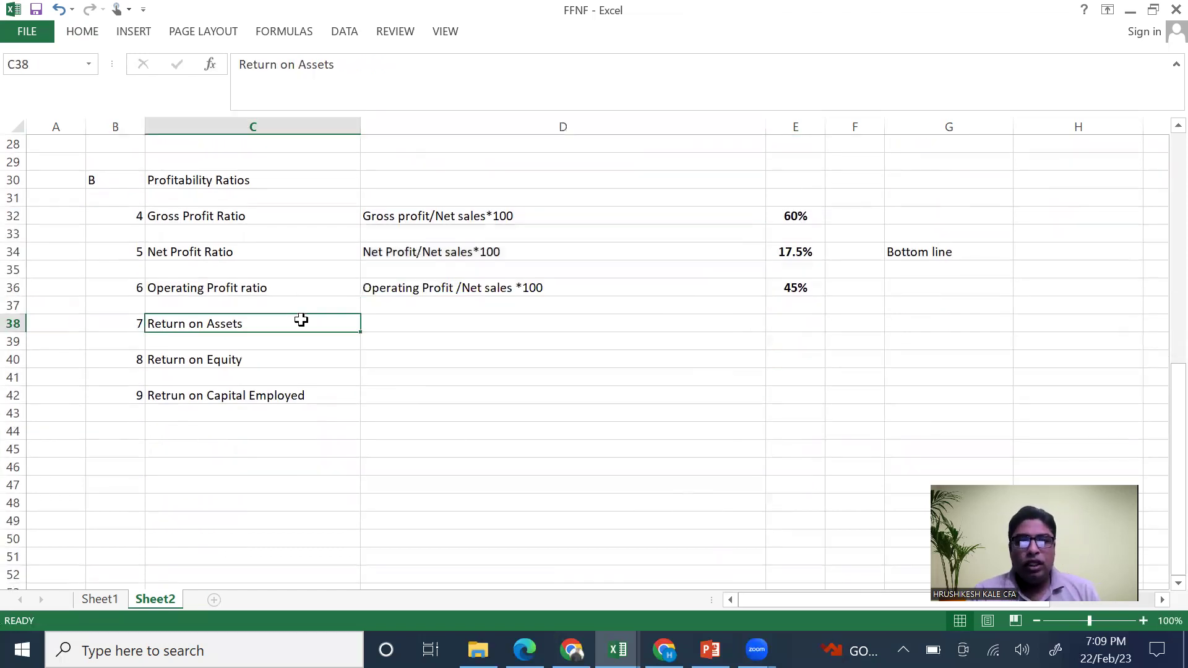
pyautogui.click(394, 330)
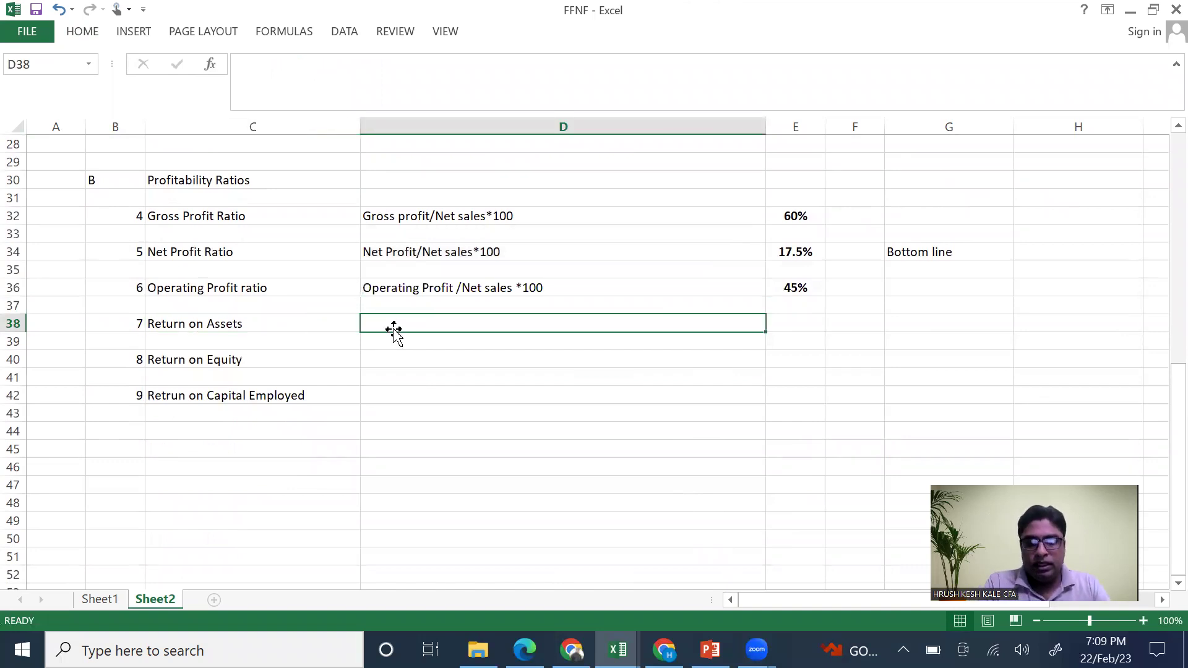
pyautogui.write('ne')
pyautogui.press('BackSpace')
pyautogui.press('BackSpace')
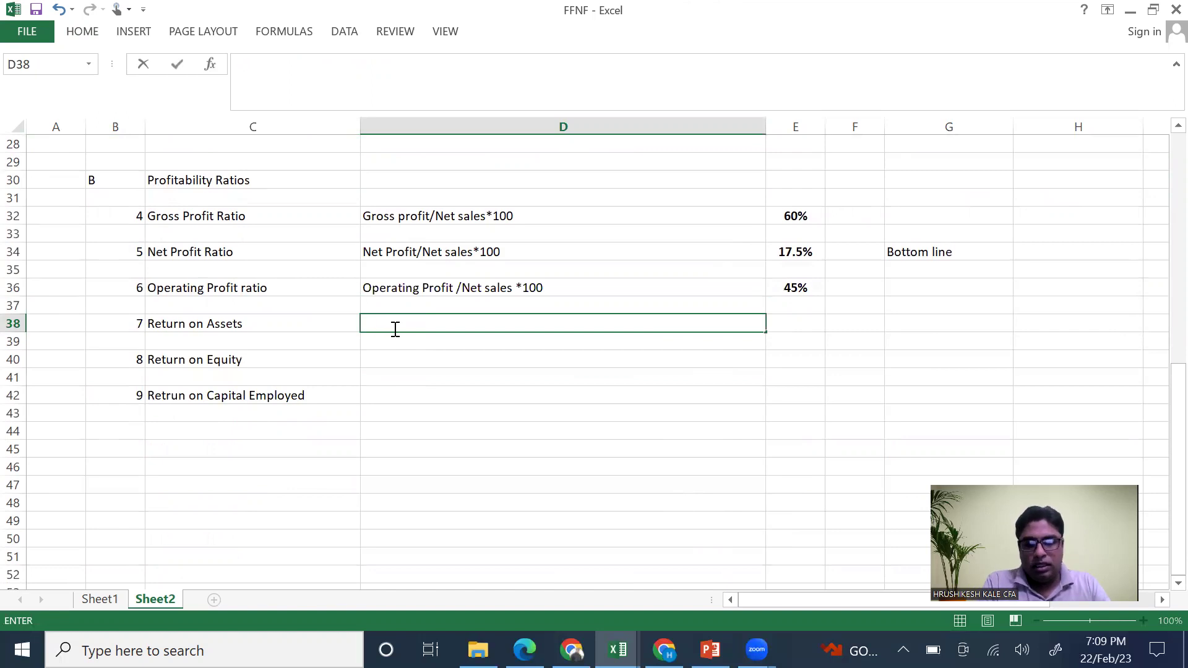
pyautogui.write('Net')
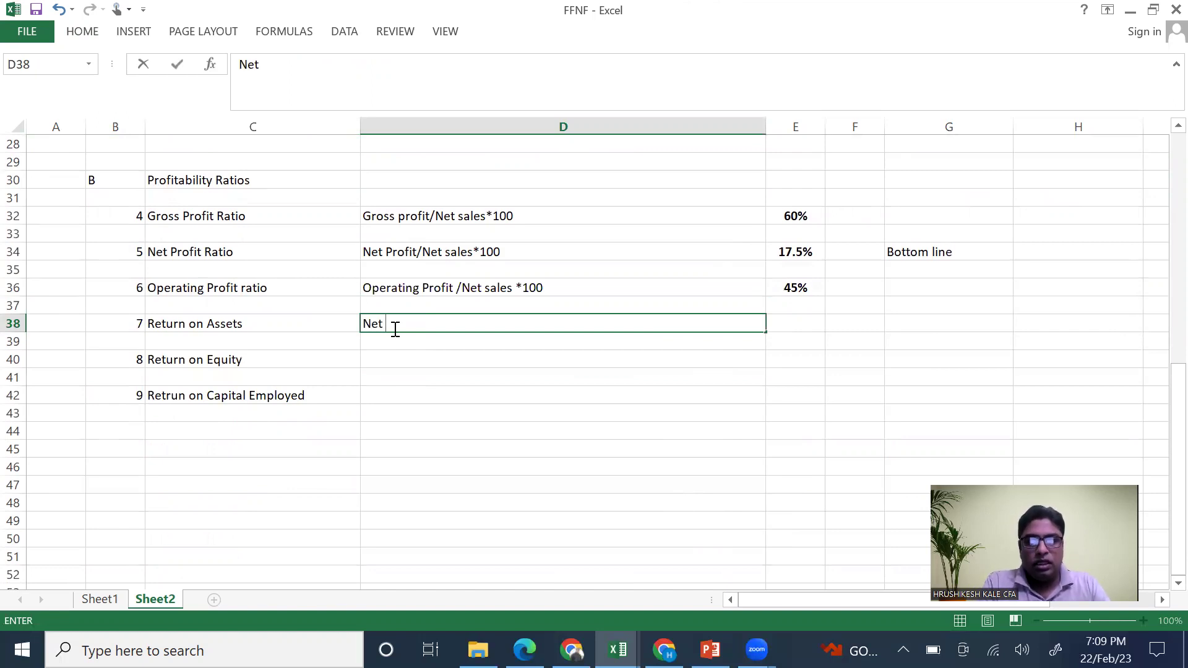
pyautogui.press('BackSpace')
pyautogui.press('BackSpace')
pyautogui.press('BackSpace')
pyautogui.press('BackSpace')
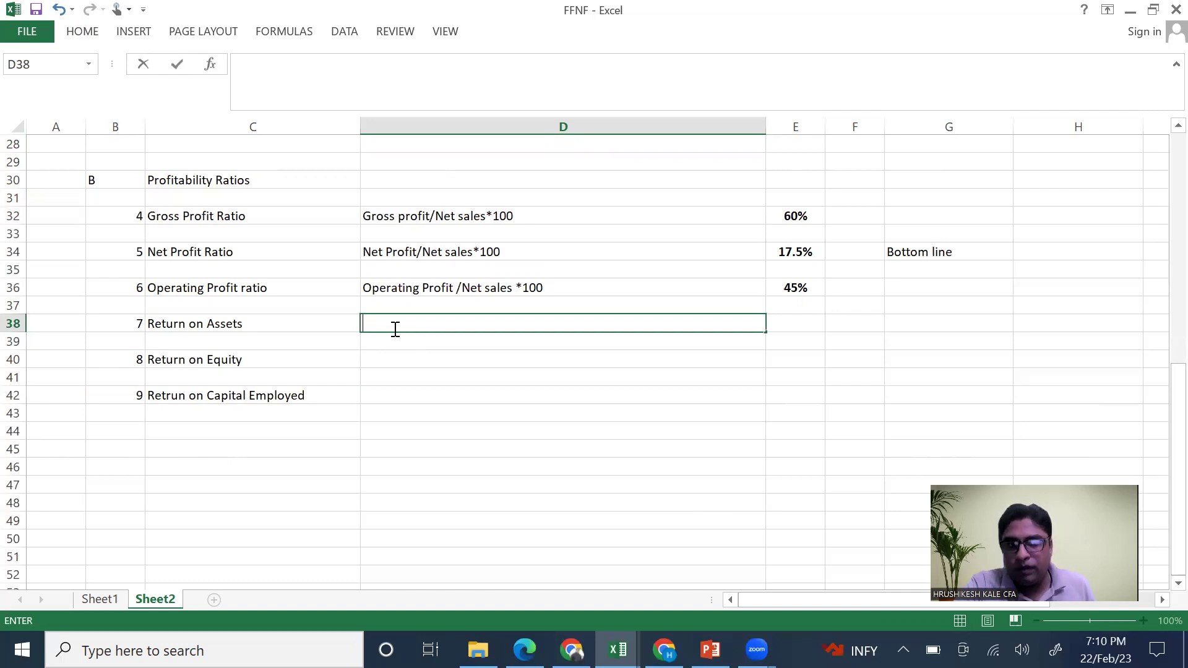
# Begin the Return on Assets formula text in D38 with "Opertaing profit/Average("
pyautogui.write('Opertaing profit')
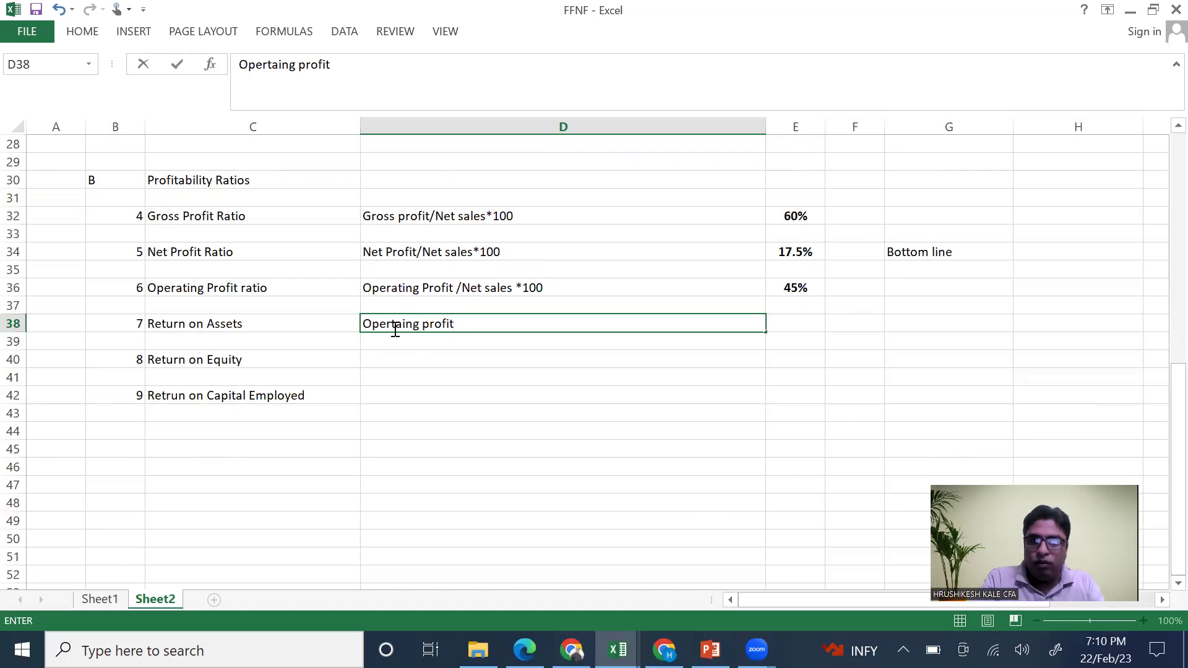
pyautogui.write('/')
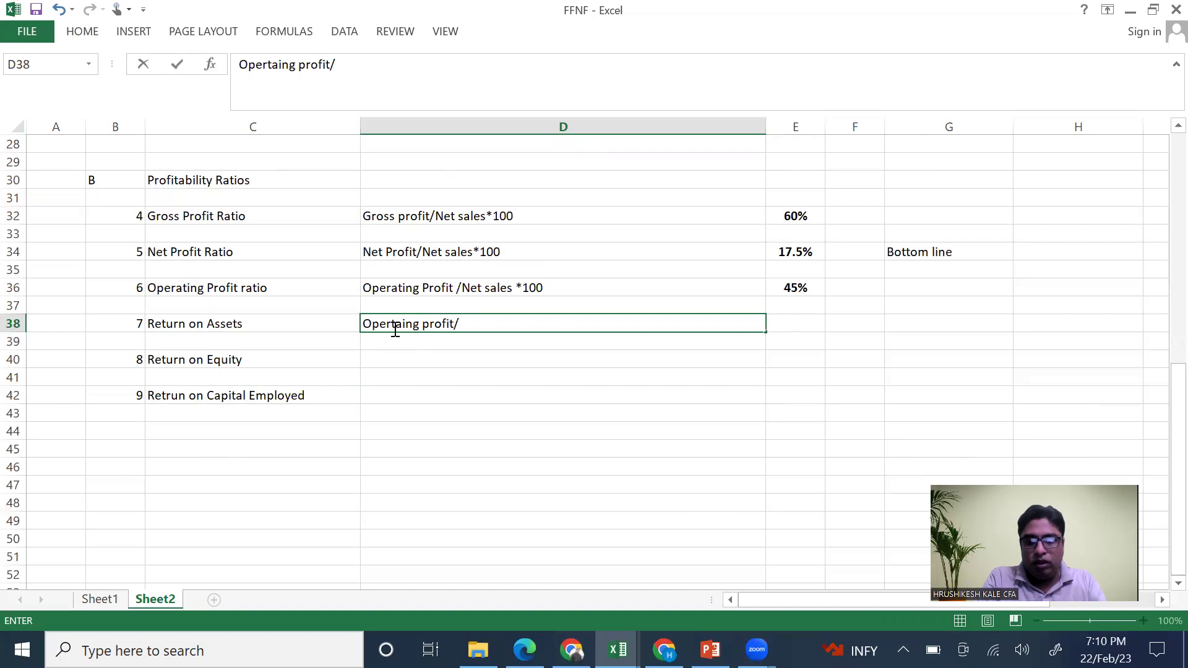
pyautogui.write('Averag')
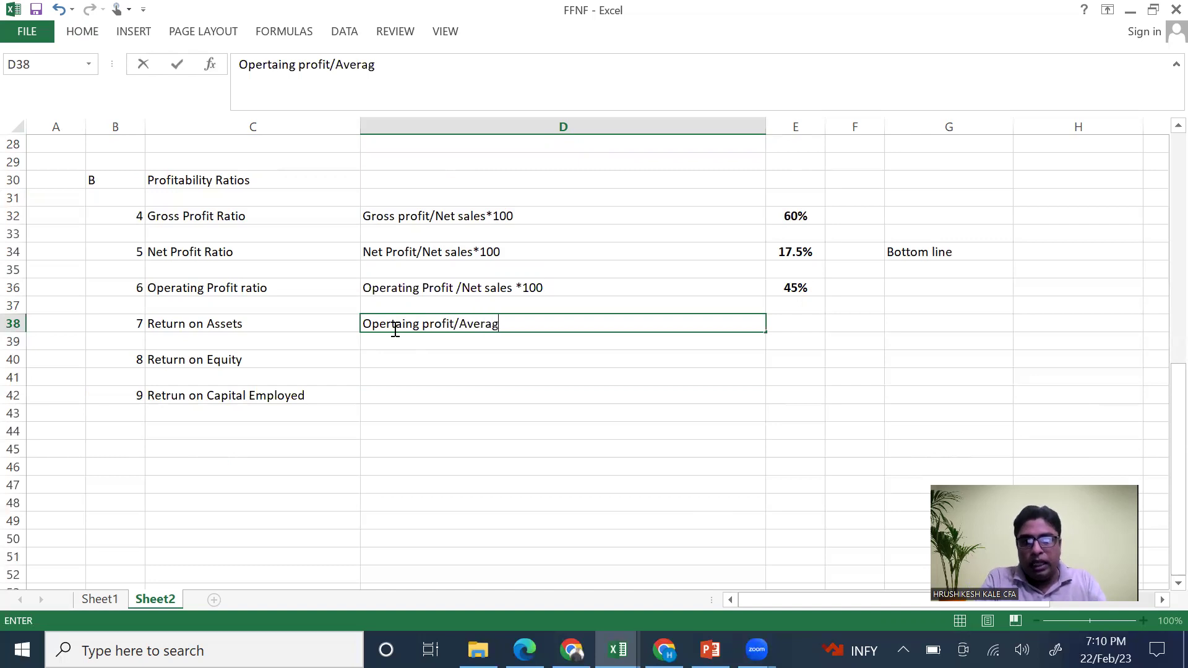
pyautogui.write('e(')
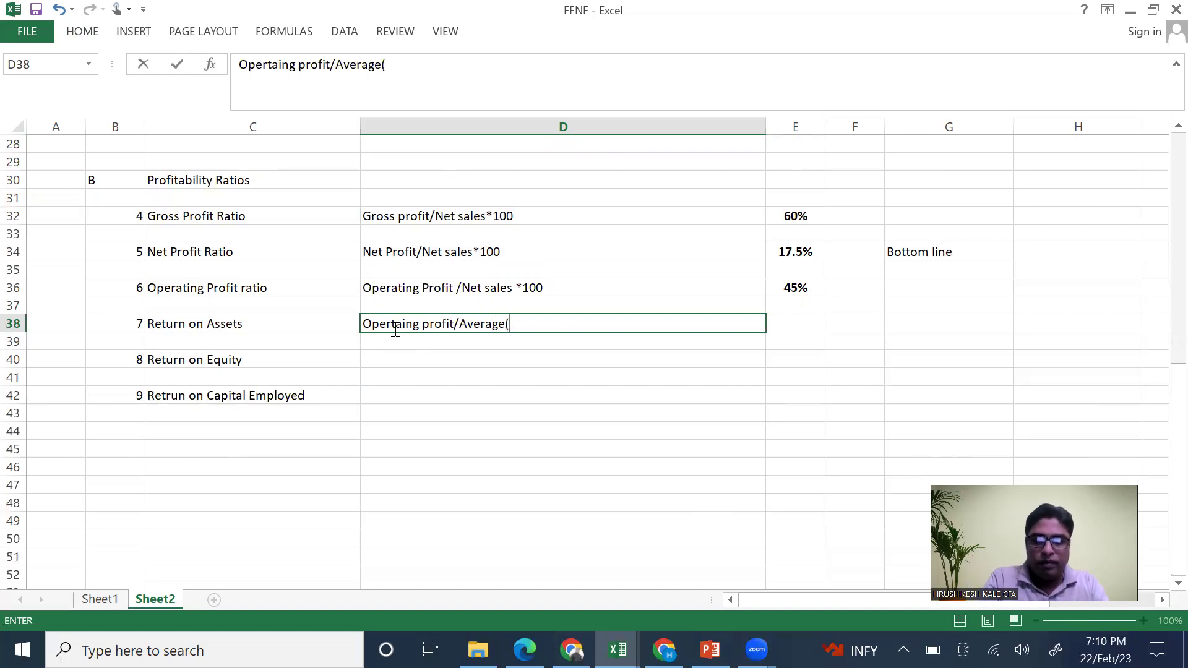
pyautogui.write('net assets')
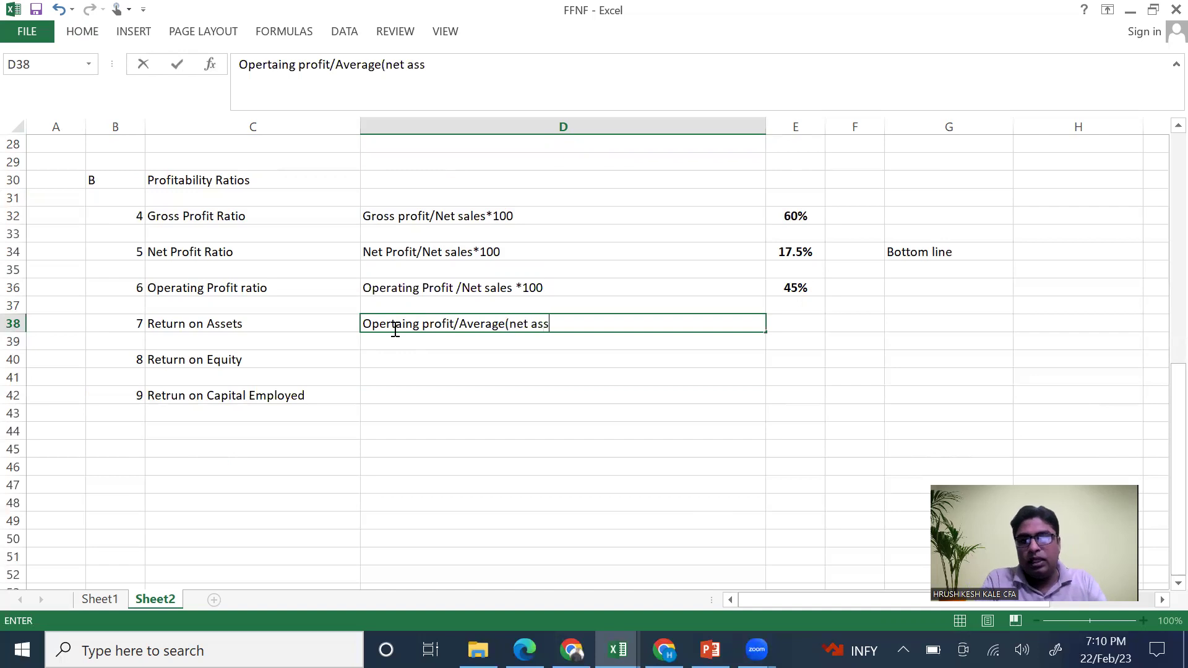
pyautogui.press('BackSpace')
pyautogui.press('BackSpace')
pyautogui.press('BackSpace')
pyautogui.press('BackSpace')
pyautogui.press('BackSpace')
pyautogui.press('BackSpace')
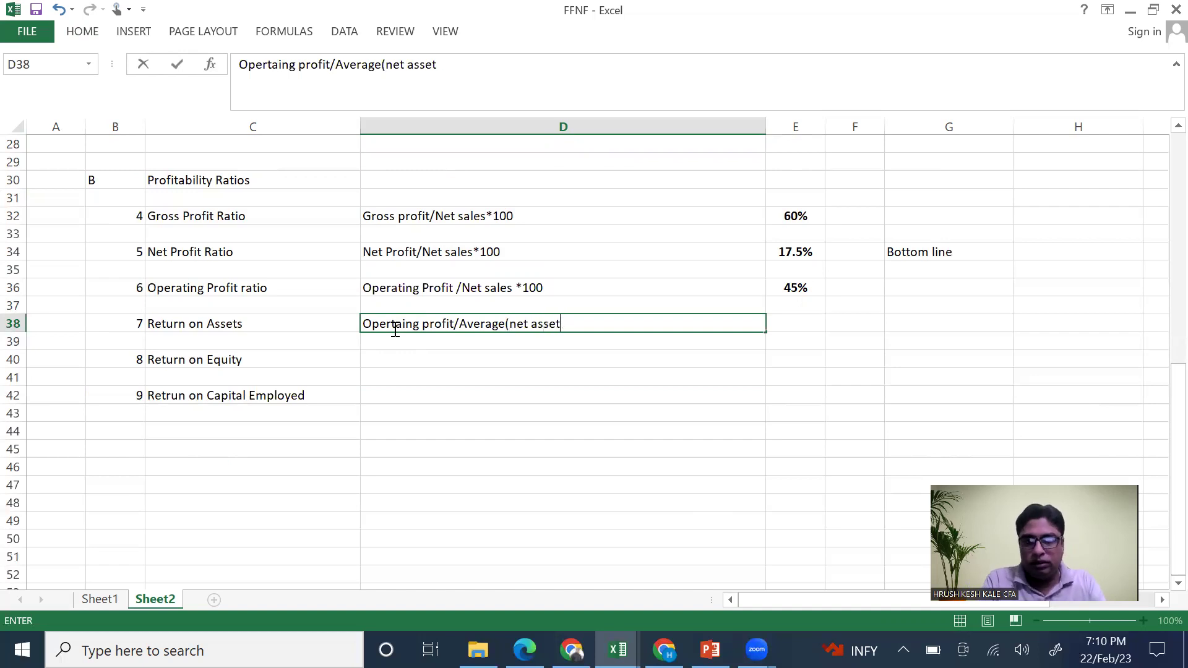
pyautogui.press('BackSpace')
pyautogui.press('BackSpace')
pyautogui.press('BackSpace')
pyautogui.press('BackSpace')
pyautogui.press('BackSpace')
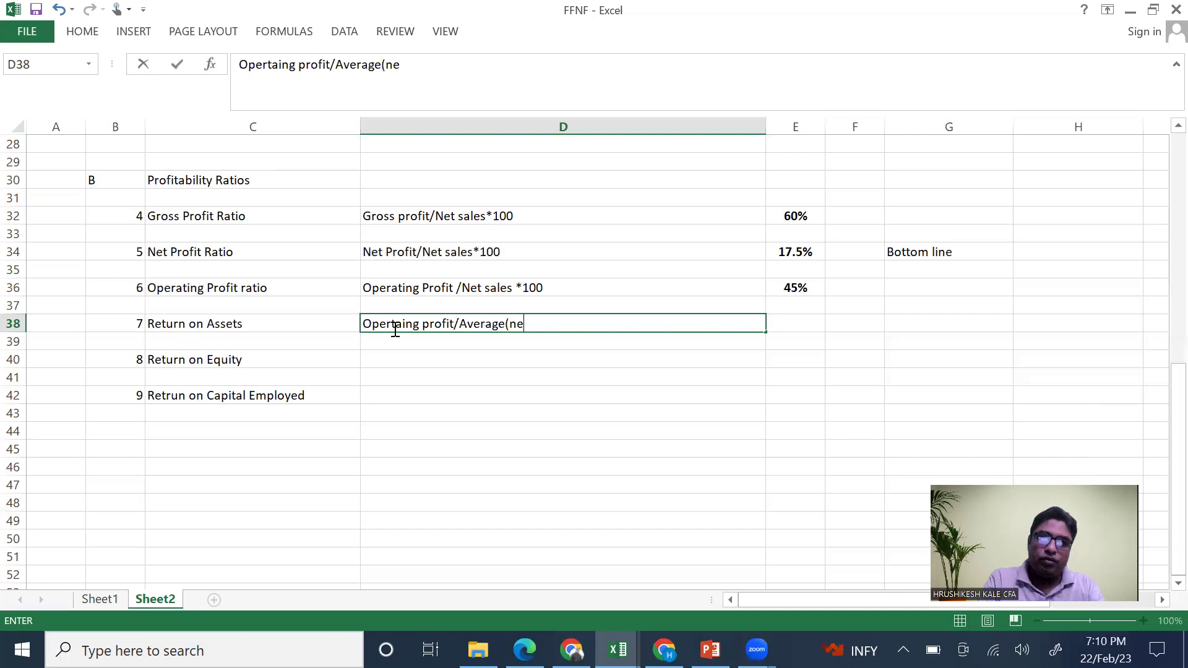
pyautogui.write('*')
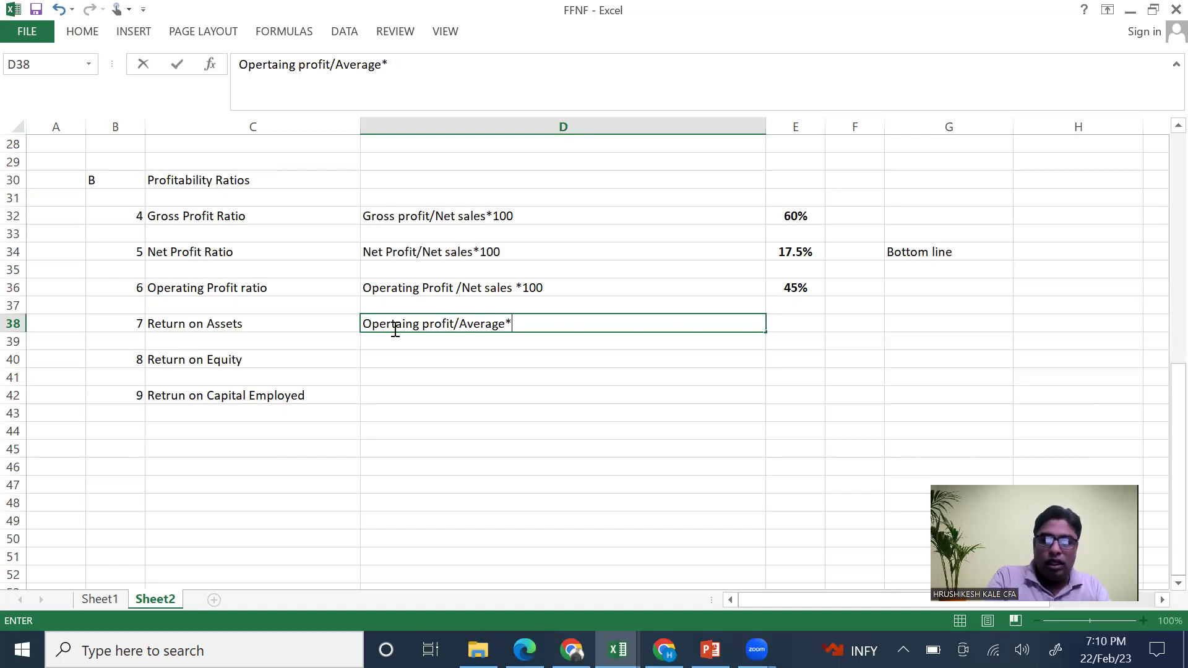
pyautogui.press('BackSpace')
pyautogui.write('(')
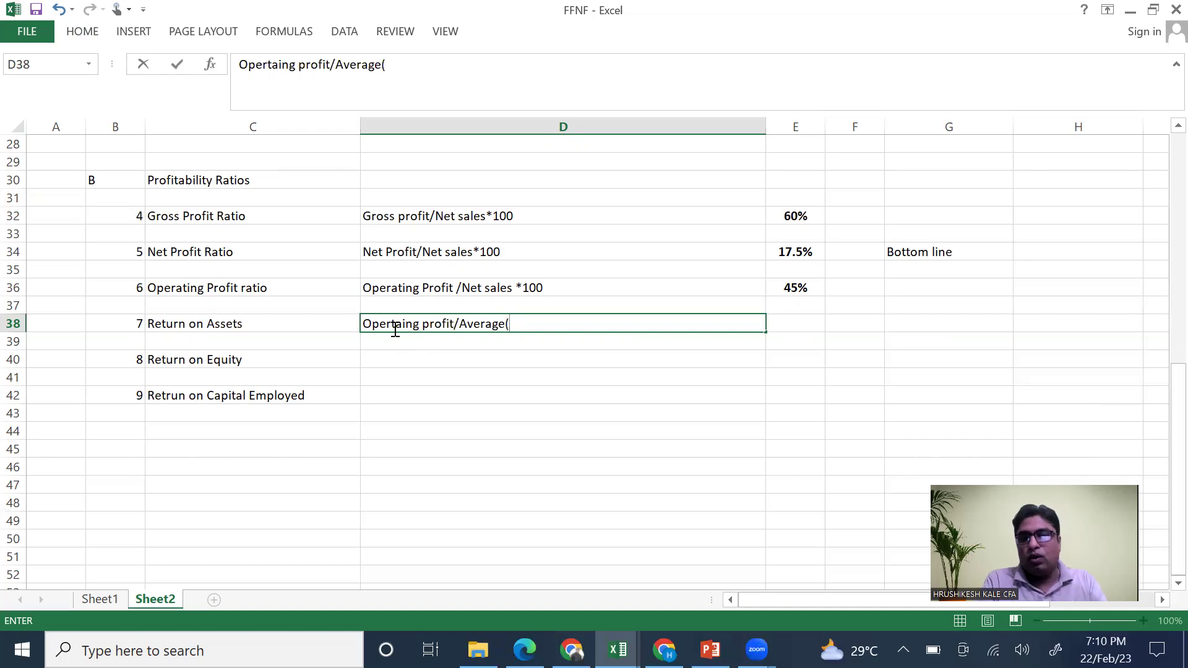
# Complete the Return on Assets formula text in D38 with "Fixed assets)" as the averaged item
pyautogui.write('Fixed s')
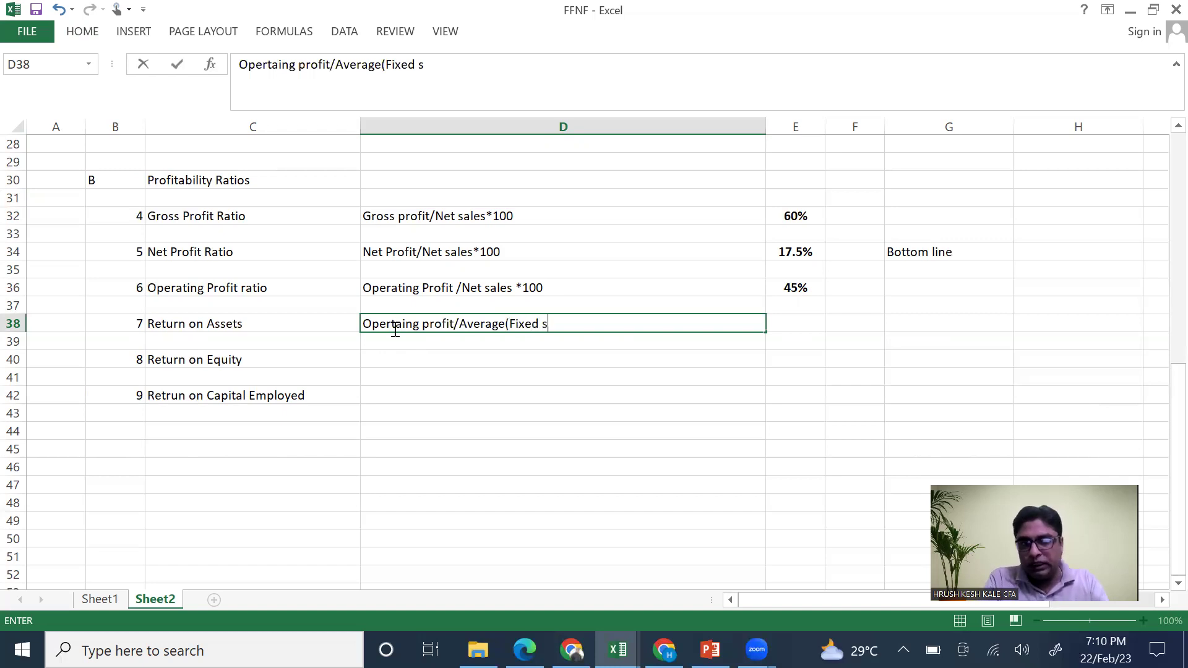
pyautogui.press('BackSpace')
pyautogui.write('ass')
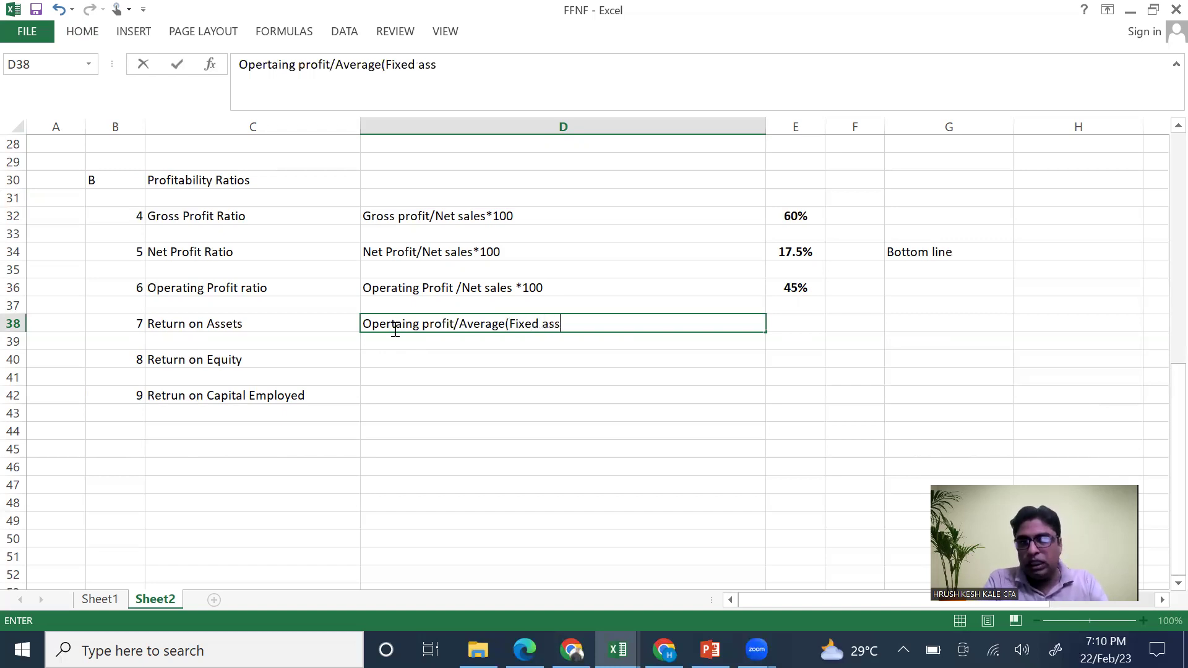
pyautogui.write('ets)')
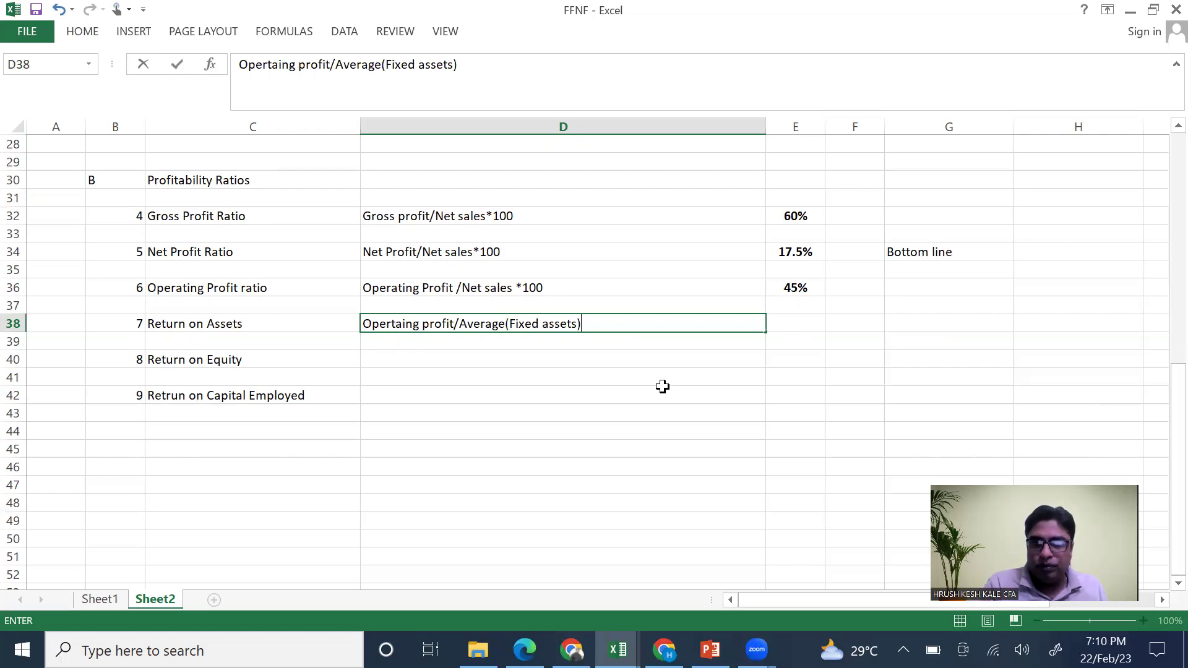
# Begin the Return on Assets calculation in E38 with the EBIDTA amount in E8 as numerator, followed by a division sign and opening bracket
pyautogui.click(789, 329)
pyautogui.write('=')
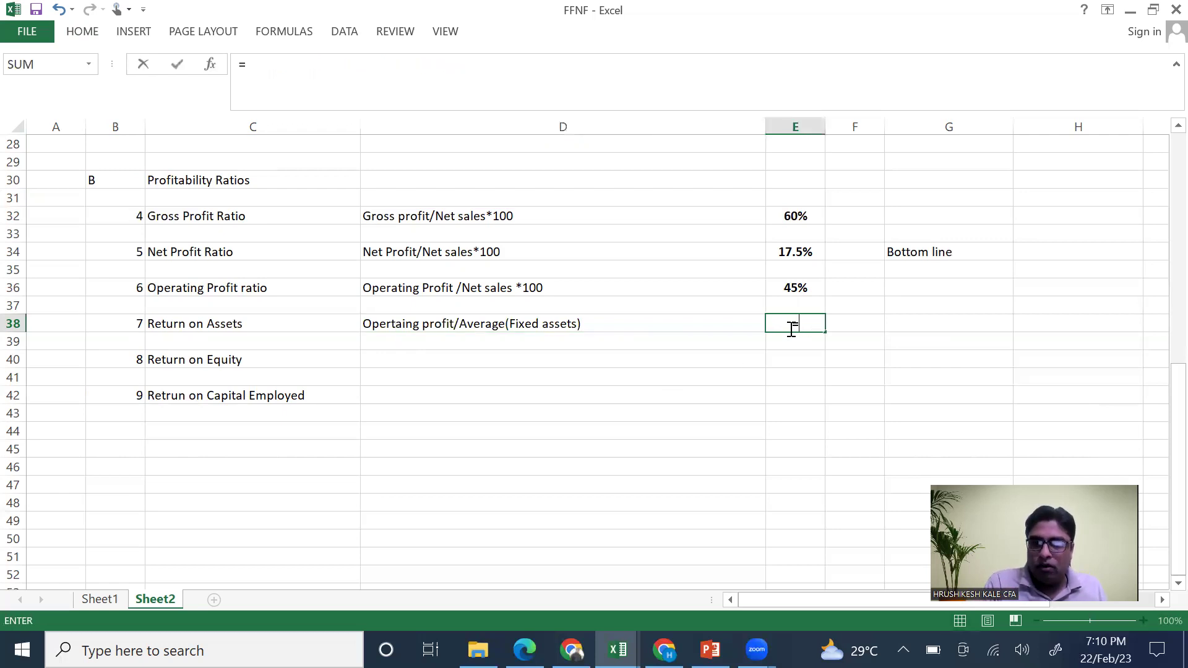
pyautogui.scroll(3, 690, 298)
pyautogui.scroll(6, 690, 298)
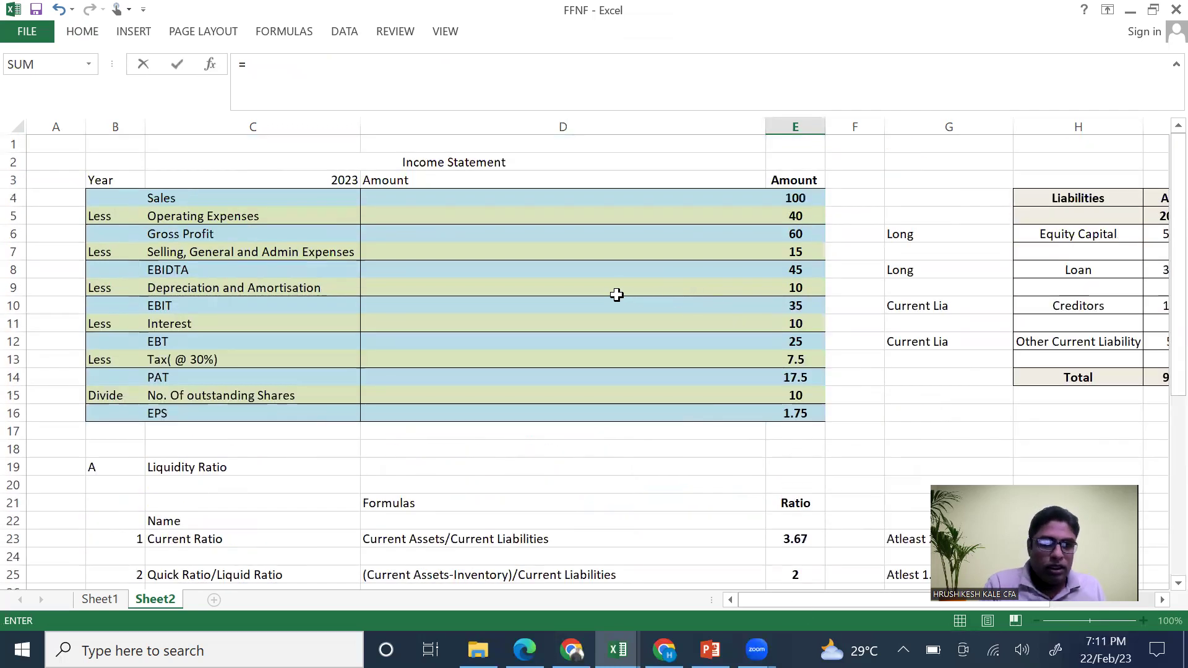
pyautogui.click(792, 270)
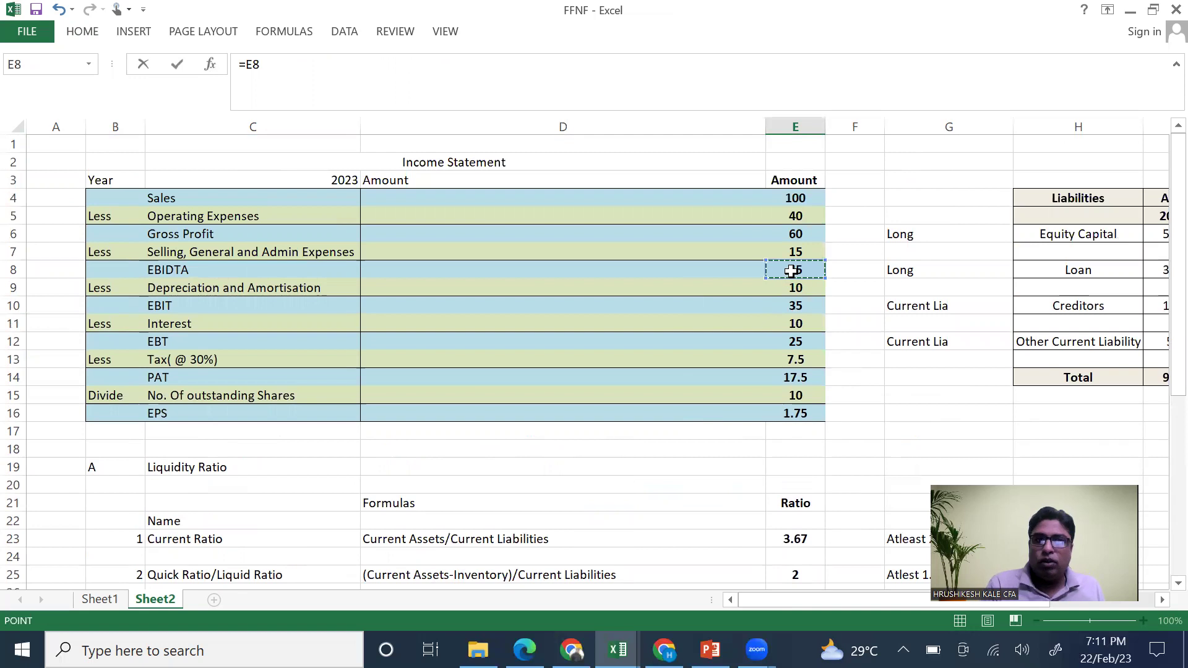
pyautogui.write('/(')
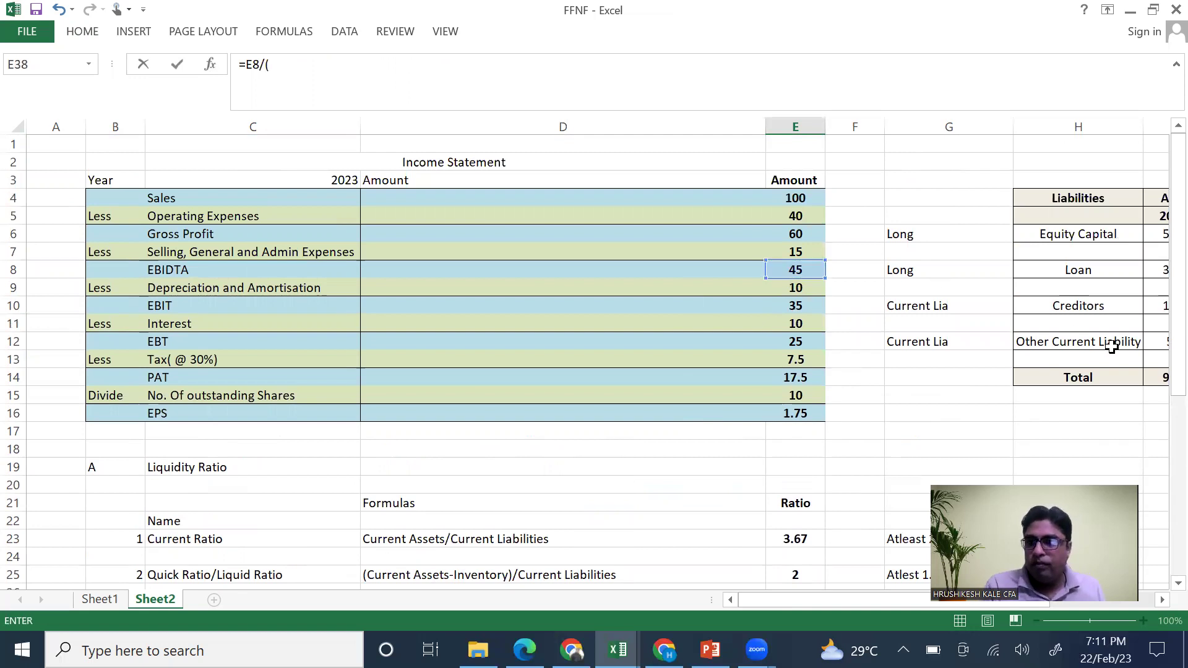
# Complete the E38 formula as =E8/(M6+N6)/2 using the 2020 and 2019 Plant & Machinery amounts
pyautogui.hscroll(3, 1112, 343)
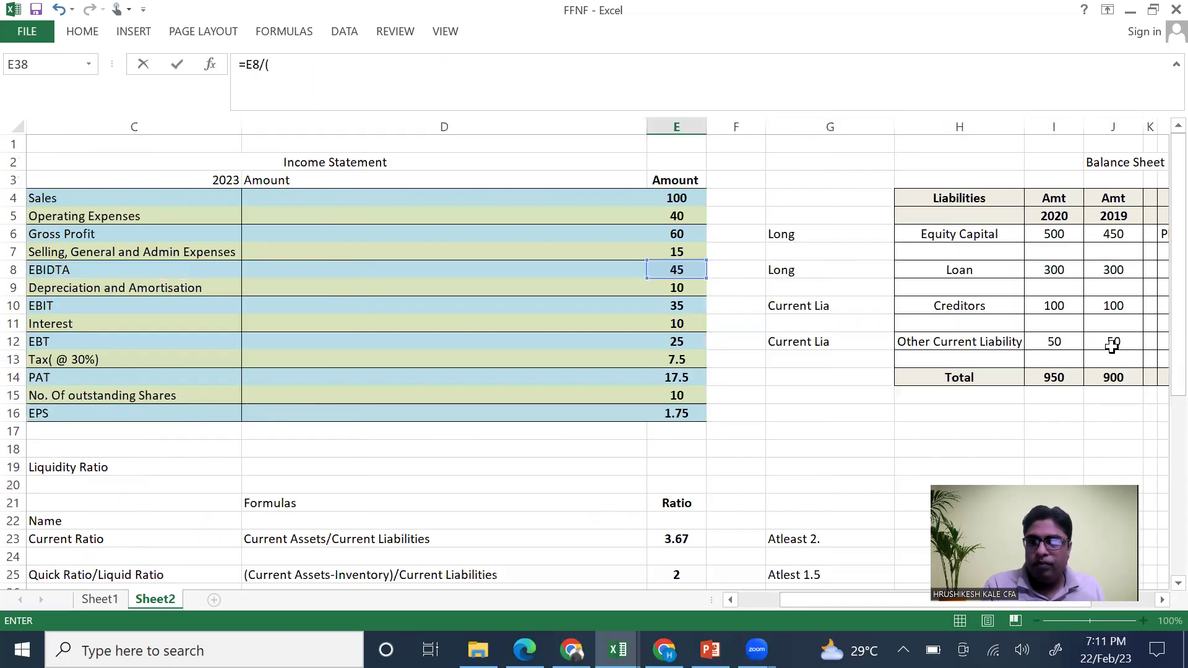
pyautogui.hscroll(2, 1112, 347)
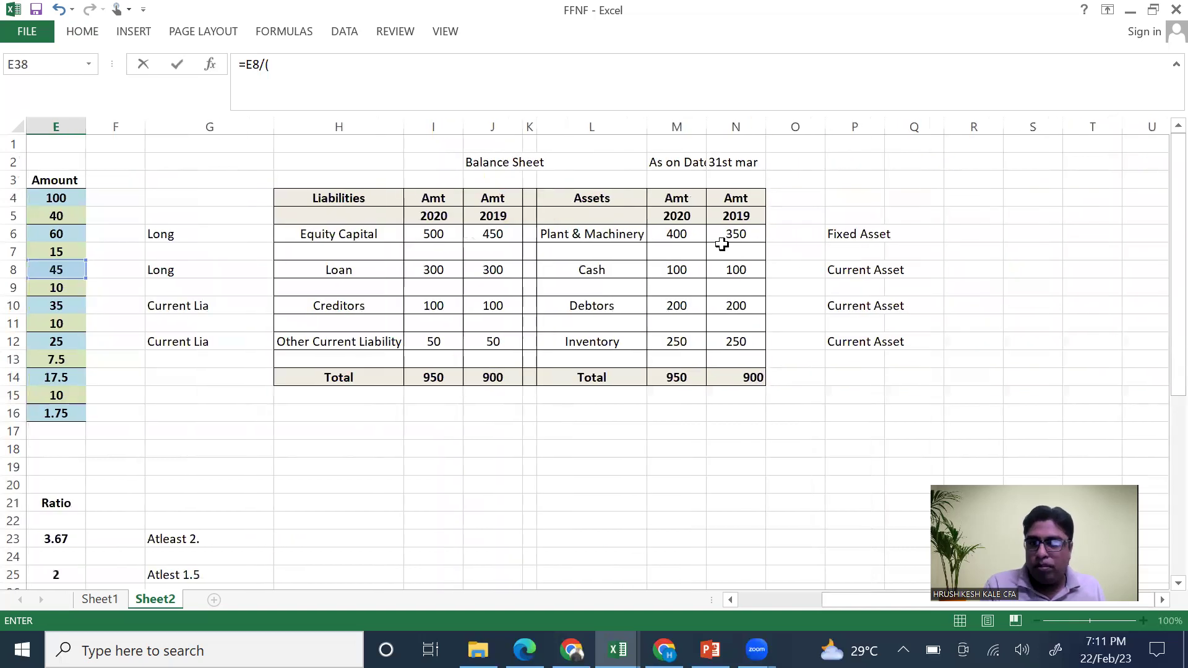
pyautogui.write('(')
pyautogui.click(691, 237)
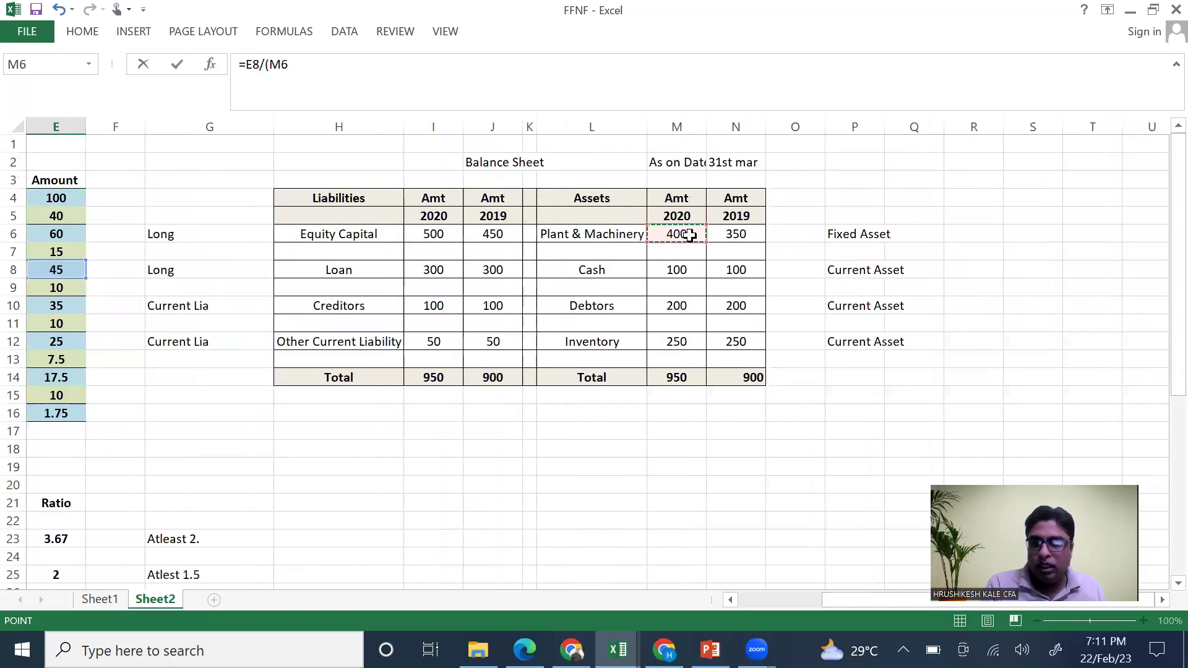
pyautogui.write('+')
pyautogui.click(735, 232)
pyautogui.write(')/')
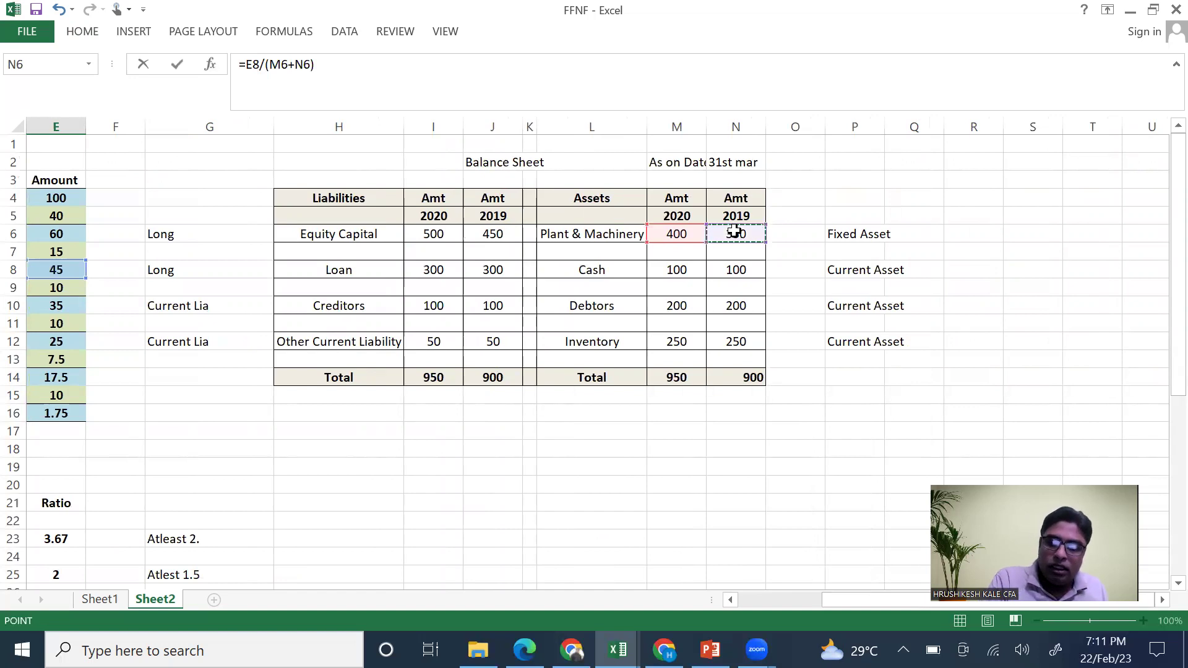
pyautogui.write('2')
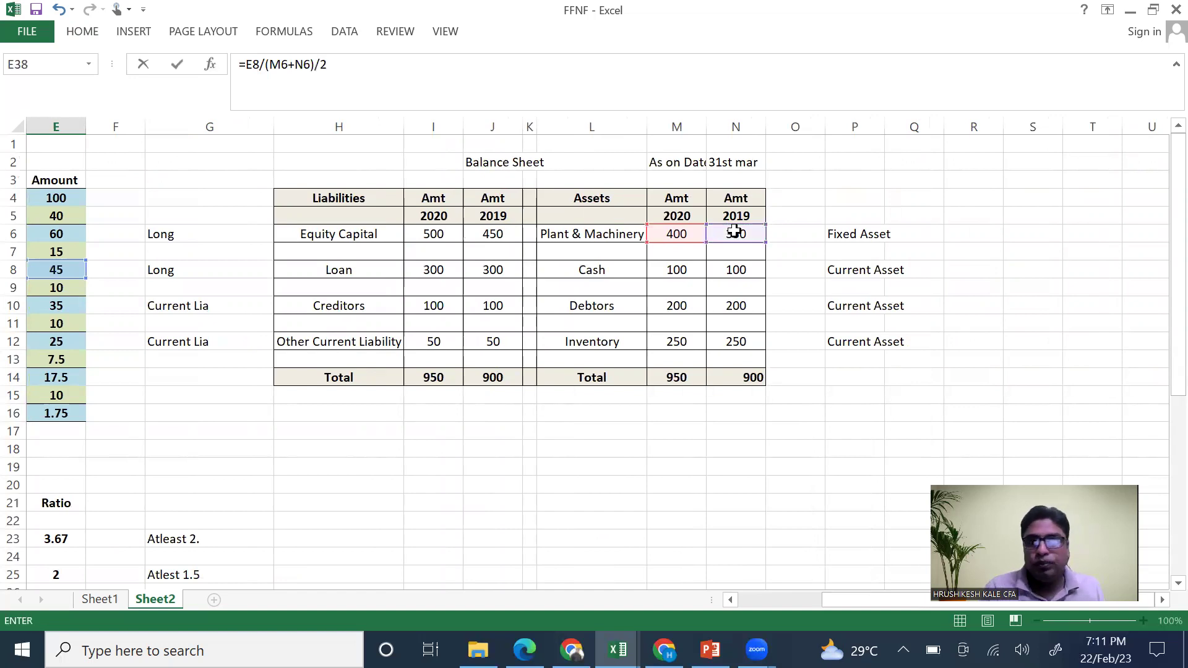
pyautogui.press('Return')
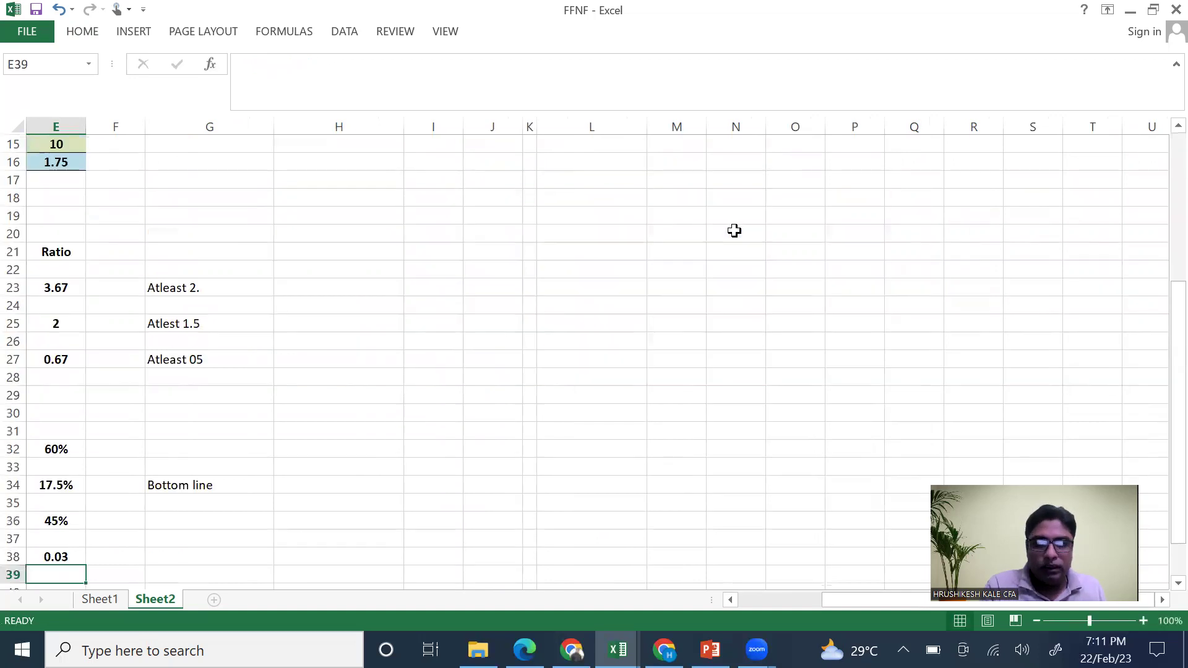
# Review the Return on Assets result against the income statement and the Plant & Machinery amounts in the balance sheet
pyautogui.hscroll(-3, 541, 344)
pyautogui.scroll(-1, 541, 344)
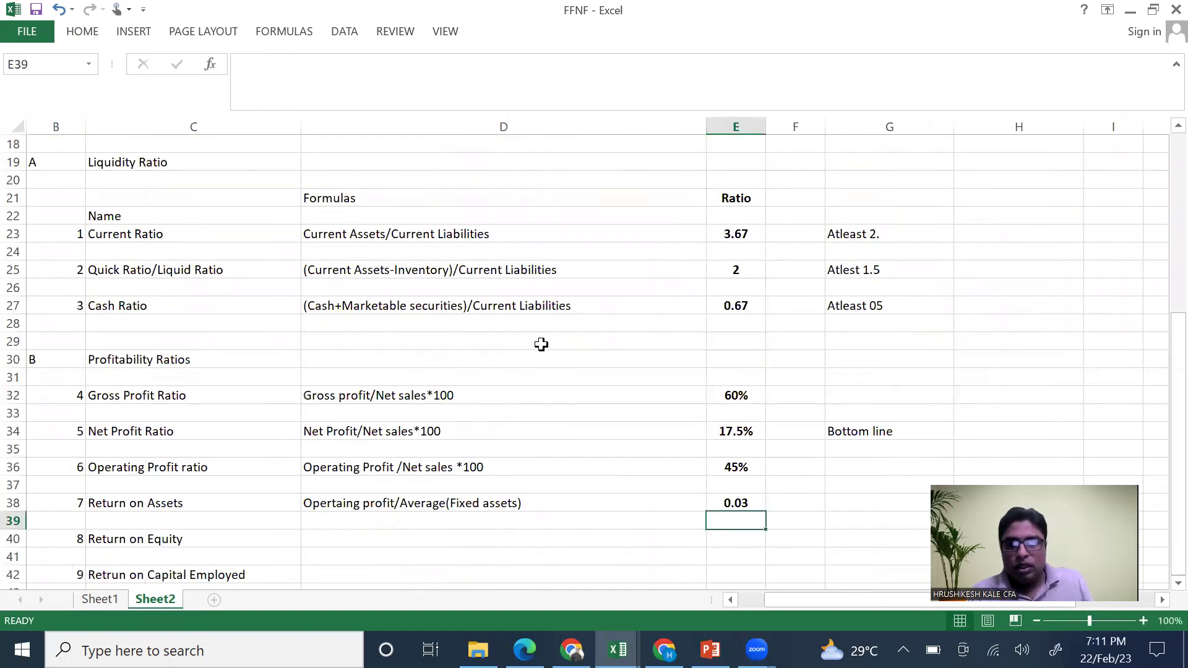
pyautogui.scroll(6, 661, 342)
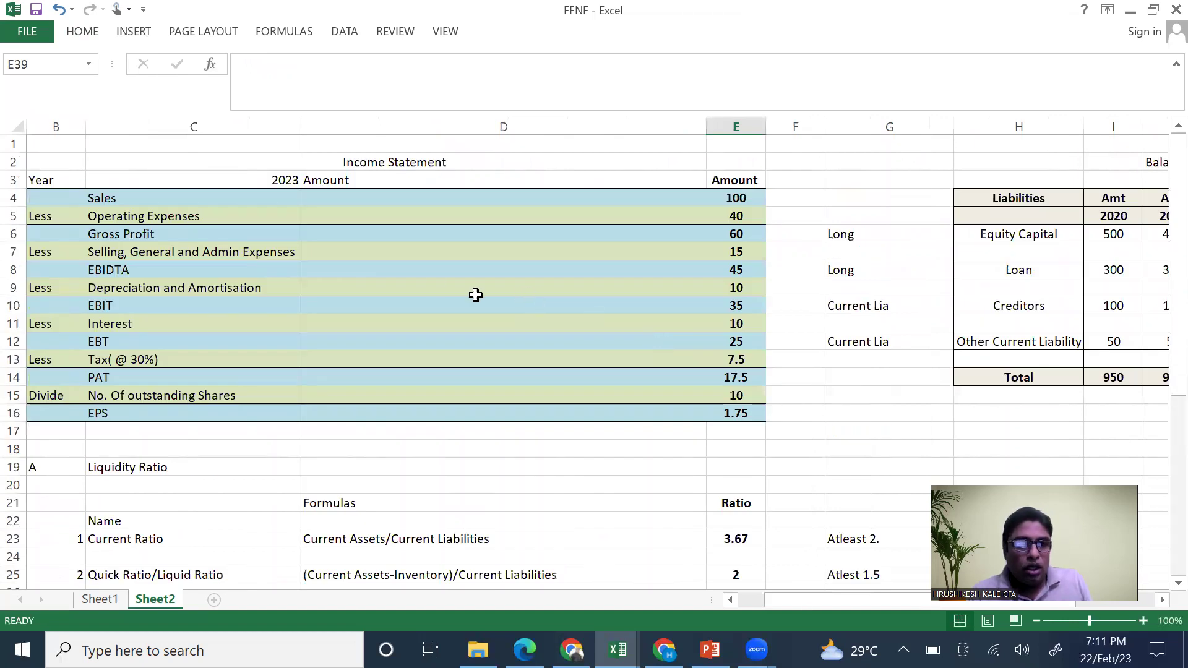
pyautogui.hscroll(3, 836, 307)
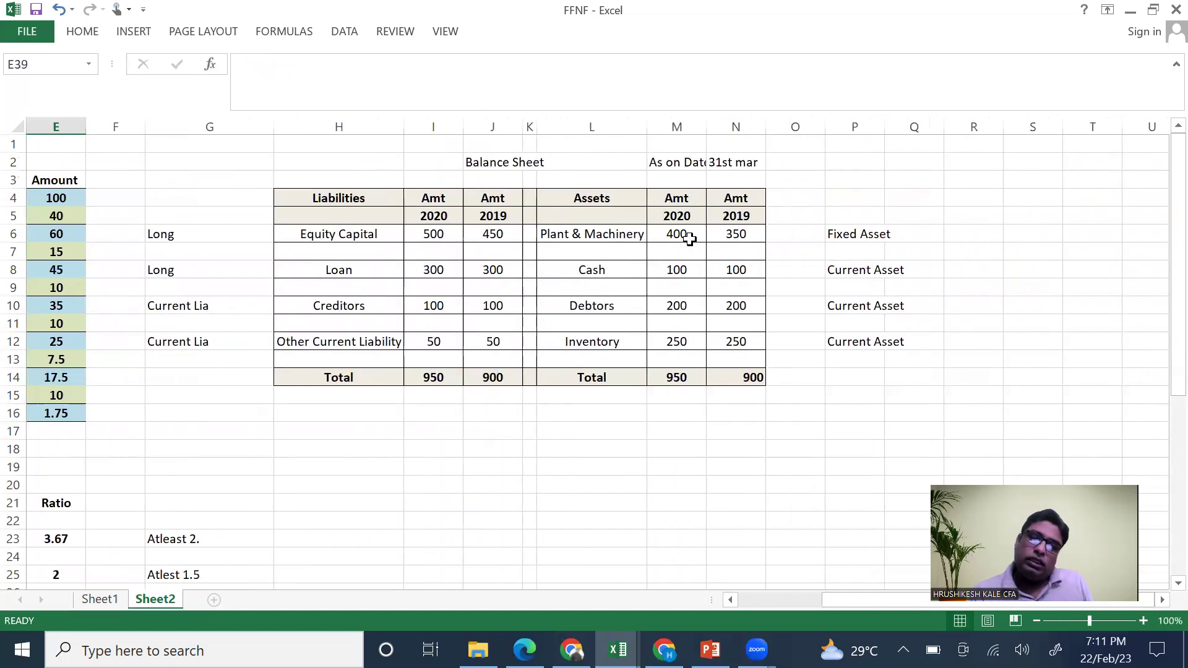
pyautogui.scroll(-3, 615, 435)
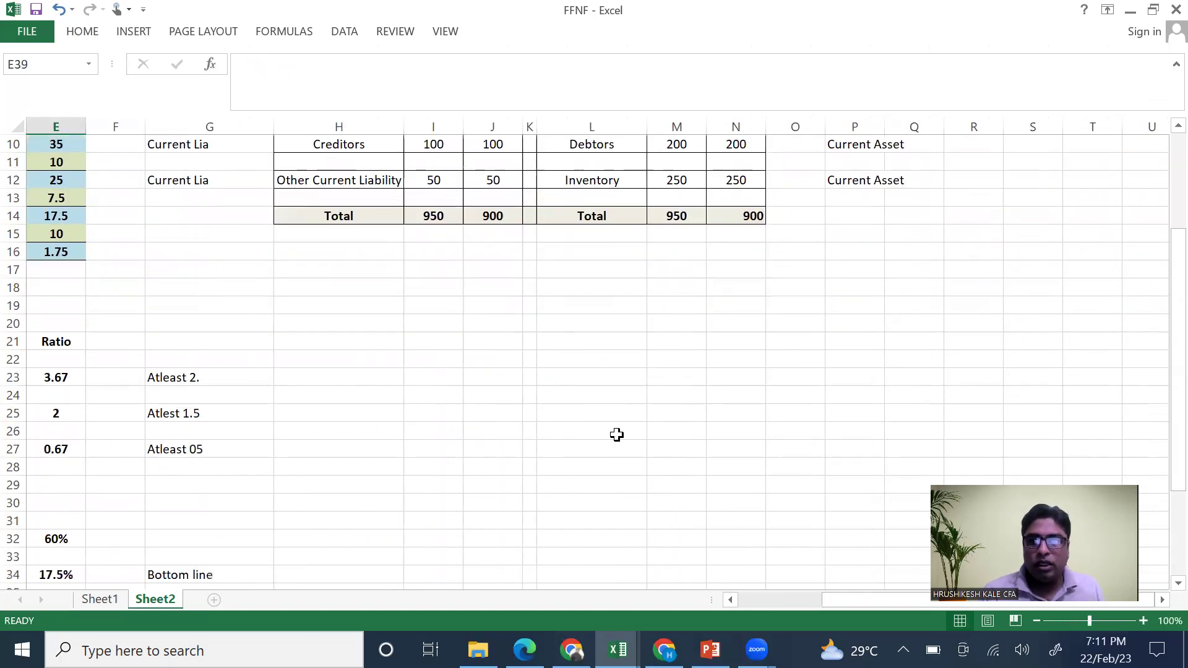
pyautogui.hscroll(-2, 617, 435)
pyautogui.hscroll(-2, 617, 435)
pyautogui.hscroll(3, 617, 435)
pyautogui.scroll(3, 617, 435)
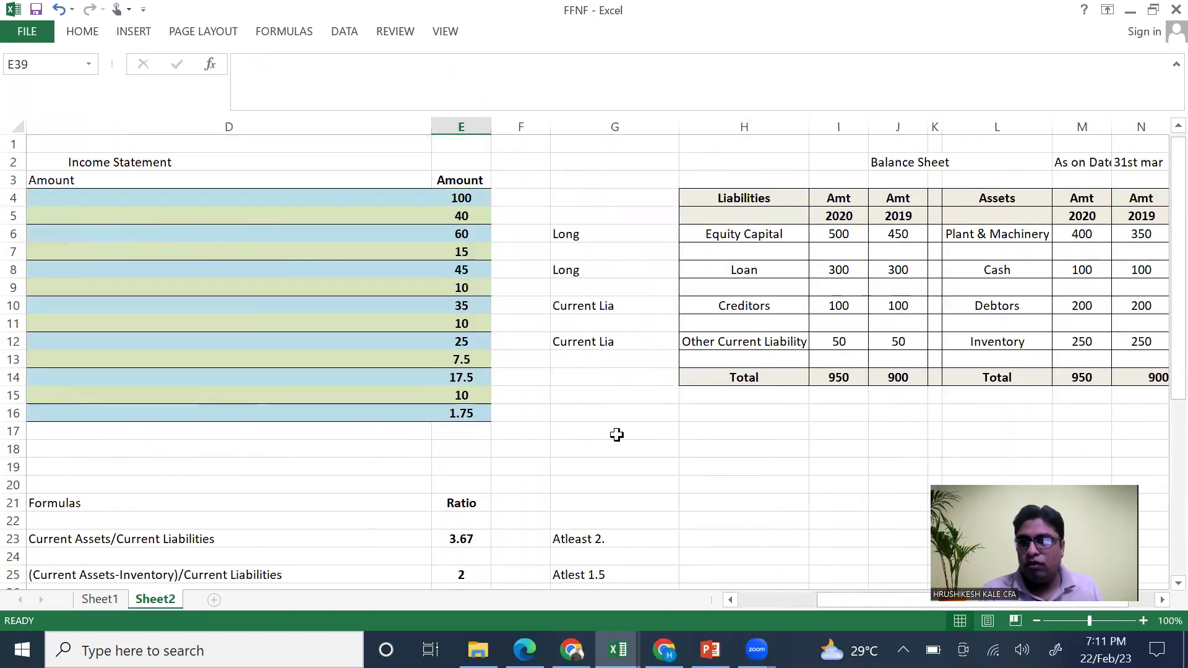
pyautogui.hscroll(3, 617, 435)
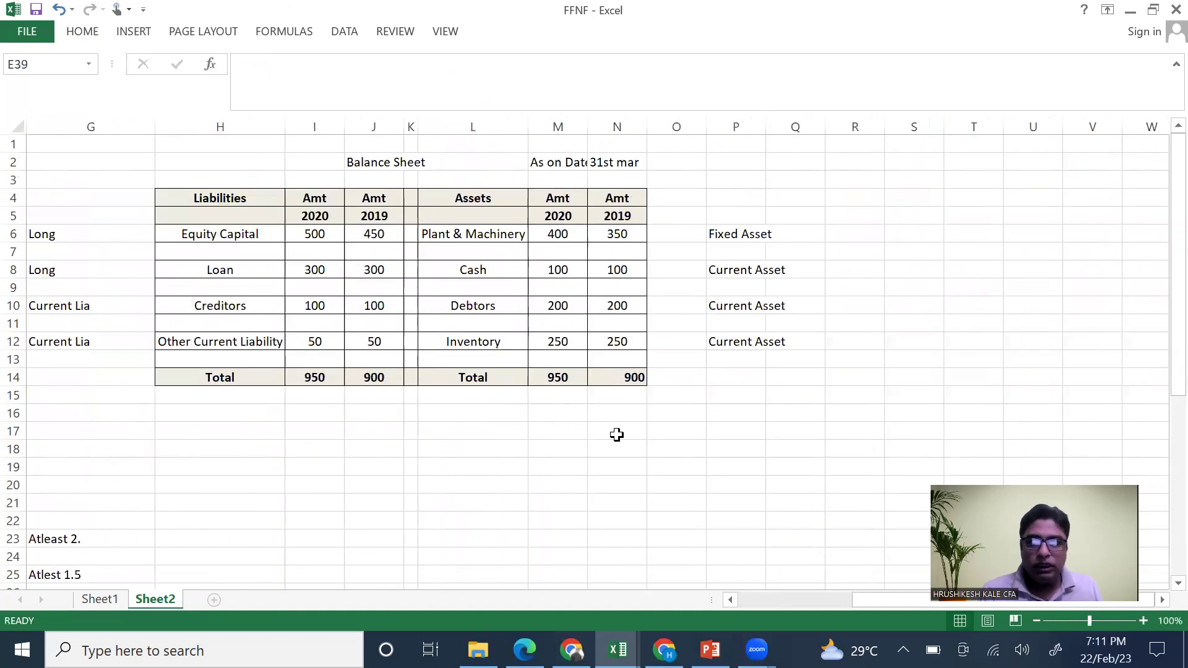
# Enter the check calculation =45/400 in cell S5 beside the balance sheet
pyautogui.click(924, 214)
pyautogui.write('=45/400')
pyautogui.press('Return')
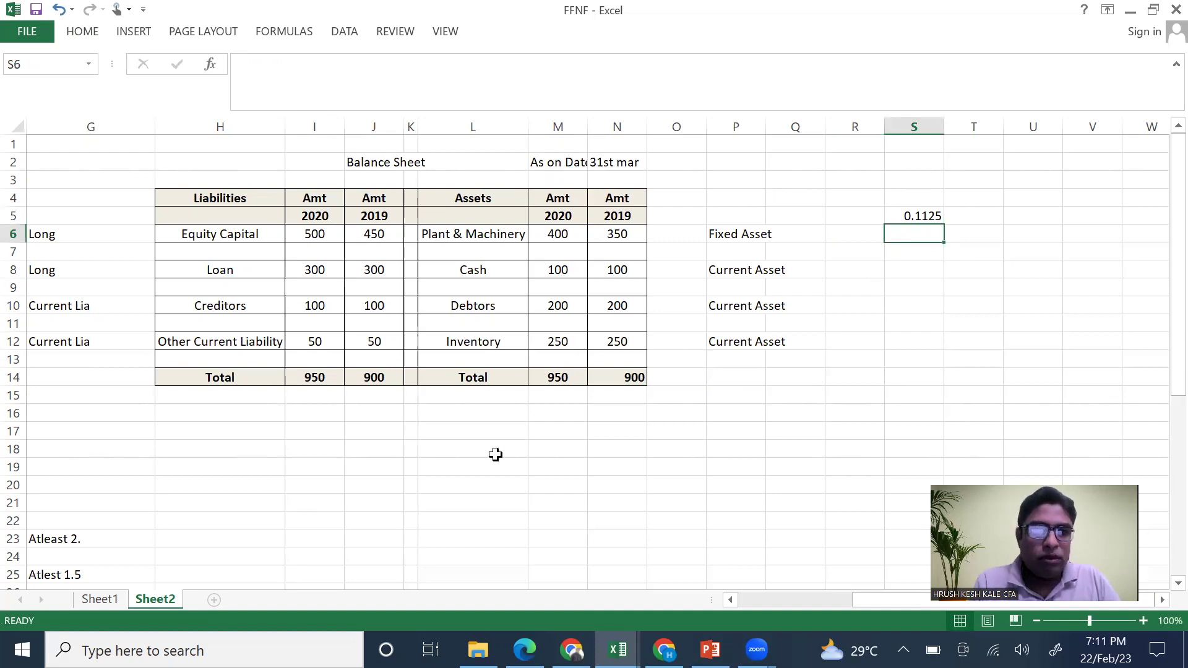
# Correct the Return on Assets formula in E38 to =E8/((M6+N6)/2) by bracketing the whole average
pyautogui.hscroll(-3, 495, 455)
pyautogui.scroll(-4, 495, 455)
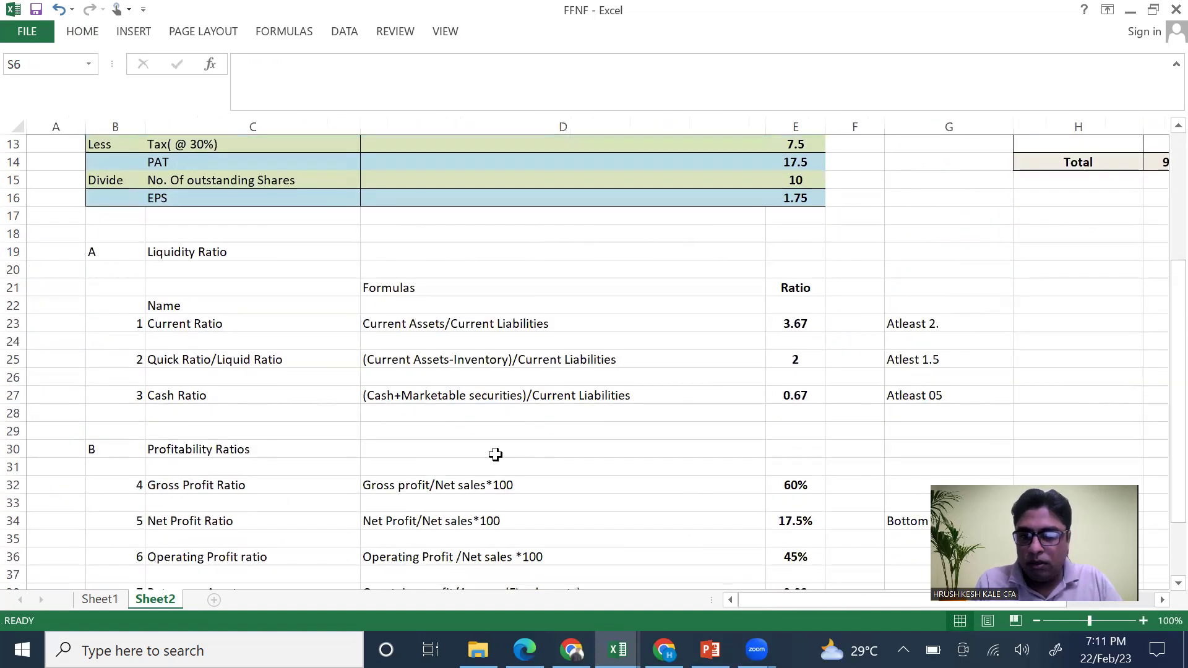
pyautogui.scroll(-3, 495, 455)
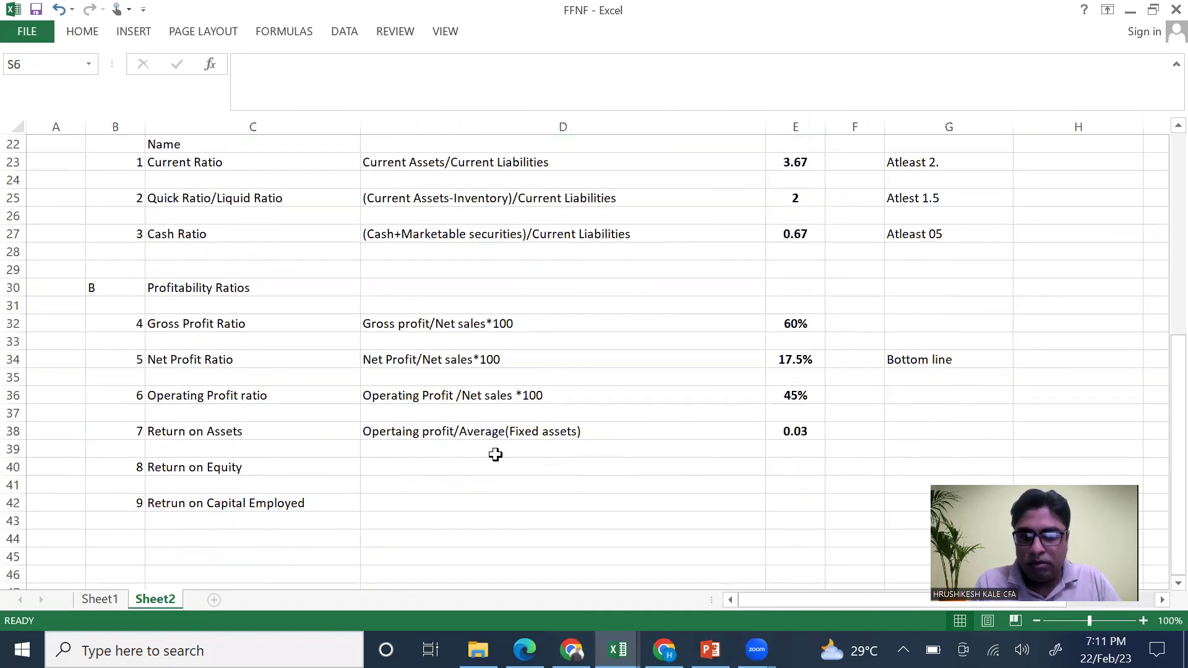
pyautogui.click(785, 435)
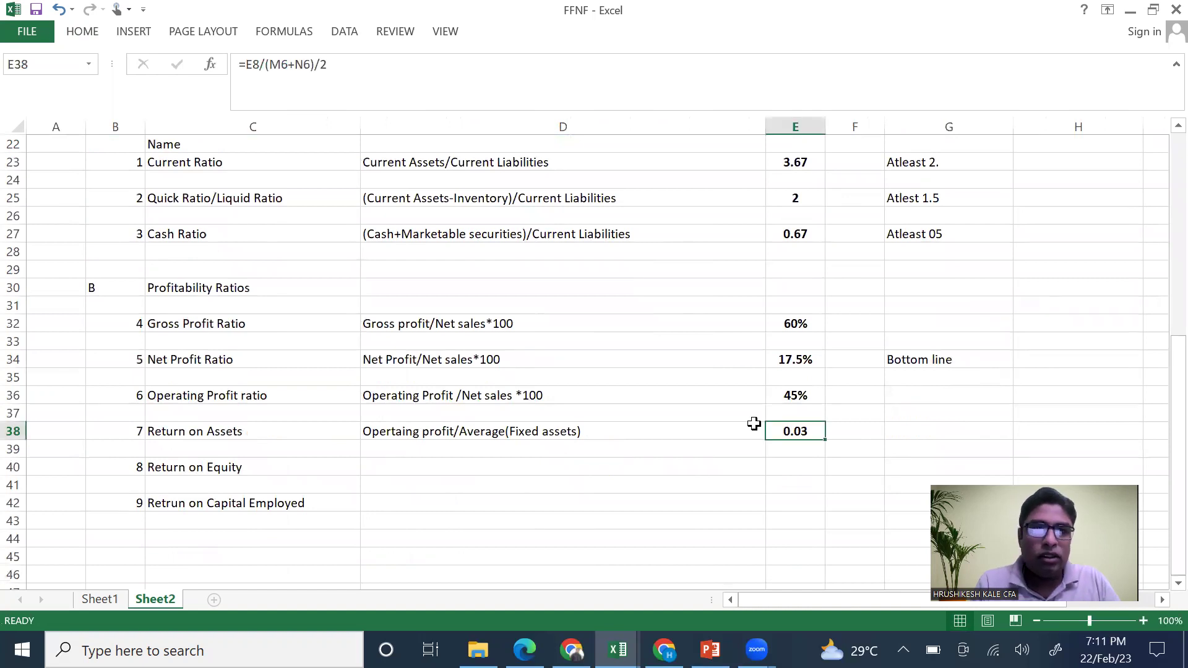
pyautogui.click(266, 64)
pyautogui.write('(')
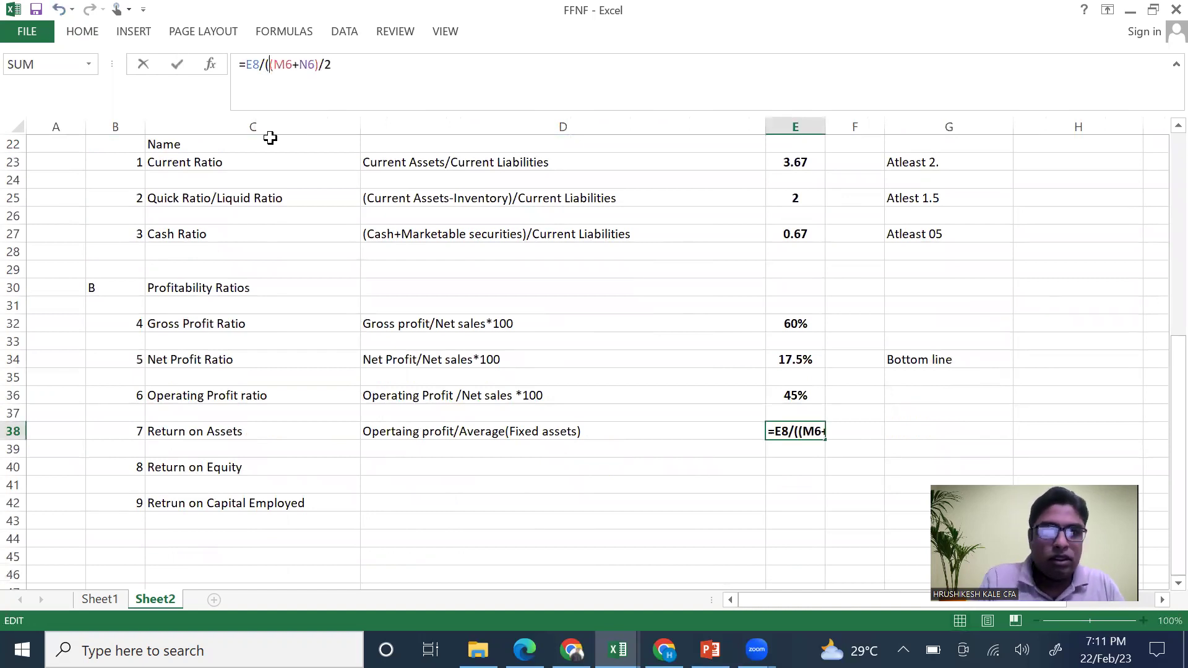
pyautogui.click(349, 70)
pyautogui.write(')')
pyautogui.press('Return')
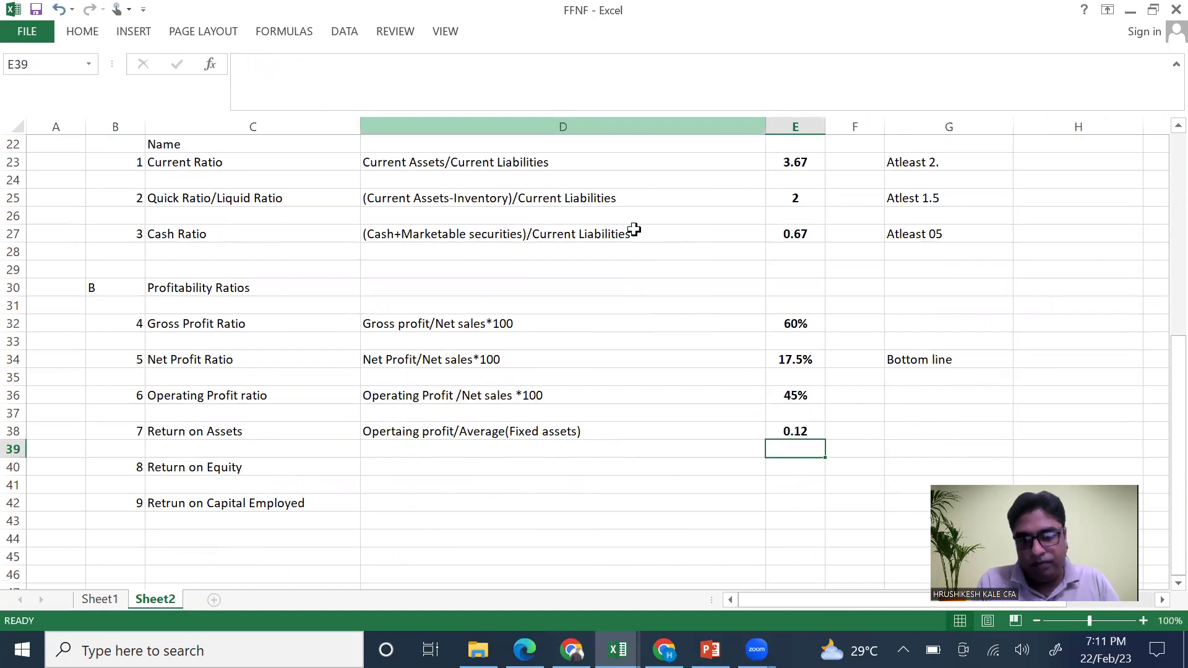
# Format the Return on Assets value in E38 as a percentage and select its formula text in D38
pyautogui.click(809, 432)
pyautogui.click(82, 31)
pyautogui.click(559, 89)
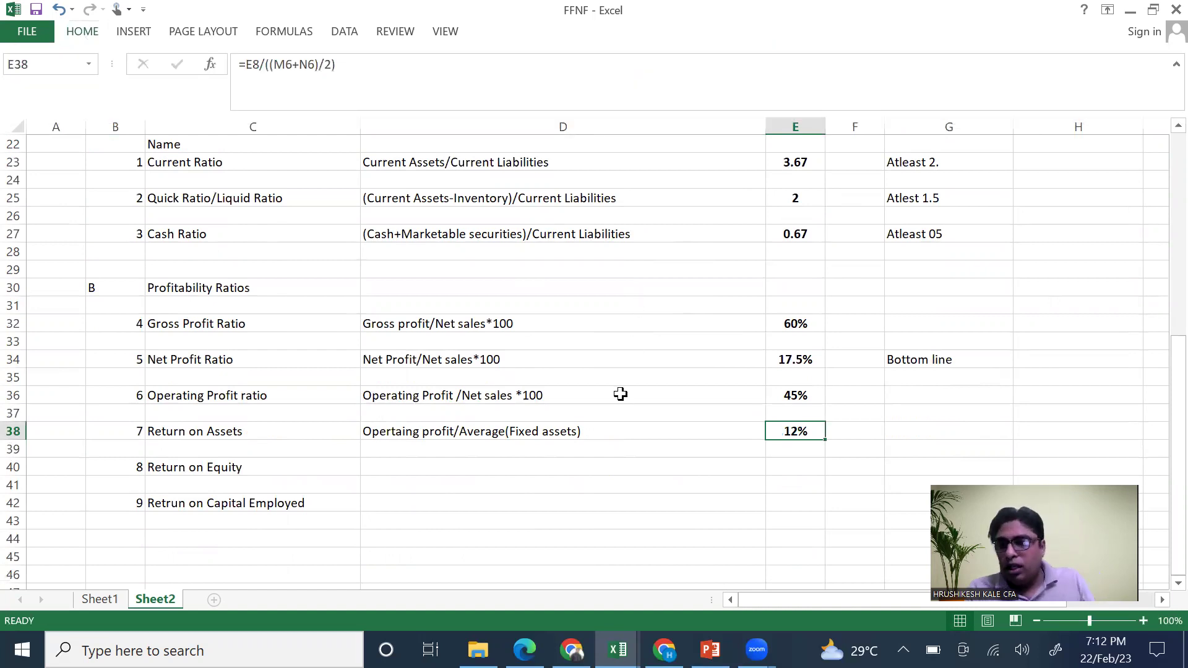
pyautogui.click(618, 427)
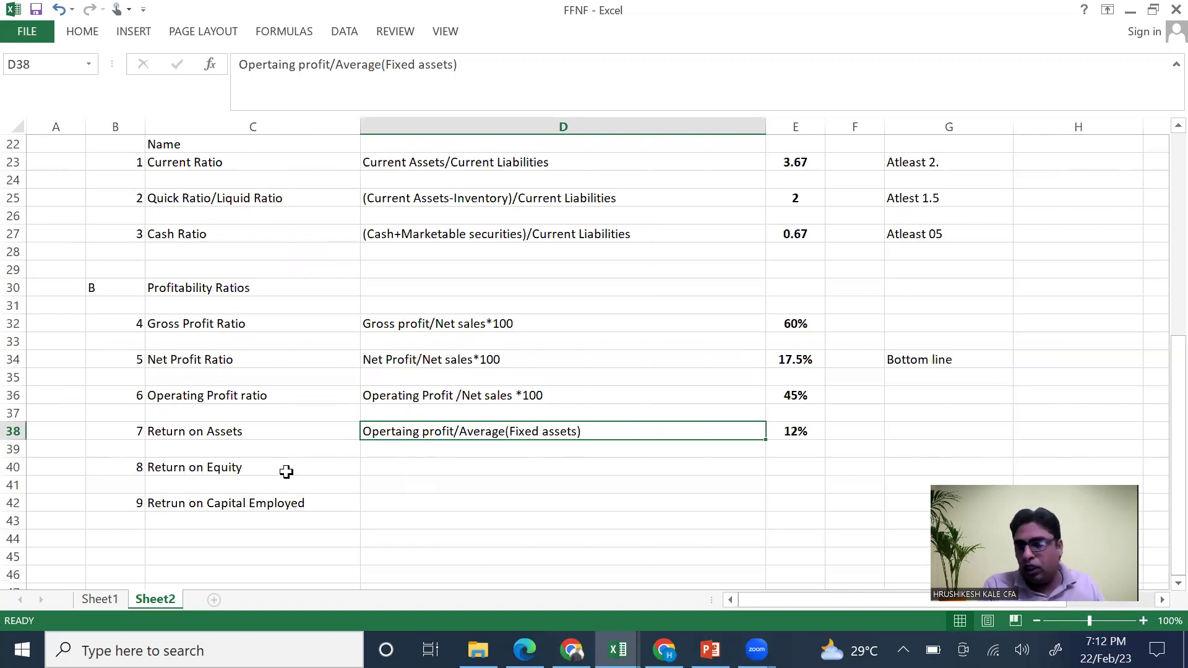
# Begin the Return on Equity formula text in D40 with "Net Profit /average equity("
pyautogui.click(384, 463)
pyautogui.write('Net Profit ')
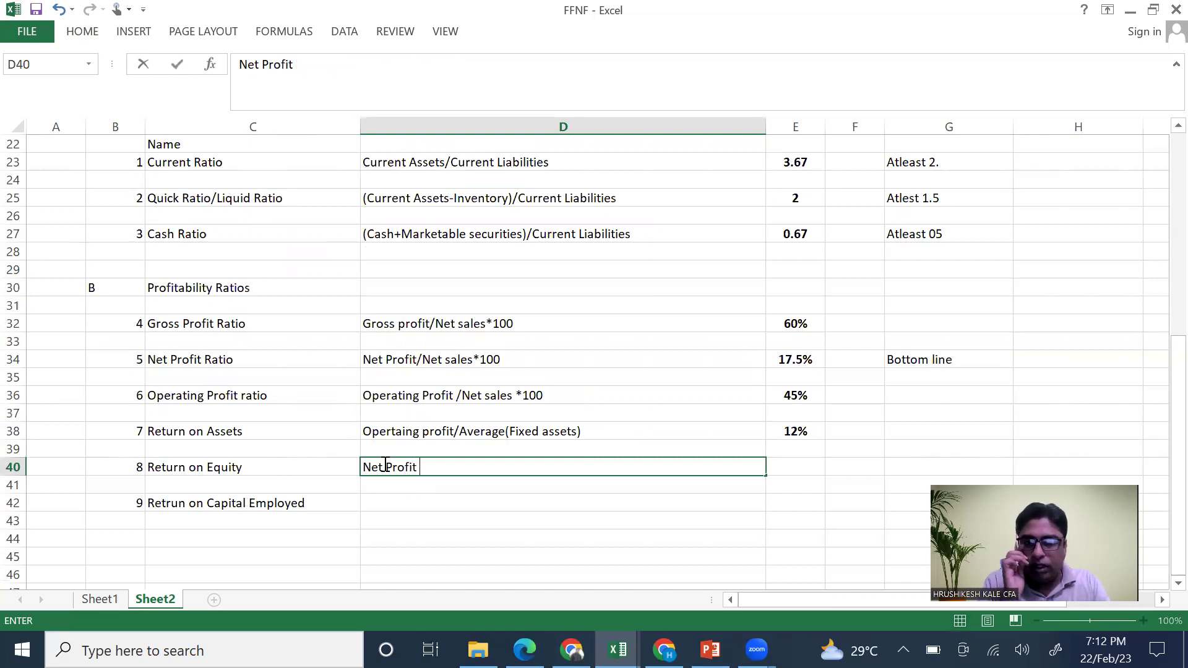
pyautogui.write('/')
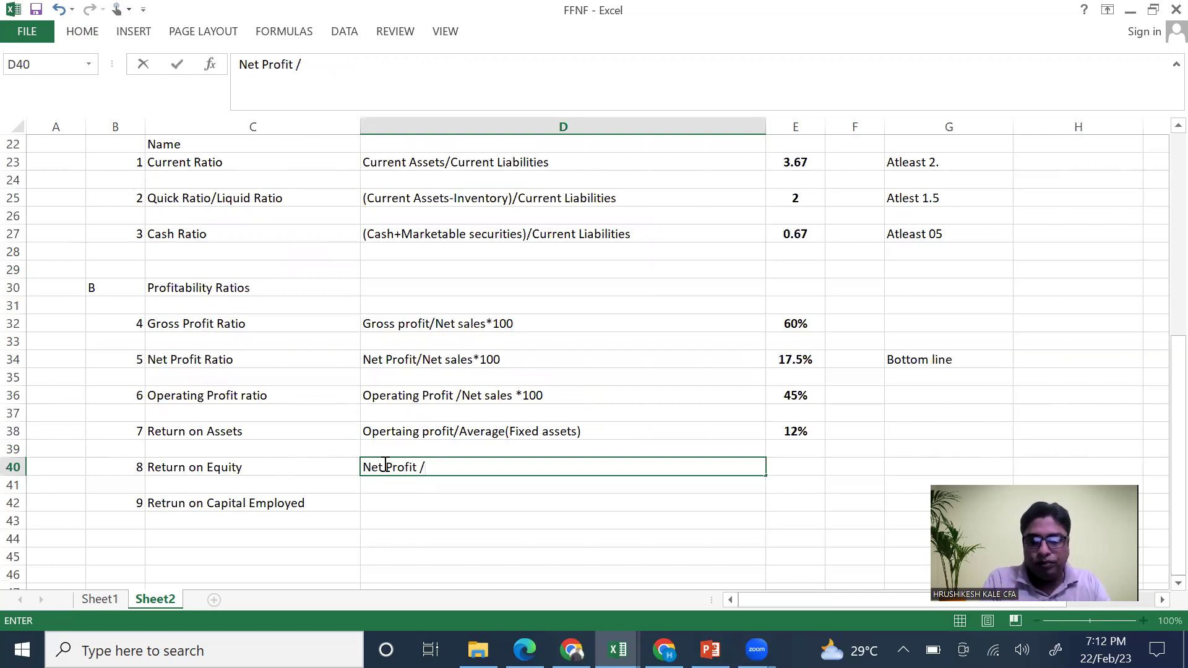
pyautogui.write('averag')
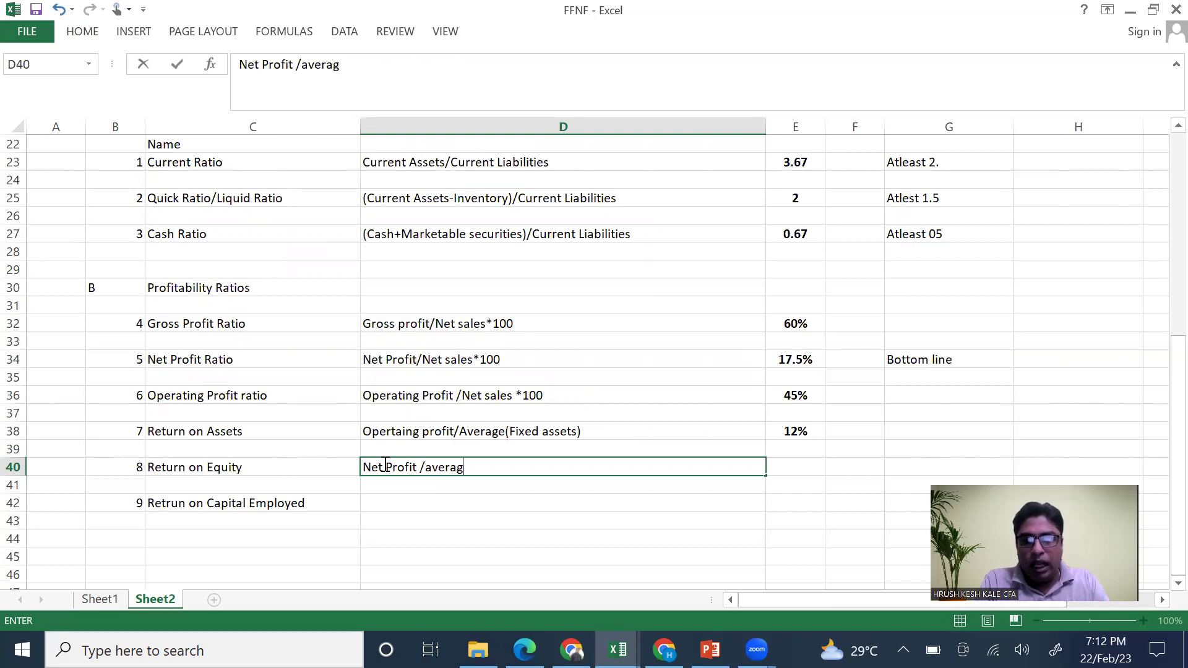
pyautogui.write('e eq')
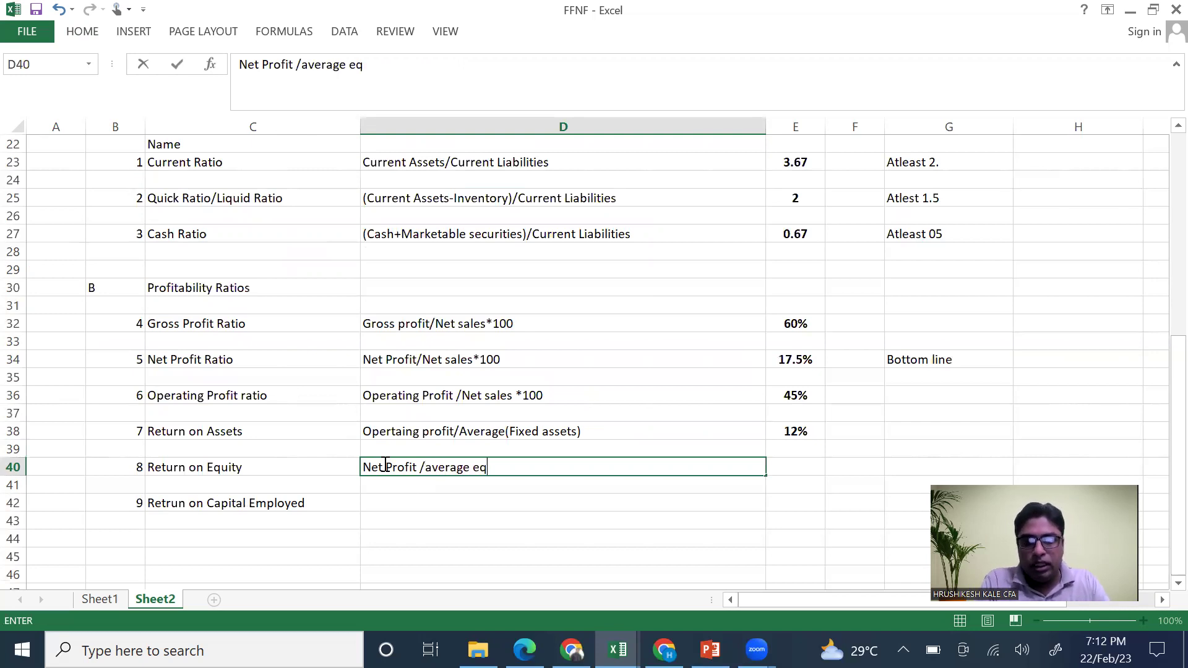
pyautogui.write('uity')
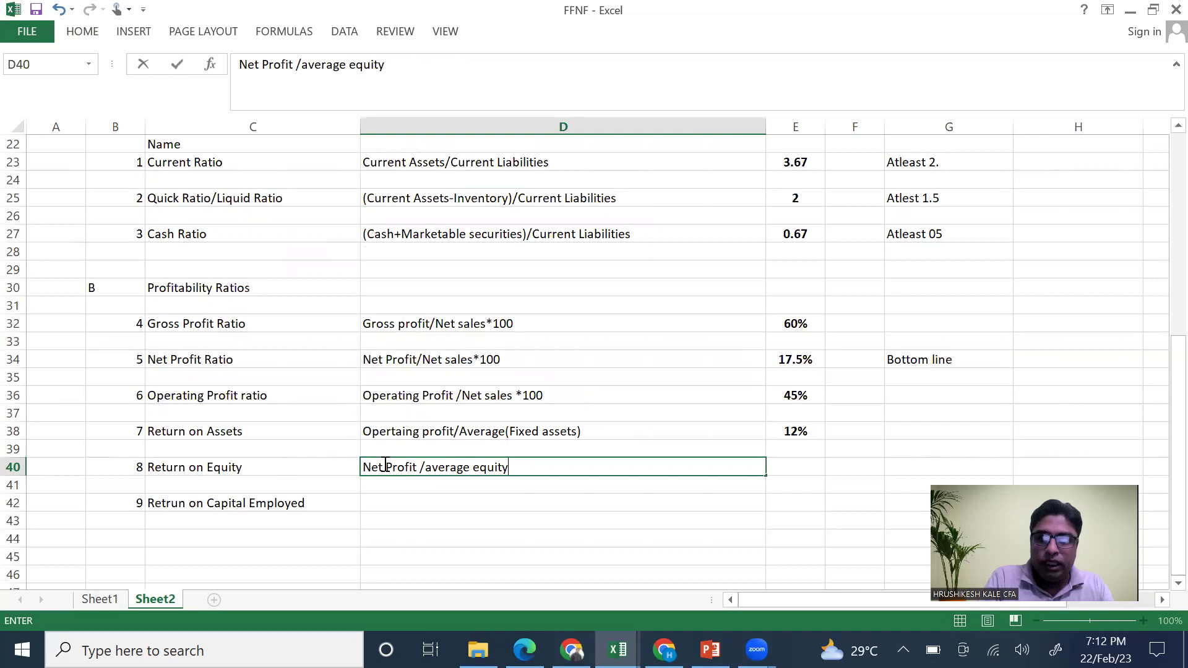
pyautogui.write('(')
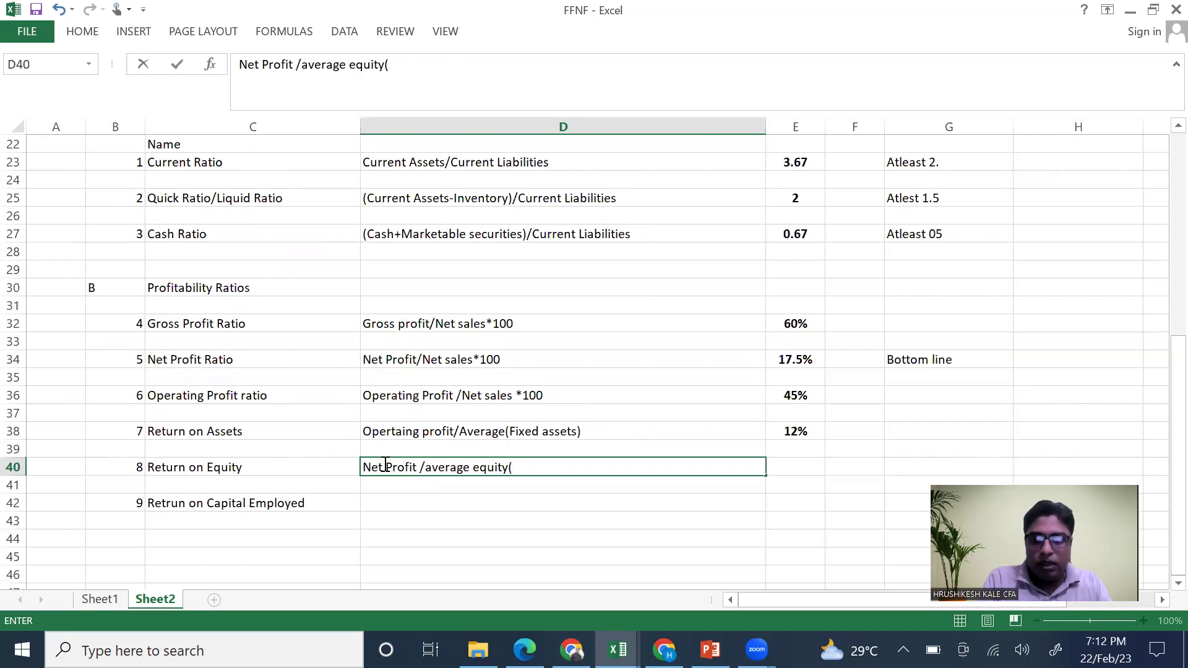
# Complete the Return on Equity formula text in D40 so it reads "Net Profit /average equity(equity capital+reserves and surplus)"
pyautogui.write('capita')
pyautogui.press('BackSpace')
pyautogui.press('BackSpace')
pyautogui.press('BackSpace')
pyautogui.press('BackSpace')
pyautogui.press('BackSpace')
pyautogui.press('BackSpace')
pyautogui.write('equity ')
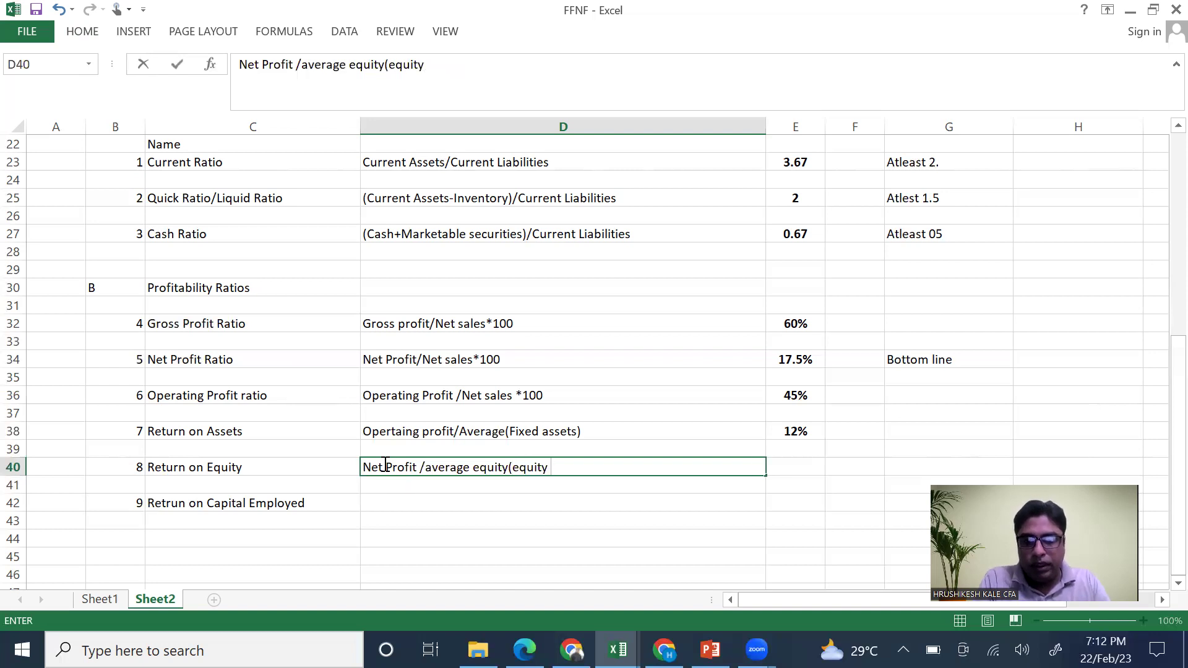
pyautogui.write('ca')
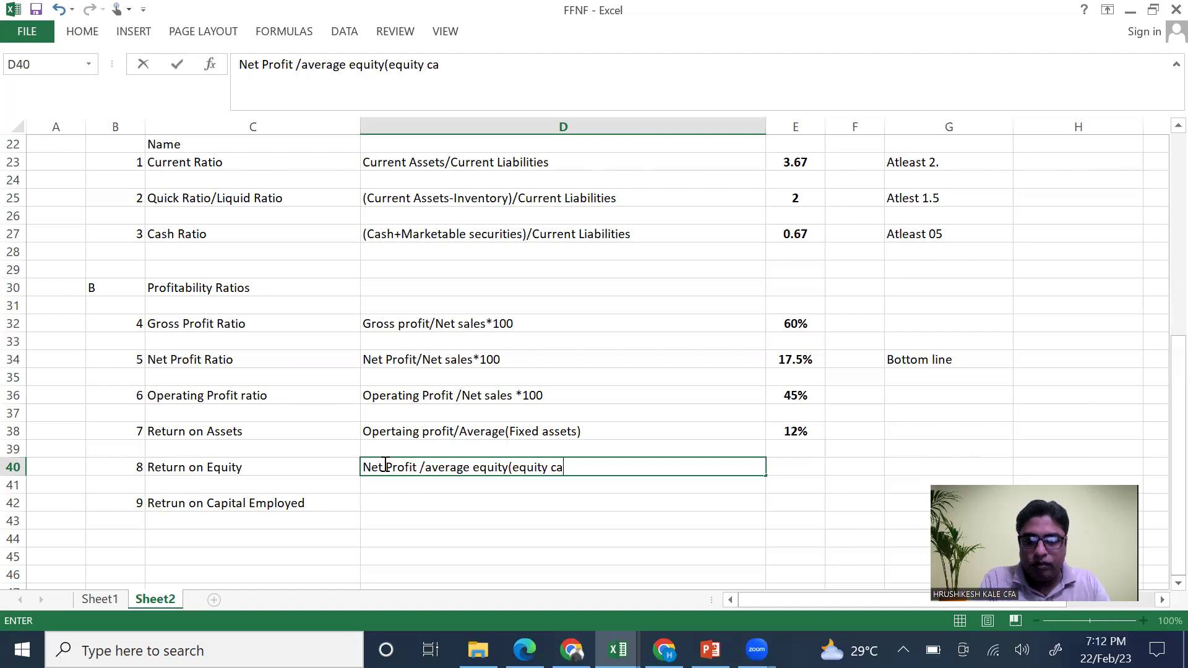
pyautogui.write('pital+r')
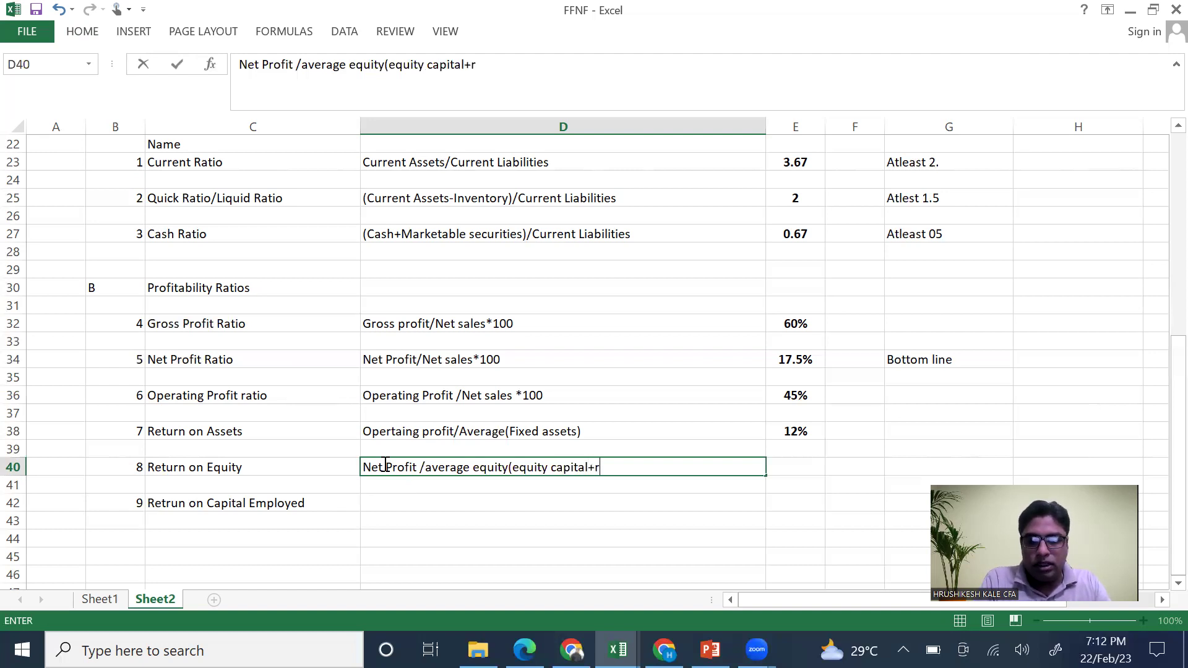
pyautogui.write('eser')
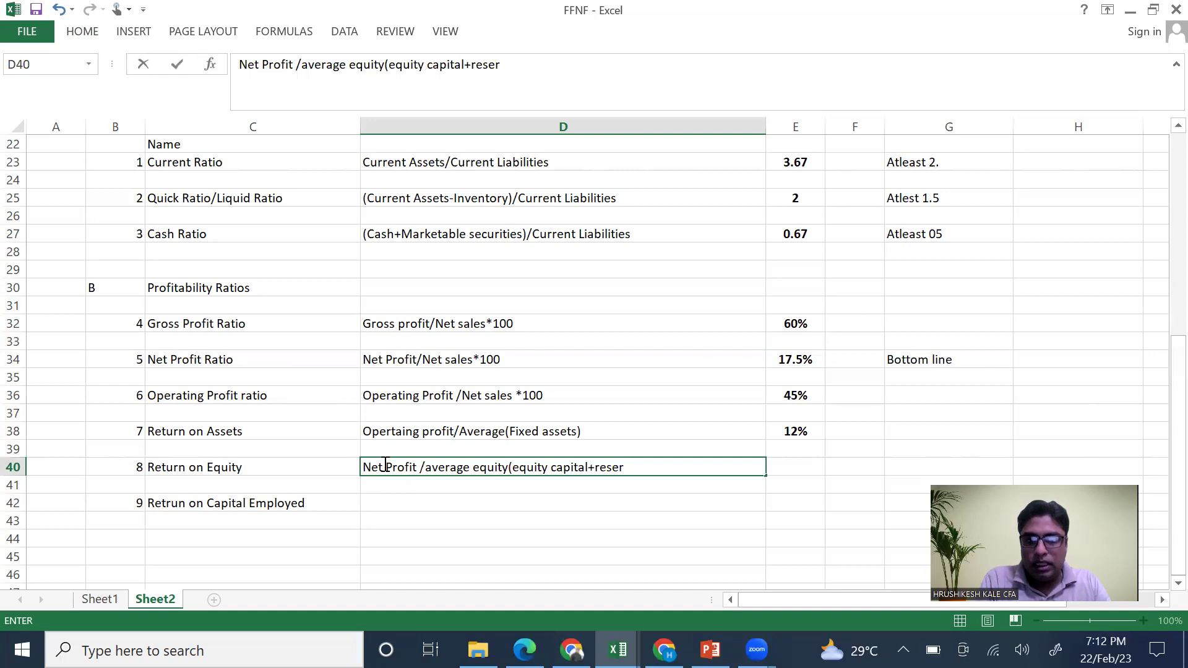
pyautogui.write('ves ')
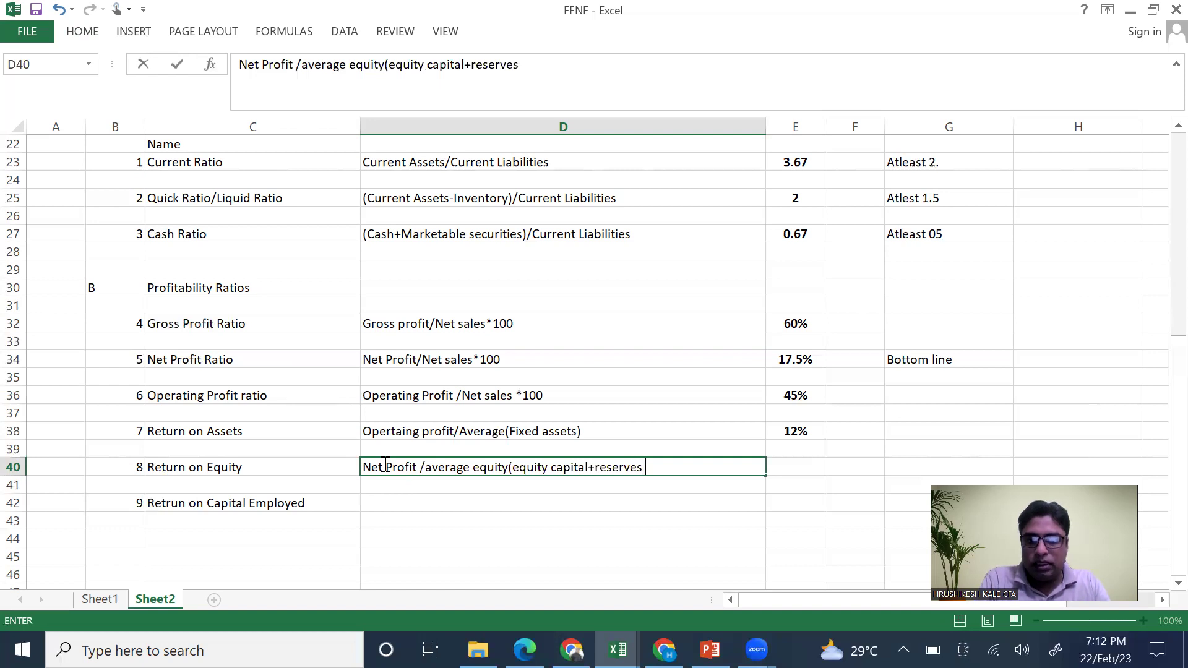
pyautogui.write('and surplus')
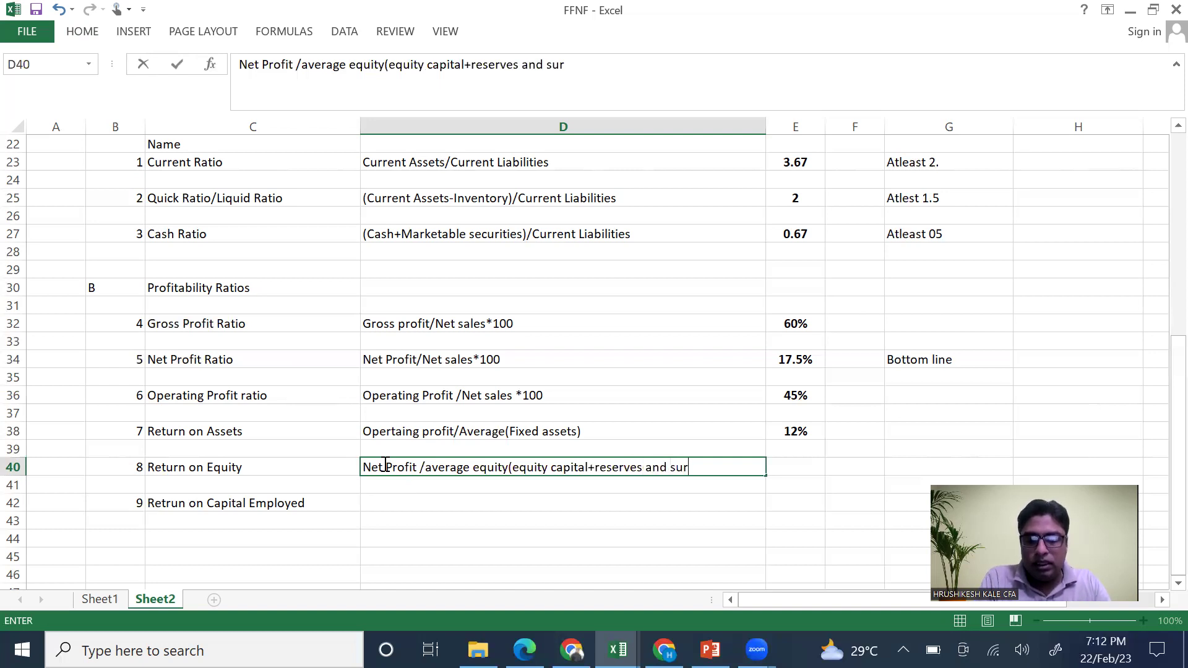
pyautogui.write(')')
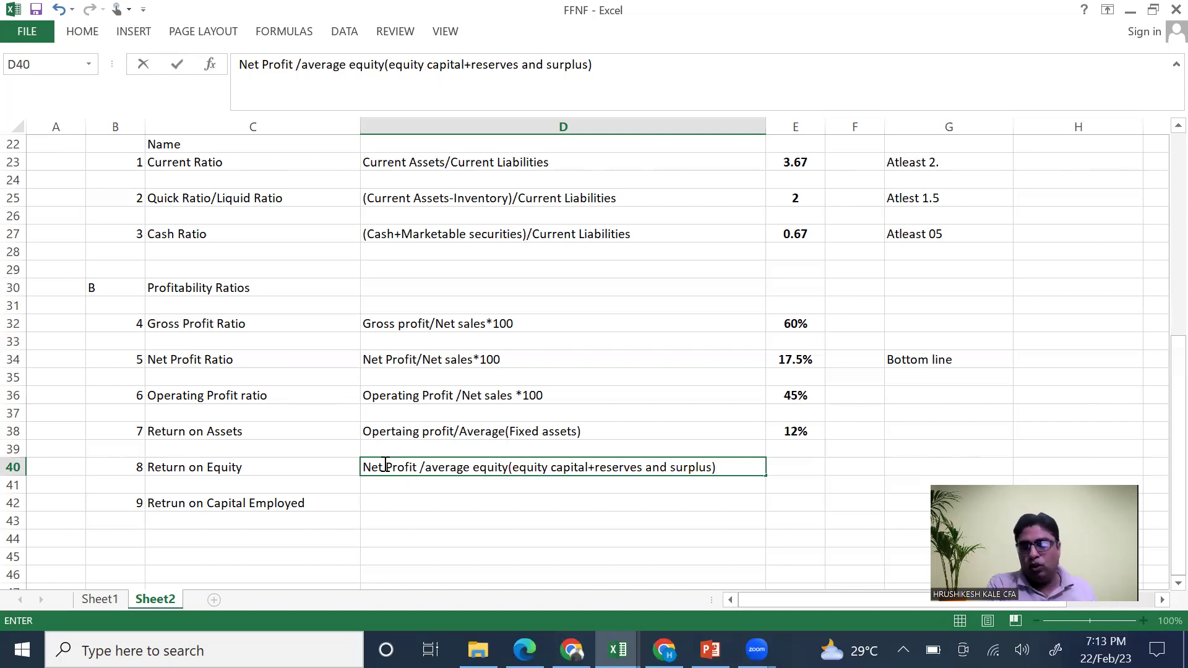
# Calculate Return on Equity in E40 with =E14/AVERAGE(I6:J6), dividing PAT by the average of the 2020 and 2019 equity capital
pyautogui.click(795, 472)
pyautogui.write('=')
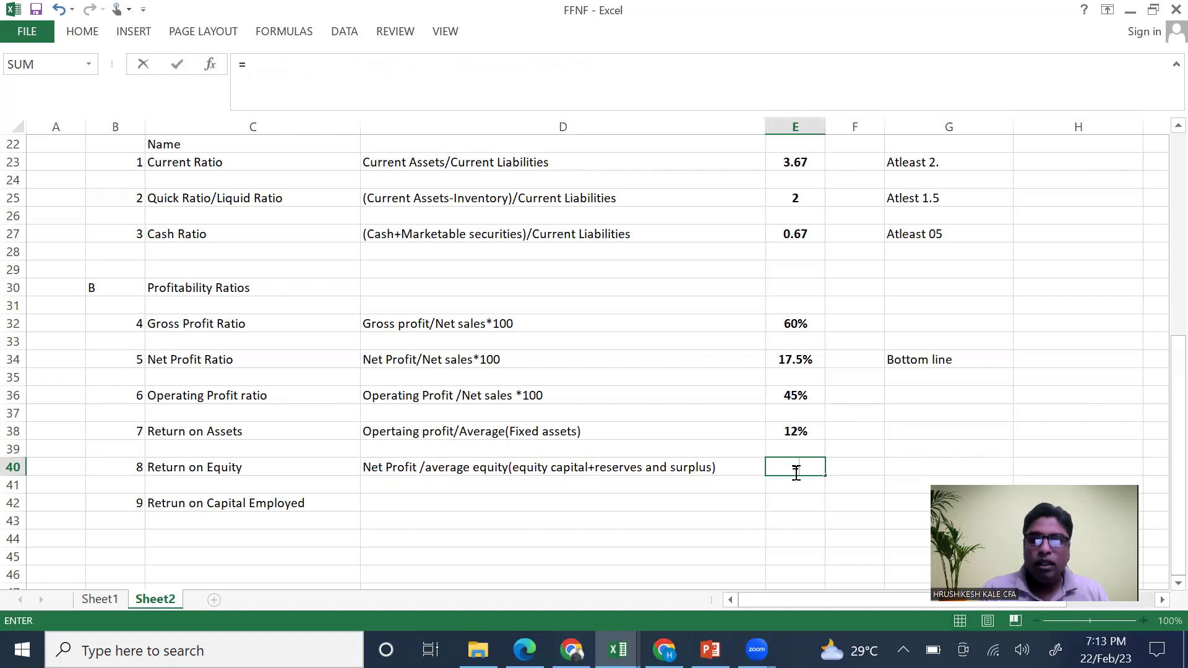
pyautogui.scroll(5, 617, 416)
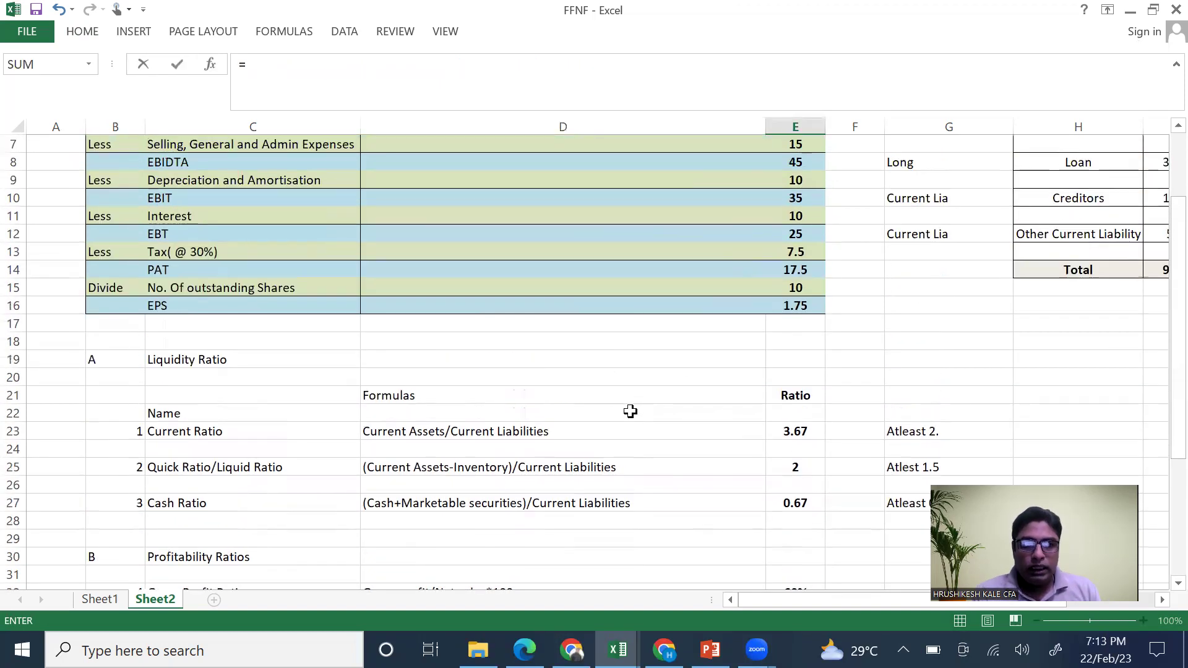
pyautogui.click(800, 271)
pyautogui.write('/')
pyautogui.scroll(2, 878, 346)
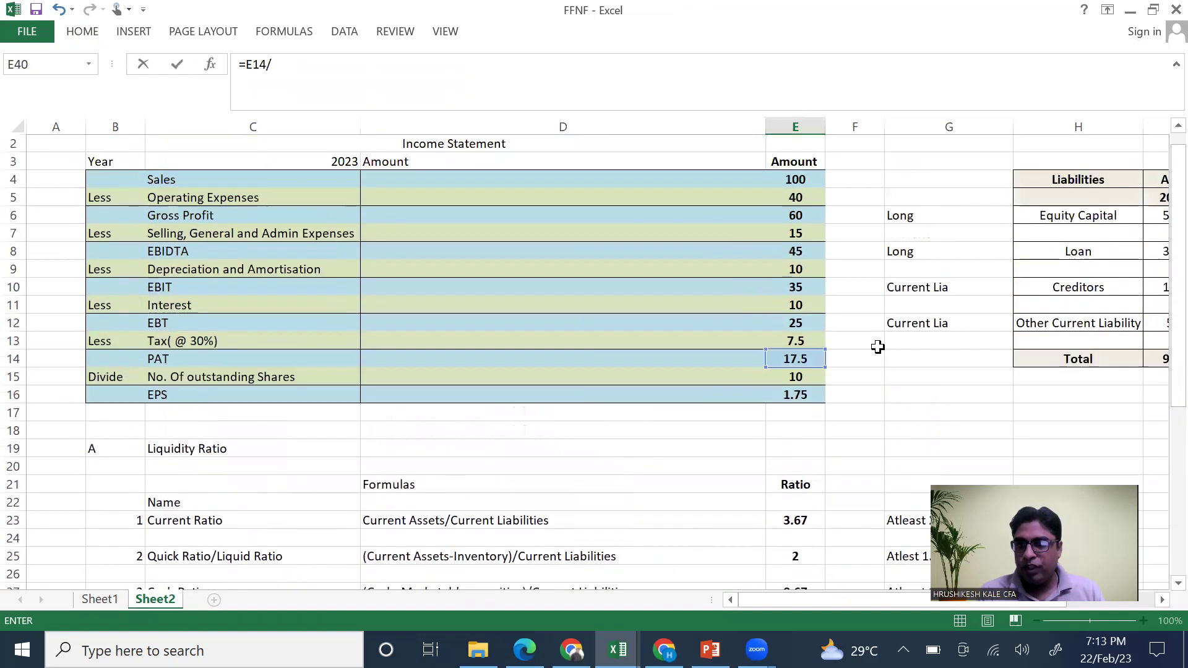
pyautogui.scroll(1, 878, 346)
pyautogui.hscroll(3, 878, 347)
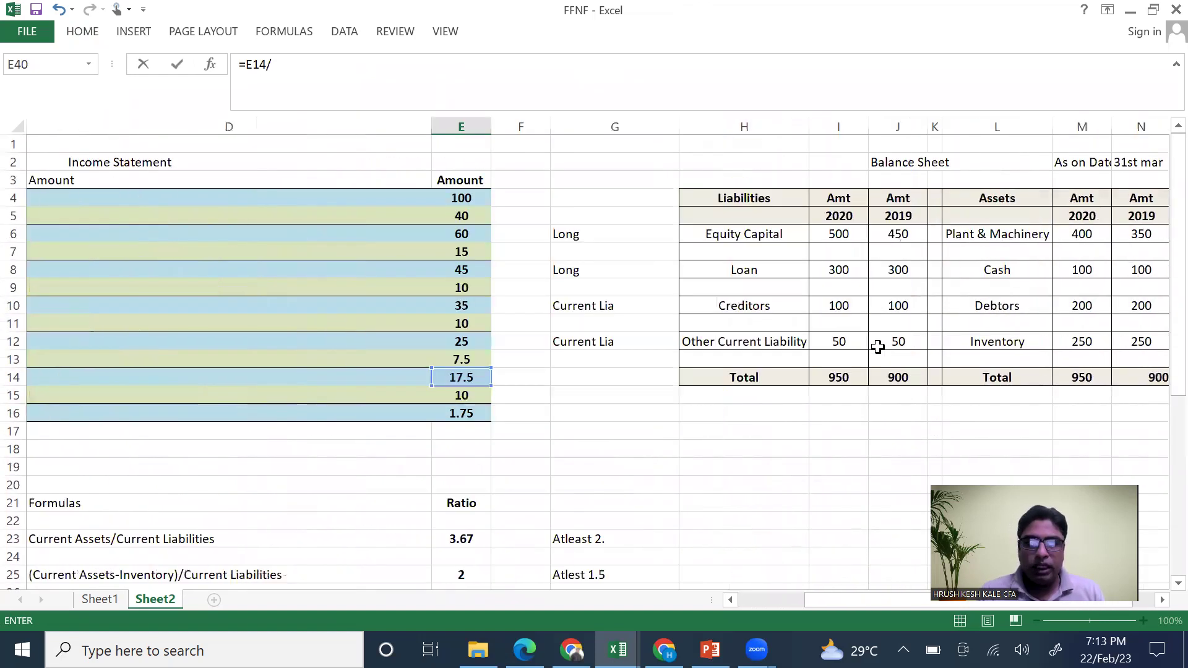
pyautogui.click(387, 68)
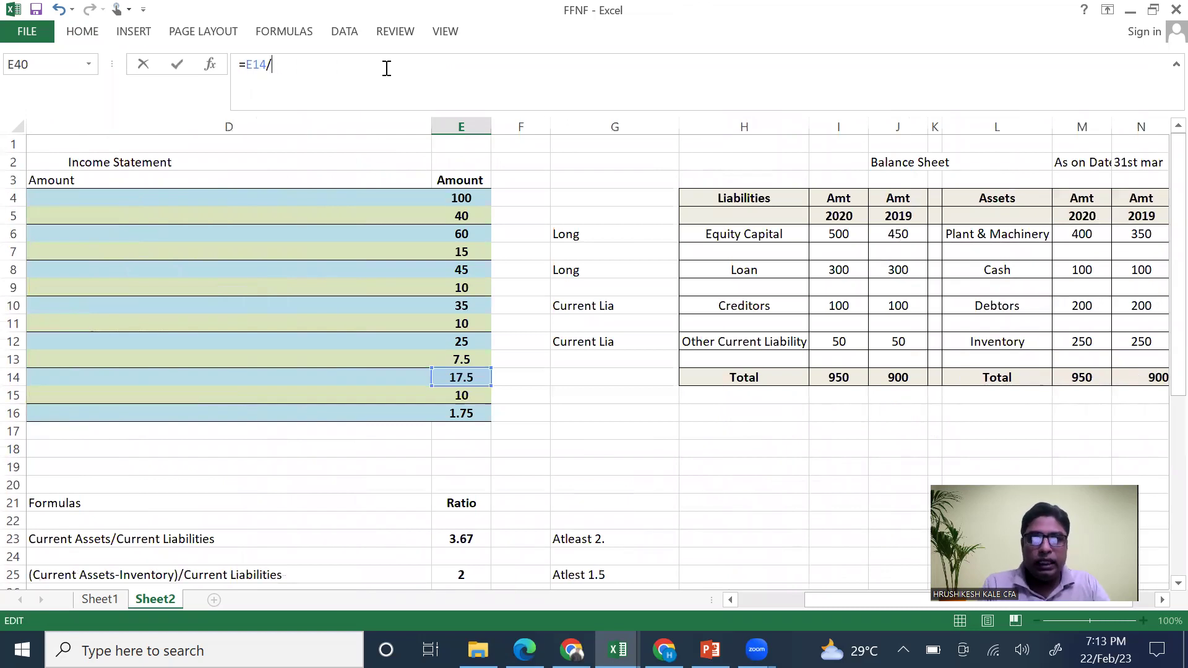
pyautogui.write('average')
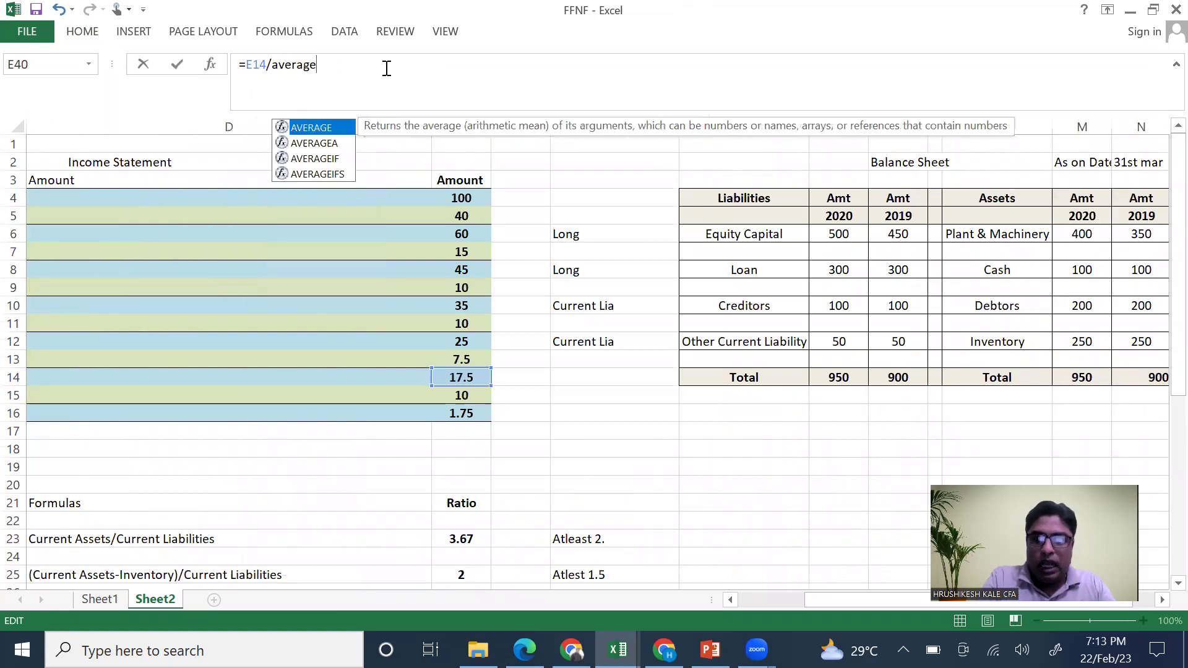
pyautogui.write('(')
pyautogui.moveTo(841, 233); pyautogui.dragTo(881, 234)
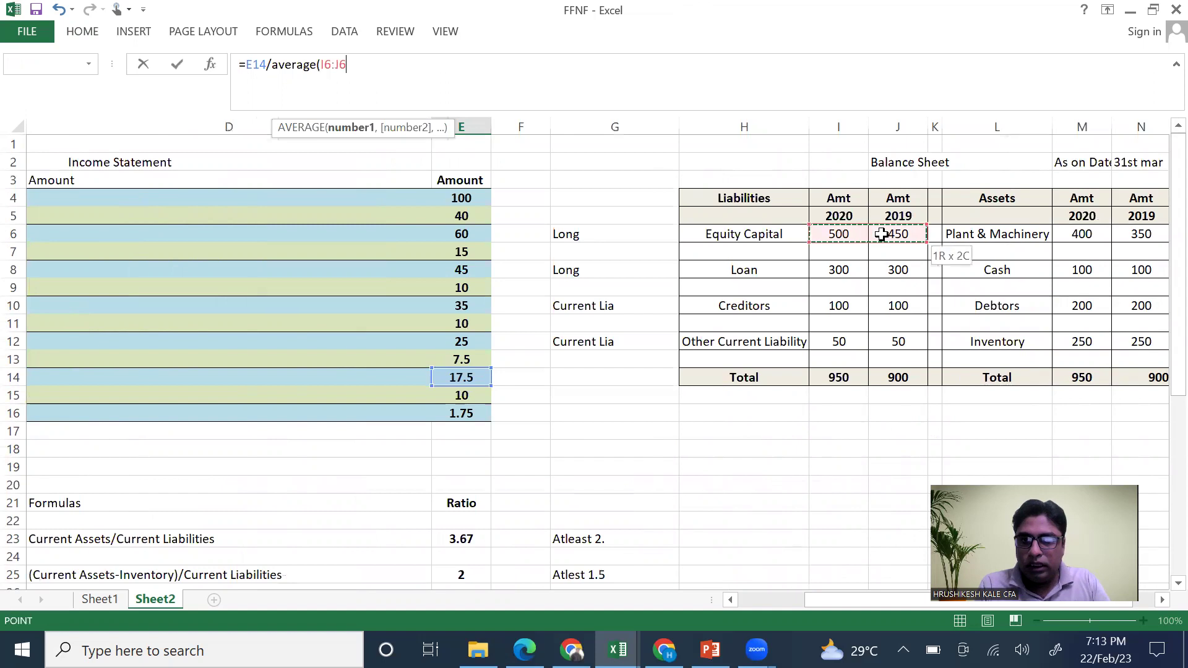
pyautogui.write(')')
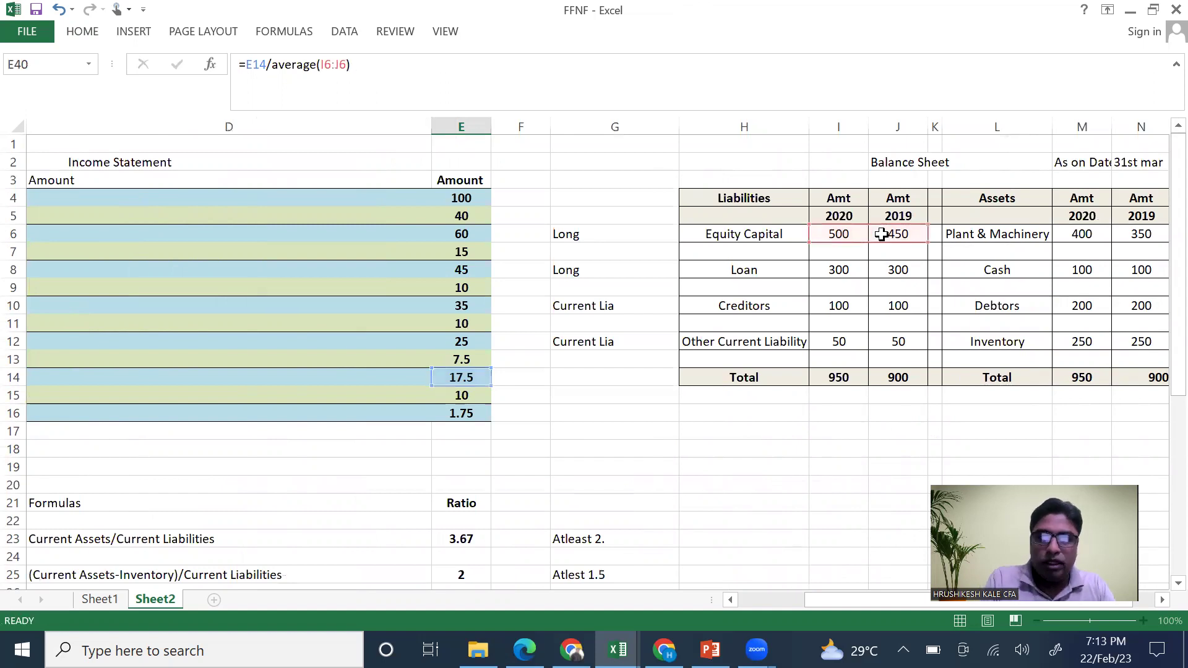
pyautogui.press('Return')
# Format the Return on Equity value in E40 as a percentage
pyautogui.scroll(-2, 771, 287)
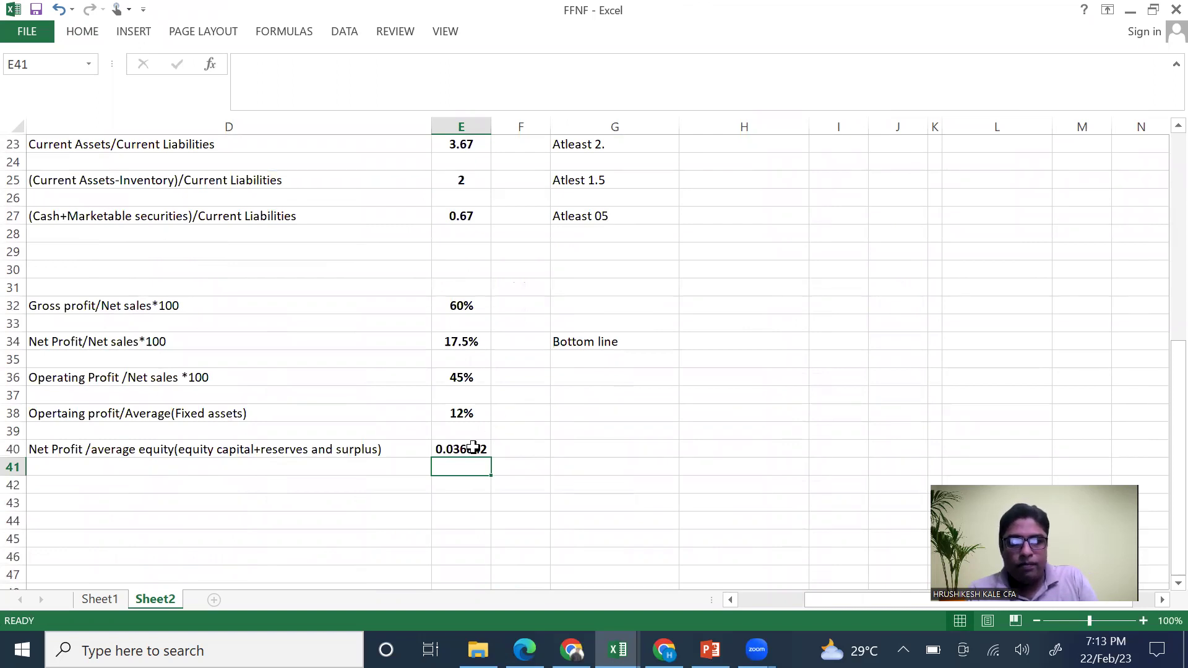
pyautogui.scroll(7, 473, 447)
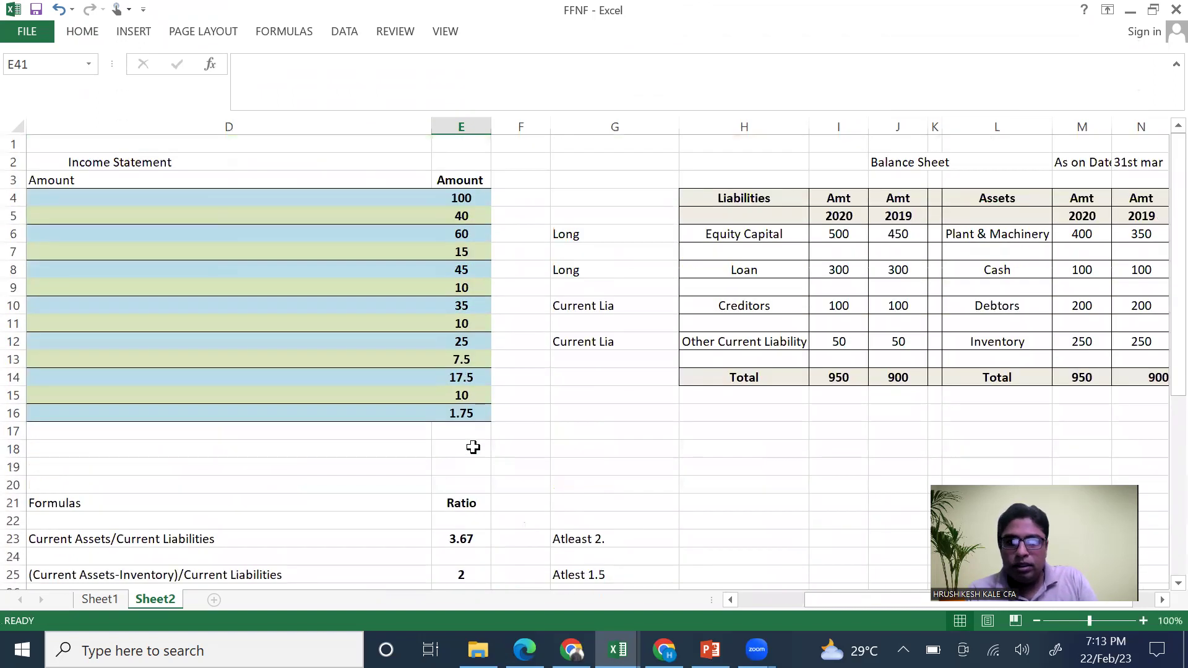
pyautogui.scroll(-10, 473, 448)
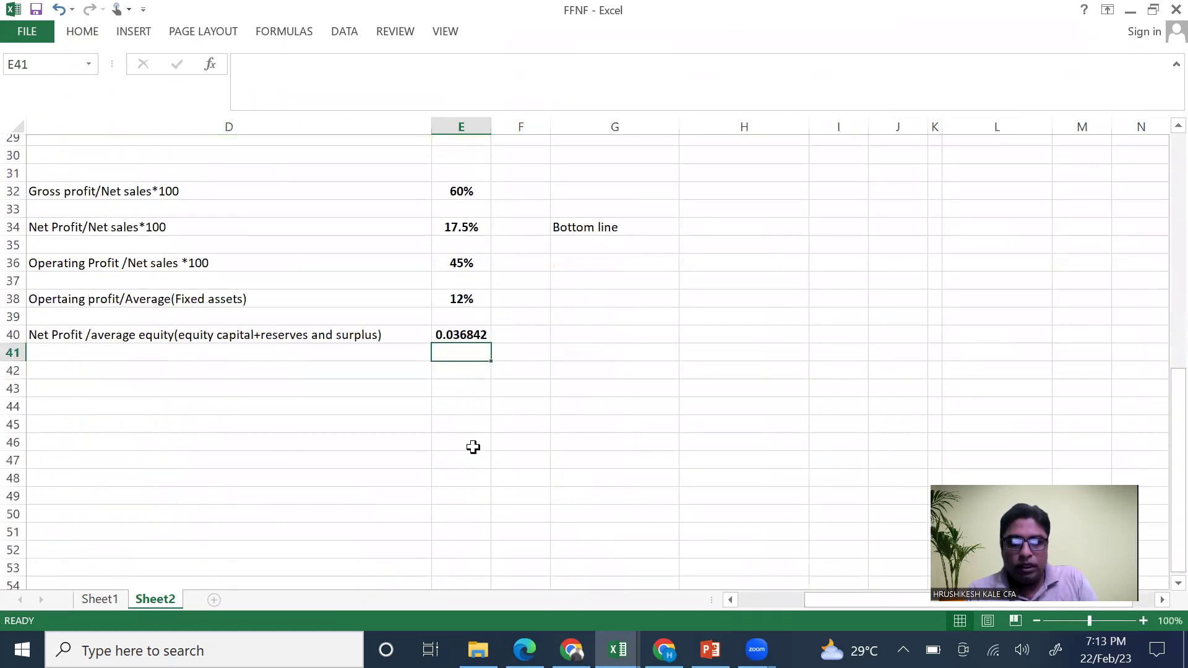
pyautogui.click(462, 307)
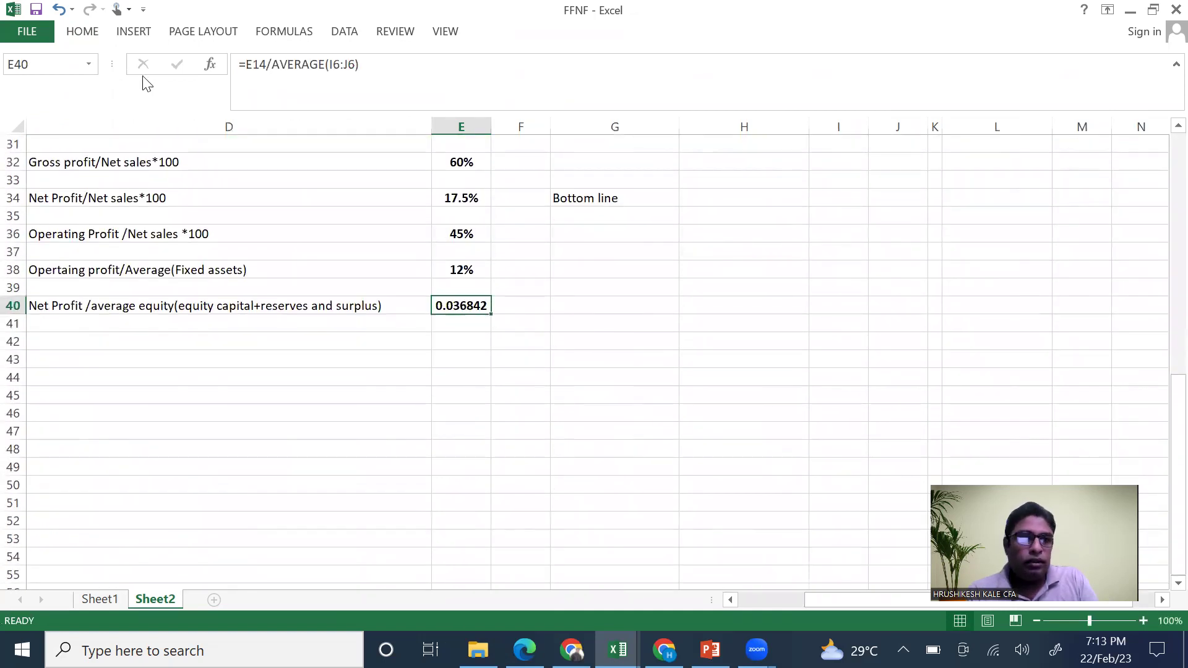
pyautogui.click(98, 37)
pyautogui.click(560, 91)
pyautogui.click(580, 339)
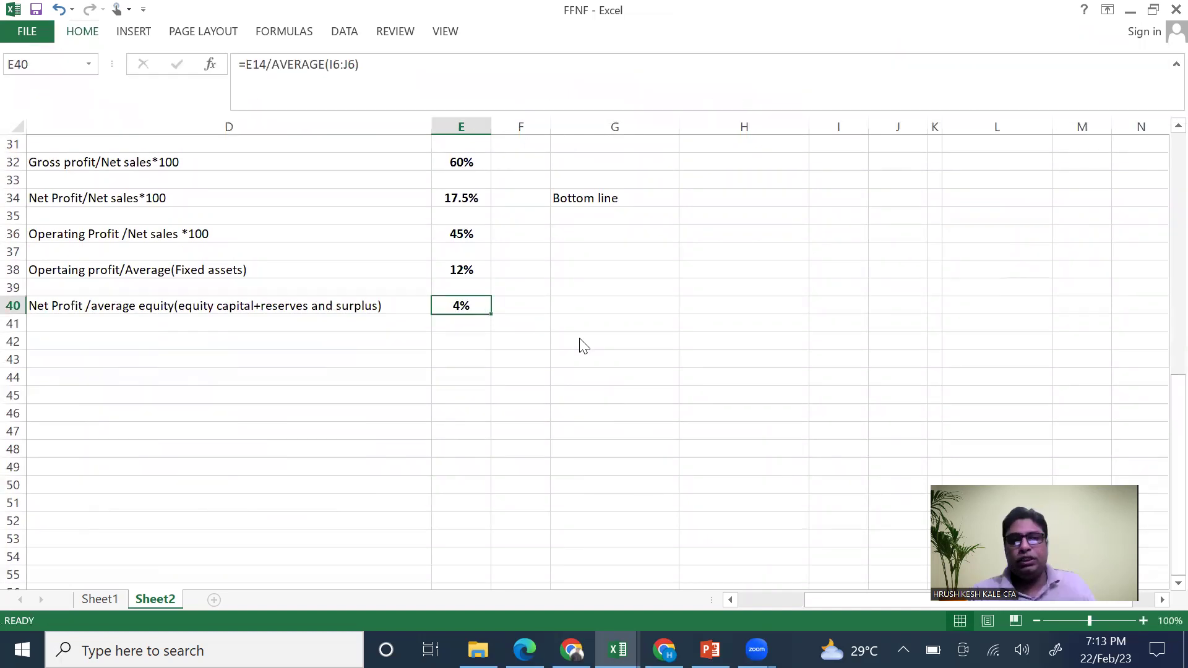
pyautogui.click(459, 396)
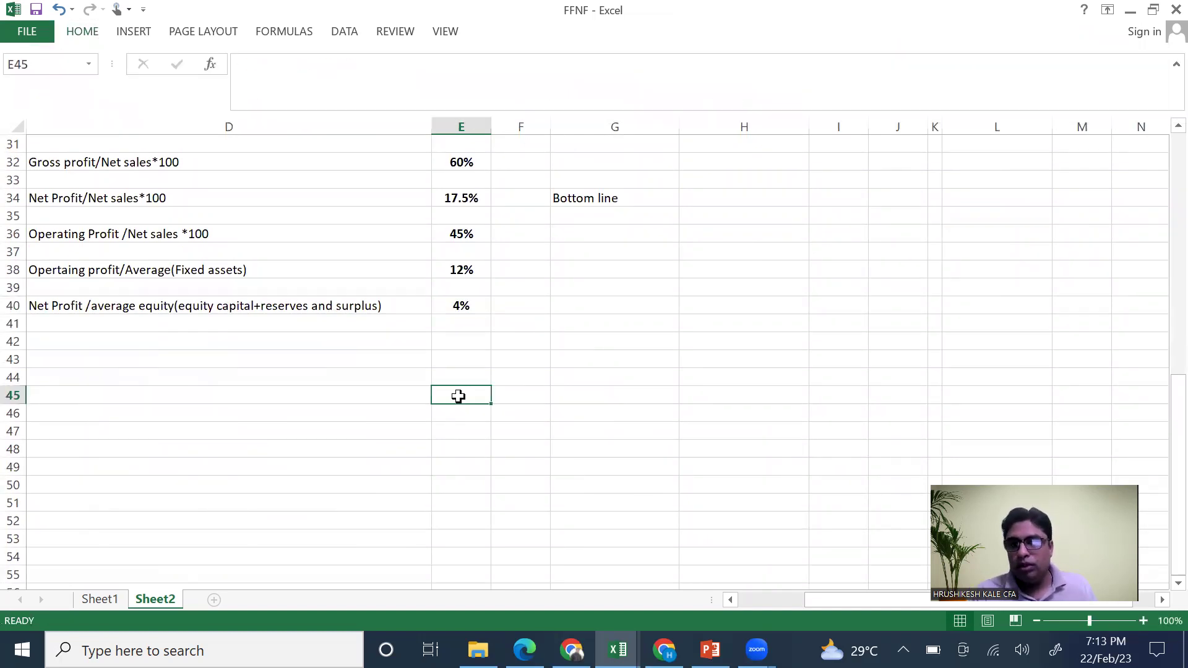
pyautogui.hscroll(-5, 458, 396)
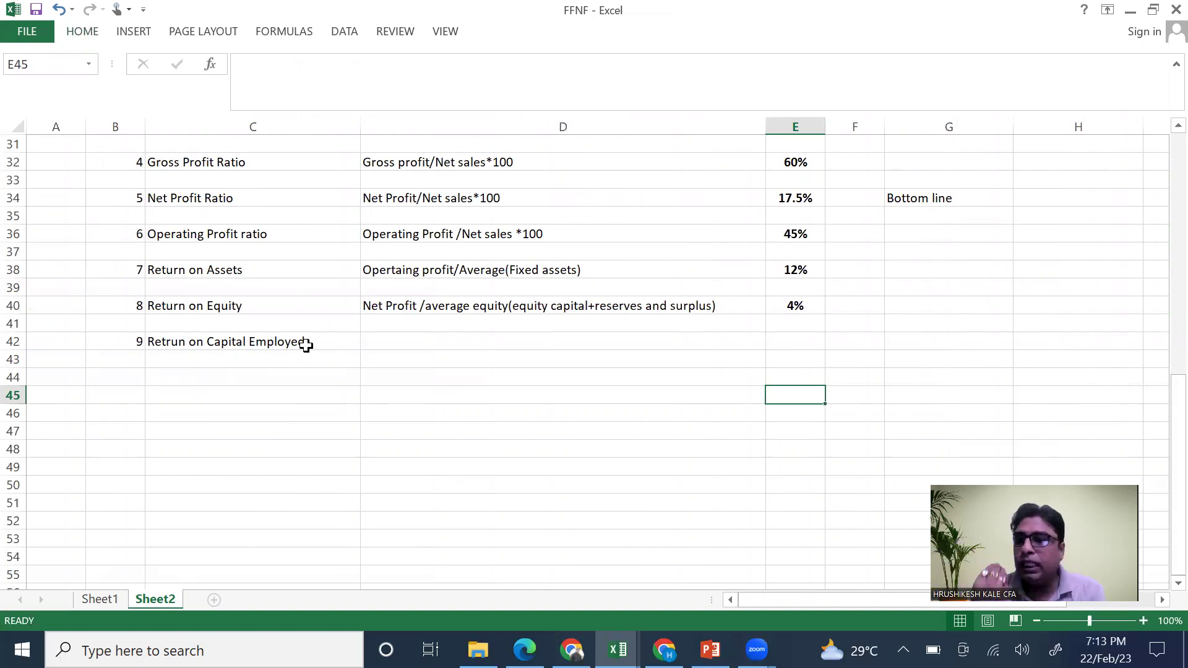
pyautogui.click(783, 306)
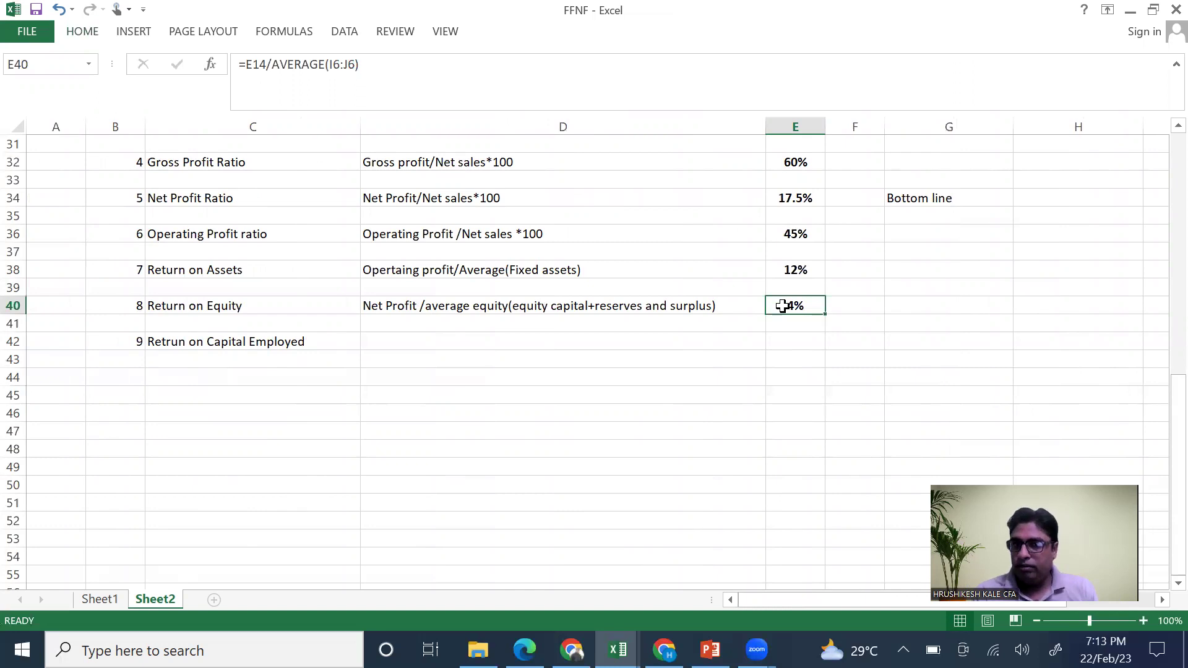
pyautogui.click(679, 371)
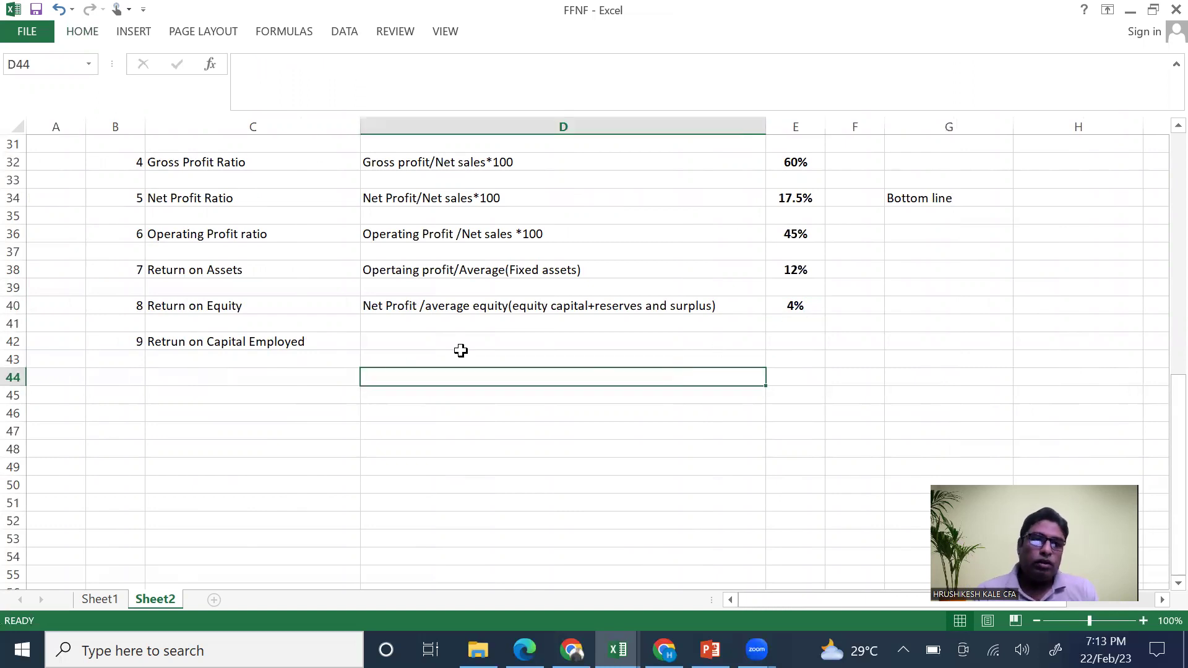
pyautogui.click(398, 340)
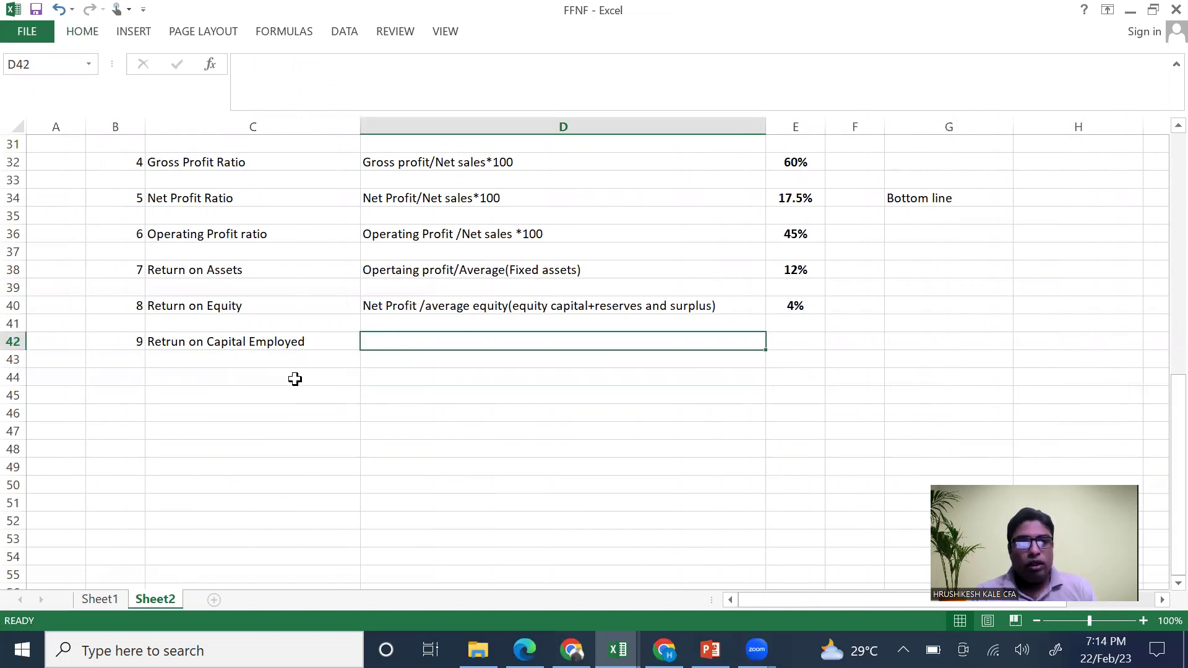
# Add the label "Capital employed" in C45 and its definition "Equity +loan +reserves and sulplus." in D45
pyautogui.click(216, 398)
pyautogui.write('Cap')
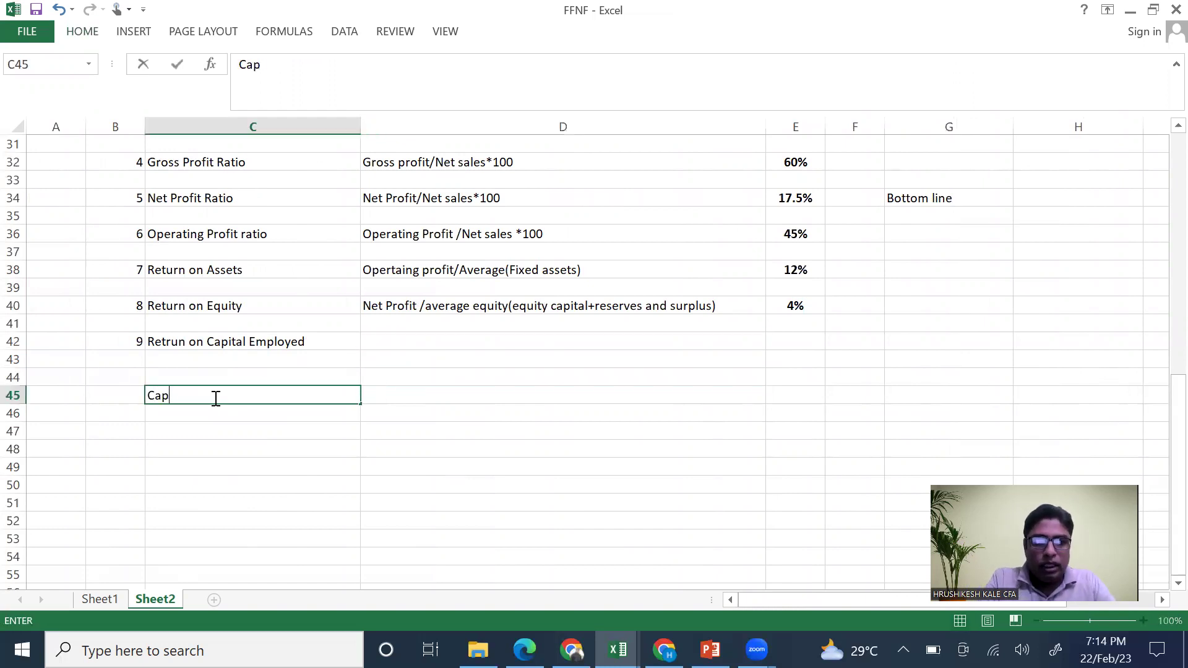
pyautogui.write('ital employed')
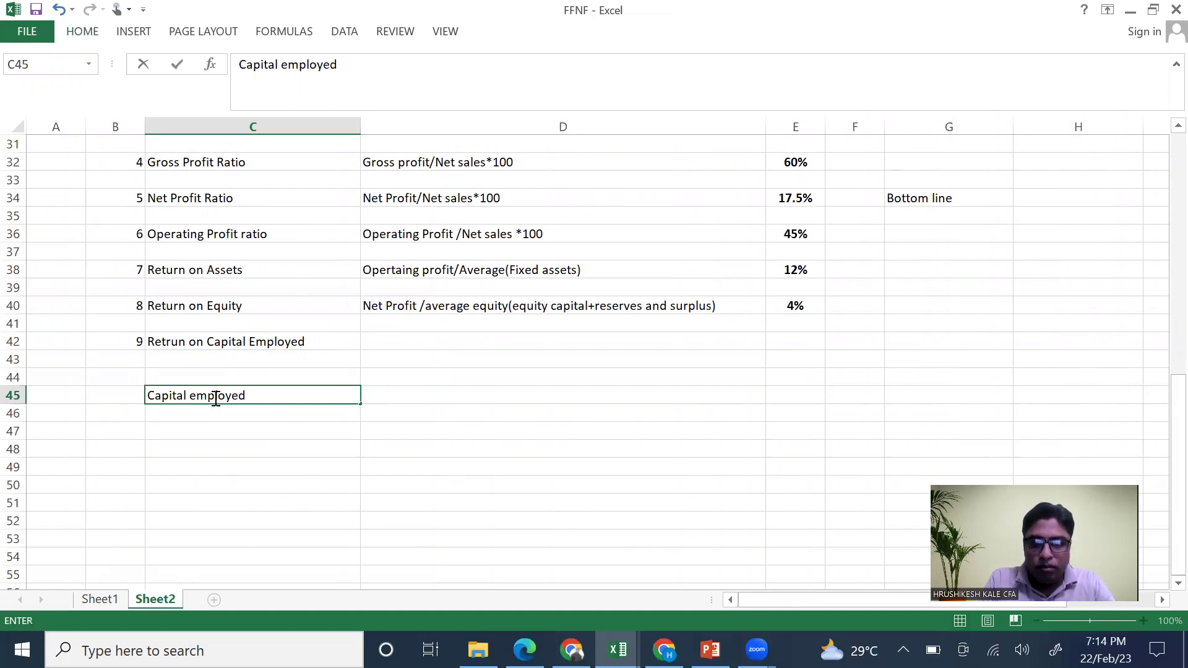
pyautogui.click(374, 397)
pyautogui.write('Equity +loan +reserv')
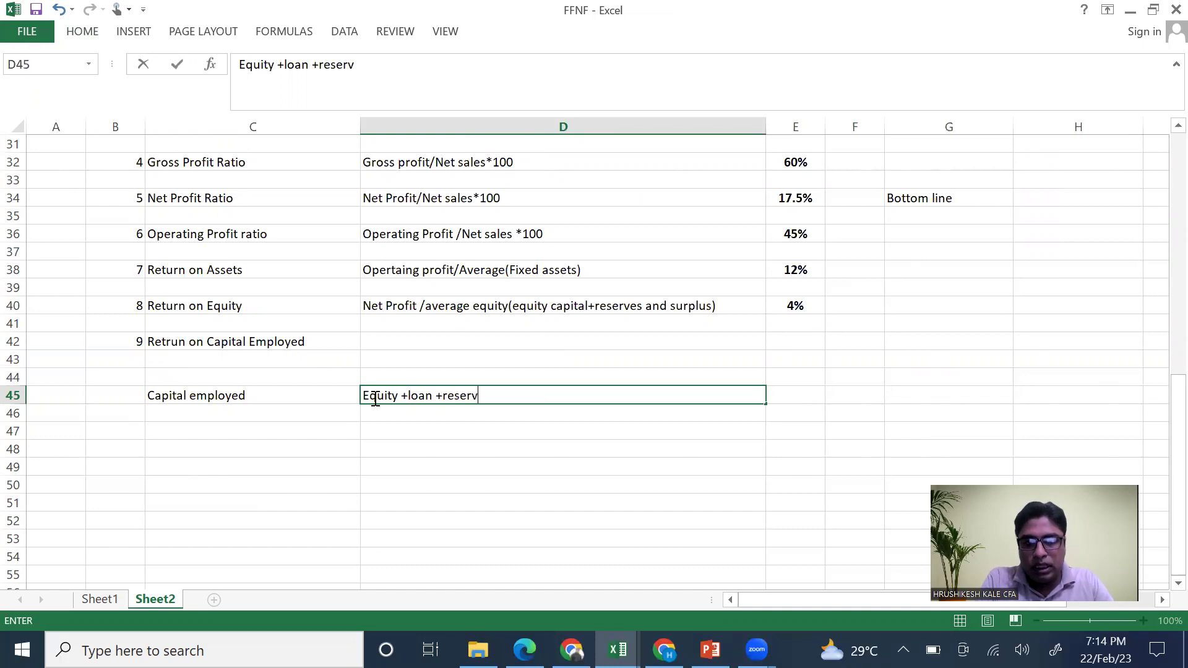
pyautogui.write('es and sulplus.')
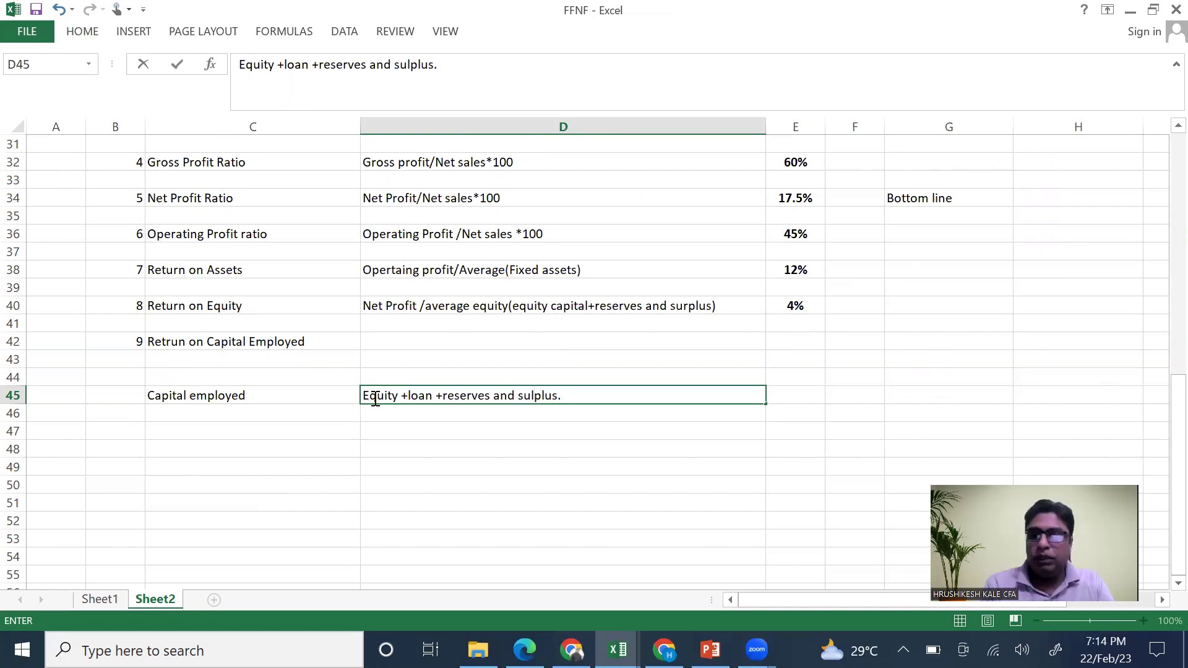
pyautogui.click(529, 452)
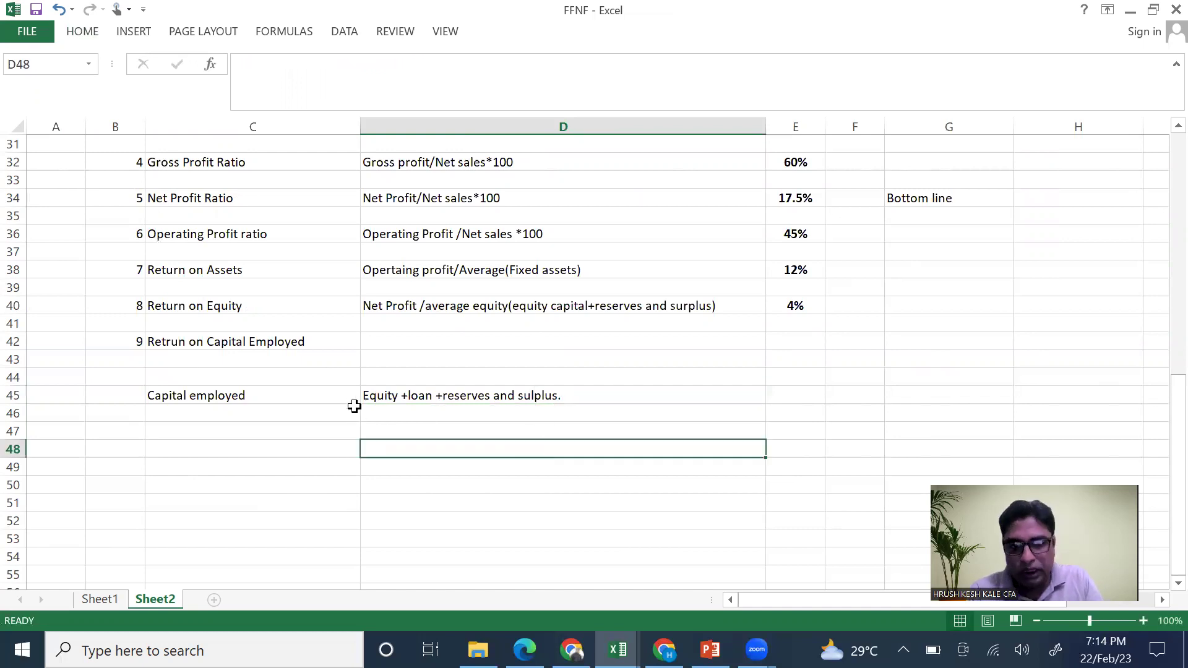
pyautogui.click(414, 340)
pyautogui.write('=')
pyautogui.press('BackSpace')
pyautogui.write('net profit')
pyautogui.press('BackSpace')
pyautogui.press('BackSpace')
pyautogui.press('BackSpace')
pyautogui.press('BackSpace')
pyautogui.press('BackSpace')
pyautogui.press('BackSpace')
pyautogui.press('BackSpace')
pyautogui.press('BackSpace')
pyautogui.press('BackSpace')
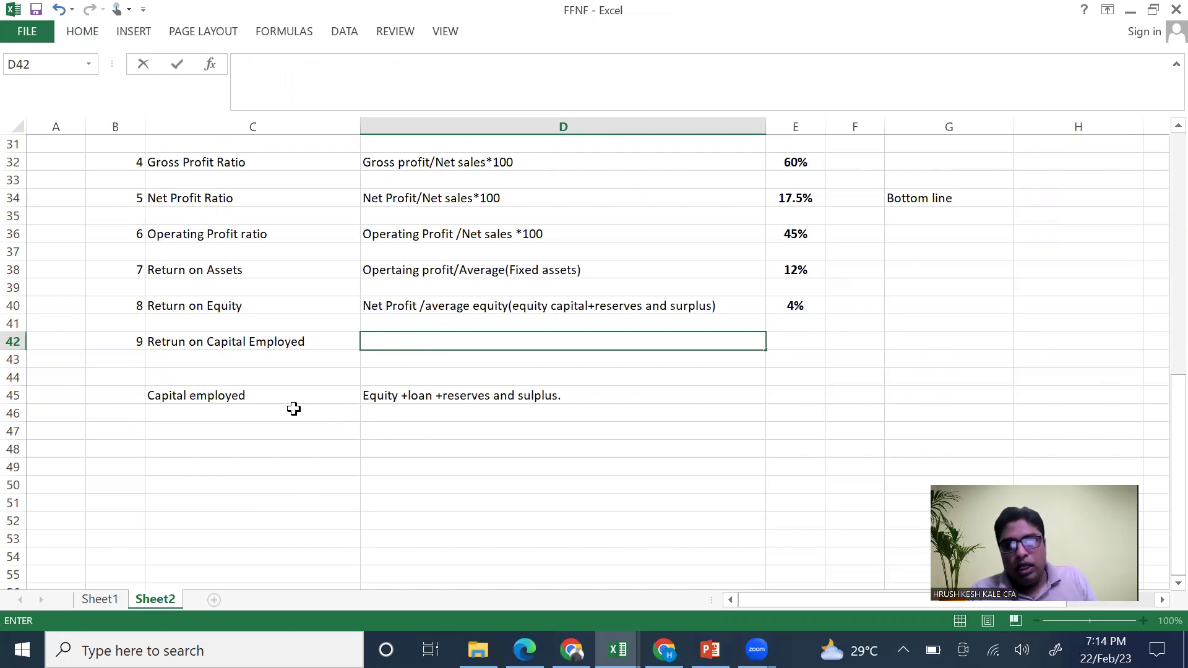
# Review the capital employed definition and the income statement's Interest and EBIT lines, and return to the Return on Capital Employed formula cell D42
pyautogui.click(364, 397)
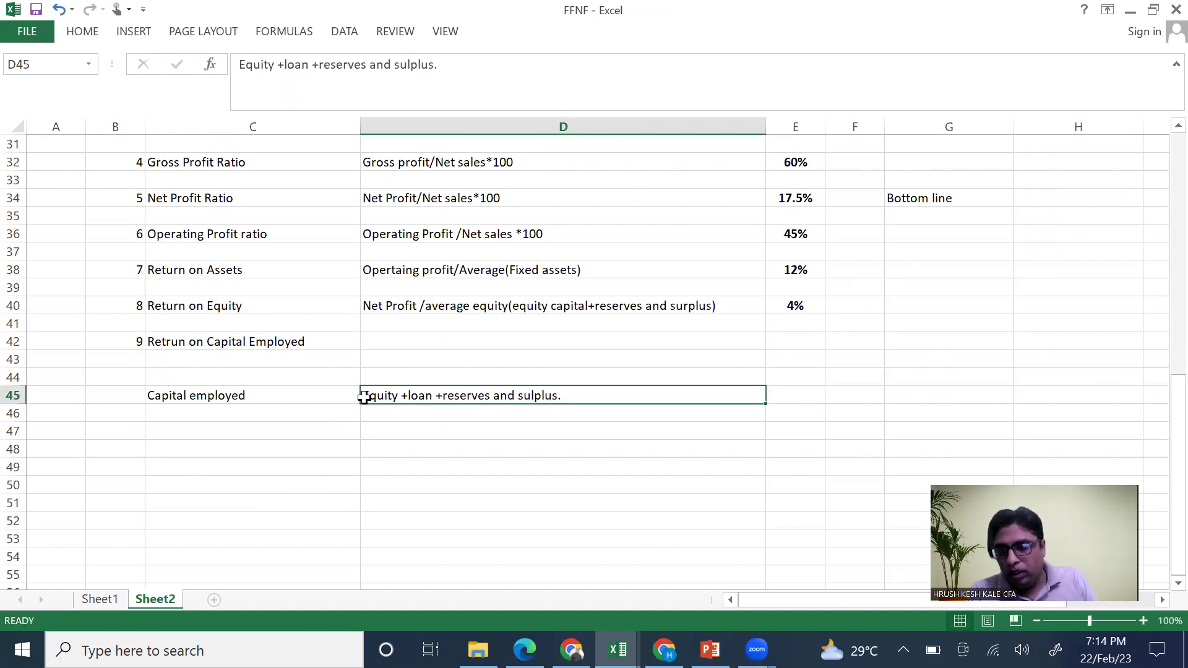
pyautogui.scroll(10, 451, 353)
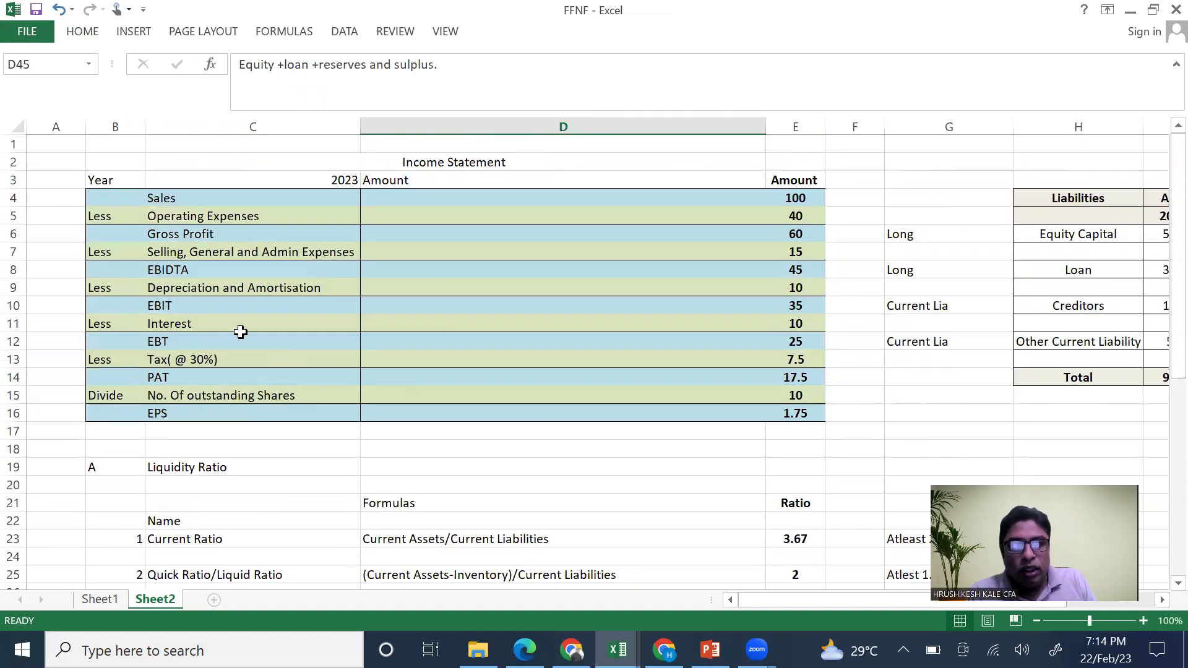
pyautogui.click(179, 326)
pyautogui.click(183, 307)
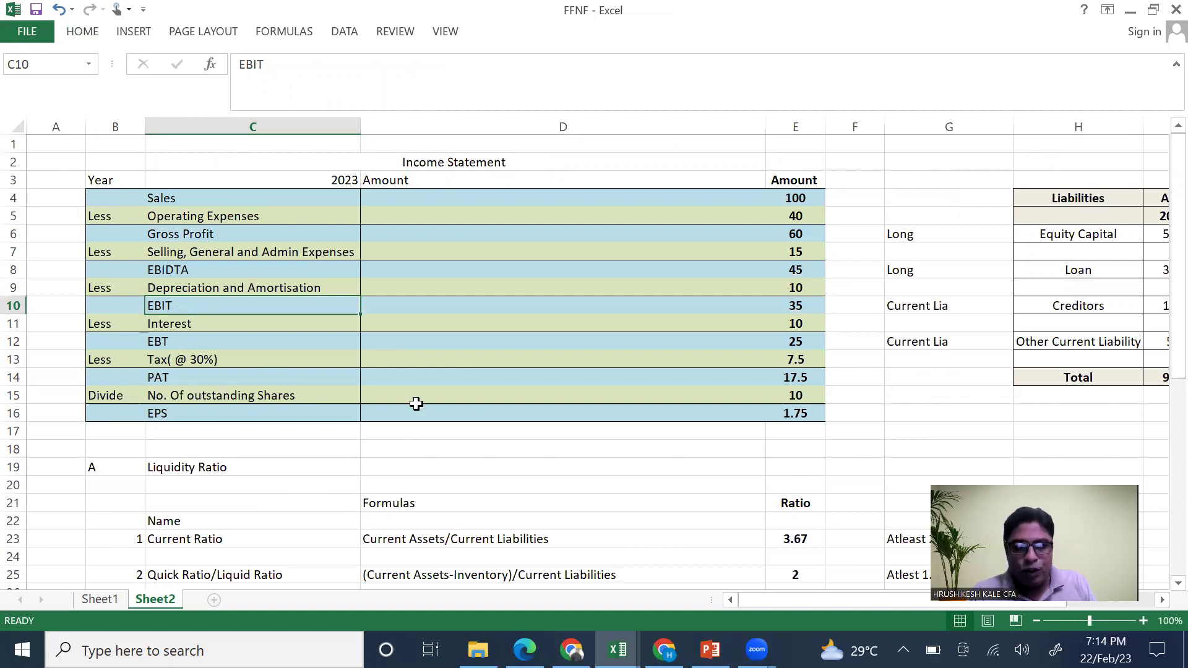
pyautogui.scroll(-10, 413, 411)
pyautogui.click(383, 345)
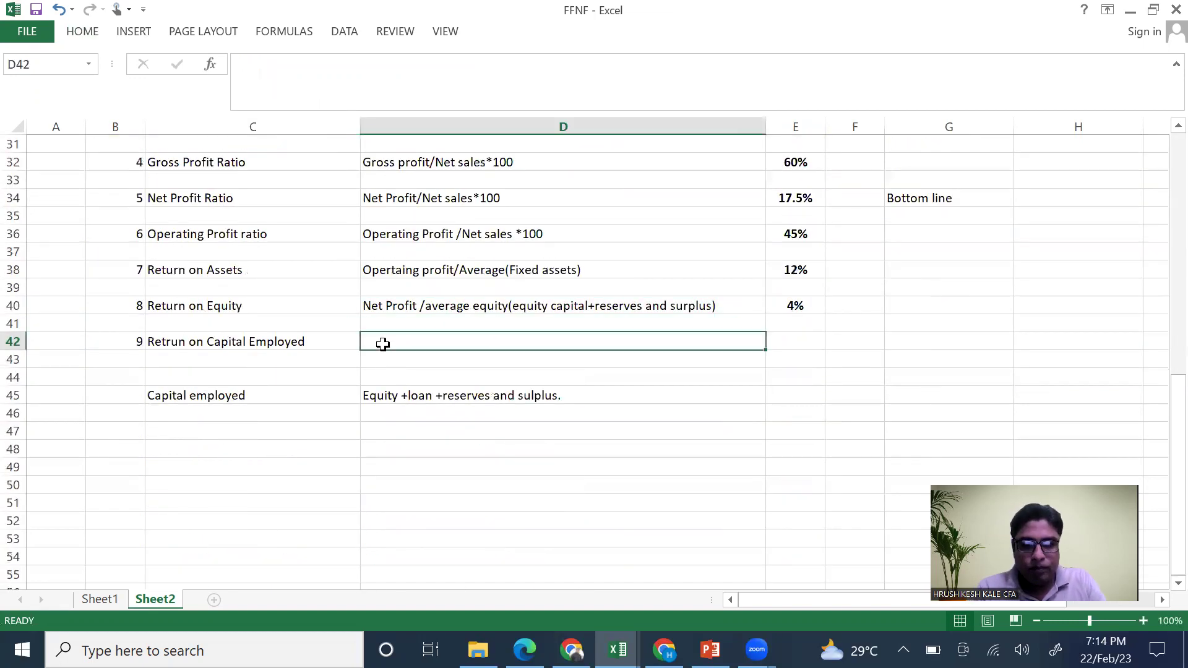
# Enter the Return on Capital Employed definition "EBIT/(Equity+loan+R&S)" in D42
pyautogui.write('EBIT/(')
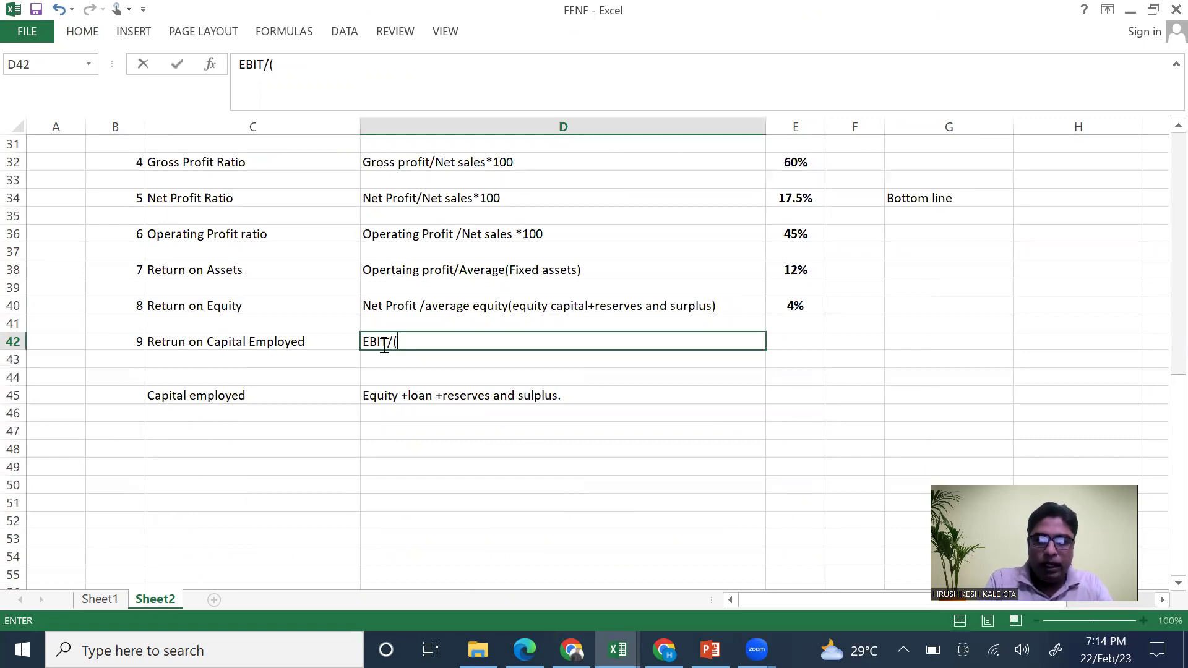
pyautogui.write('Equity+loan ')
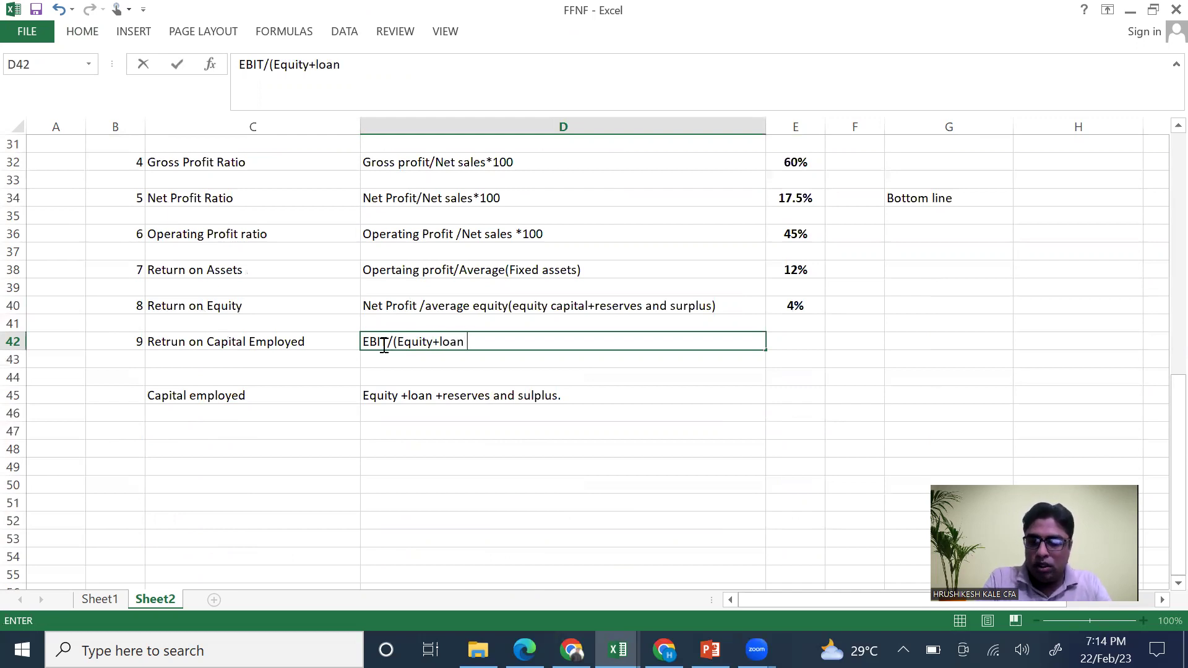
pyautogui.write('+R')
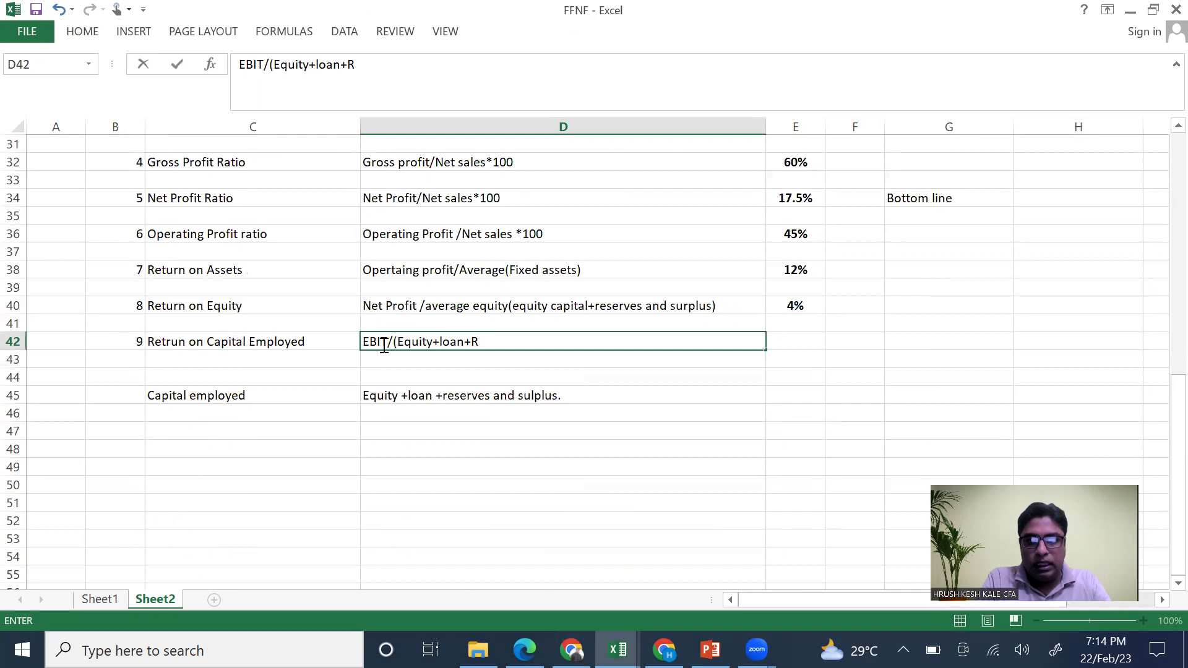
pyautogui.write('&S')
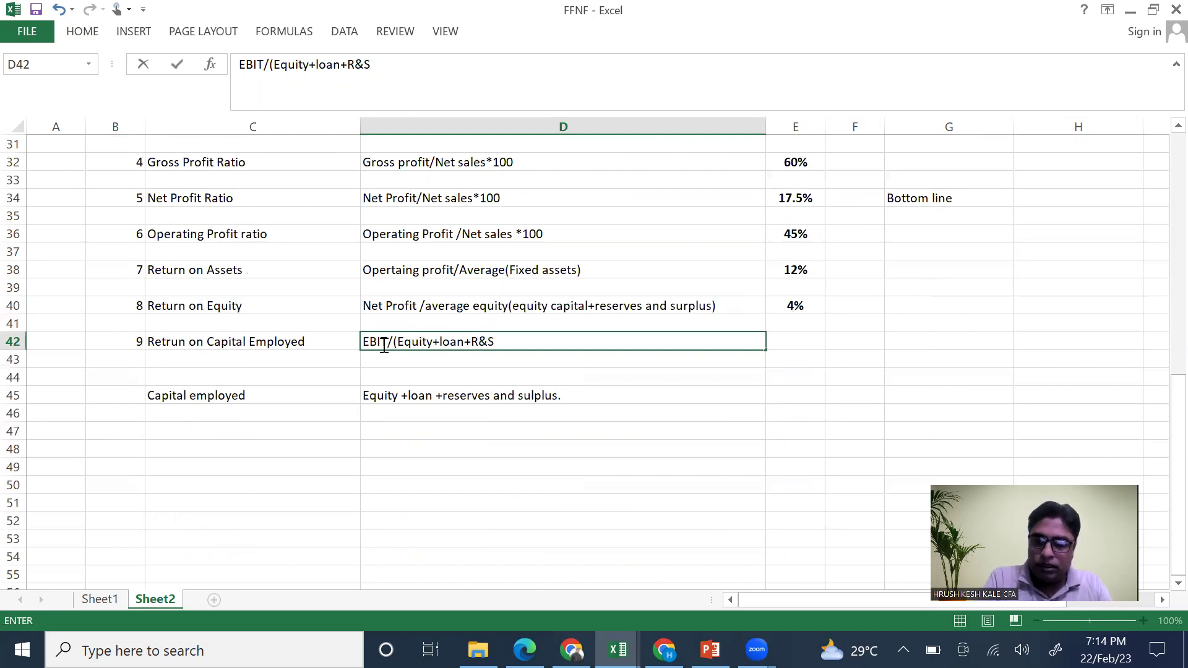
pyautogui.click(393, 342)
pyautogui.doubleClick(406, 376)
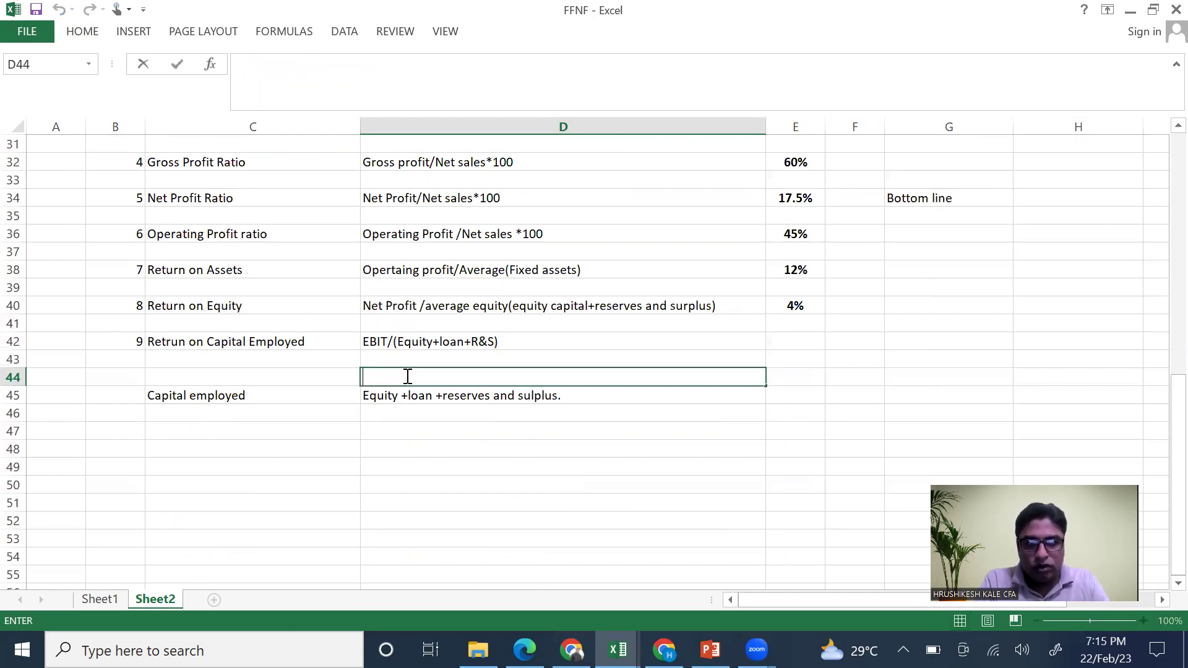
# Insert "Average" before the bracket in D42 so the definition reads "EBIT/Average(Equity+loan+R&S)"
pyautogui.click(393, 342)
pyautogui.doubleClick(394, 346)
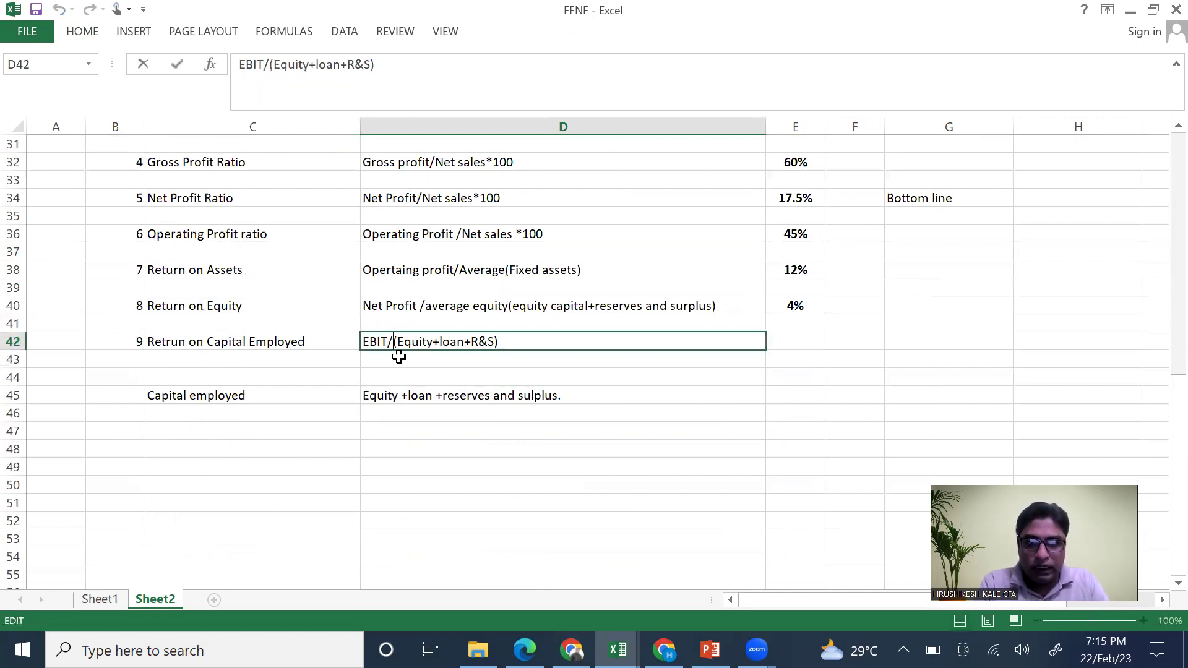
pyautogui.write('Average')
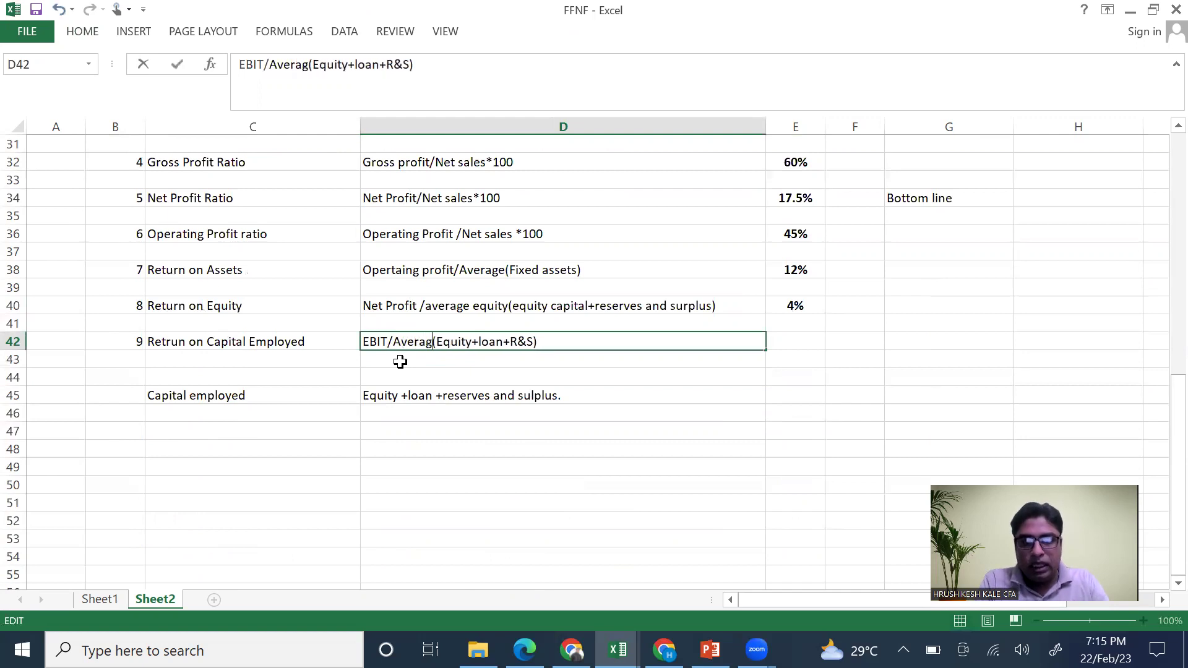
pyautogui.click(591, 381)
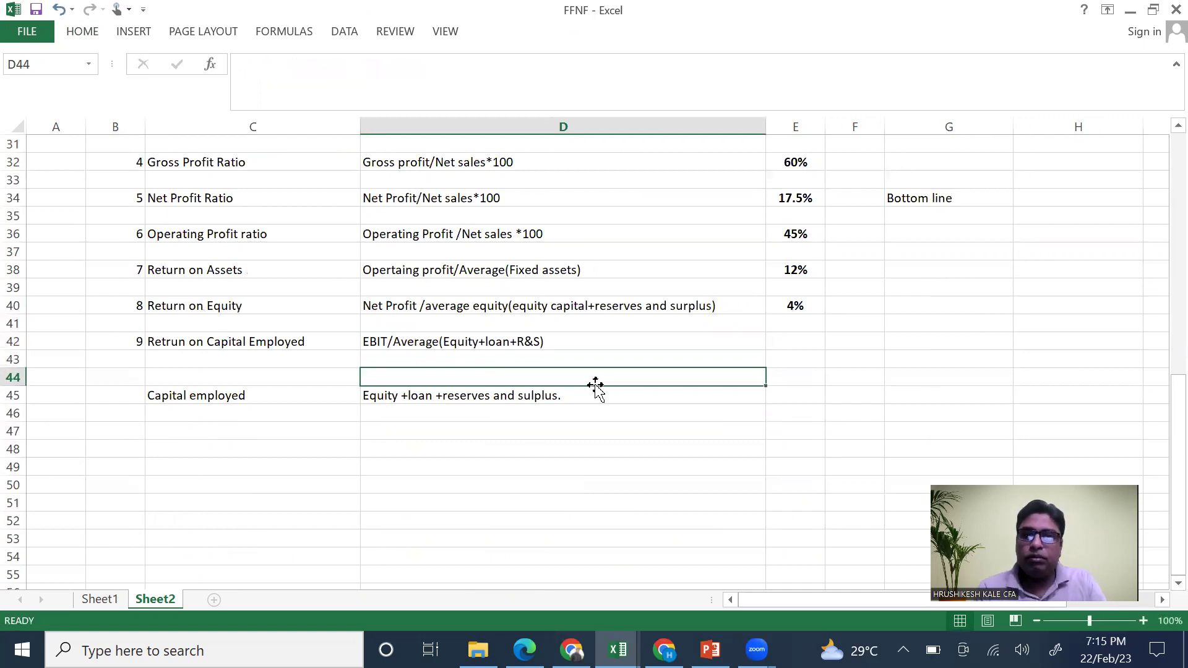
# Begin the Return on Capital Employed formula in E42 with =E12/AVERAGE(, using the income statement's EBT amount as numerator
pyautogui.click(809, 343)
pyautogui.write('=')
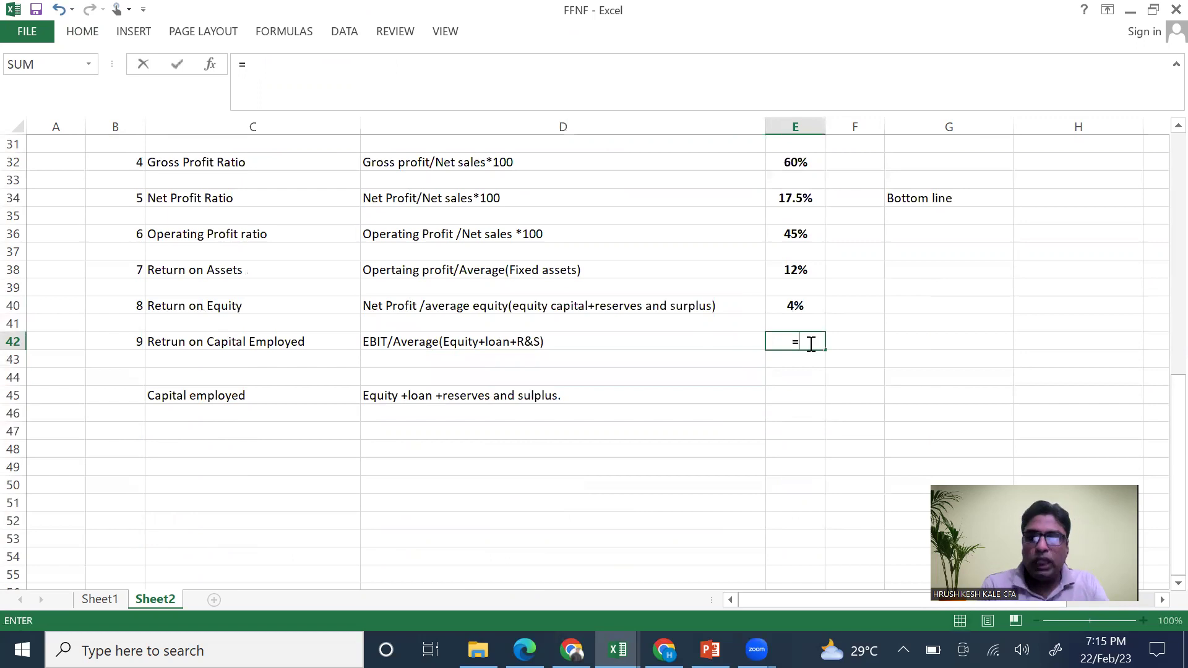
pyautogui.scroll(10, 809, 345)
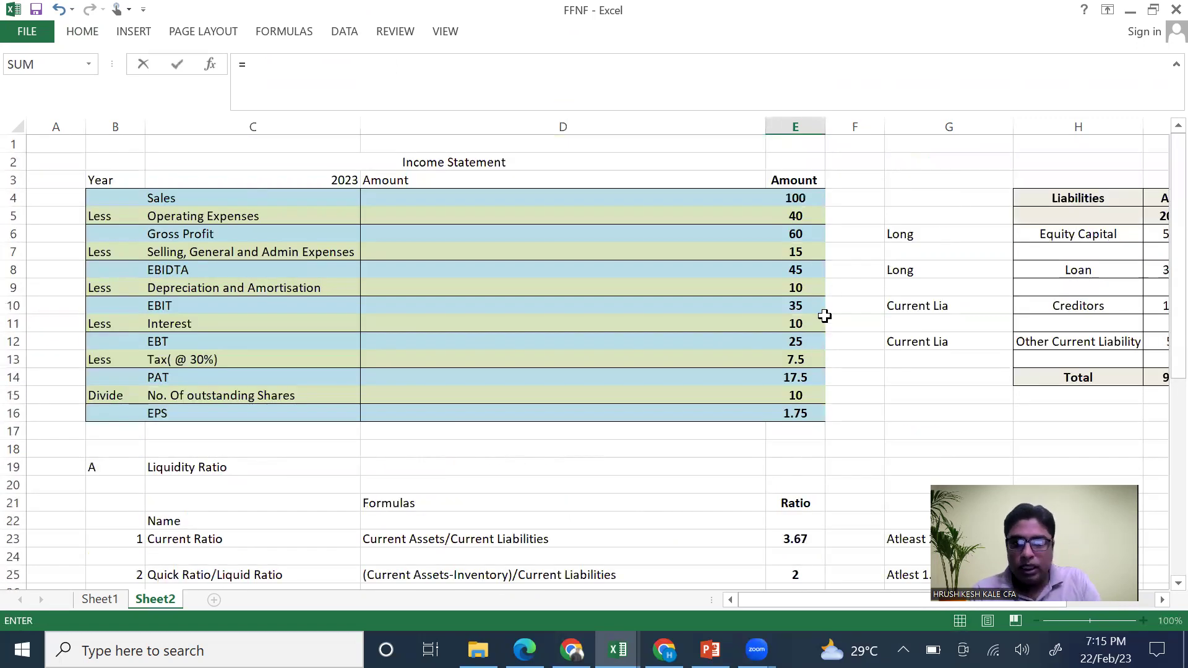
pyautogui.click(796, 345)
pyautogui.write('/')
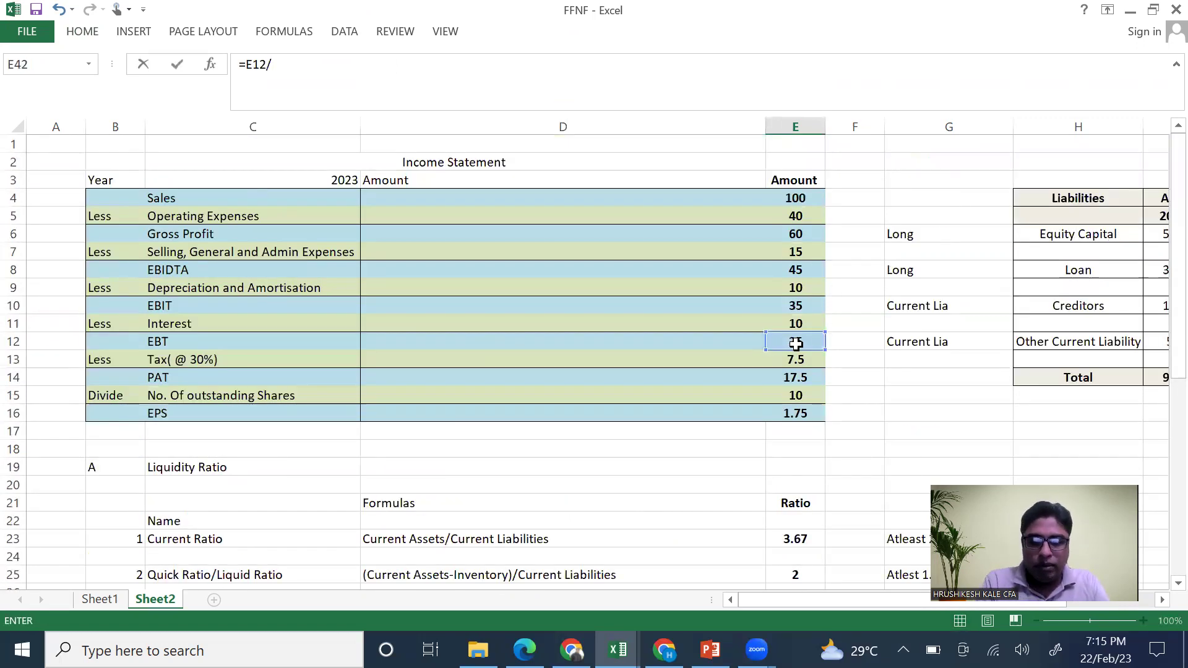
pyautogui.write('averag(')
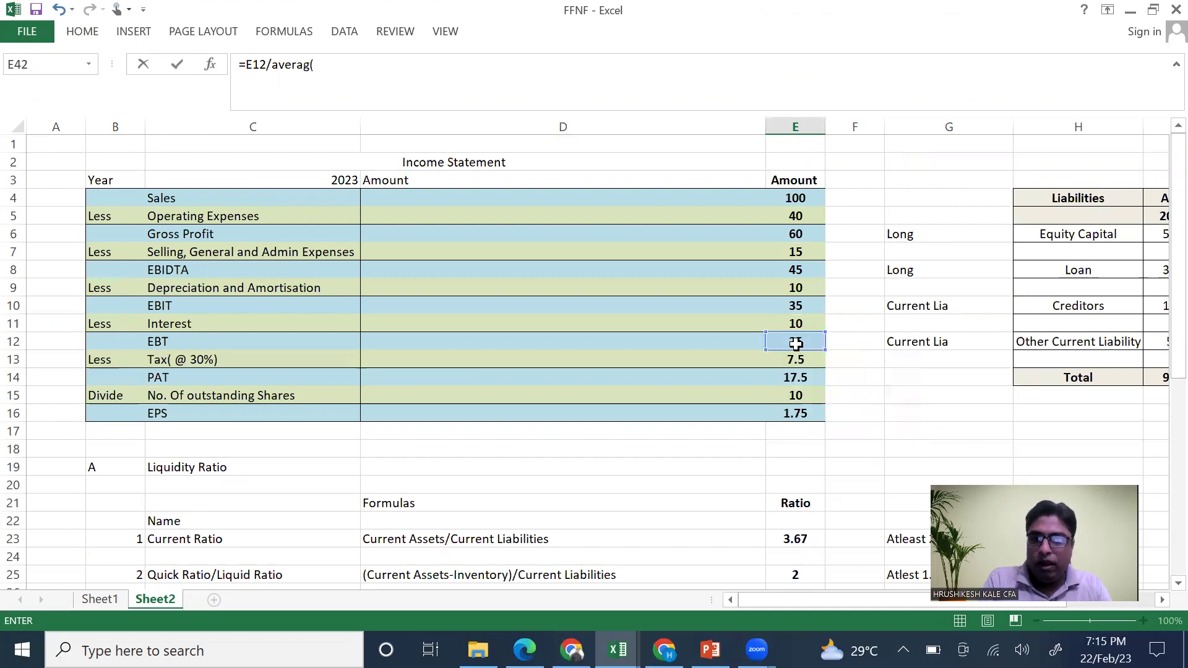
pyautogui.click(315, 96)
pyautogui.write('e')
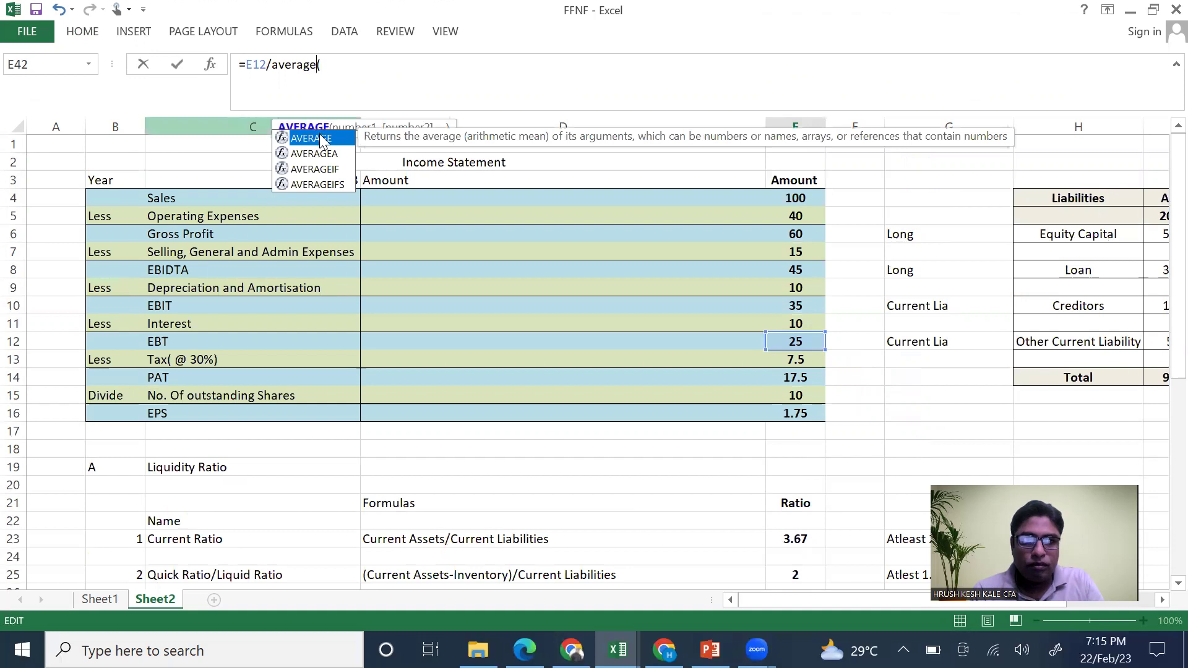
pyautogui.press('Tab')
# Complete the denominator with the averages of 2020 and 2019 equity capital and loan, AVERAGE(I6:J6)+AVERAGE(I8:J8)
pyautogui.hscroll(5, 846, 216)
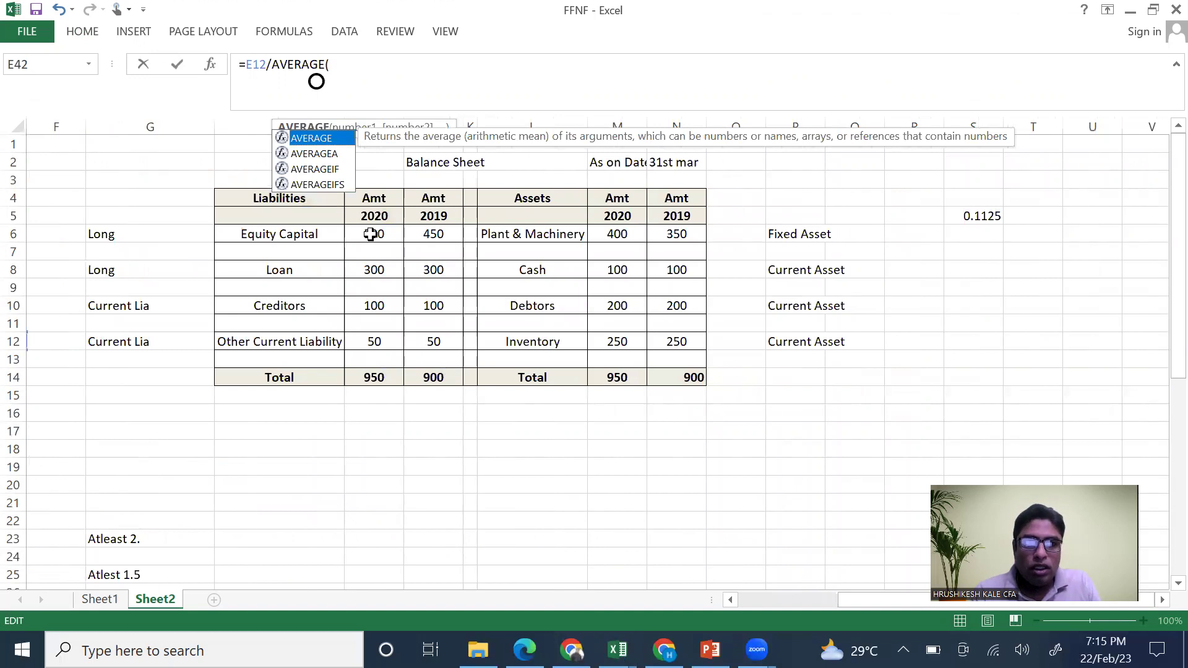
pyautogui.press('Return')
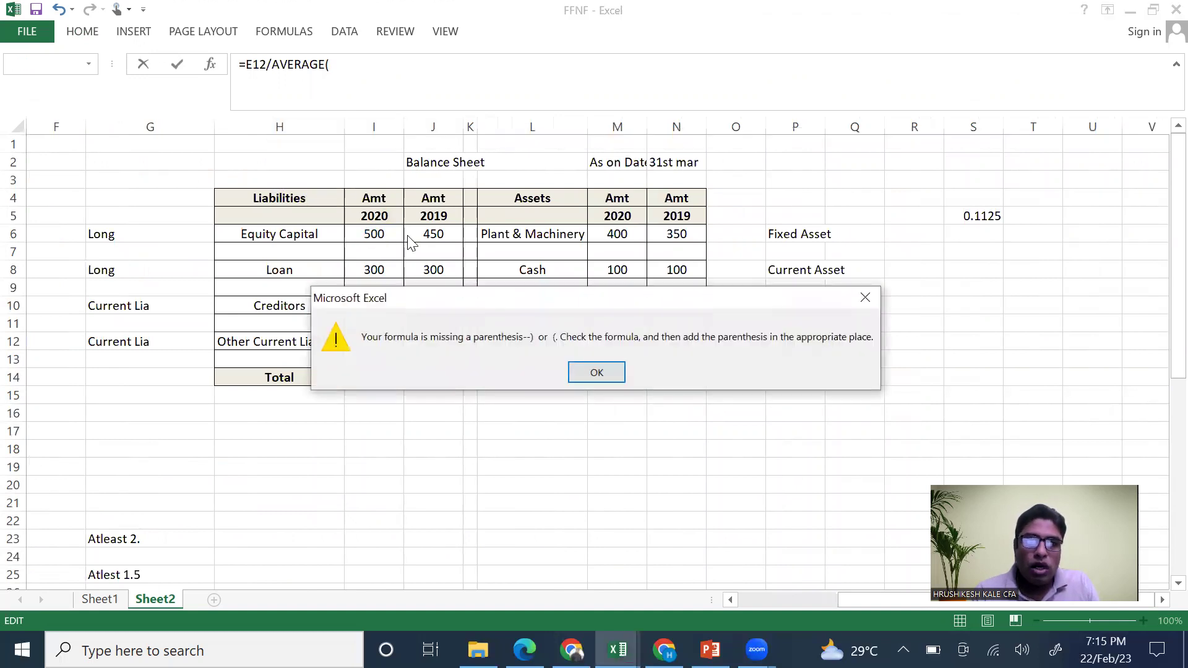
pyautogui.click(612, 374)
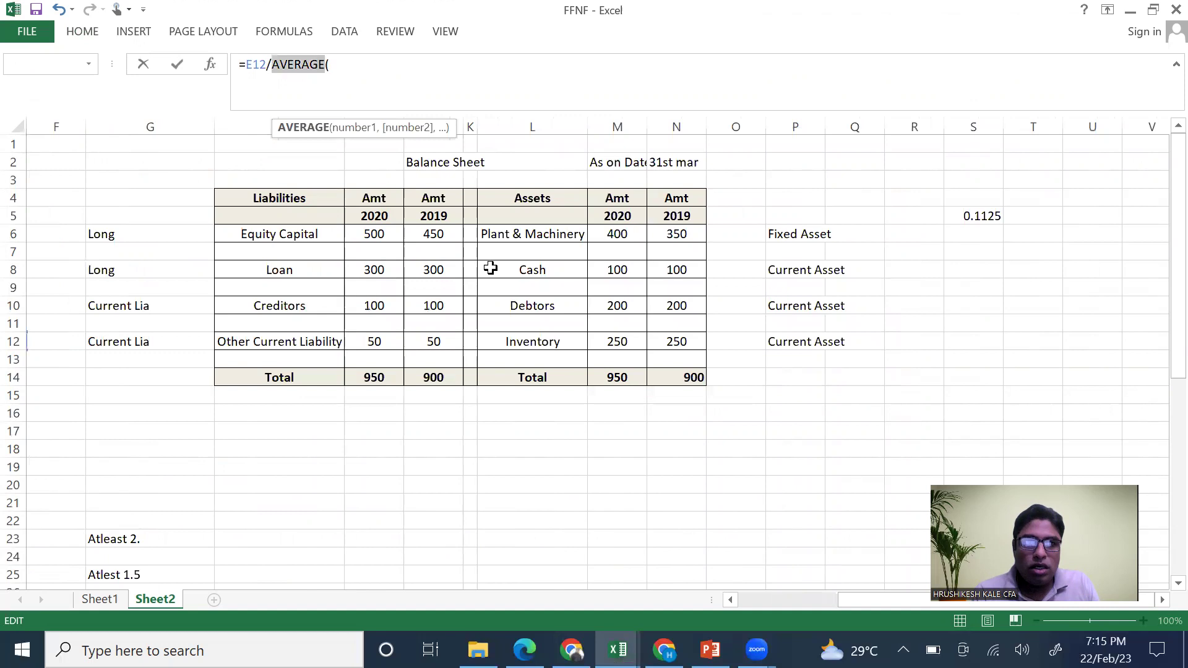
pyautogui.click(374, 63)
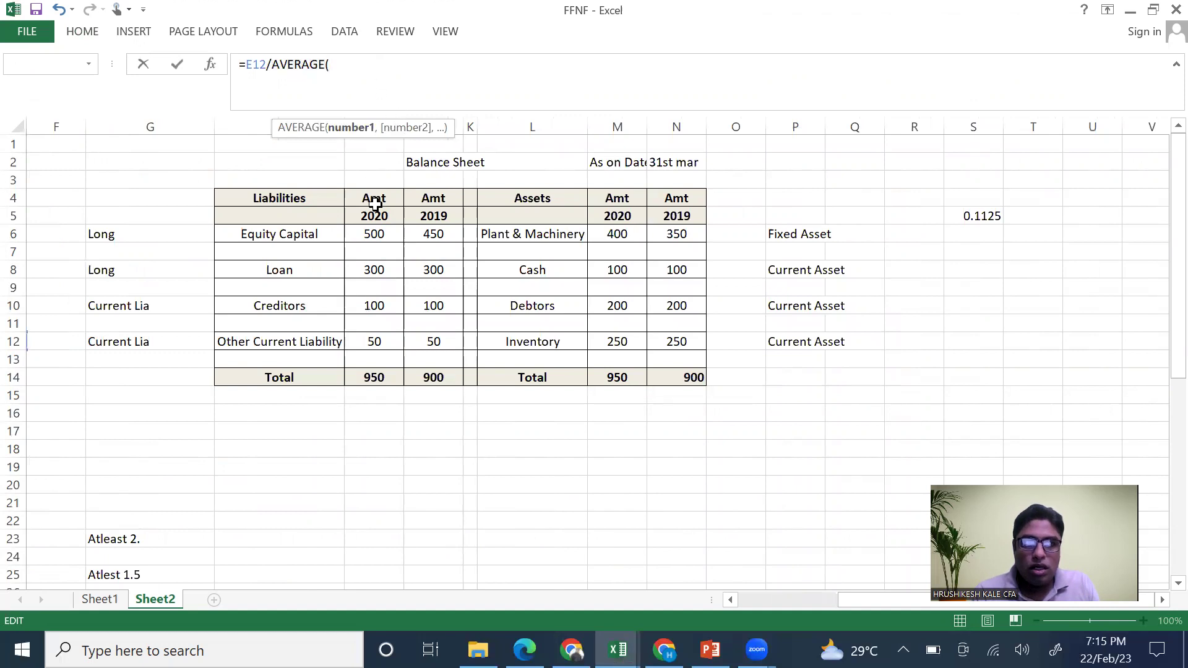
pyautogui.moveTo(372, 231); pyautogui.dragTo(430, 235)
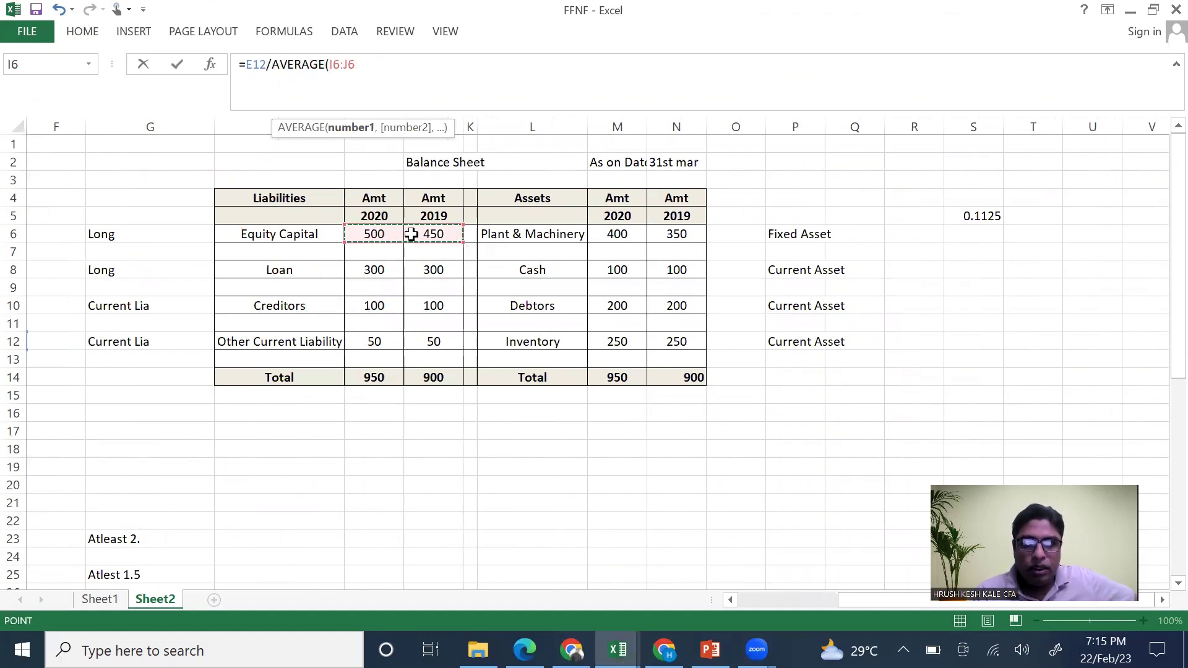
pyautogui.click(389, 91)
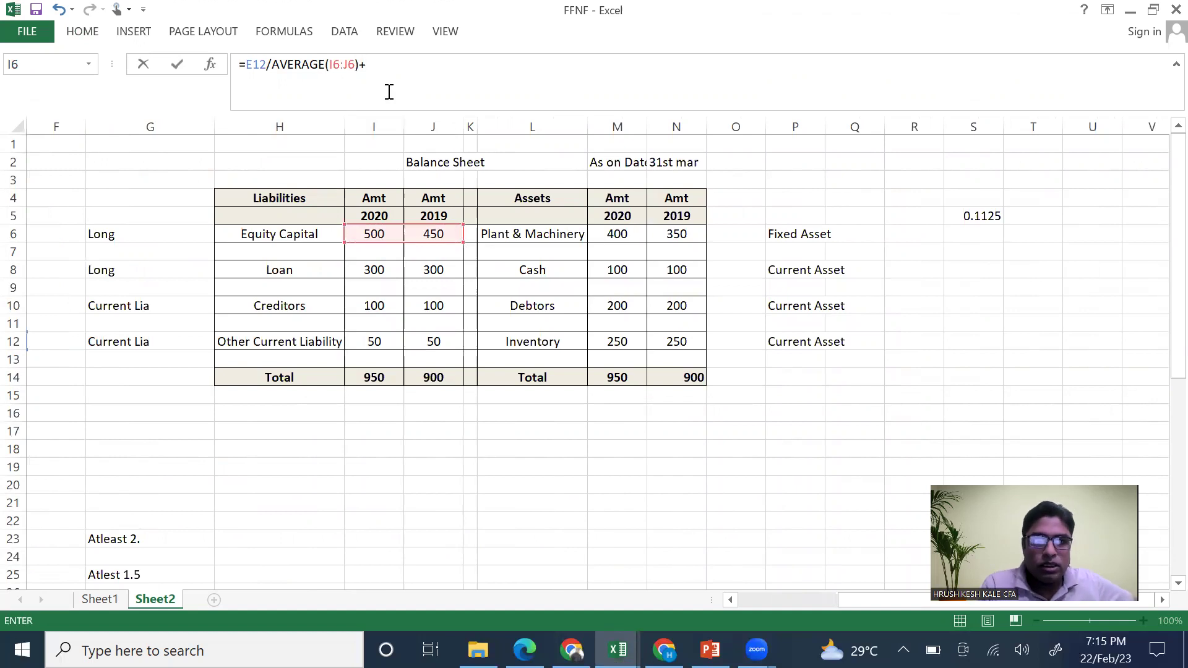
pyautogui.write('+average(')
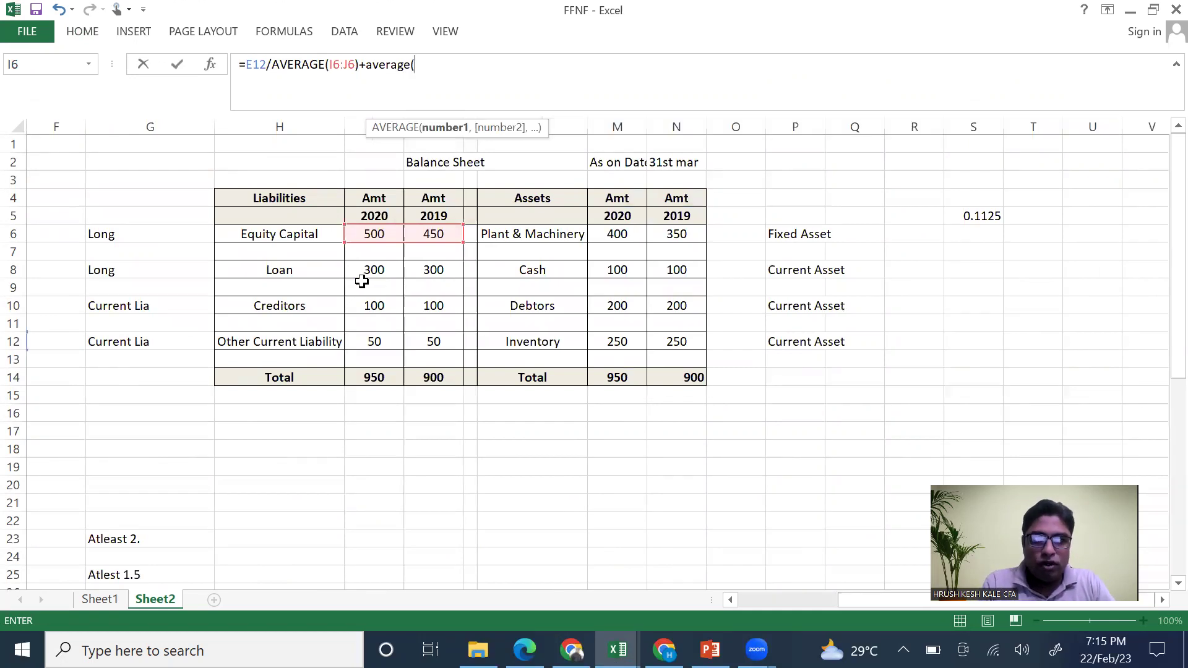
pyautogui.moveTo(362, 270); pyautogui.dragTo(431, 271)
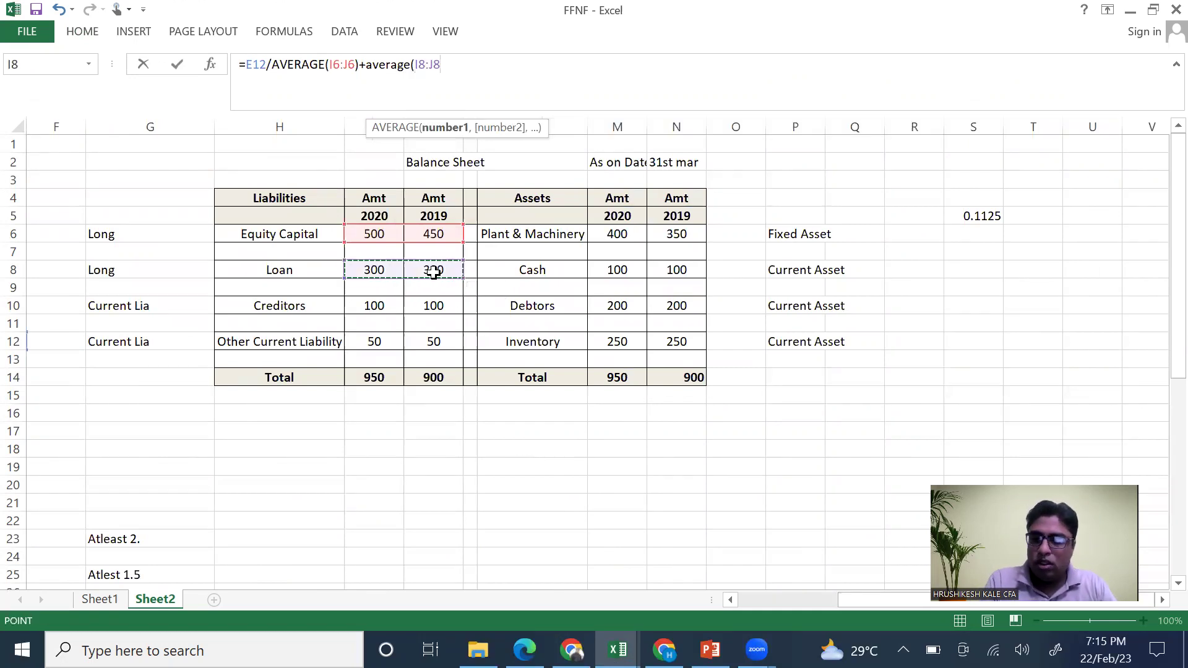
pyautogui.write(')')
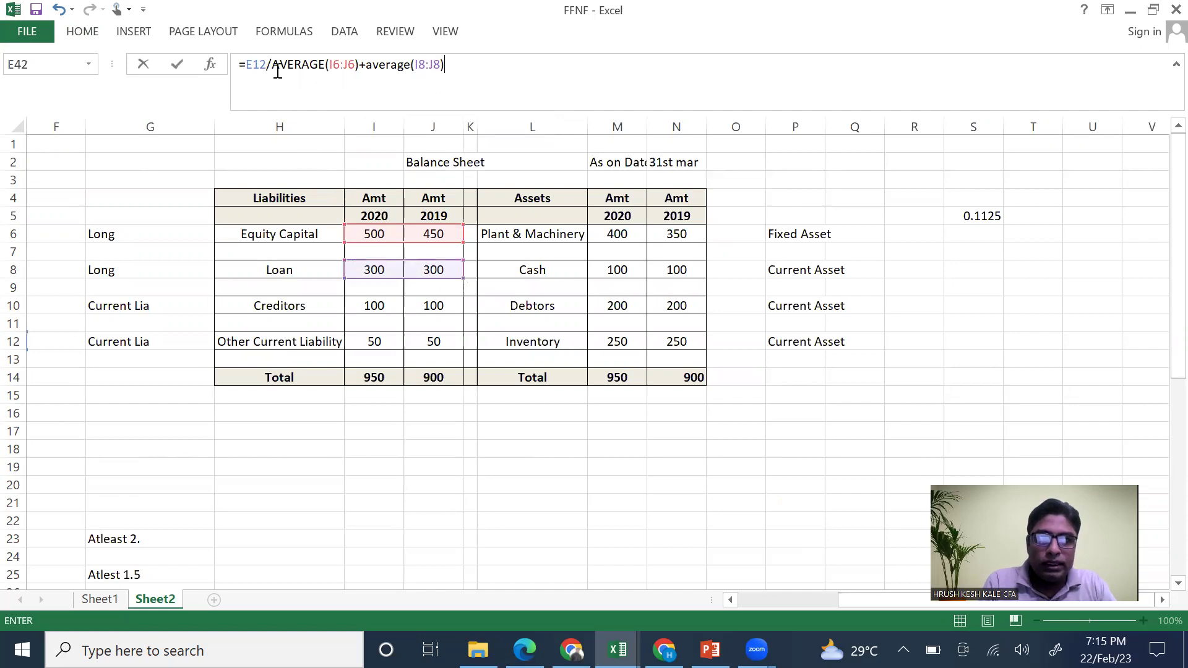
# Enclose both averages in brackets and enter the E42 formula as =E12/(AVERAGE(I6:J6)+AVERAGE(I8:J8))
pyautogui.click(275, 67)
pyautogui.write('(')
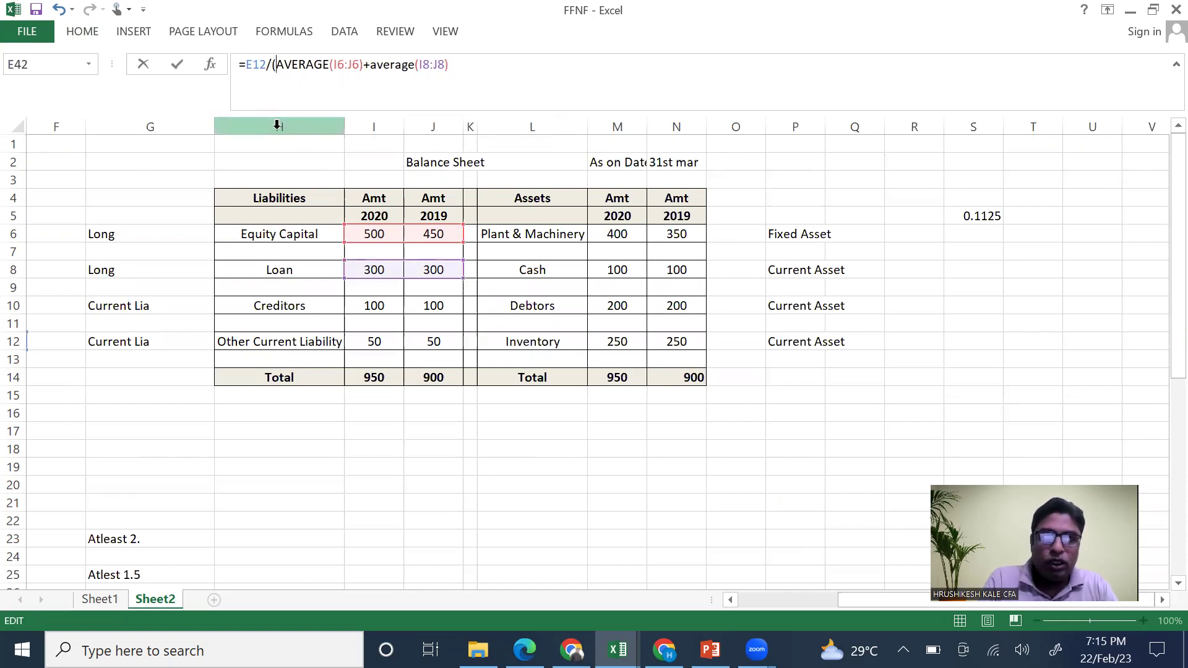
pyautogui.click(480, 76)
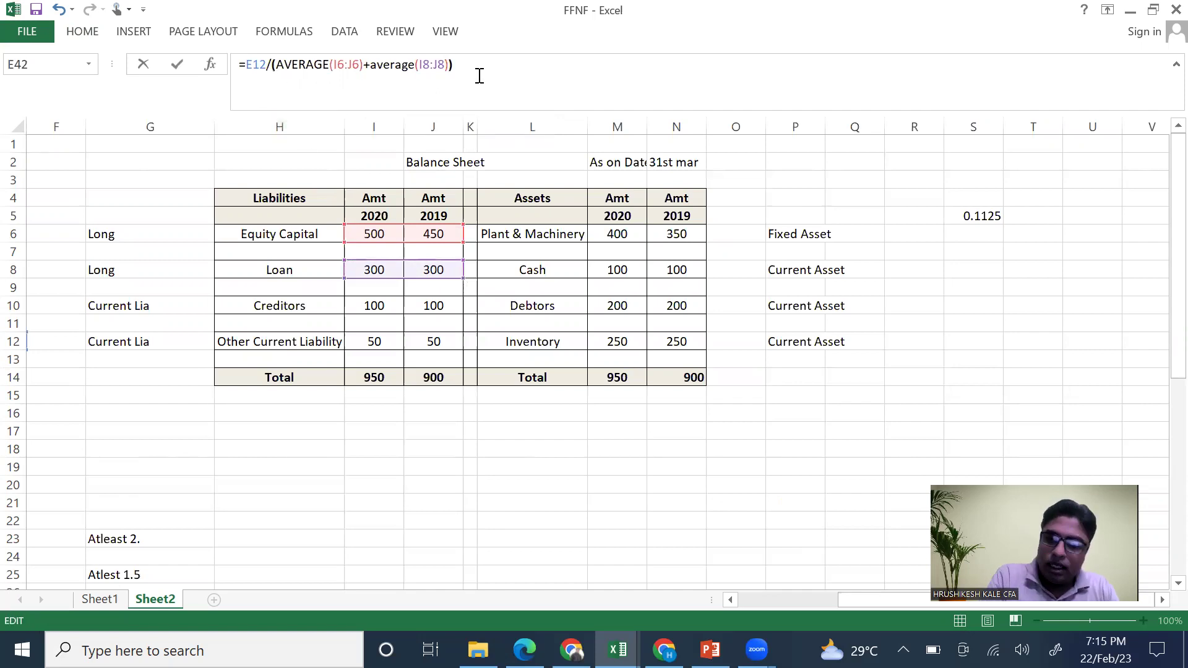
pyautogui.press('Return')
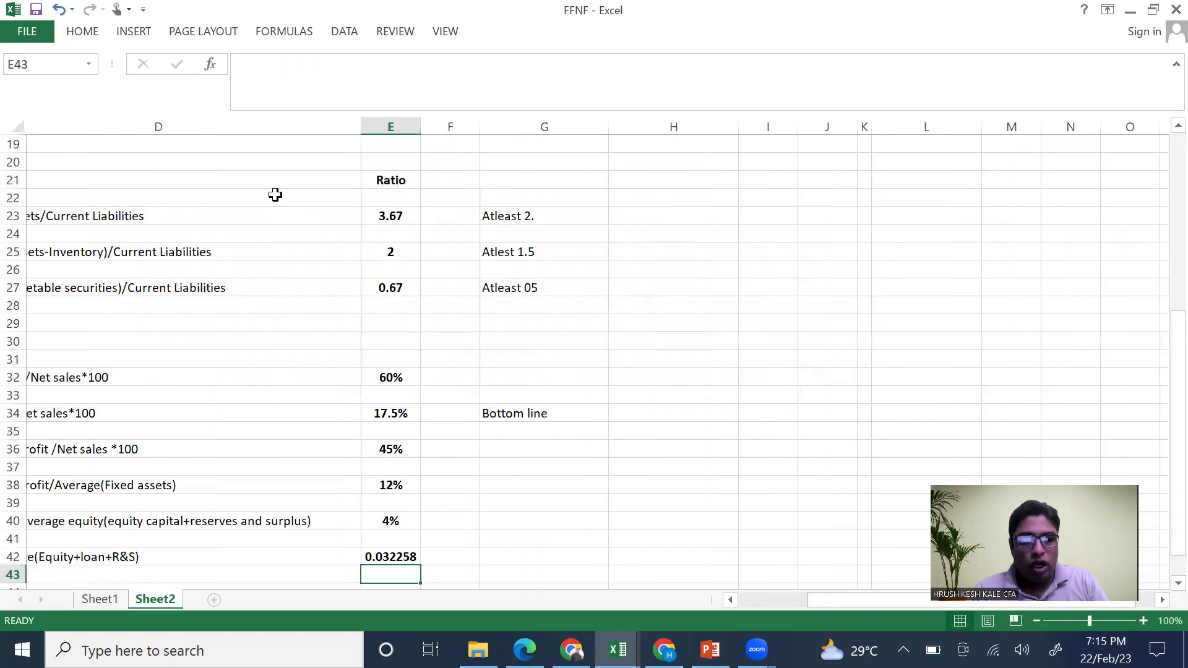
# Format the Return on Capital Employed value in E42 as a percentage with one decimal place
pyautogui.scroll(-2, 276, 195)
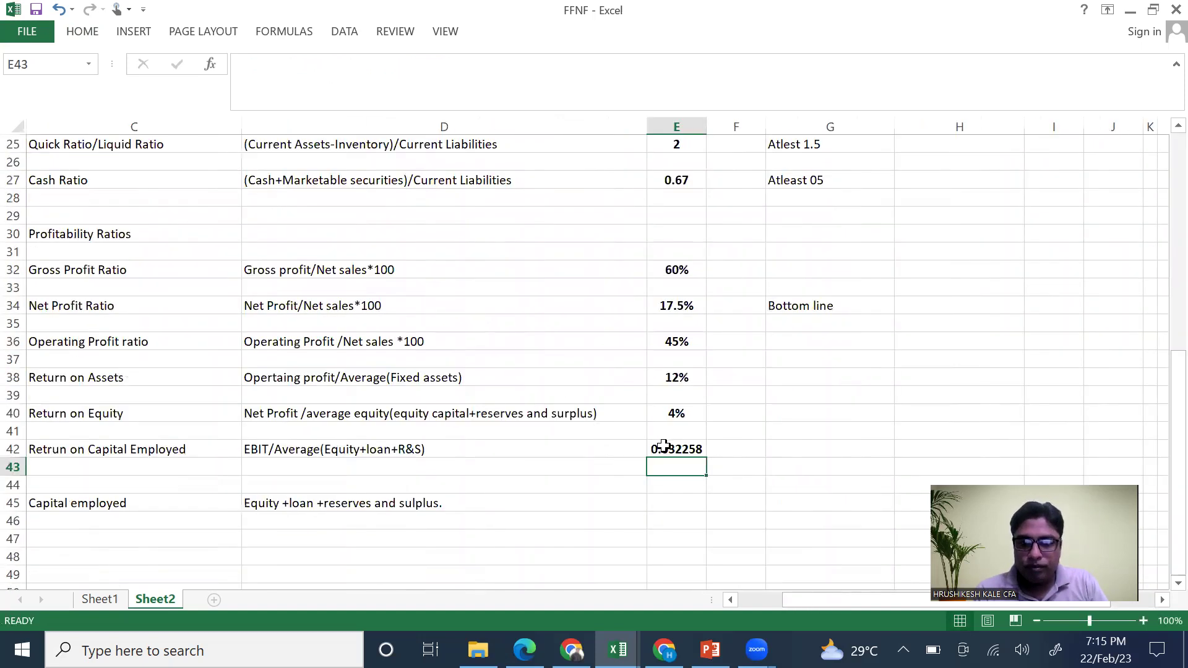
pyautogui.click(662, 447)
pyautogui.click(88, 36)
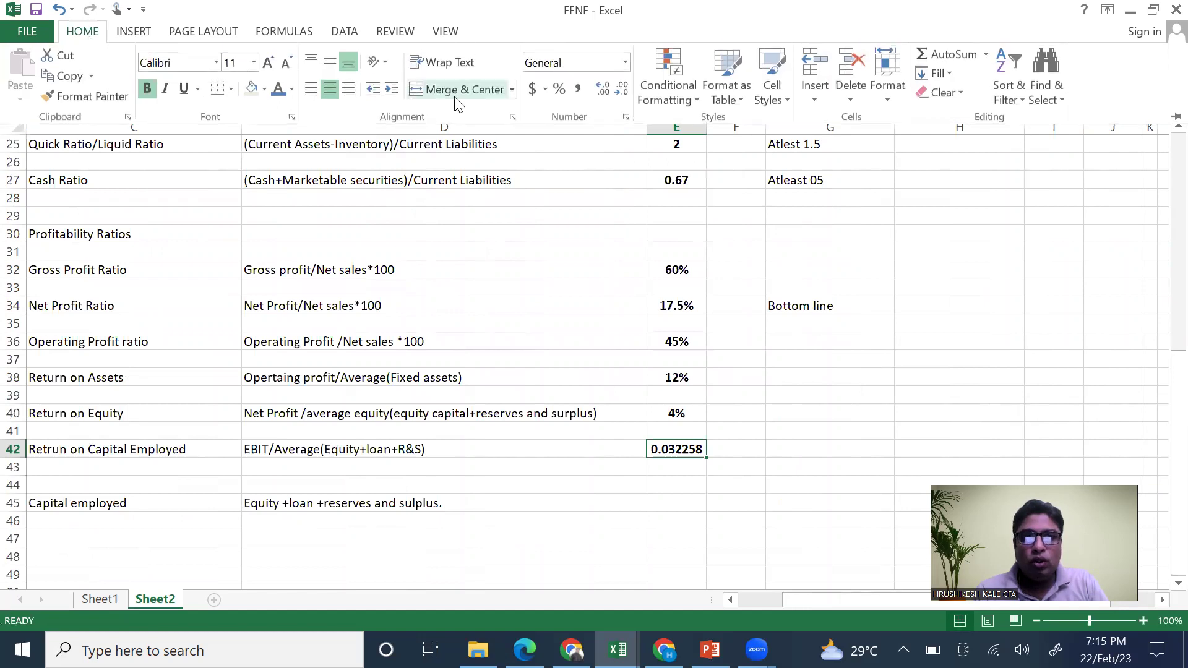
pyautogui.click(559, 91)
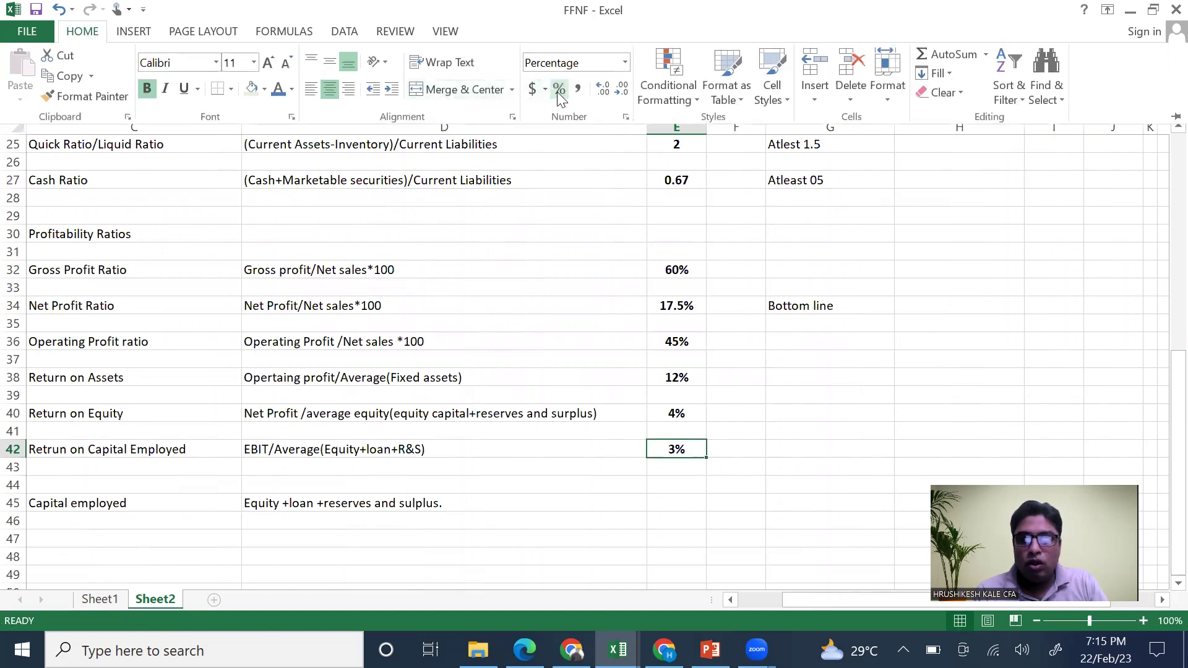
pyautogui.click(601, 92)
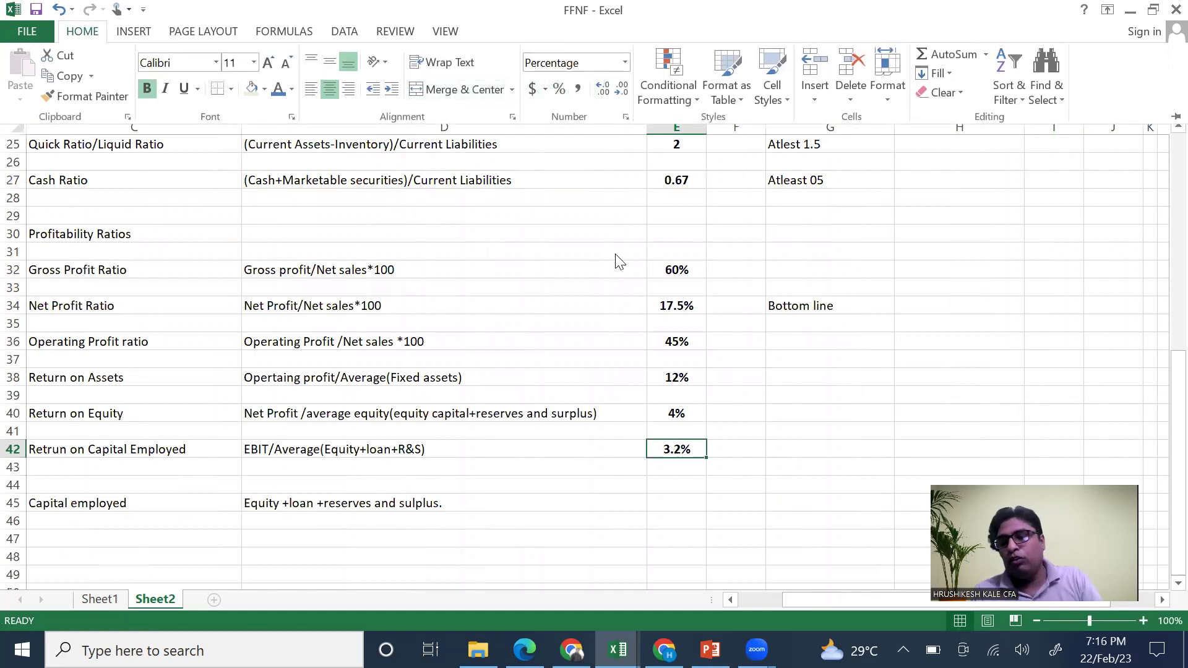
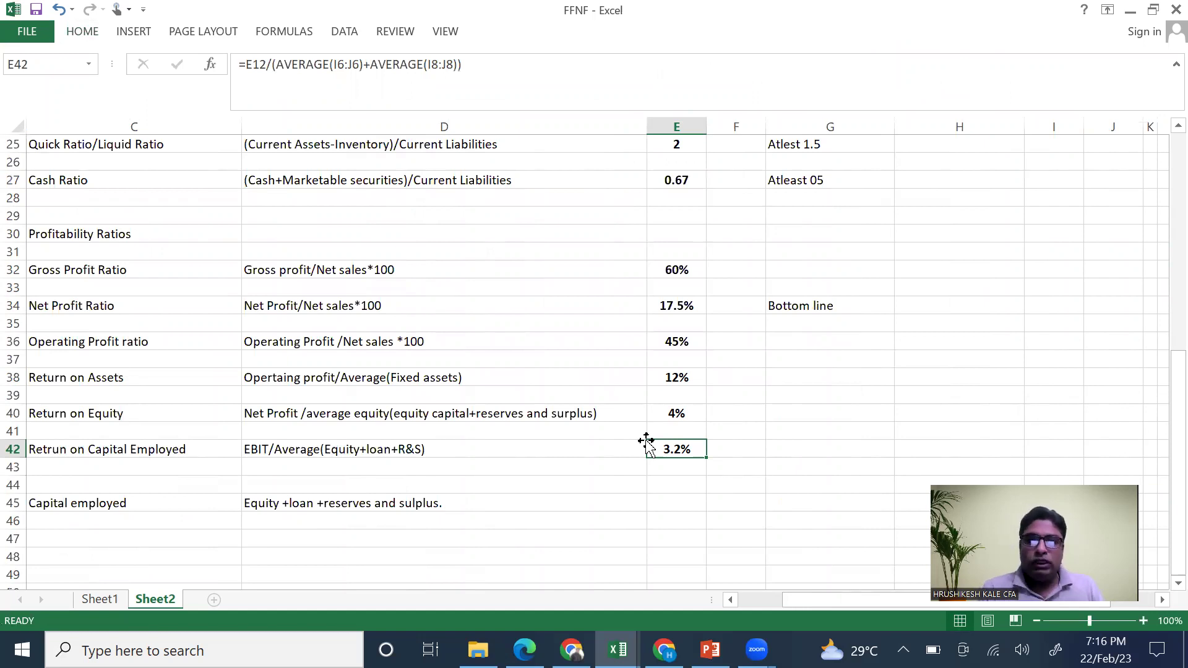
# Label the profitability ratio columns for comparison with "A" in E30 and "B" in F30
pyautogui.moveTo(684, 270); pyautogui.dragTo(693, 445)
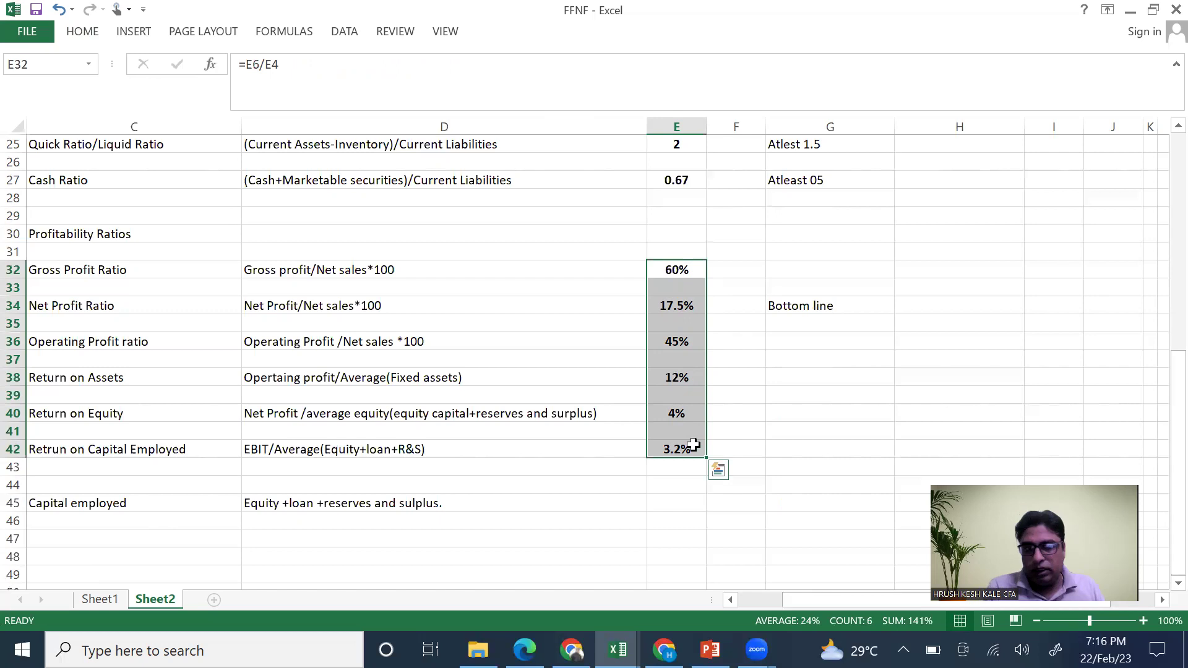
pyautogui.doubleClick(689, 232)
pyautogui.write('A')
pyautogui.click(740, 237)
pyautogui.write('B')
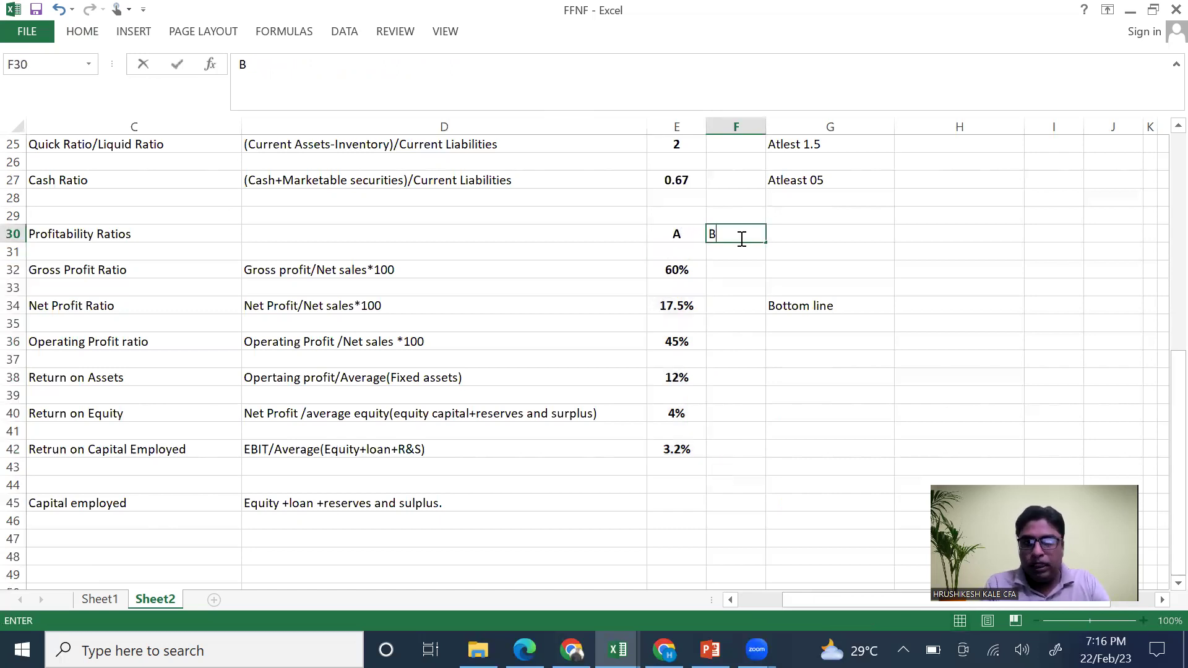
# Enter comparison values for B: 50% as the Gross Profit Ratio in F32 and 20% as the Net Profit Ratio in F34
pyautogui.click(744, 274)
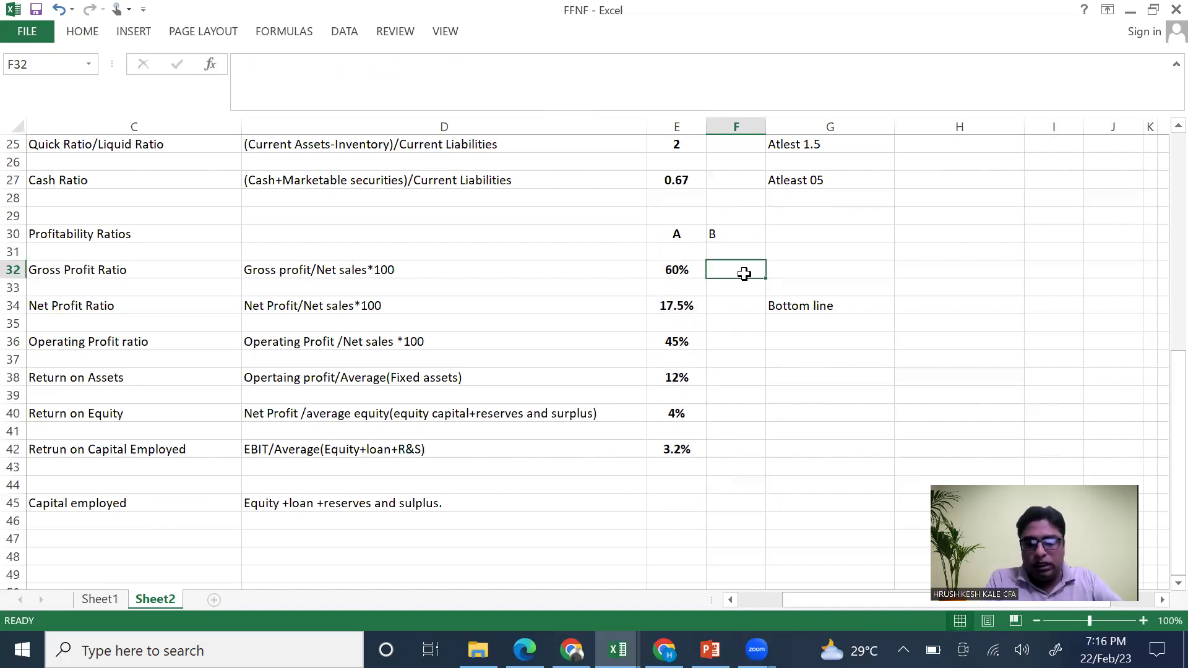
pyautogui.write('50%')
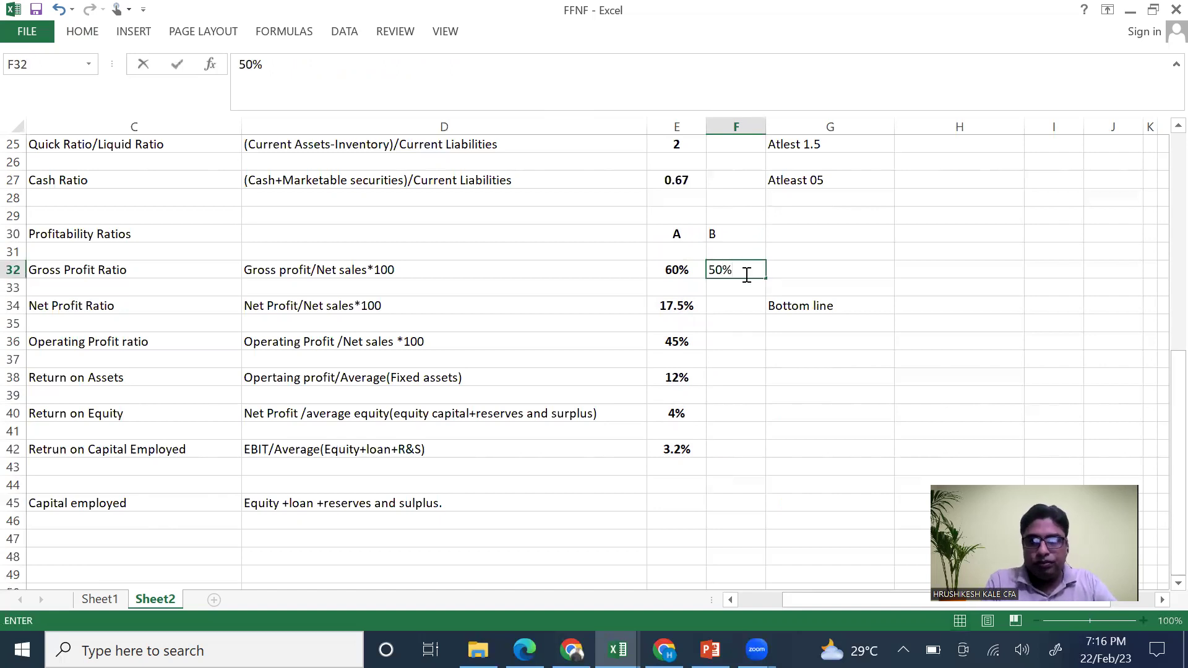
pyautogui.click(736, 303)
pyautogui.write('20%')
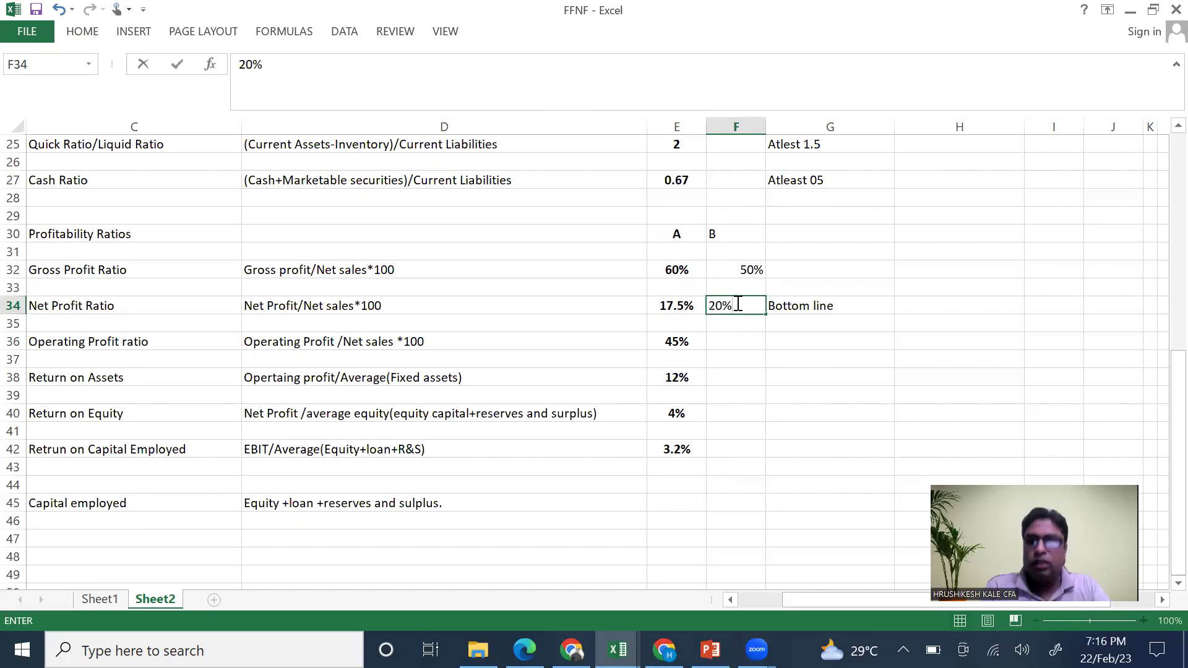
pyautogui.click(749, 373)
# Compare the Gross Profit Ratio and Net Profit Ratio of A with those of B in rows 32 and 34
pyautogui.click(667, 356)
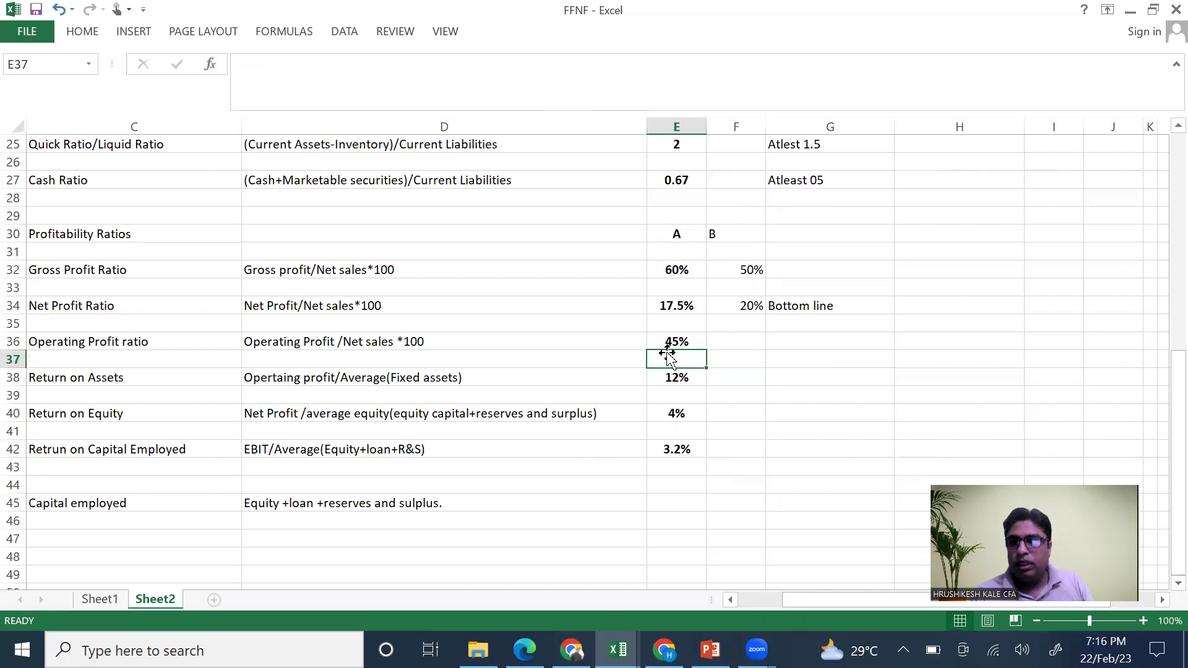
pyautogui.click(687, 271)
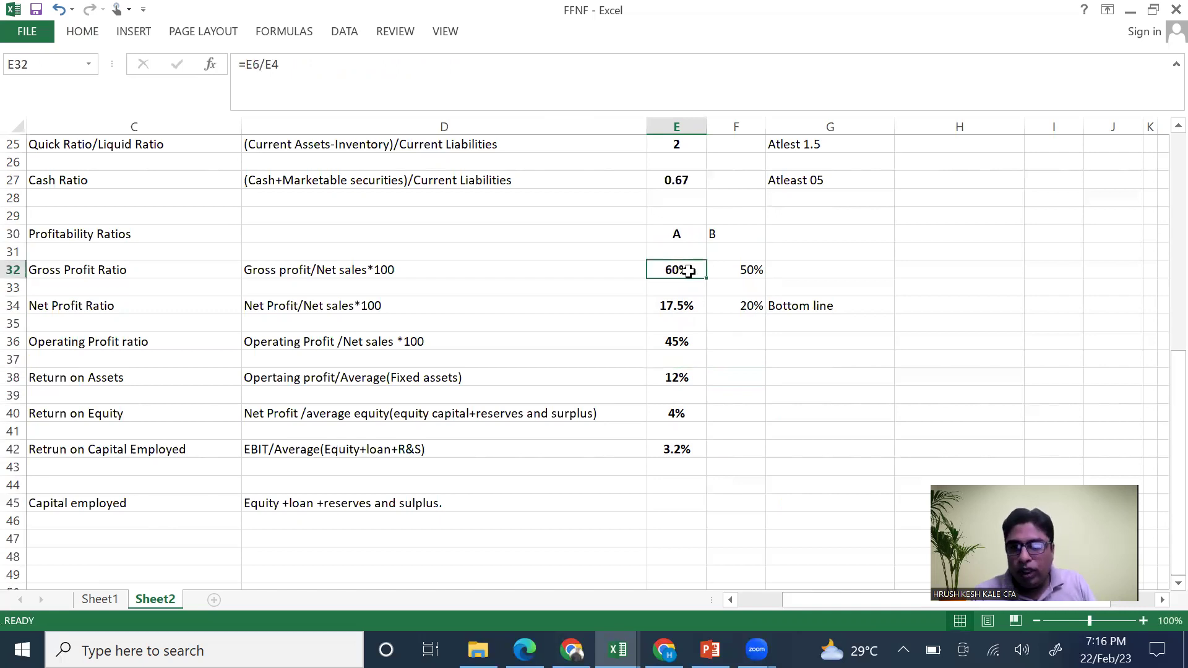
pyautogui.click(745, 269)
pyautogui.click(462, 270)
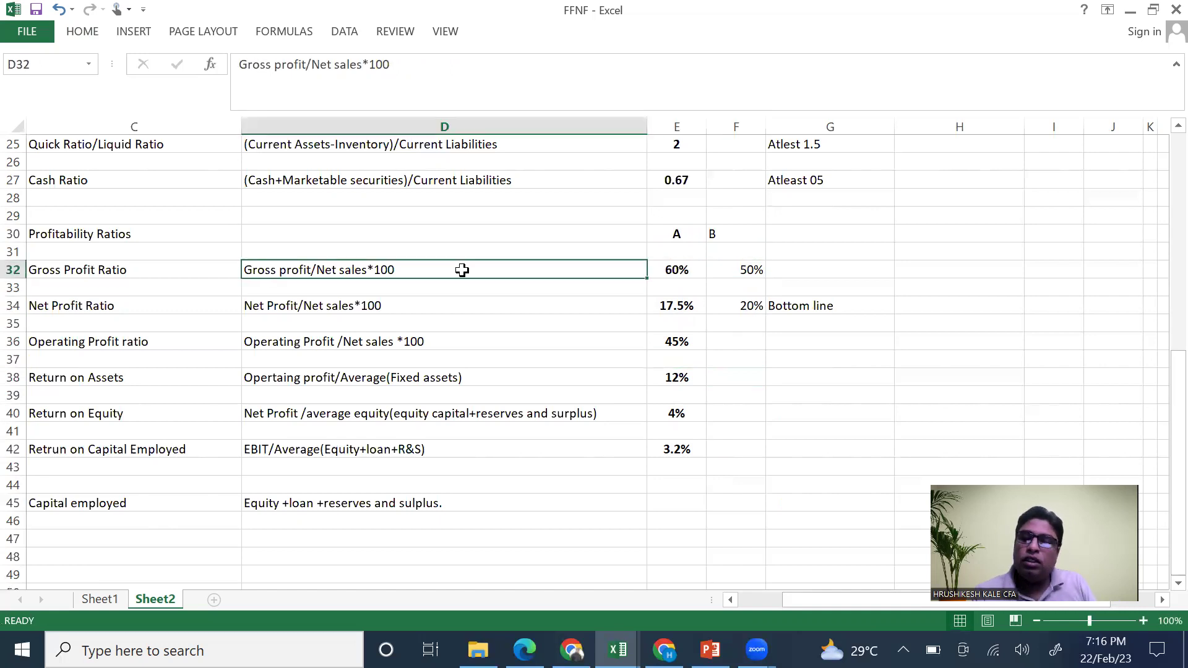
pyautogui.click(728, 270)
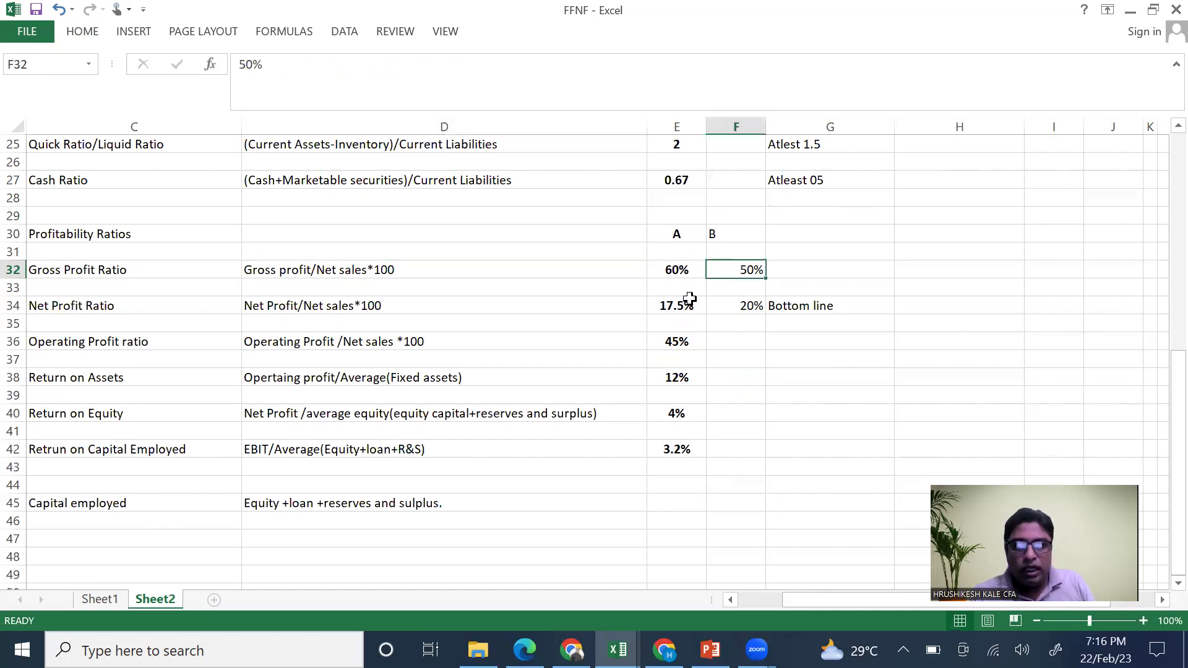
pyautogui.moveTo(677, 305); pyautogui.dragTo(730, 308)
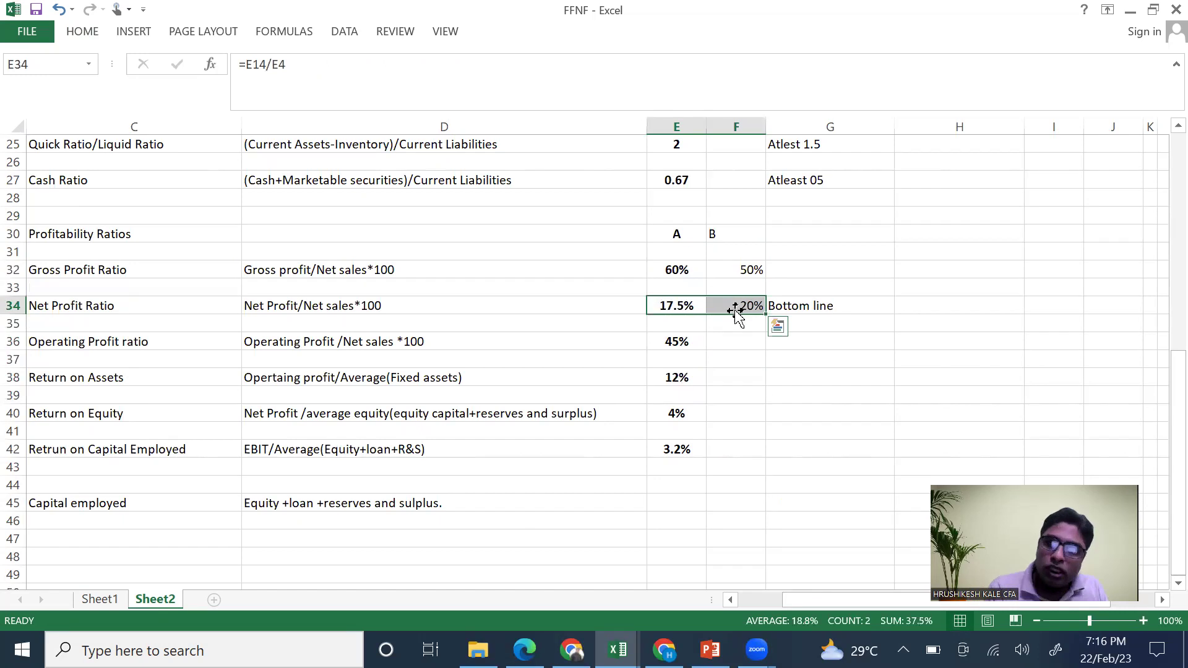
# Clear B's Gross Profit Ratio and Net Profit Ratio values from F32:F34
pyautogui.click(737, 273)
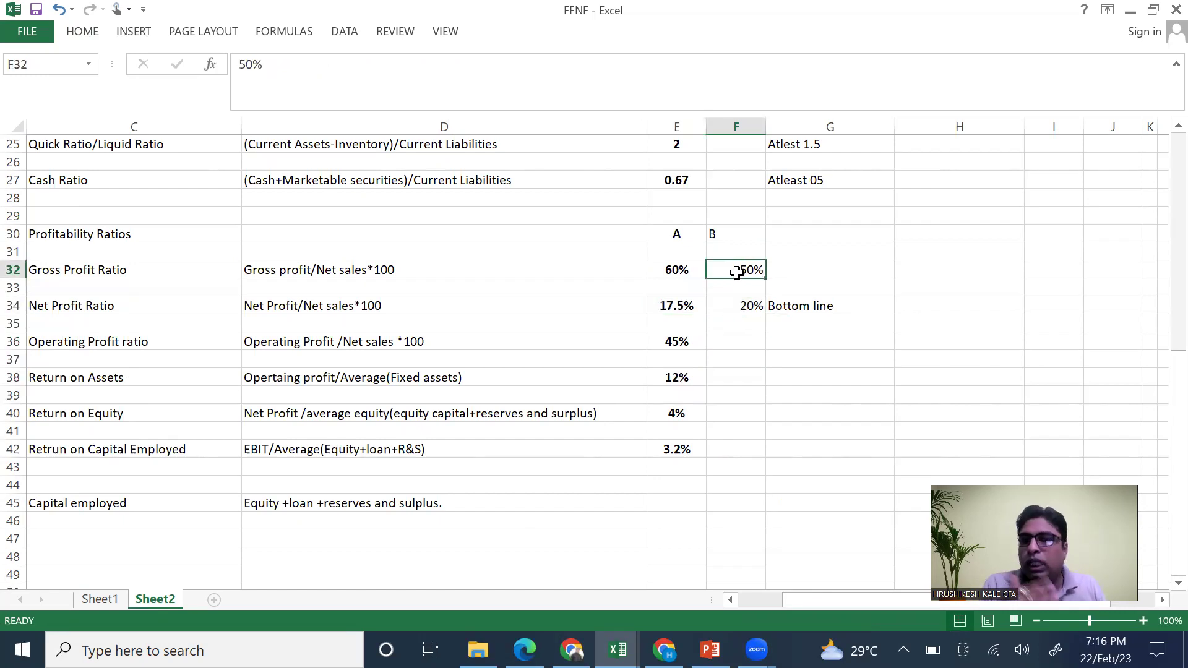
pyautogui.moveTo(737, 273); pyautogui.dragTo(743, 309)
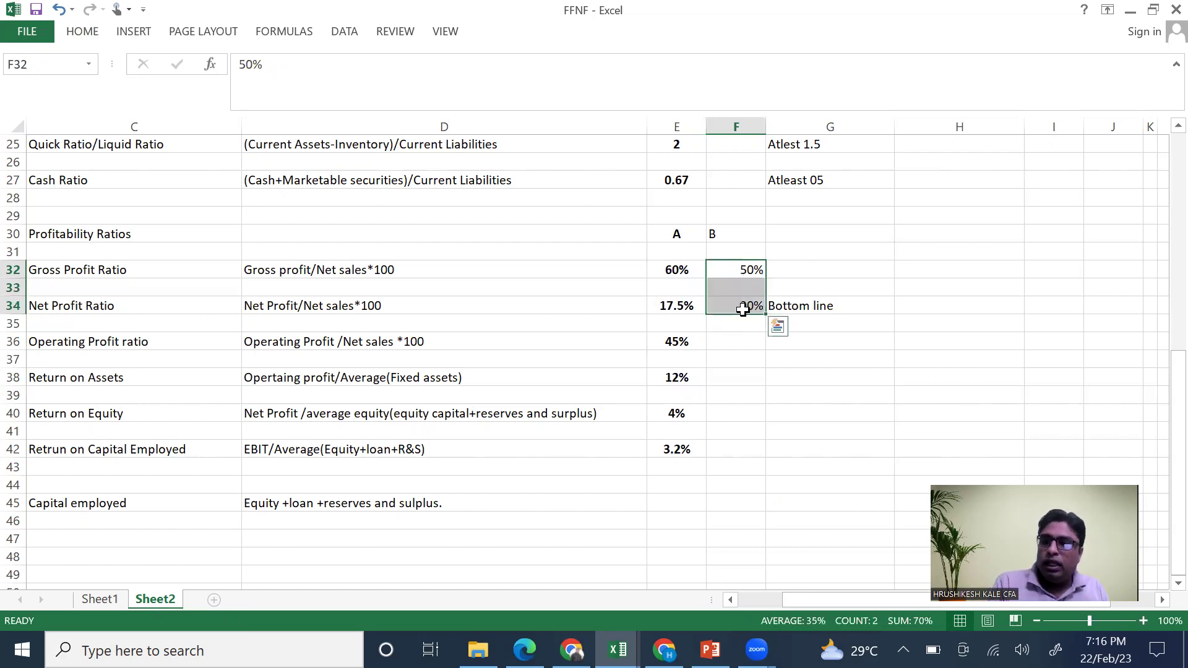
pyautogui.press('Delete')
# Add the note "Higher the better." in G37 beside the profitability ratios
pyautogui.moveTo(687, 272); pyautogui.dragTo(702, 462)
pyautogui.click(851, 359)
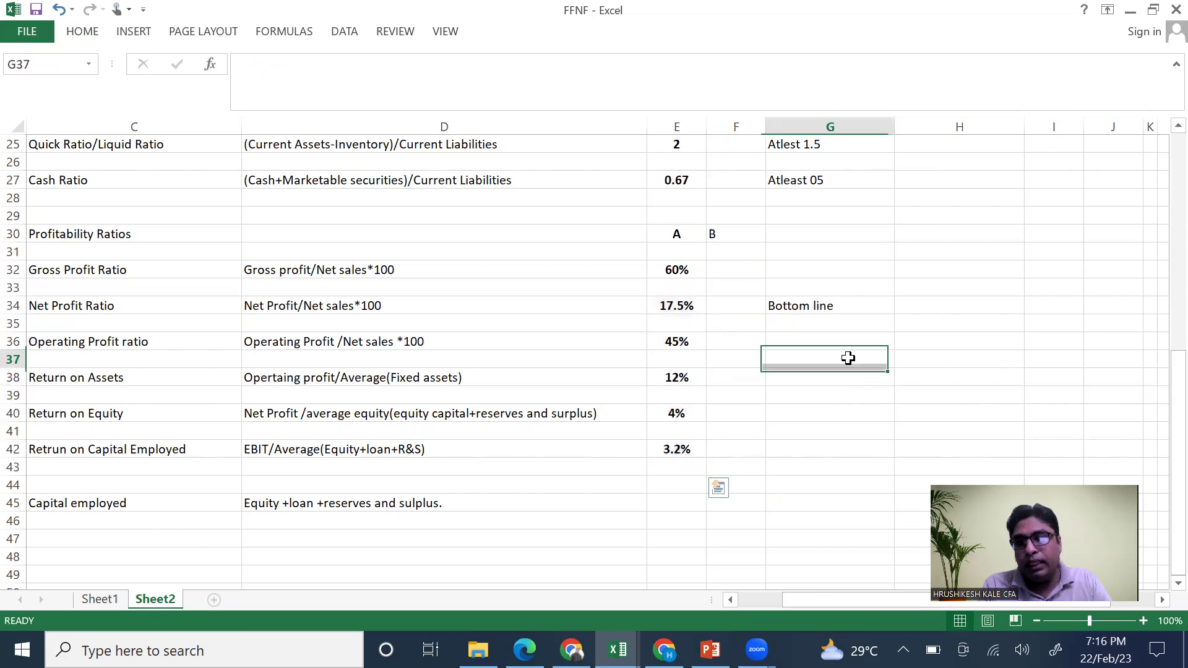
pyautogui.write('Higher th')
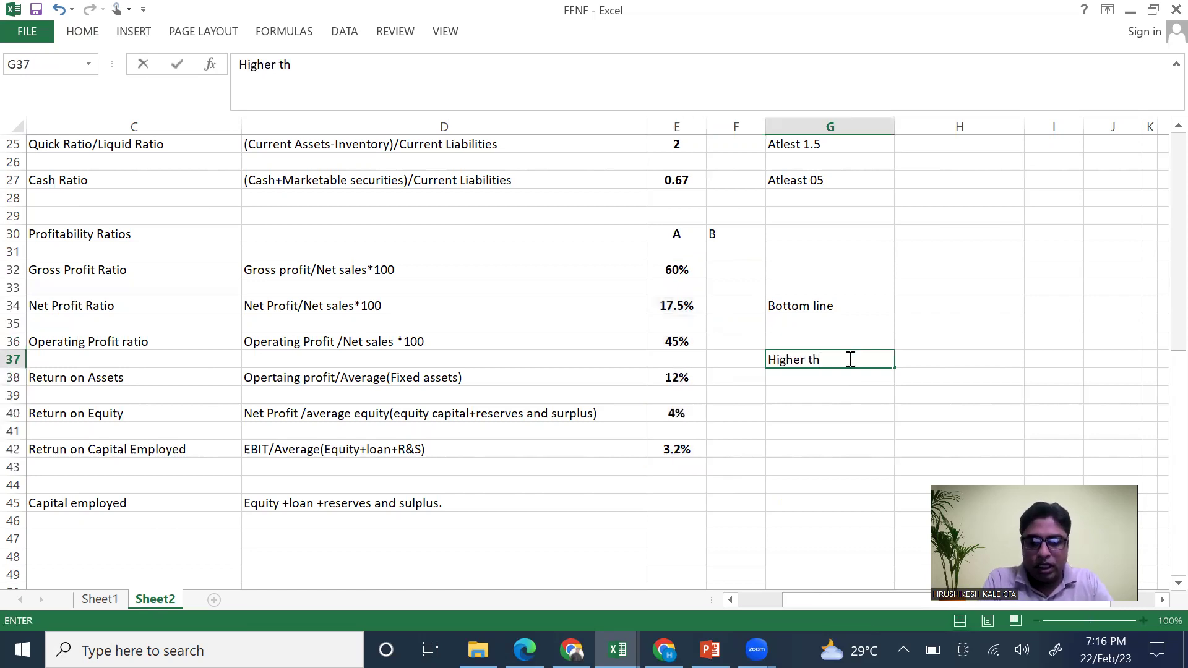
pyautogui.write('e better).')
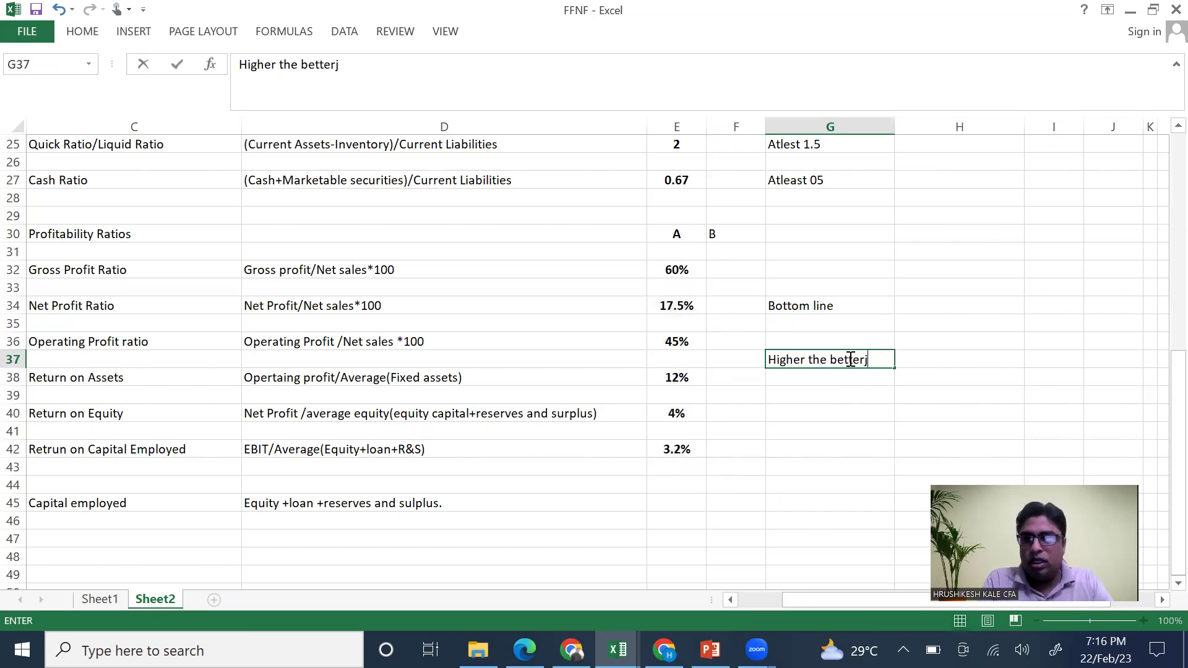
pyautogui.press('BackSpace')
pyautogui.press('BackSpace')
pyautogui.write('.')
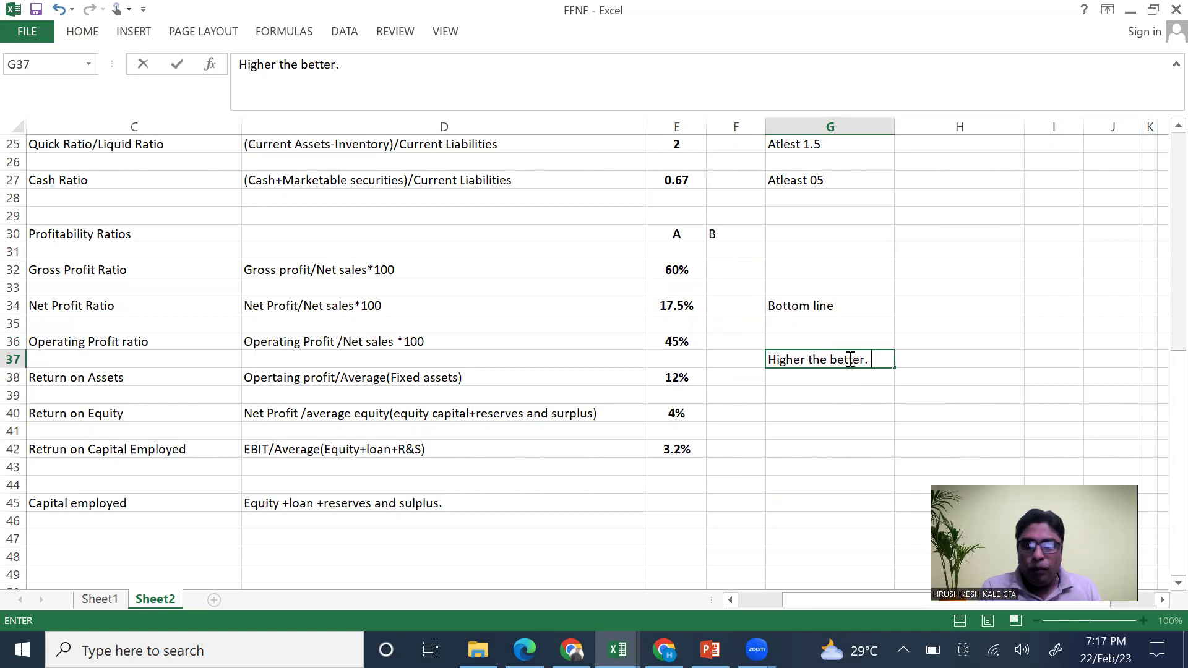
pyautogui.hscroll(-2, 519, 356)
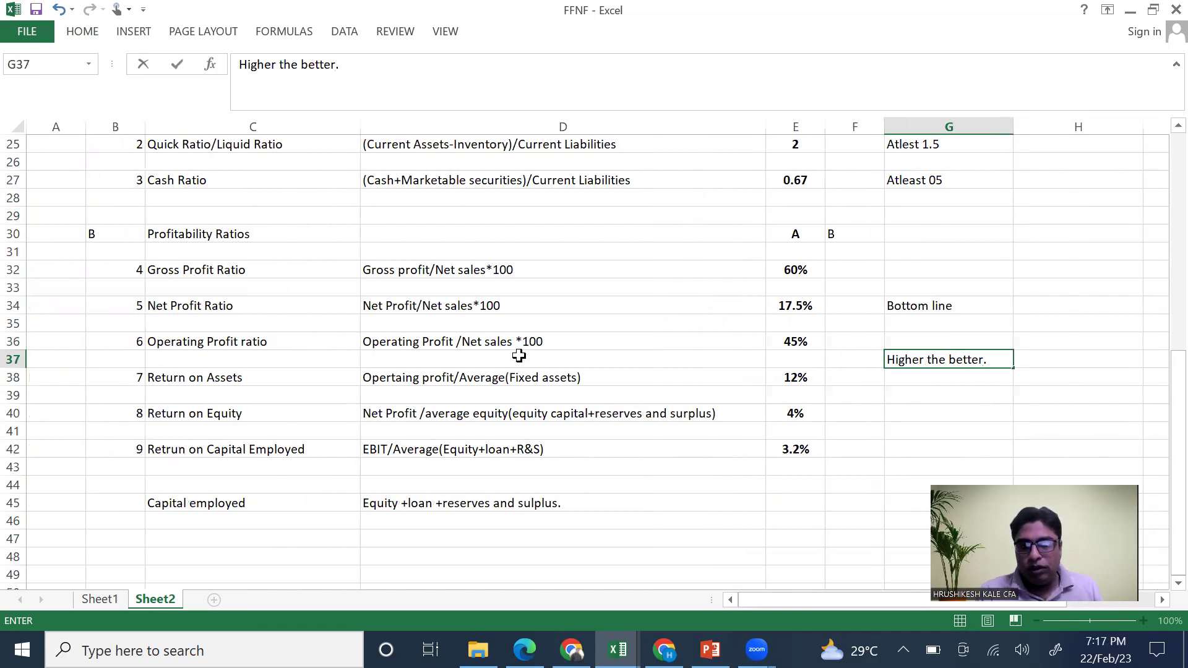